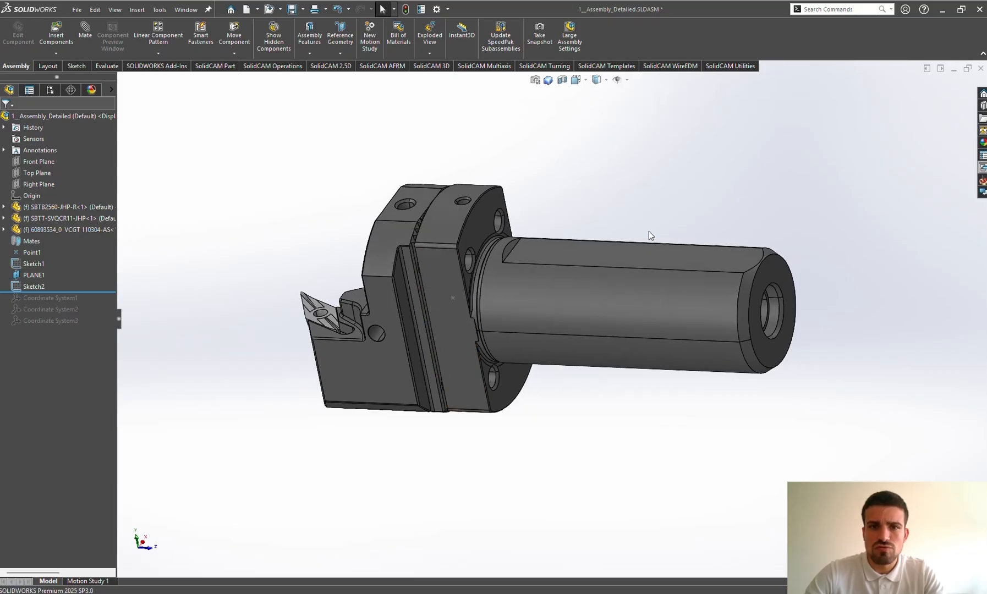
click(453, 298)
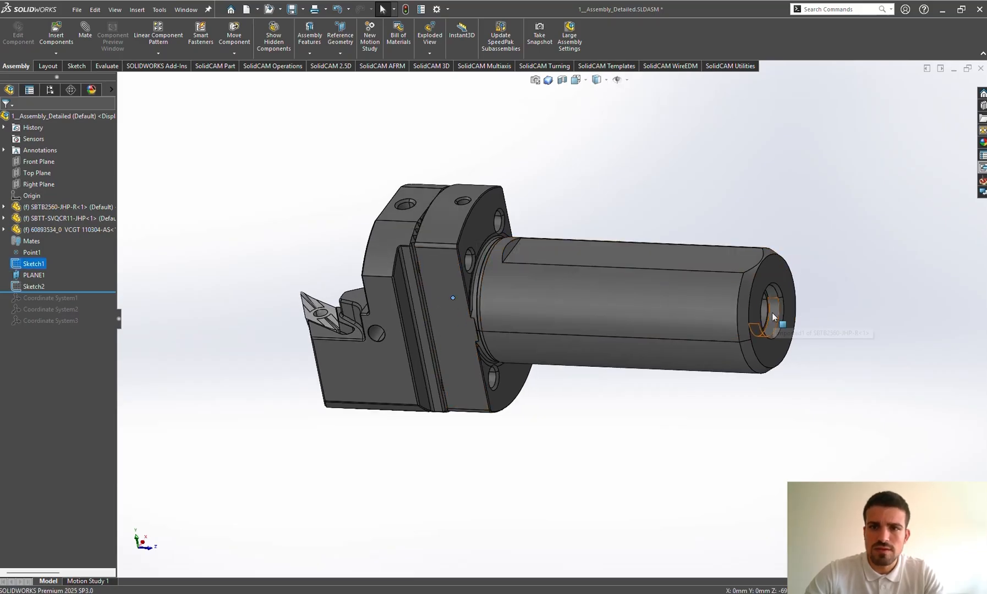
middle_drag(474, 303, 633, 225)
click(611, 195)
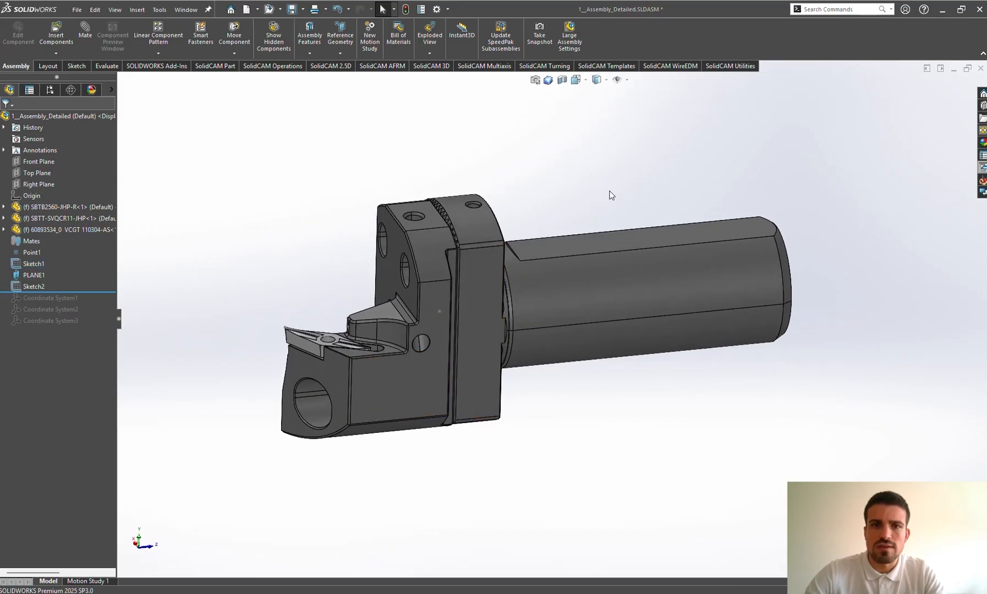
click(97, 292)
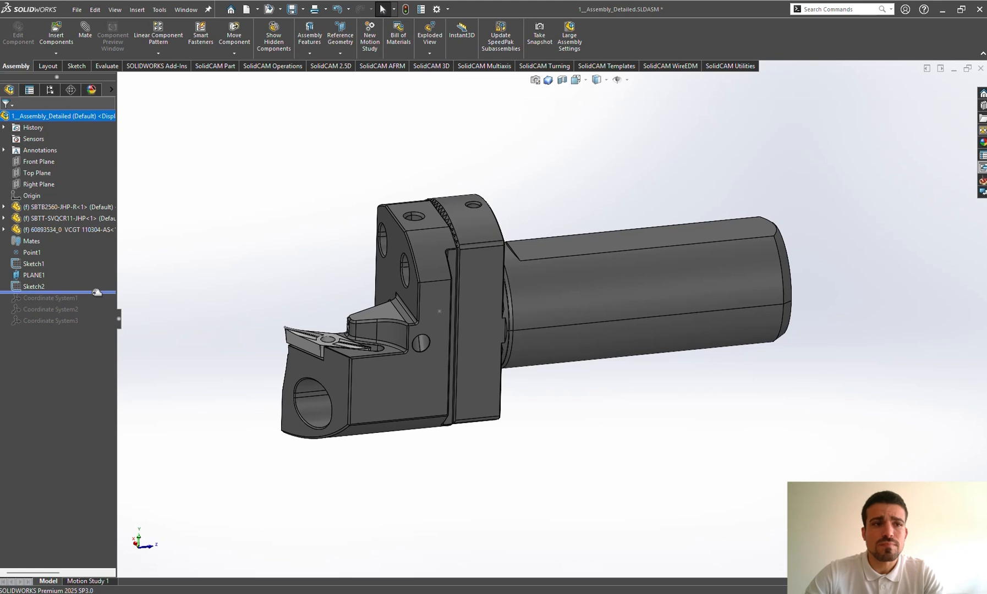
click(68, 298)
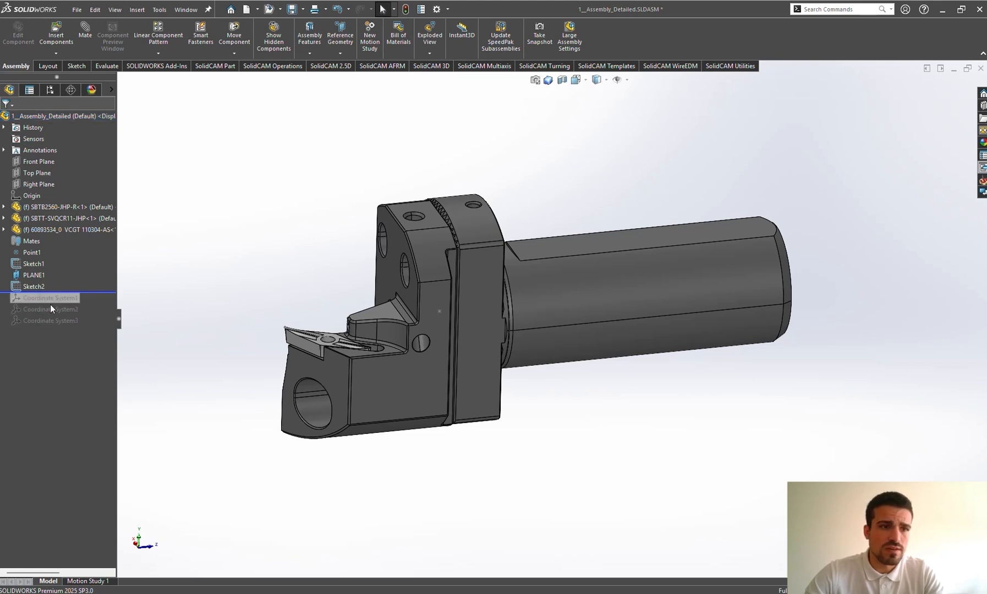
middle_drag(567, 300, 544, 294)
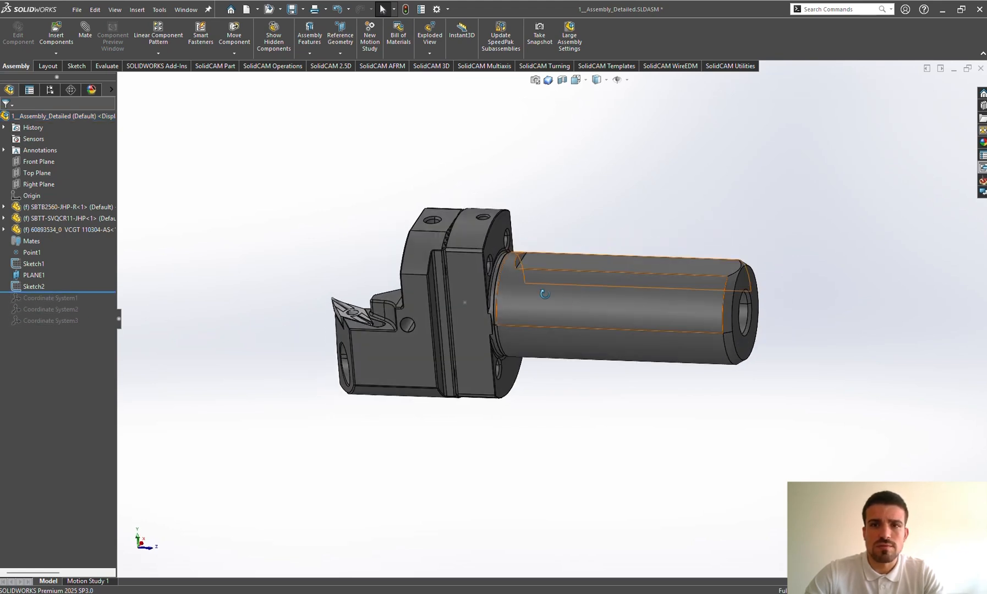
Step: Create a coordinate system with its origin at Point1 on the cylindrical shank's end, keeping the default axis orientation
click(39, 255)
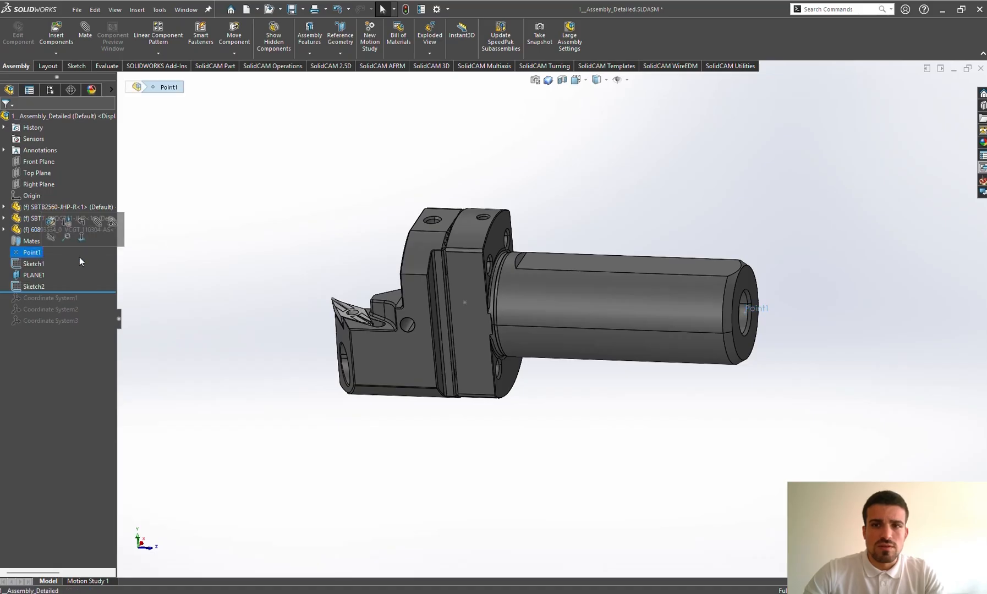
click(340, 34)
click(357, 88)
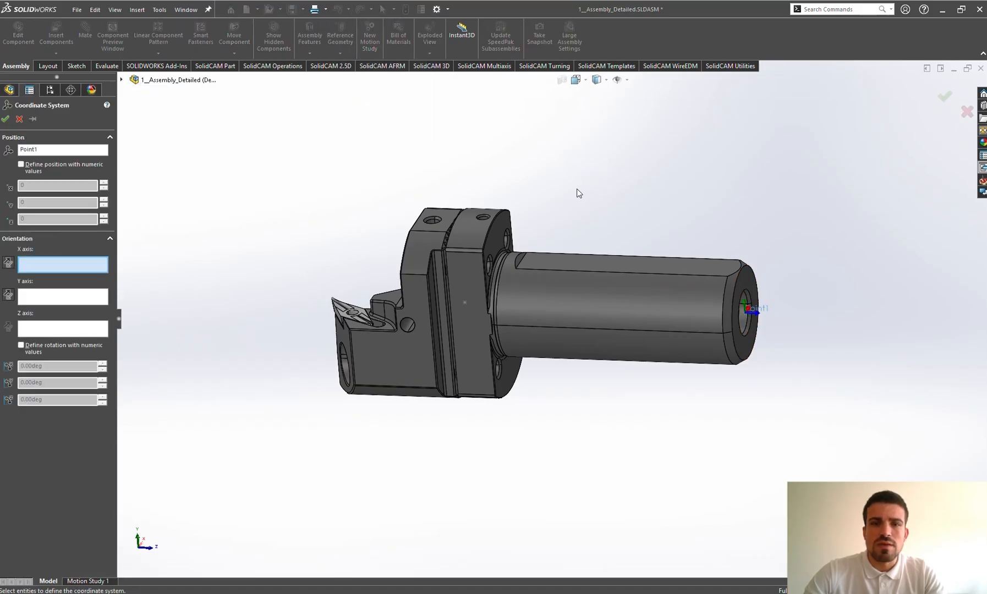
scroll(792, 304, down, 3)
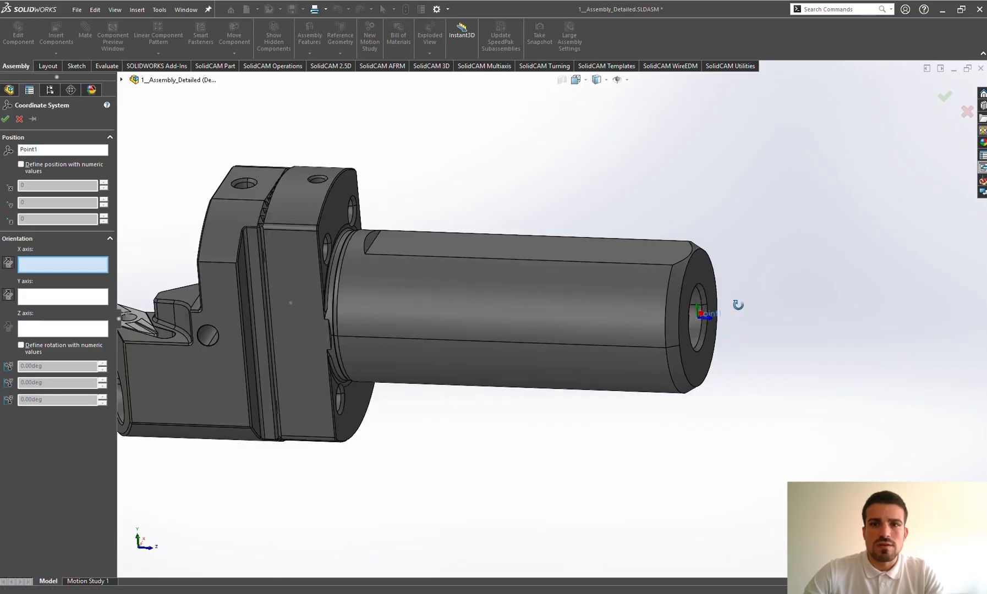
middle_drag(737, 306, 662, 283)
scroll(611, 236, down, 3)
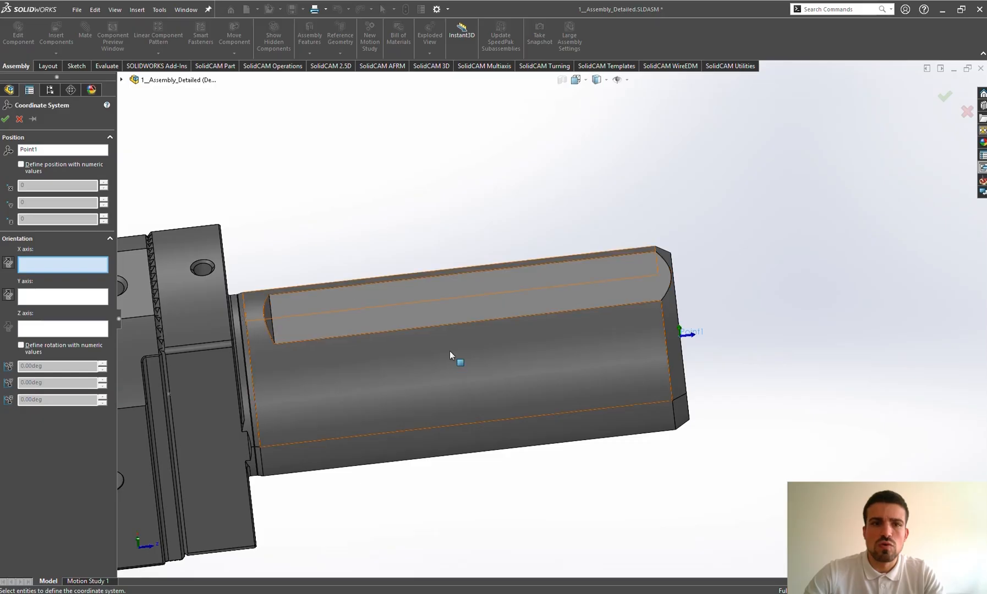
middle_drag(548, 291, 512, 309)
scroll(670, 337, down, 2)
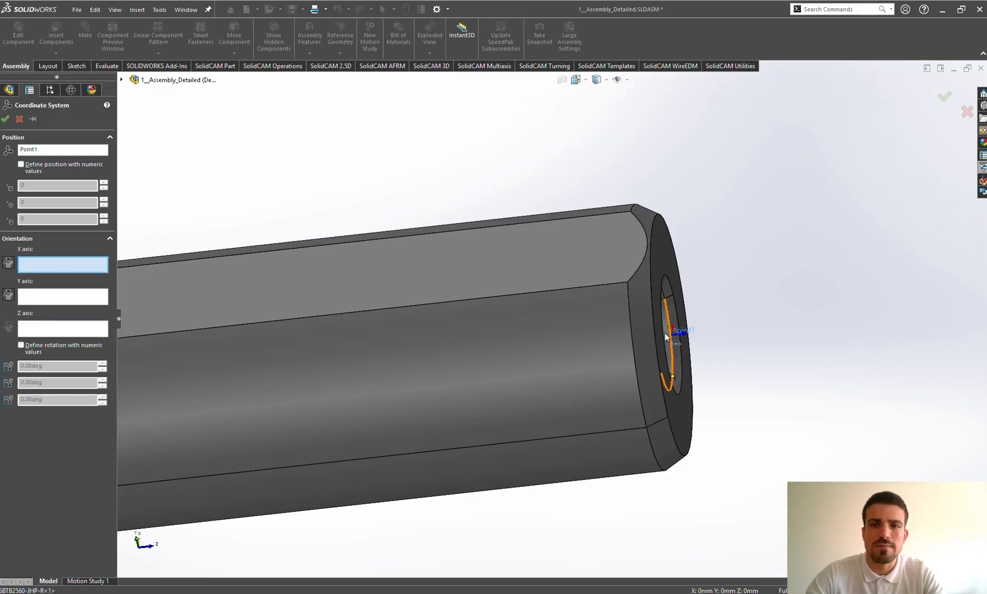
scroll(602, 341, up, 5)
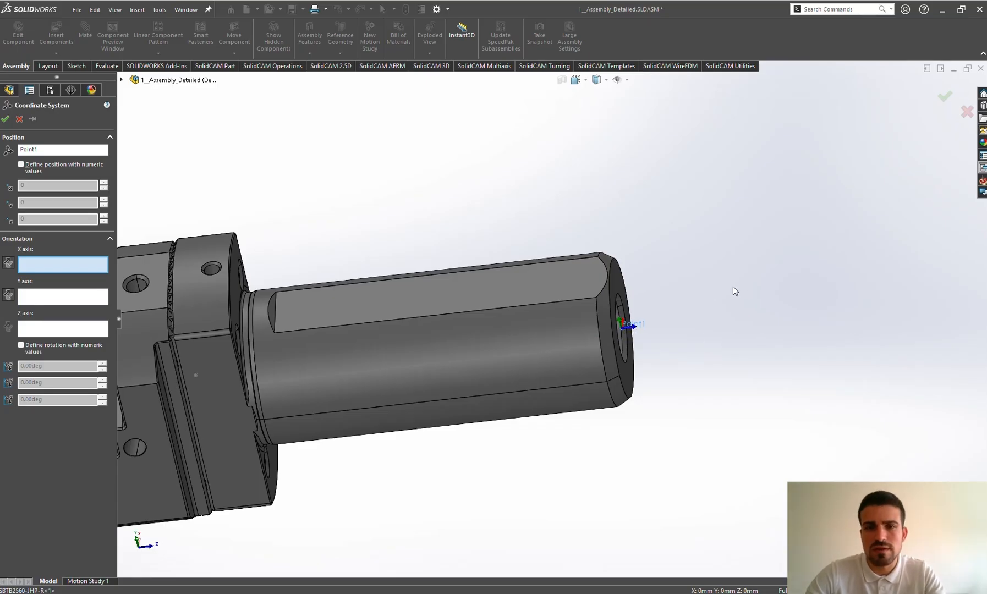
middle_drag(617, 331, 467, 280)
click(5, 119)
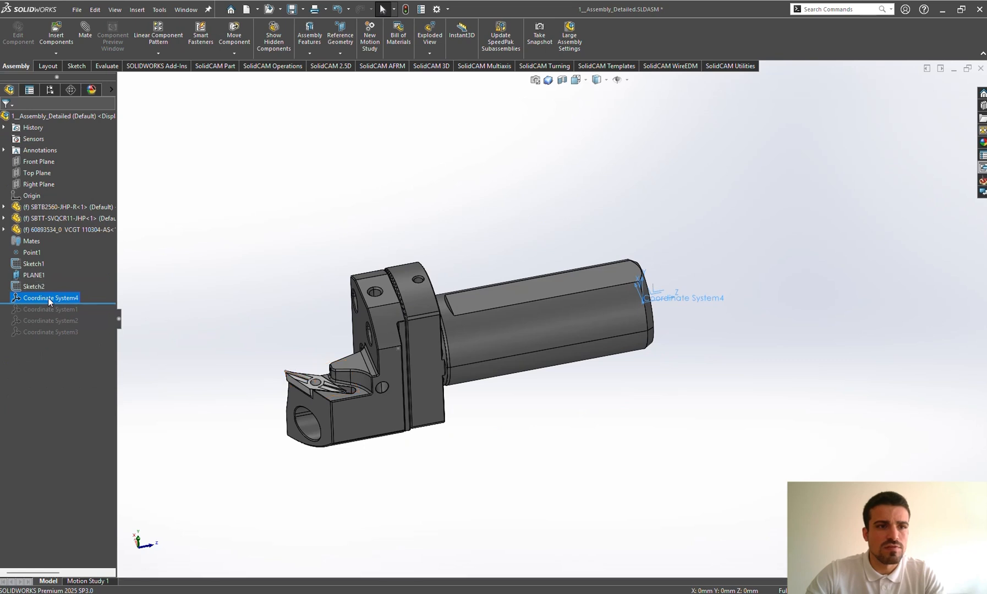
Step: Rename the coordinate system at the cylindrical shank's end as Holder
click(48, 298)
text(Holder)
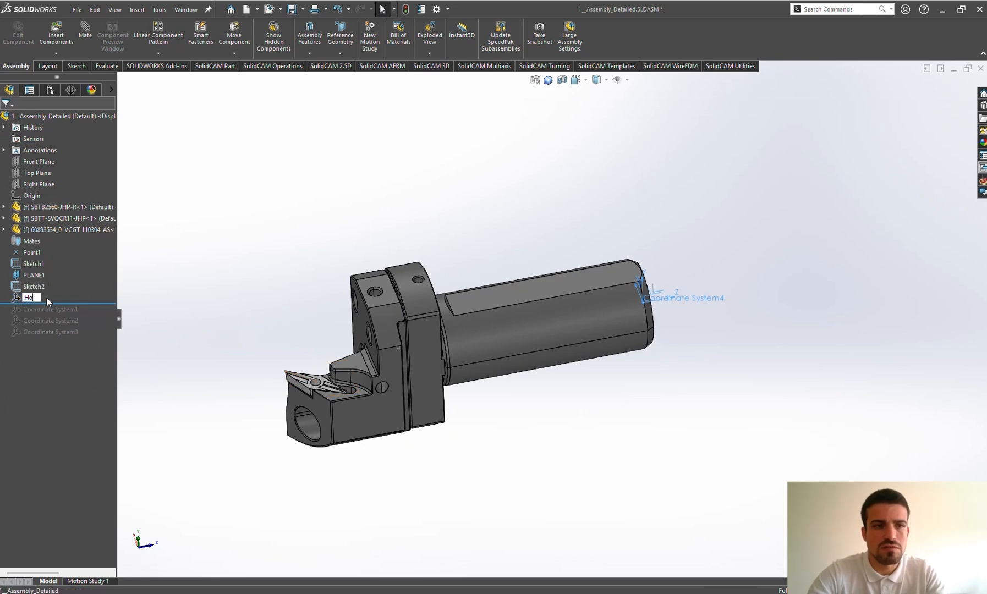
key(Return)
click(278, 199)
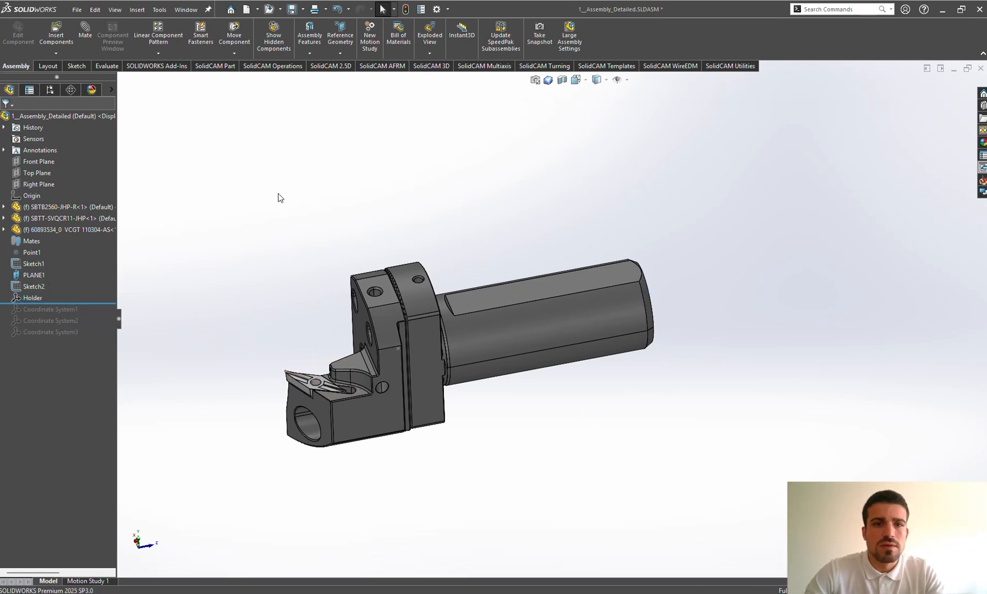
Step: Hide the SBTB2560-JHP-R component to expose the serrated mating face of the cutting head
middle_drag(498, 292, 407, 311)
scroll(406, 311, down, 3)
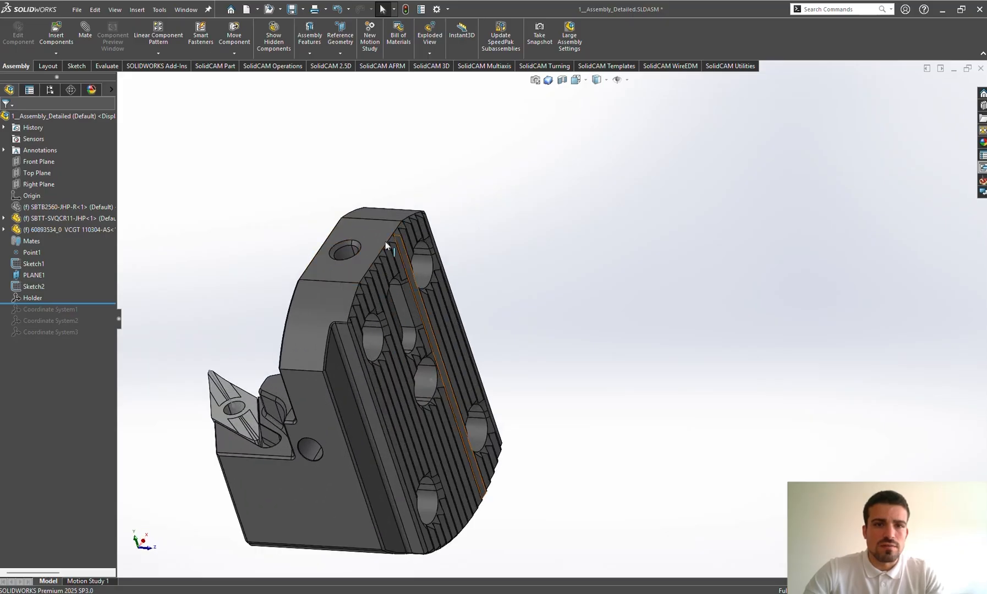
middle_drag(388, 284, 384, 201)
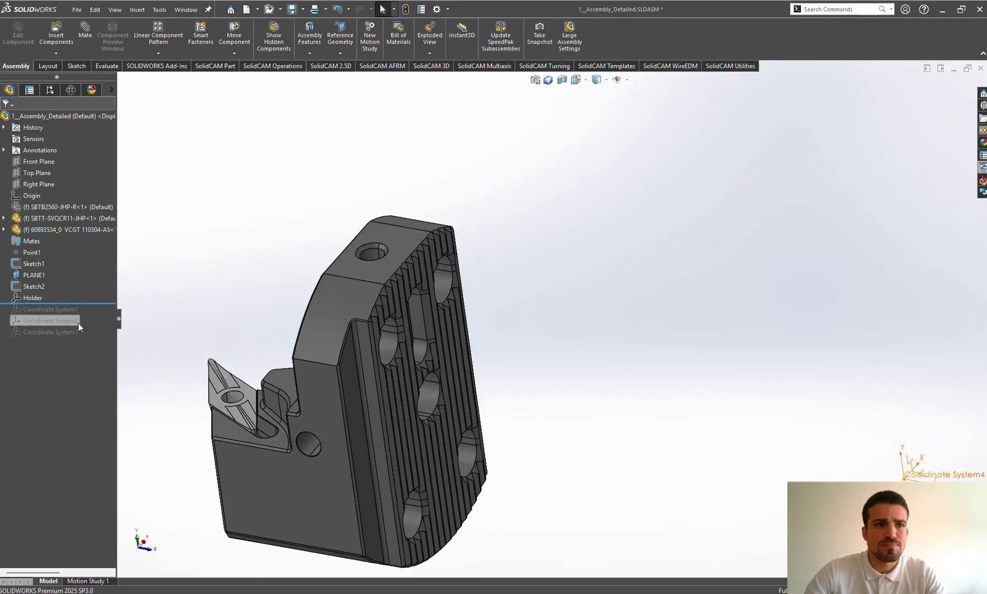
Step: Create a coordinate system with its origin at Sketch1's point on the serrated face, keeping the default axis orientation
click(336, 46)
click(360, 92)
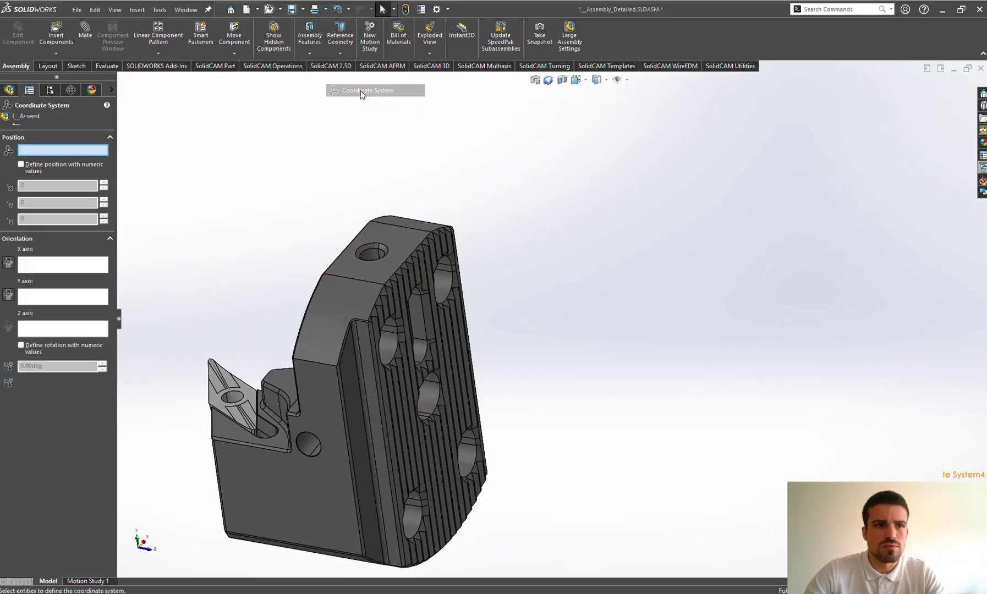
scroll(426, 397, down, 5)
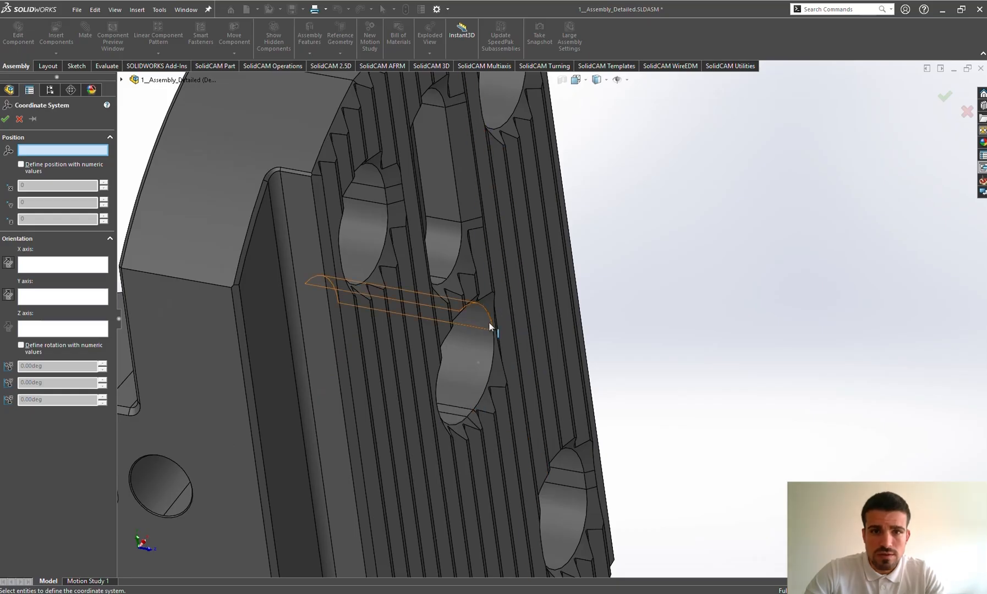
scroll(501, 332, down, 3)
middle_drag(512, 337, 495, 343)
middle_drag(482, 379, 489, 384)
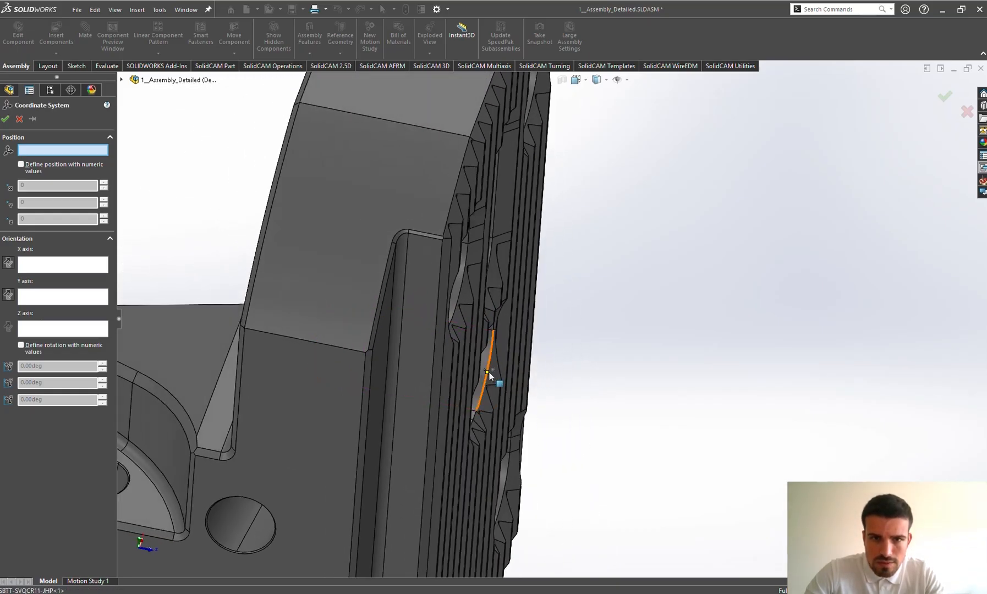
click(492, 371)
scroll(548, 373, up, 6)
mouse_move(548, 373)
middle_down()
mouse_move(557, 270)
mouse_move(570, 288)
middle_up()
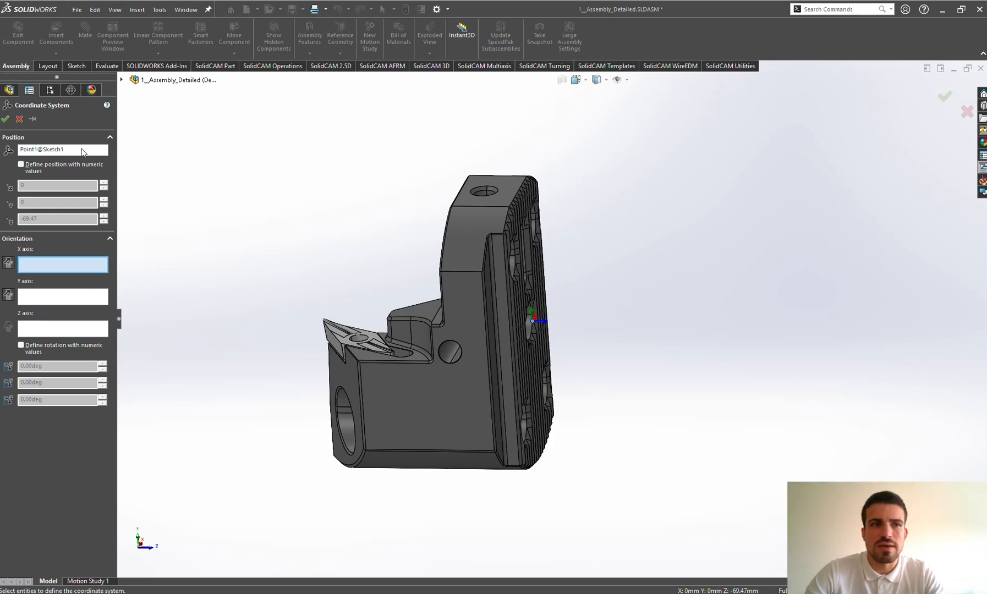
middle_drag(562, 286, 552, 308)
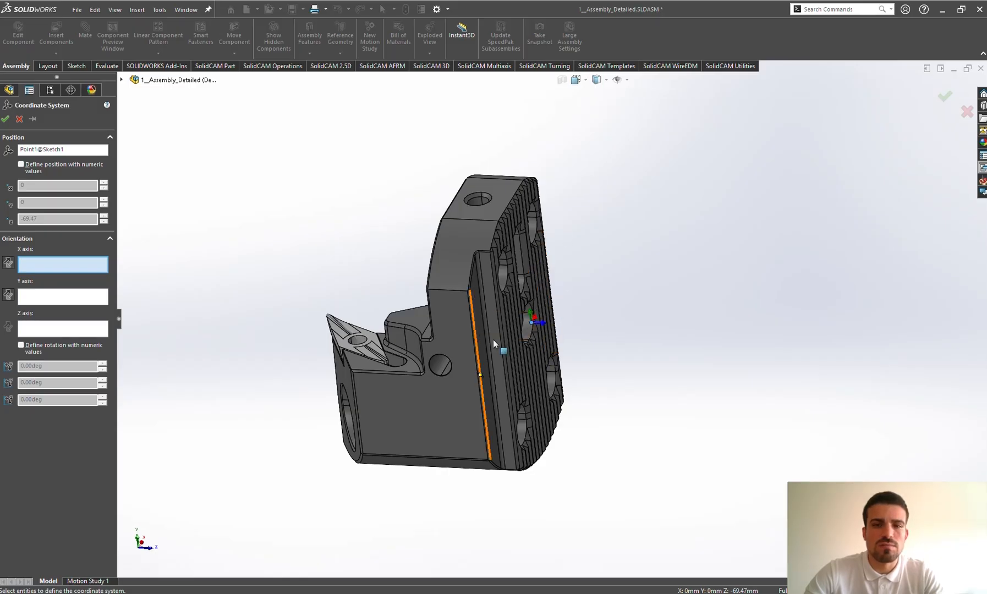
click(6, 121)
Step: Rename the coordinate system at the serrated face as Shank
scroll(413, 224, up, 2)
middle_drag(429, 220, 509, 208)
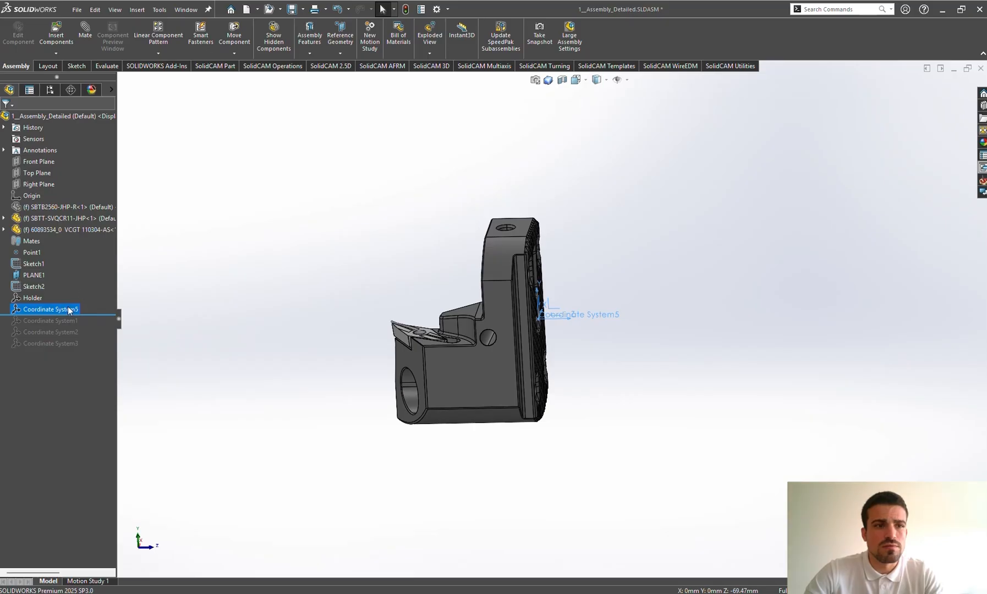
click(69, 310)
click(69, 310)
text(Sha)
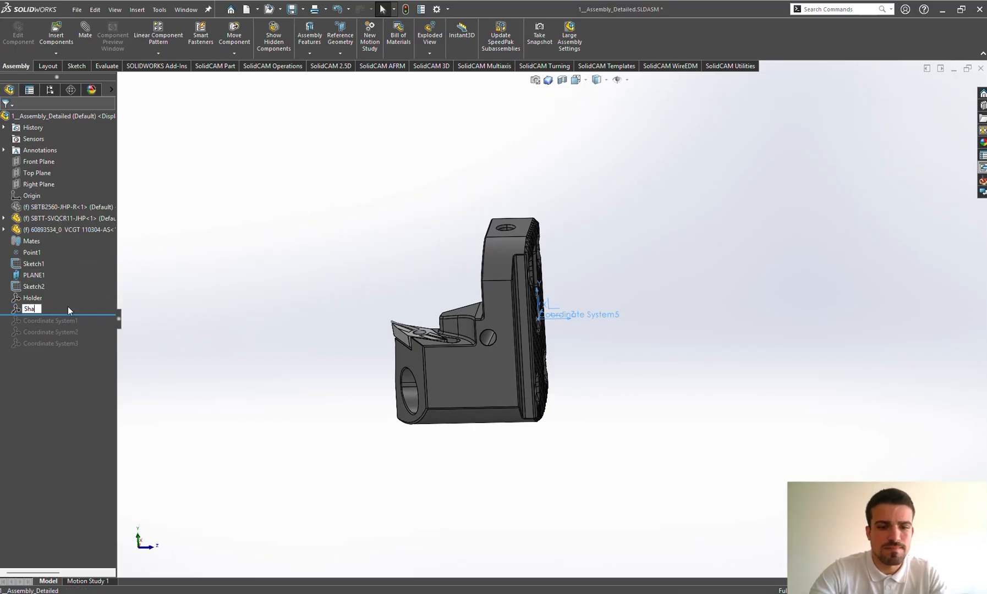
text(nk)
key(Return)
click(169, 274)
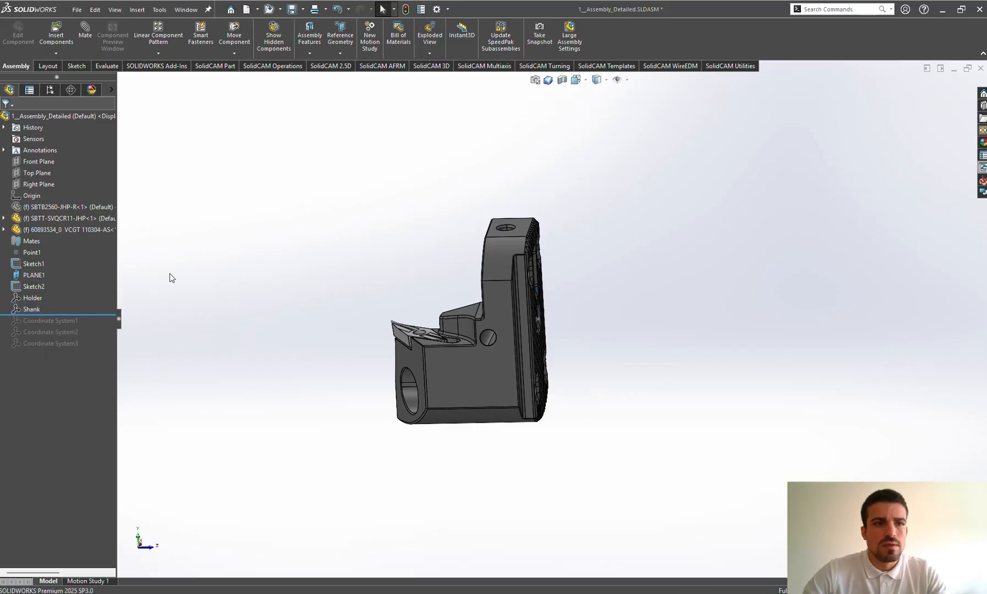
Step: Start a new coordinate system with its origin at Sketch2's point in the centre of the insert's hole
middle_drag(385, 335, 468, 363)
scroll(468, 363, down, 6)
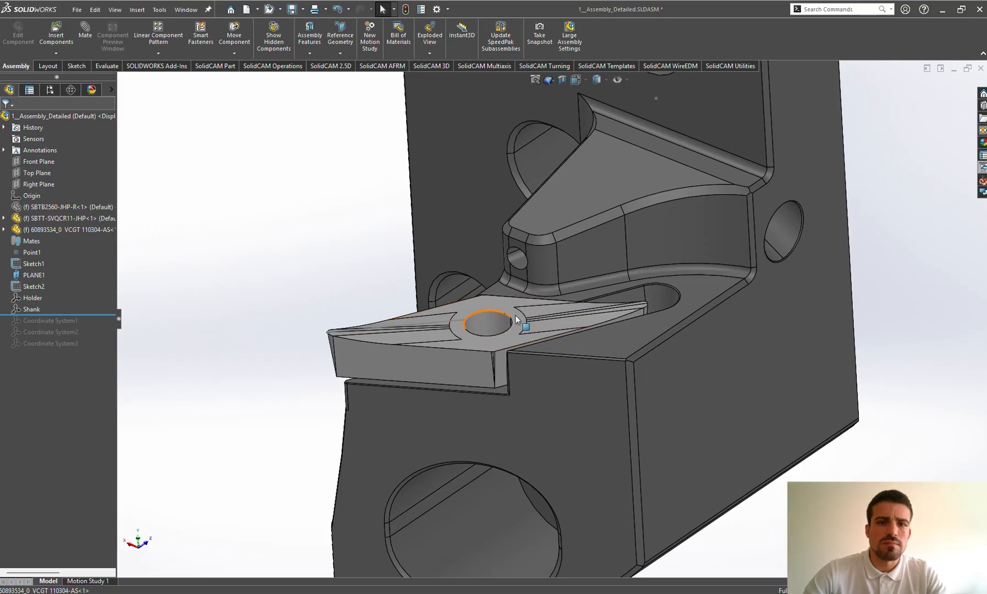
click(340, 34)
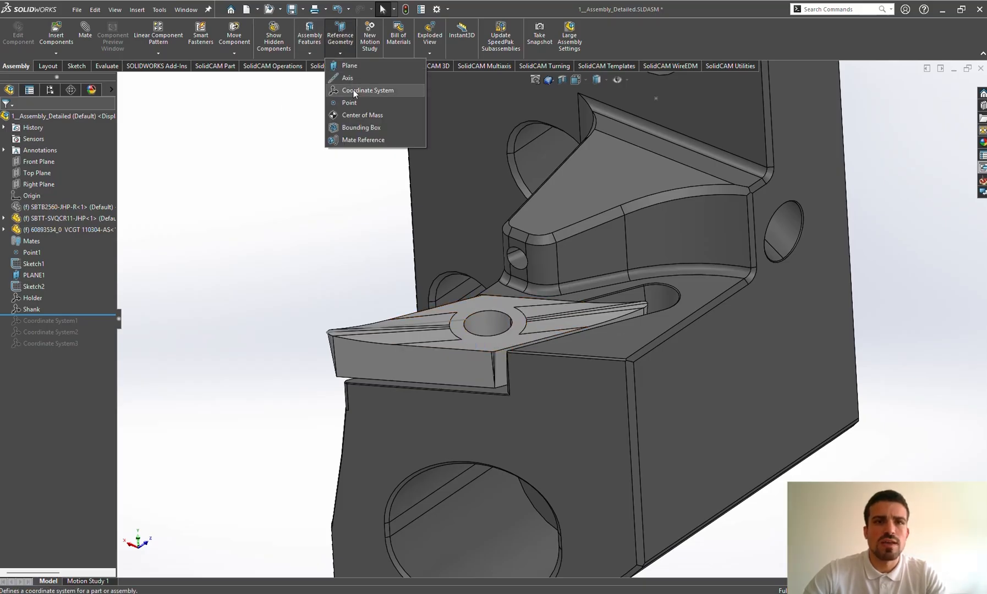
click(353, 90)
scroll(466, 304, down, 5)
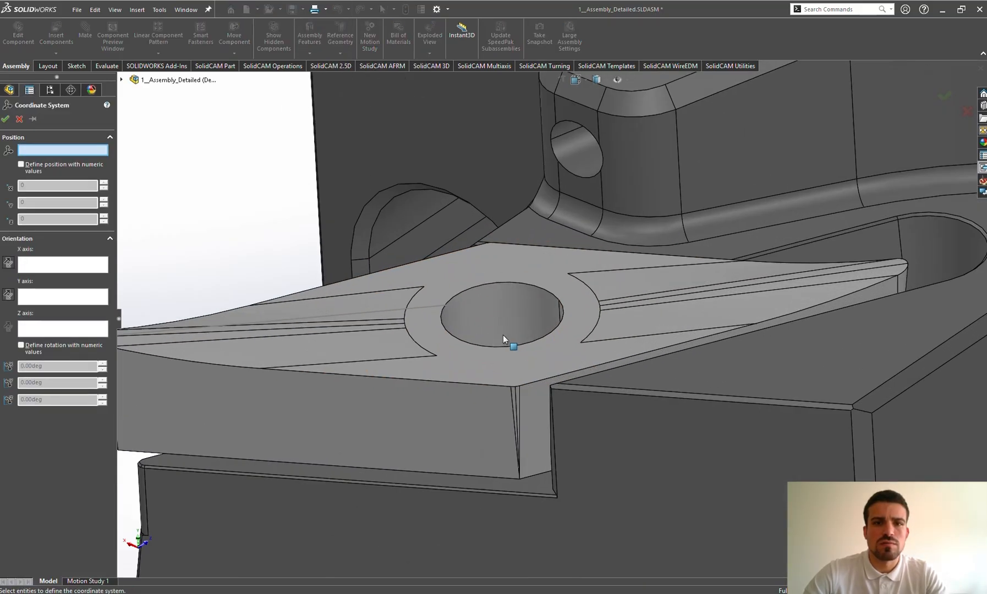
click(502, 299)
scroll(532, 324, up, 5)
middle_drag(531, 313, 541, 293)
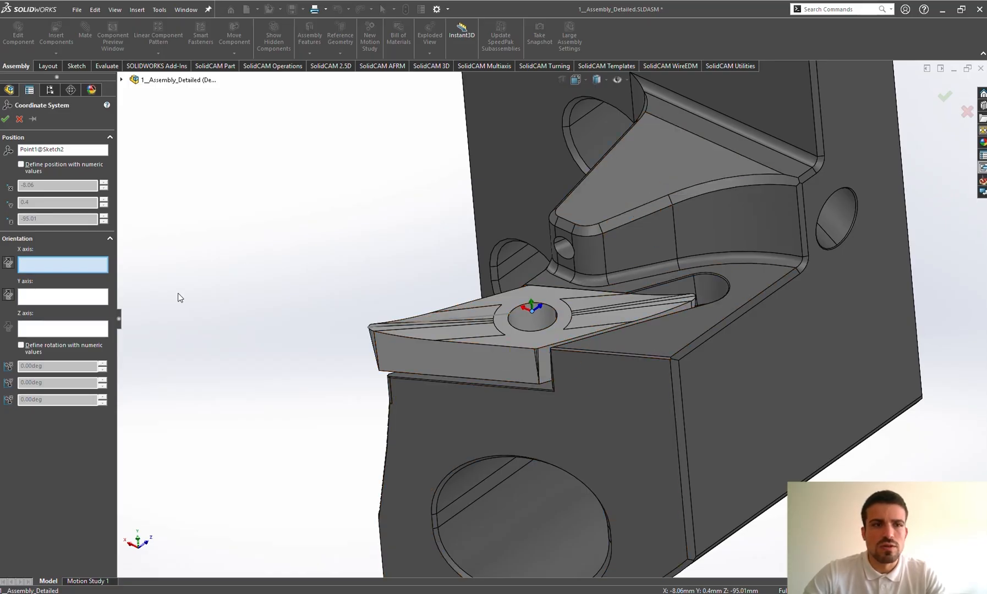
Step: Orient the Z axis by the insert's top face and the X axis along Sketch2's line, reversed, and create the coordinate system
click(70, 328)
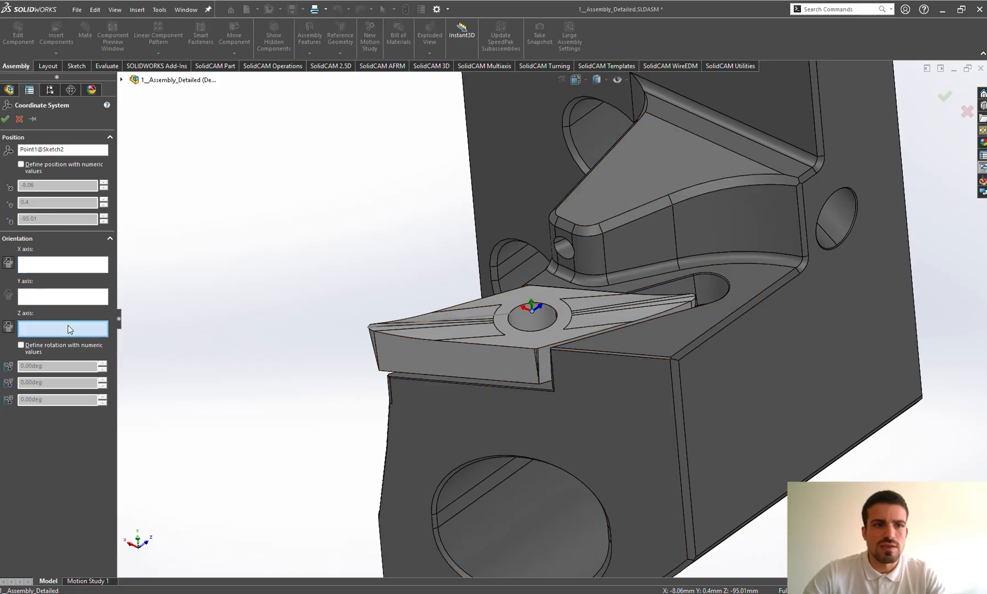
click(533, 343)
middle_drag(519, 317, 478, 344)
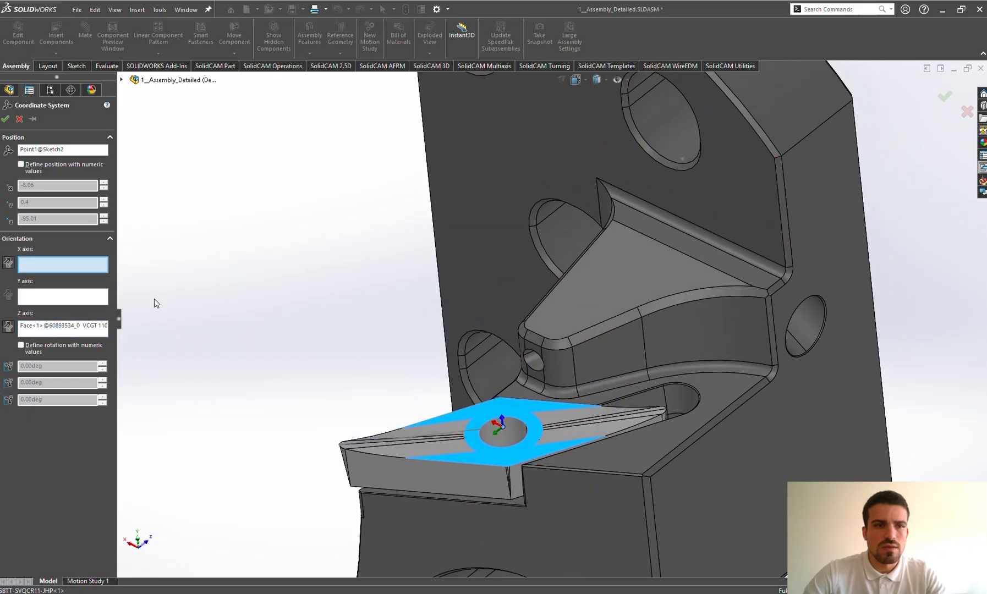
scroll(484, 421, down, 5)
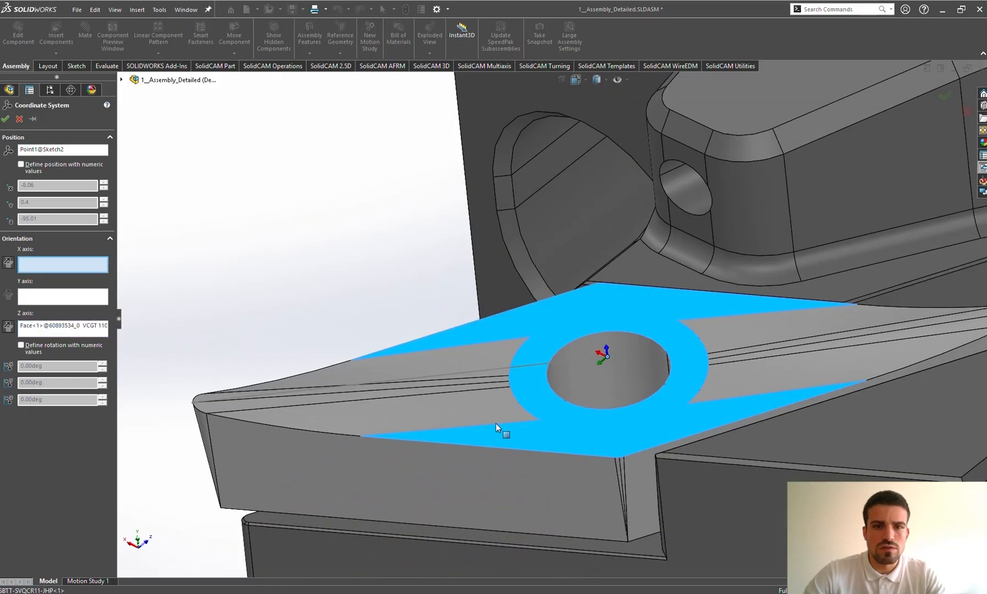
click(530, 365)
scroll(545, 369, up, 3)
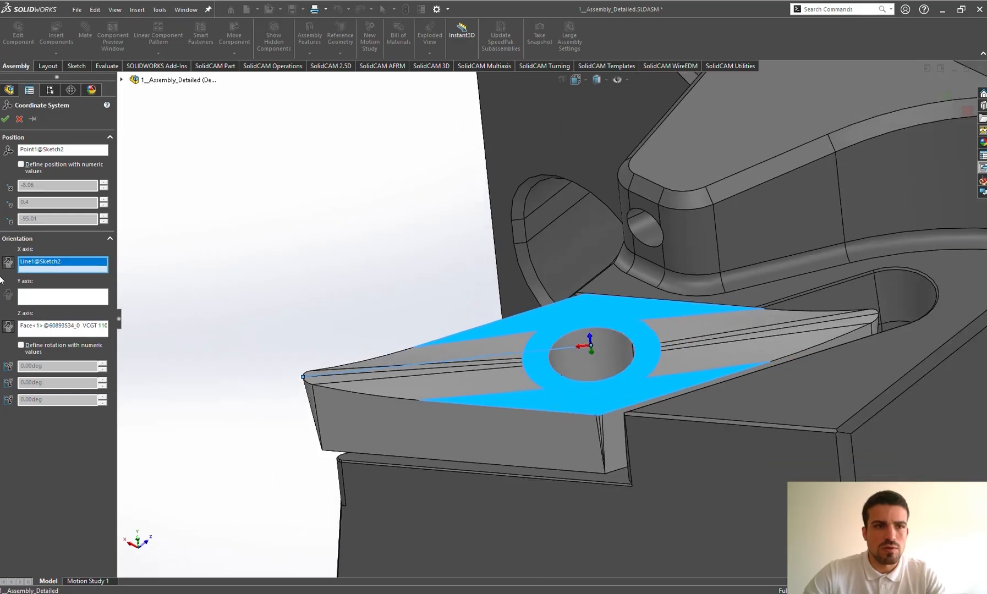
click(14, 262)
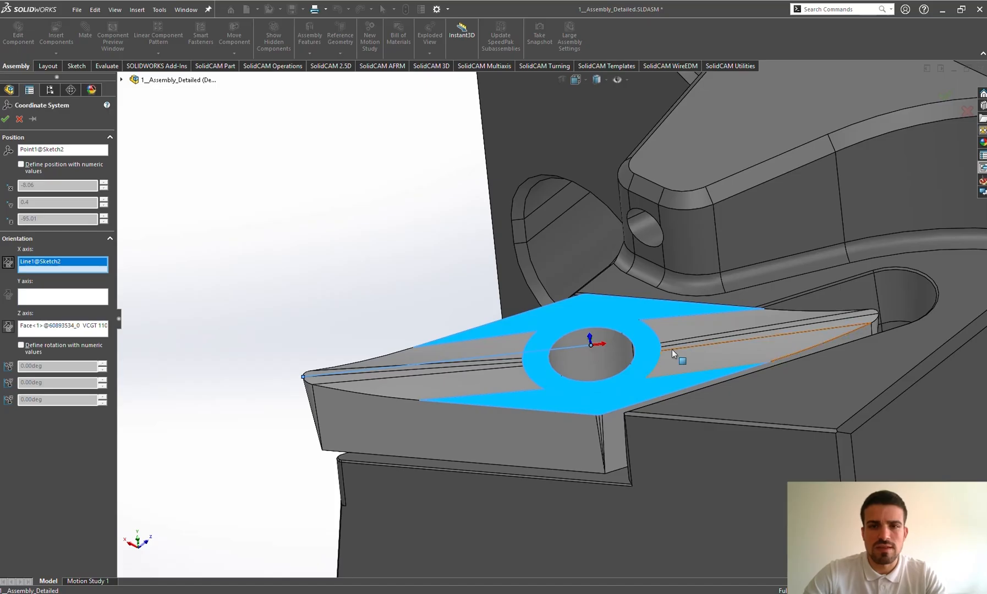
click(5, 119)
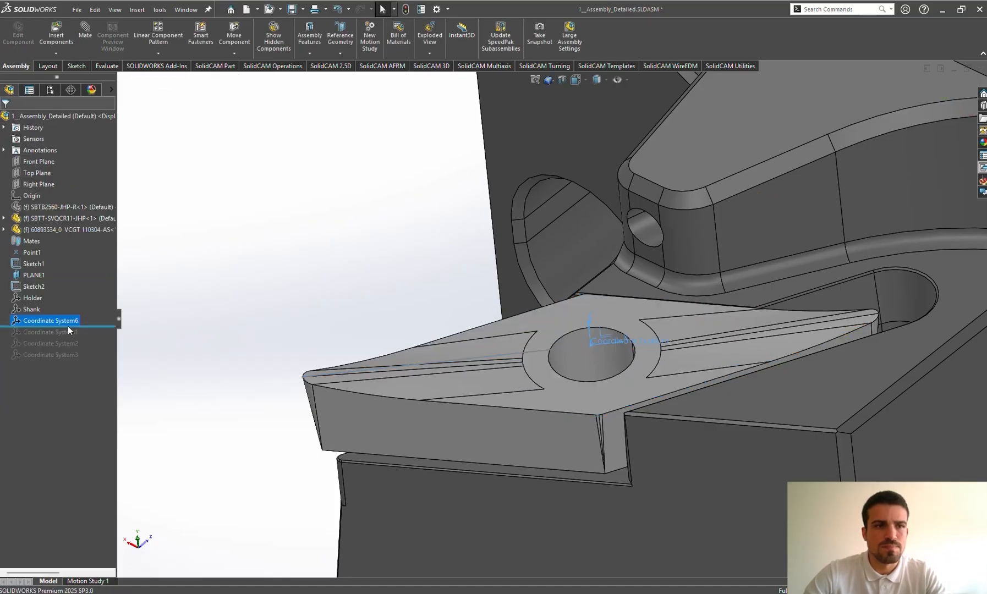
Step: Rename the coordinate system at the insert's hole as Pastilha
click(57, 318)
text(Pa)
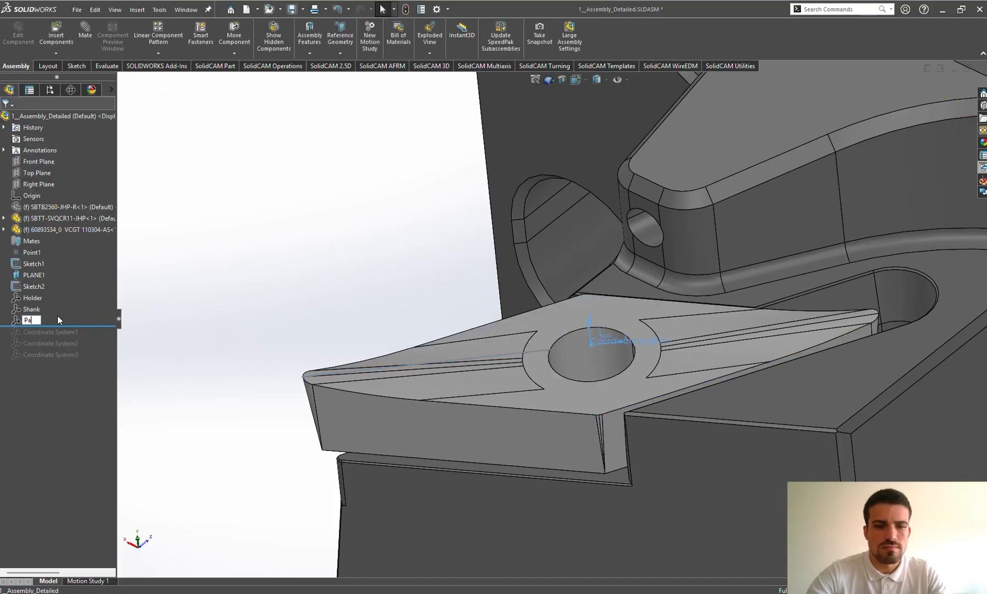
text(stilha)
key(Return)
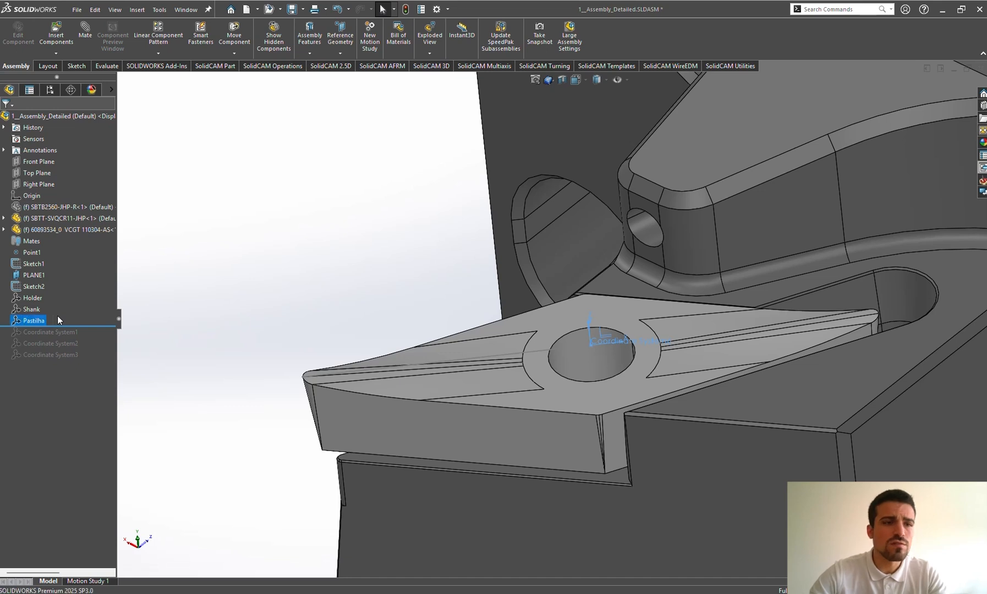
Step: Review the Holder and Shank coordinate systems against the complete turning tool assembly
click(38, 300)
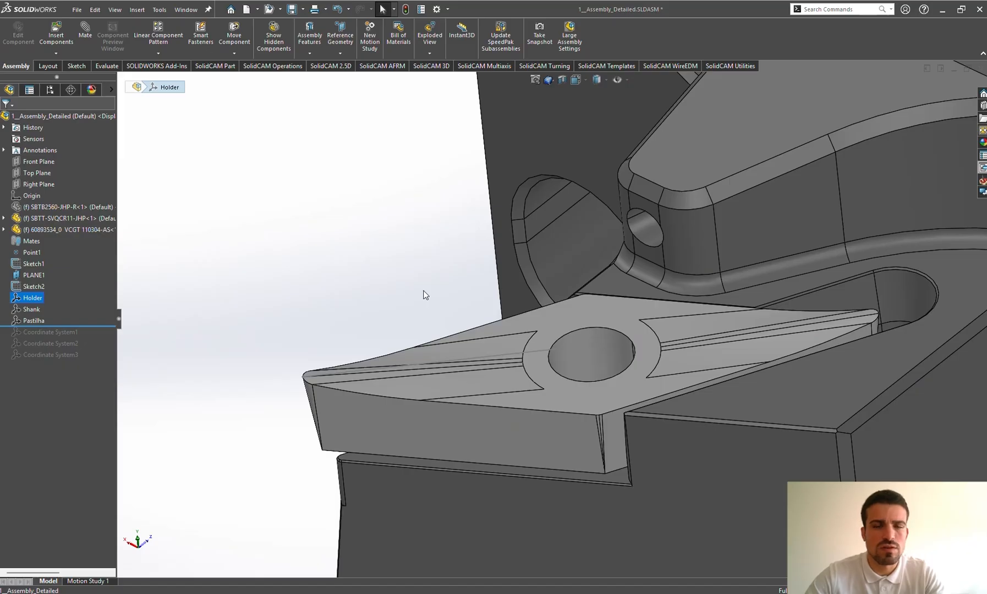
scroll(342, 228, up, 5)
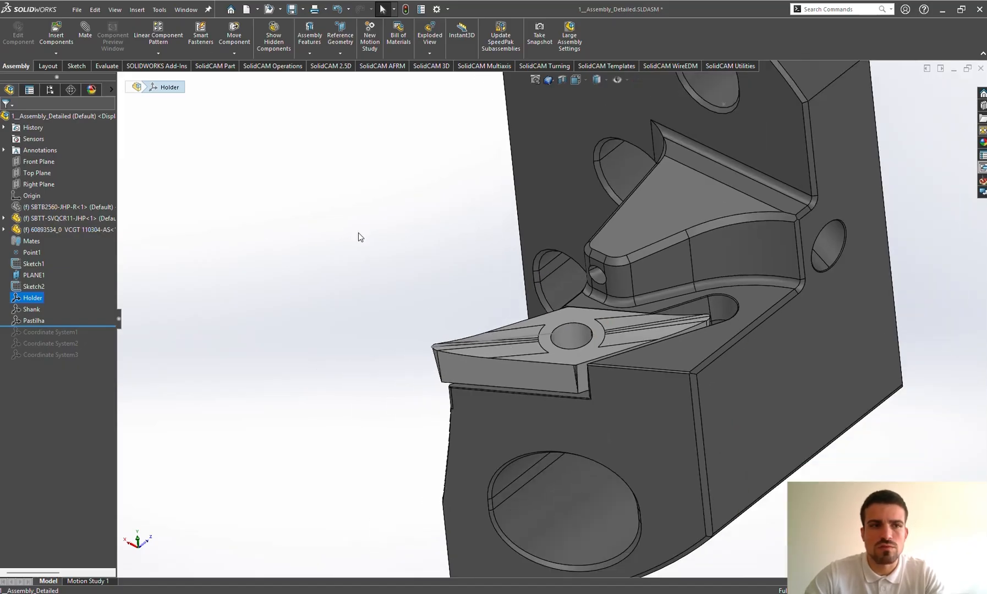
click(399, 229)
middle_drag(399, 166, 709, 266)
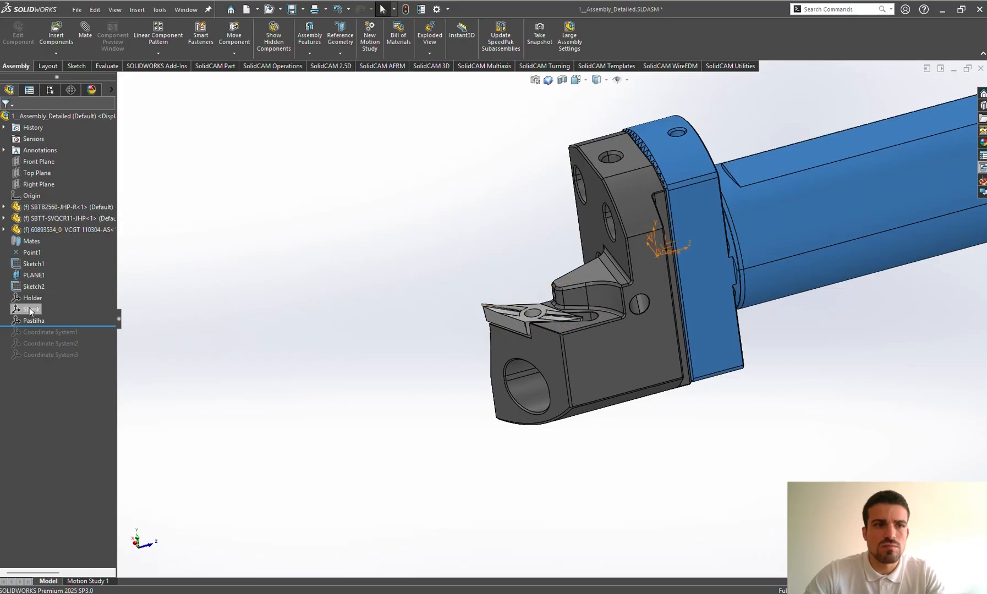
scroll(595, 266, up, 5)
key(f)
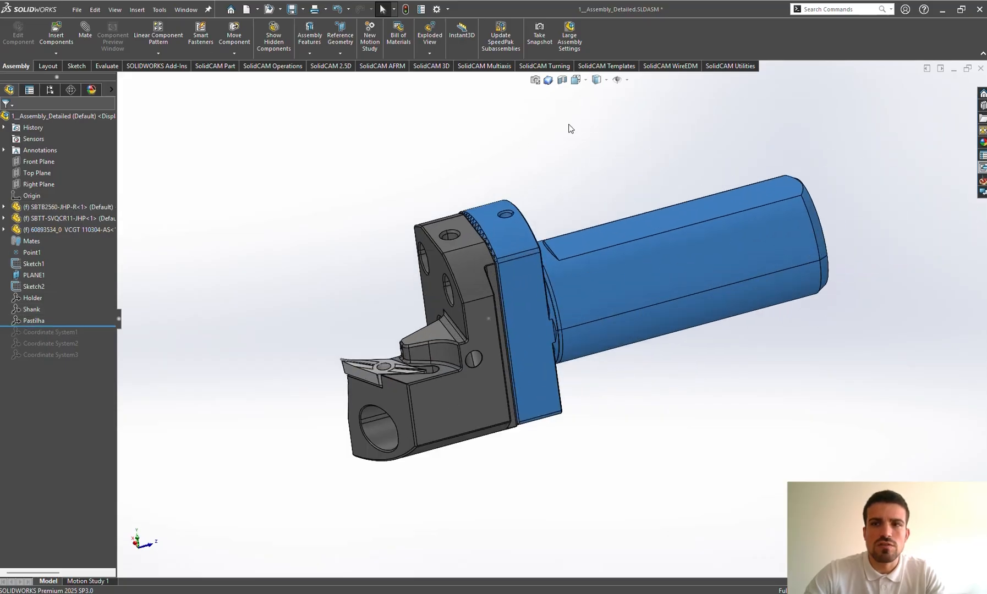
scroll(559, 180, down, 2)
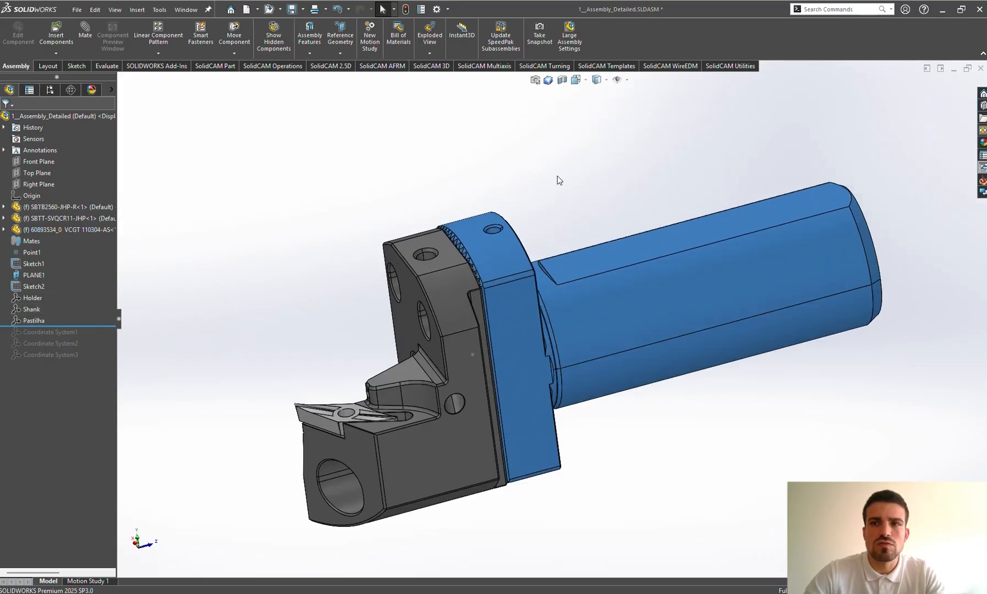
Step: Open the tool library A-Webinar tooltable swiss.tlv for editing its tool components
click(982, 183)
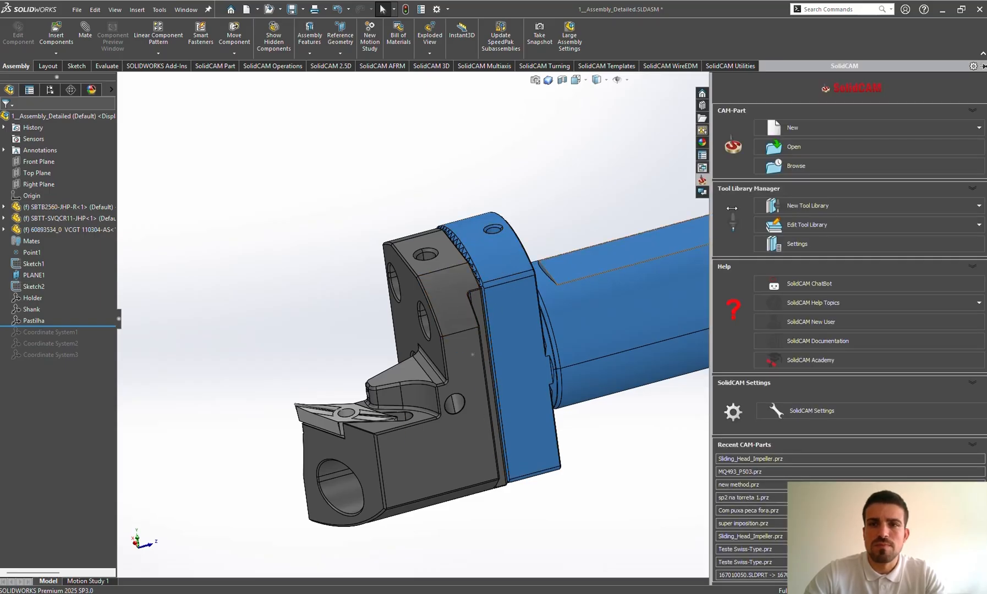
click(574, 204)
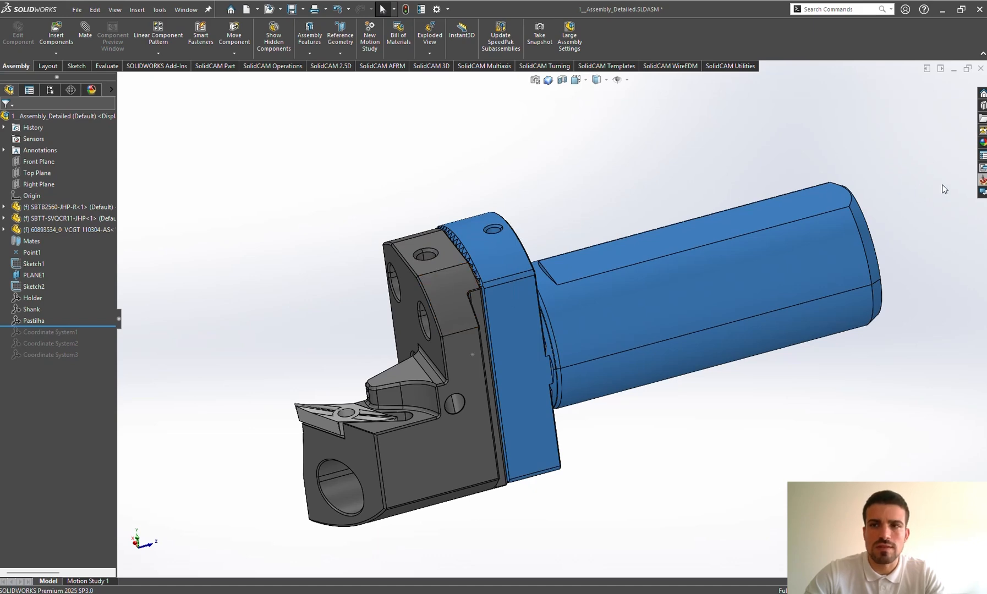
click(984, 180)
click(891, 223)
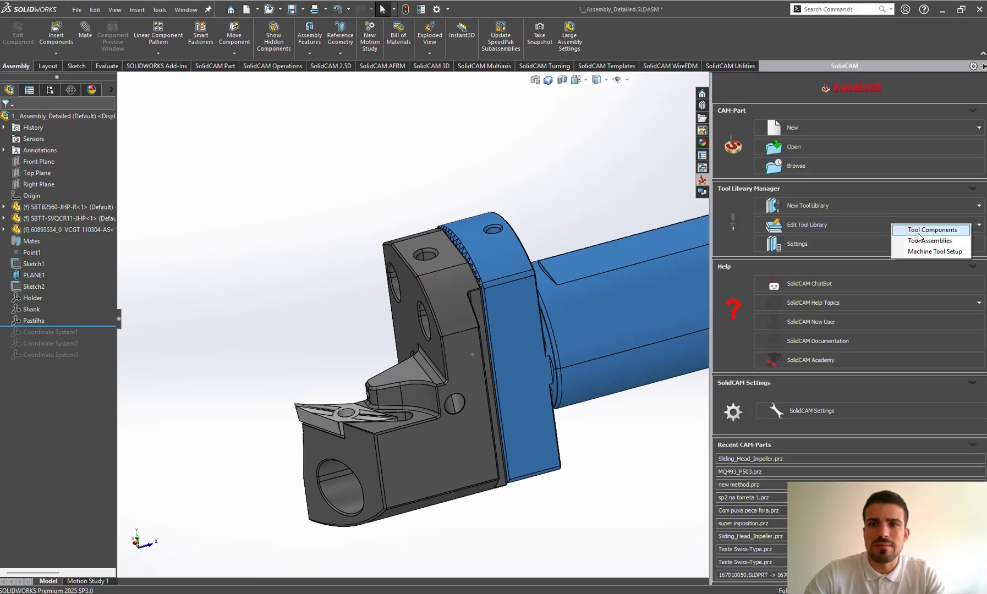
click(805, 226)
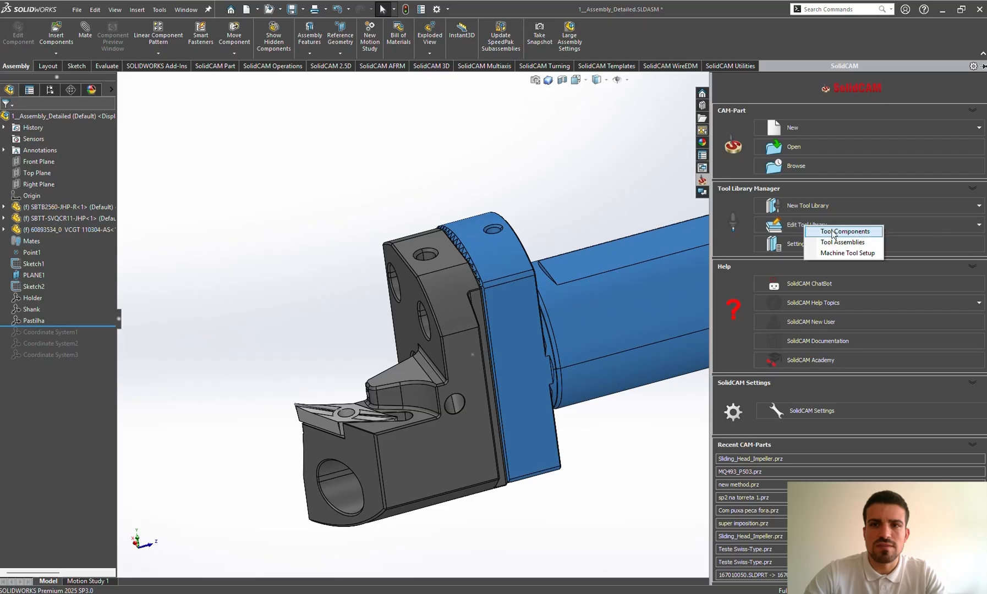
click(834, 235)
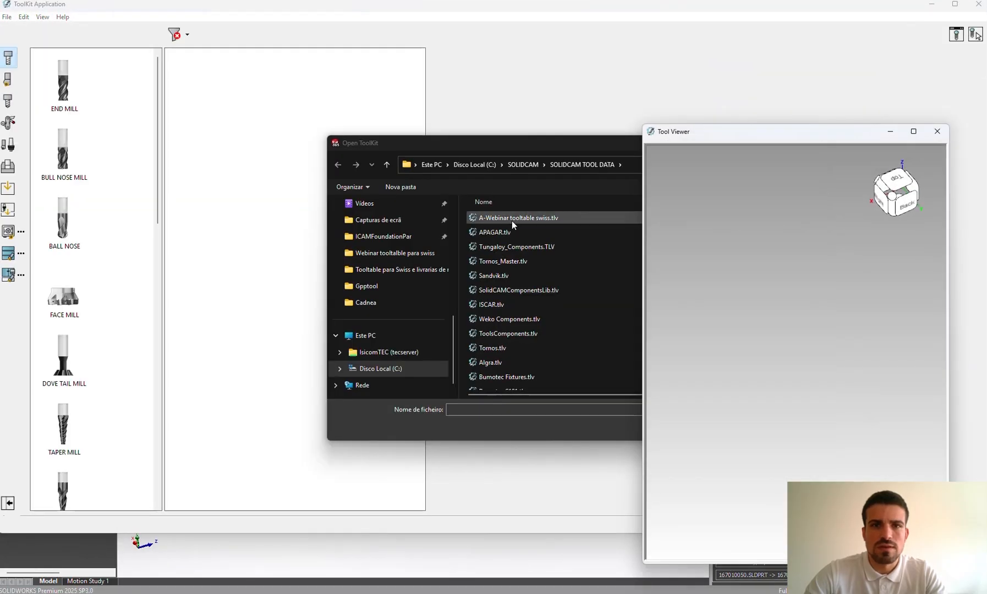
double_click(512, 222)
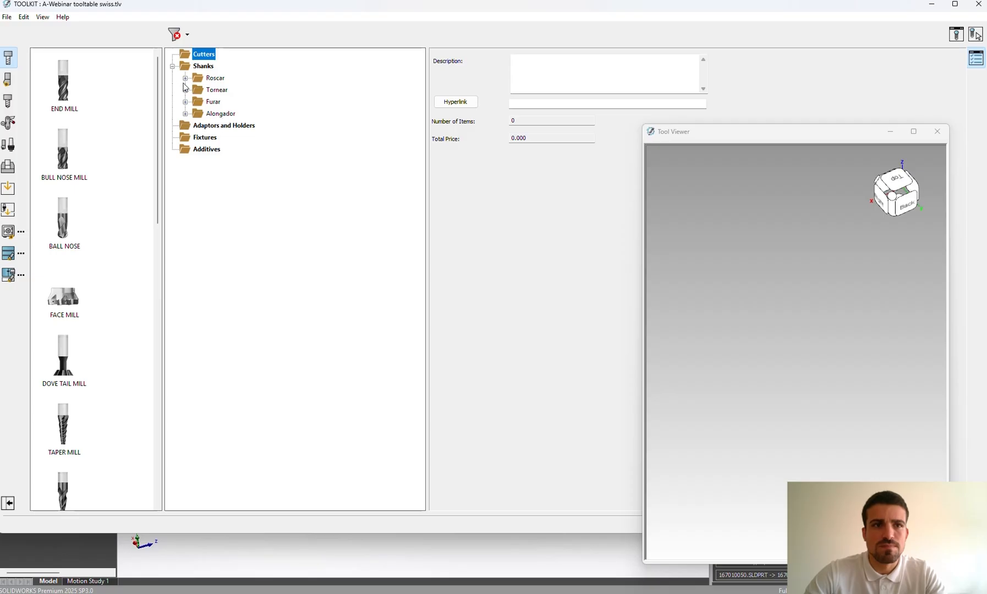
Step: Examine the shank components stored in the Roscar, Tornear, Furar and Alongador folders of the library
click(185, 78)
click(185, 102)
click(185, 125)
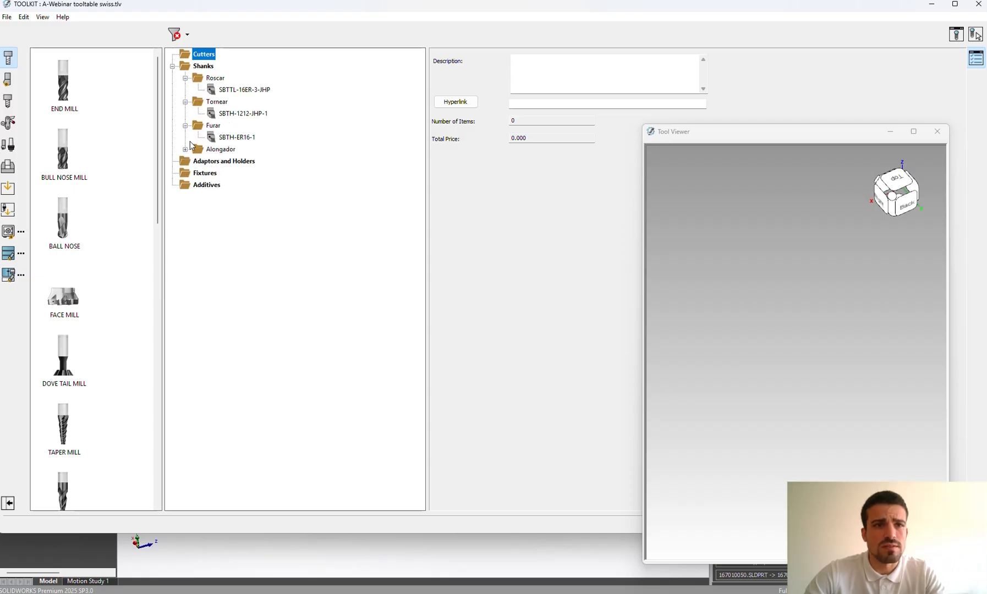
click(186, 149)
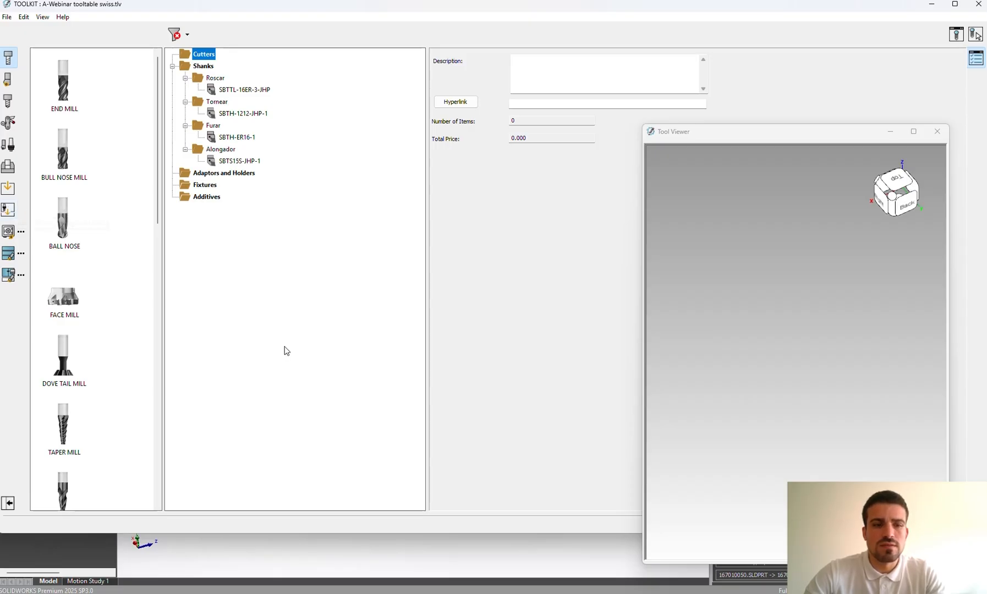
click(798, 170)
drag(817, 138, 813, 56)
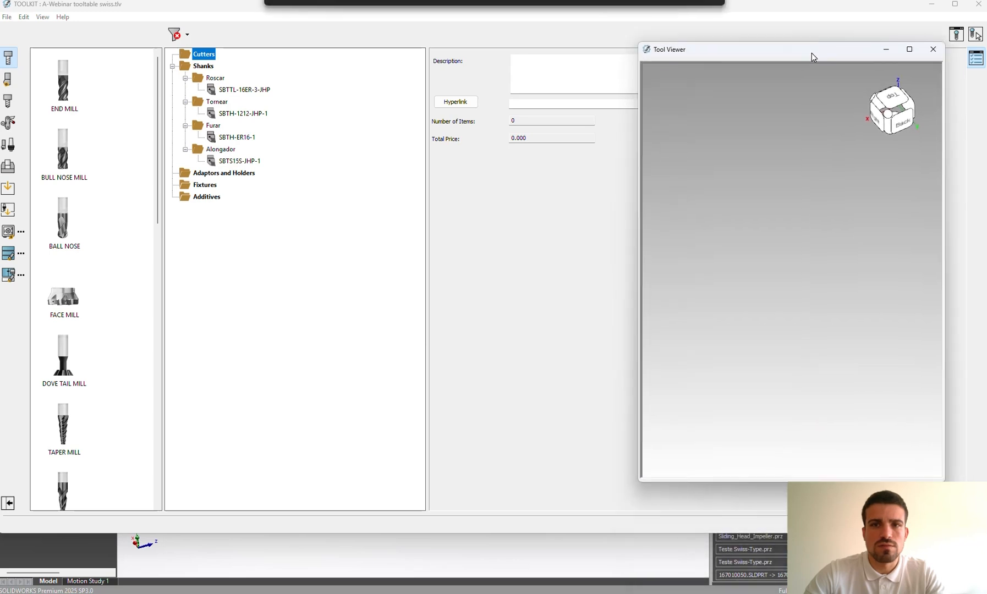
click(524, 554)
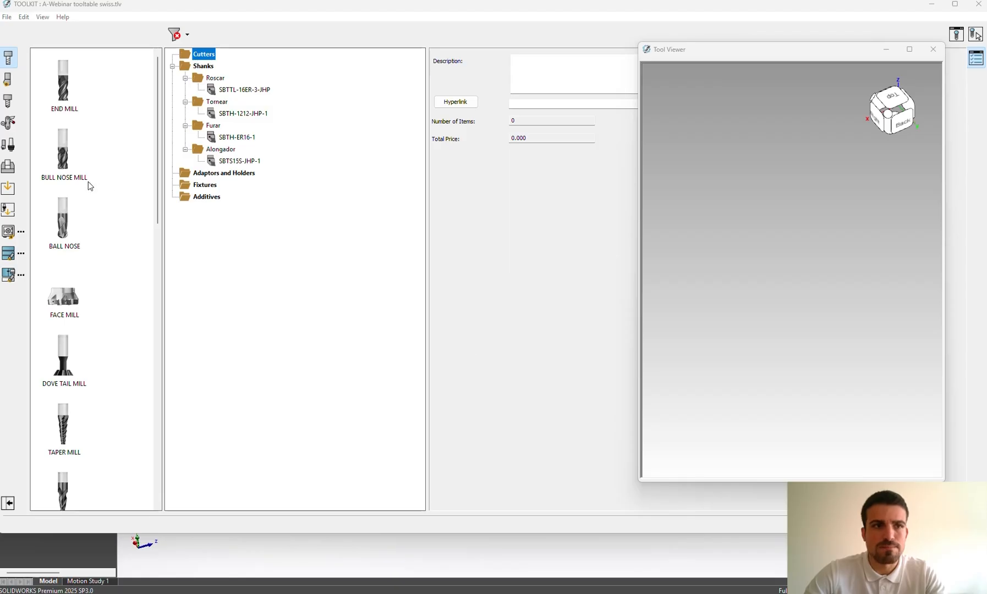
Step: Start Import Tool Assembly From CAD on the active turning tool assembly
click(9, 211)
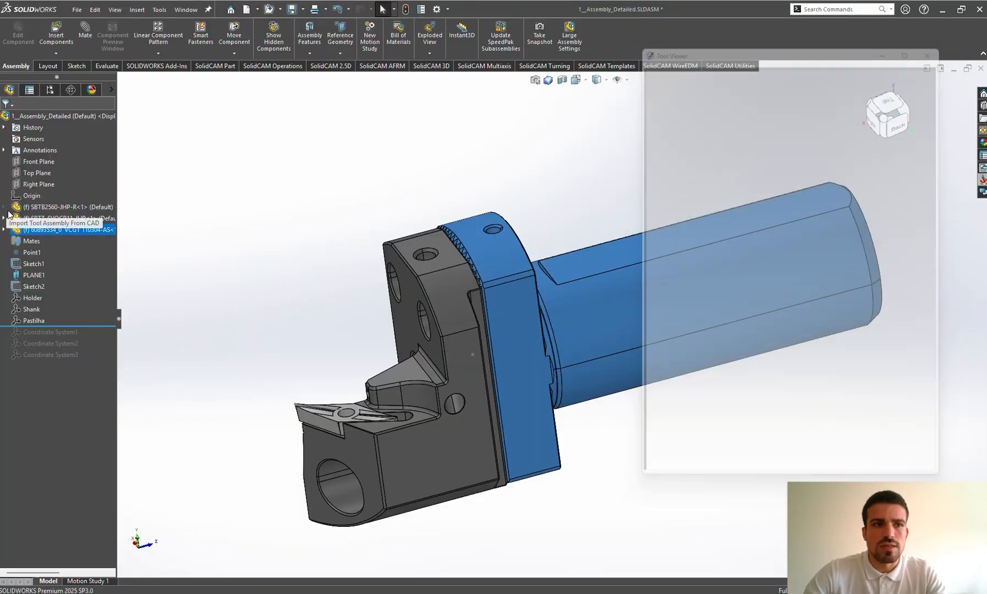
drag(442, 254, 445, 172)
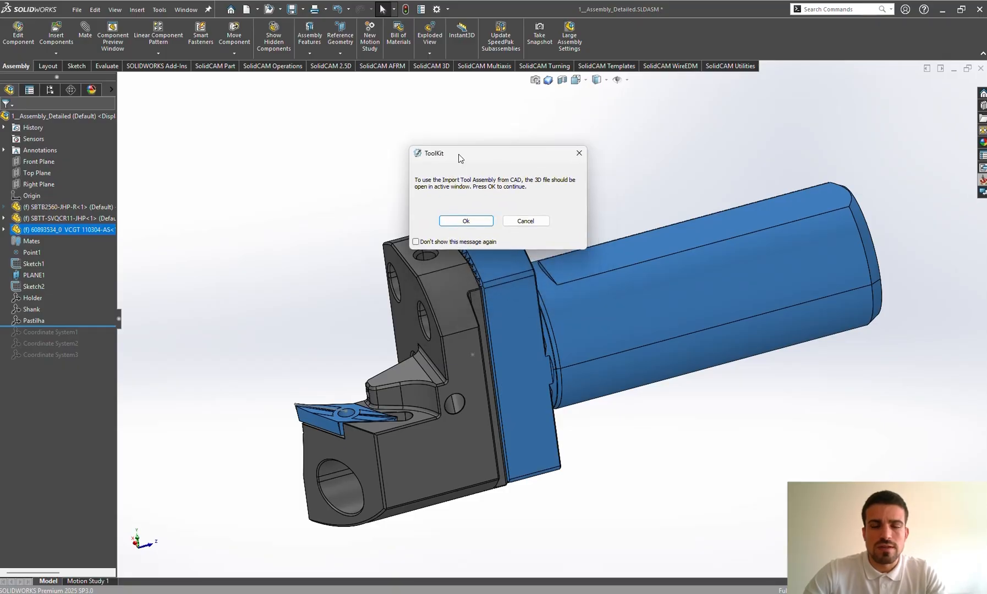
drag(488, 149, 495, 119)
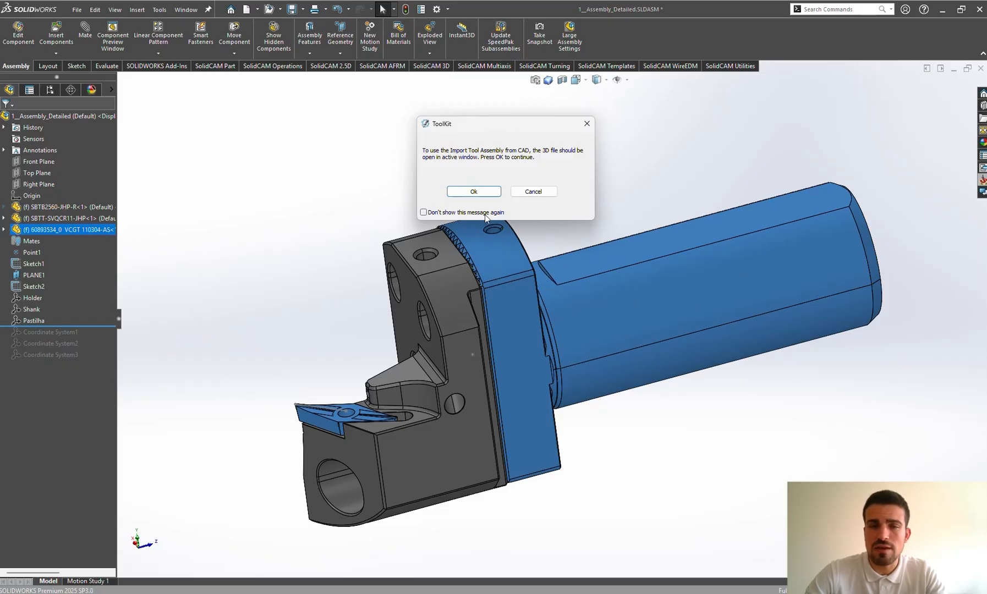
click(463, 194)
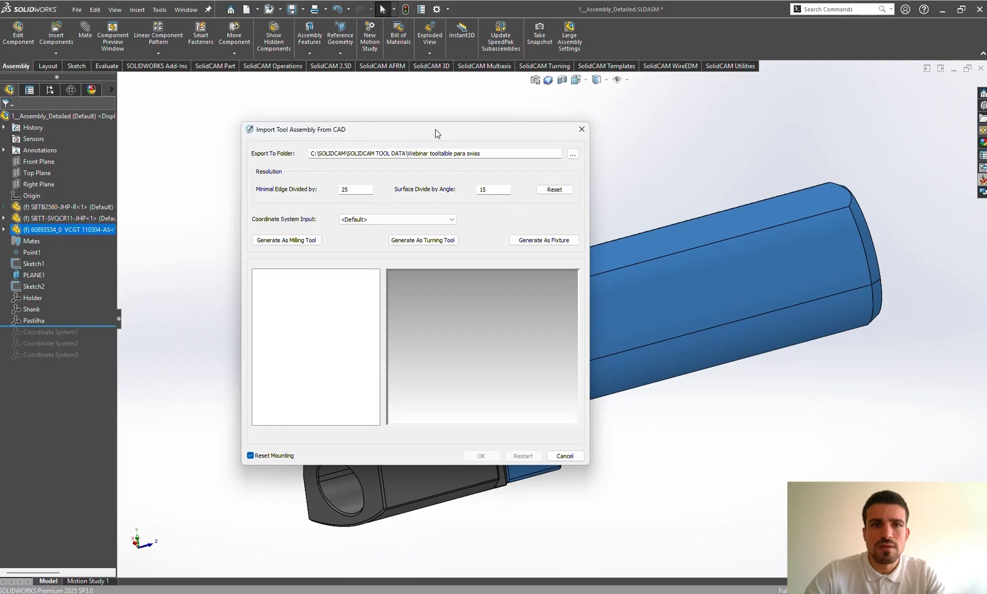
drag(435, 132, 323, 59)
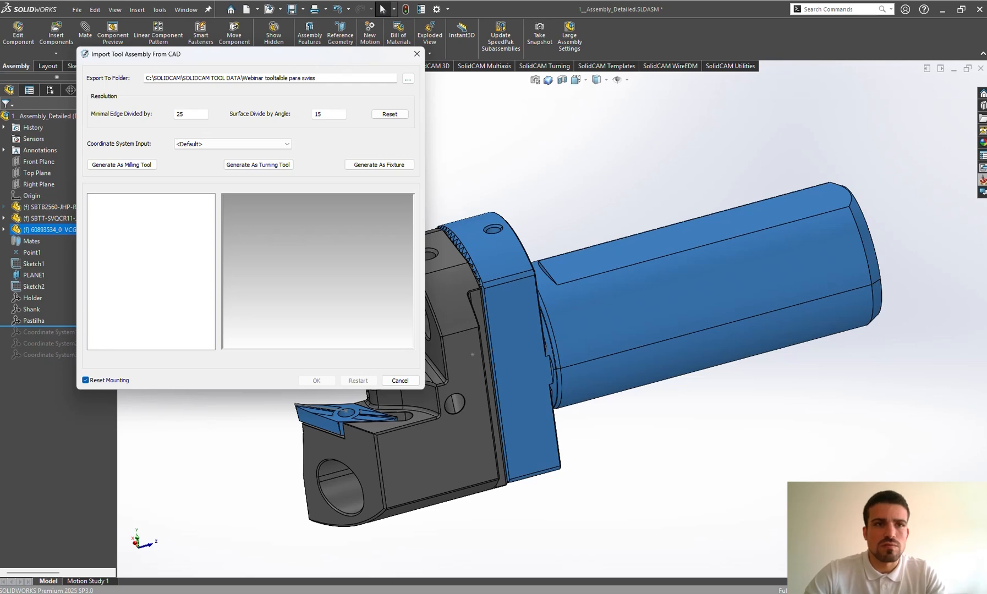
Step: Review the import's export folder and its minimal edge and surface angle resolution settings
mouse_move(150, 79)
mouse_down()
mouse_move(325, 79)
mouse_move(145, 78)
mouse_up()
click(341, 79)
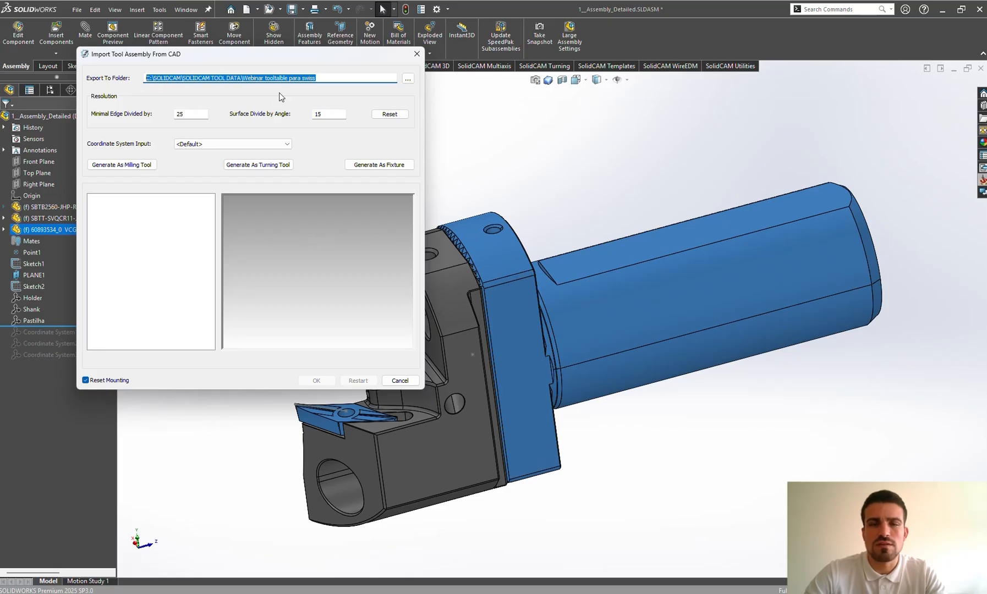
click(412, 205)
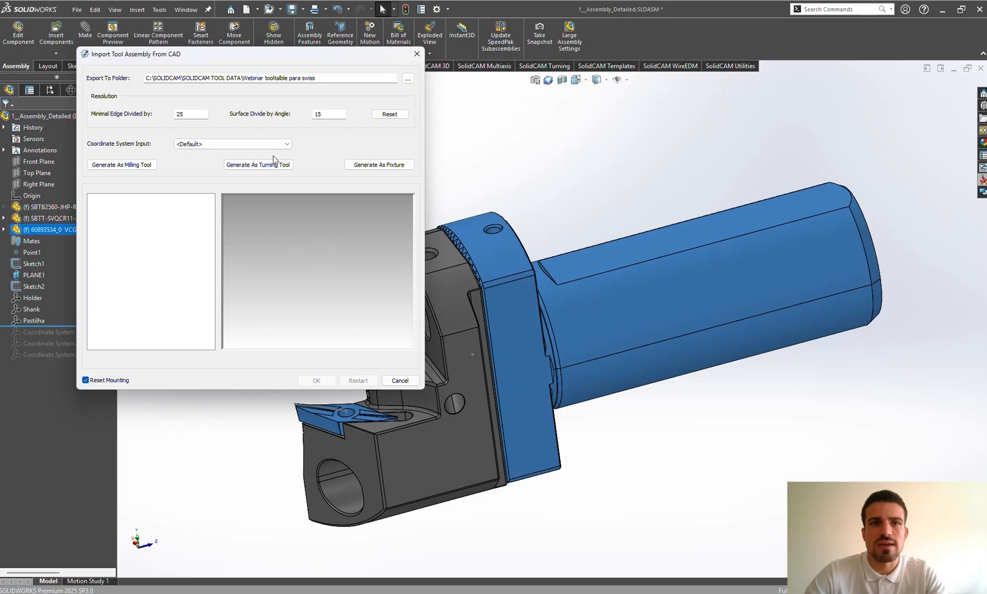
drag(186, 115, 170, 113)
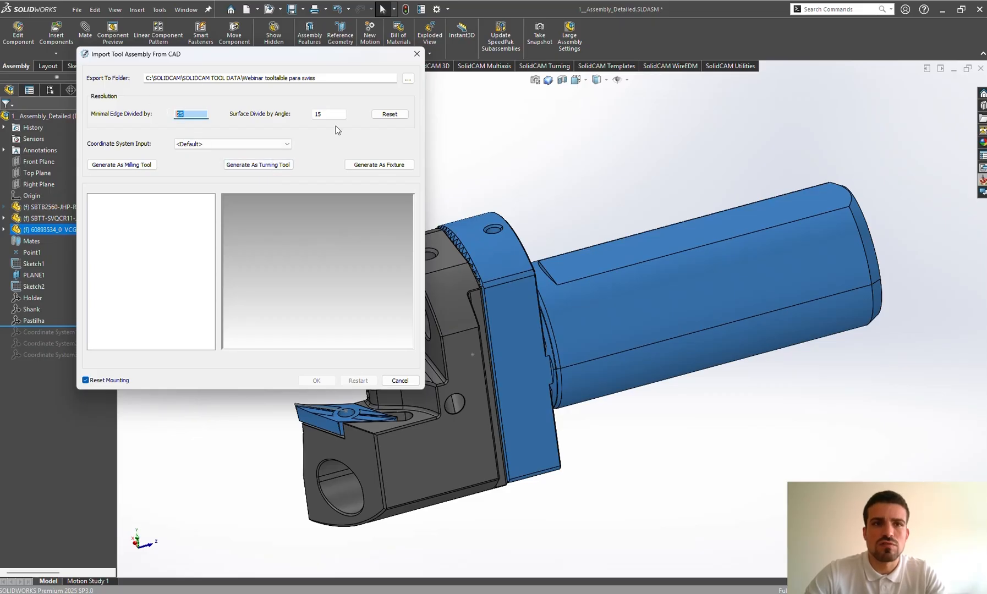
drag(330, 115, 307, 115)
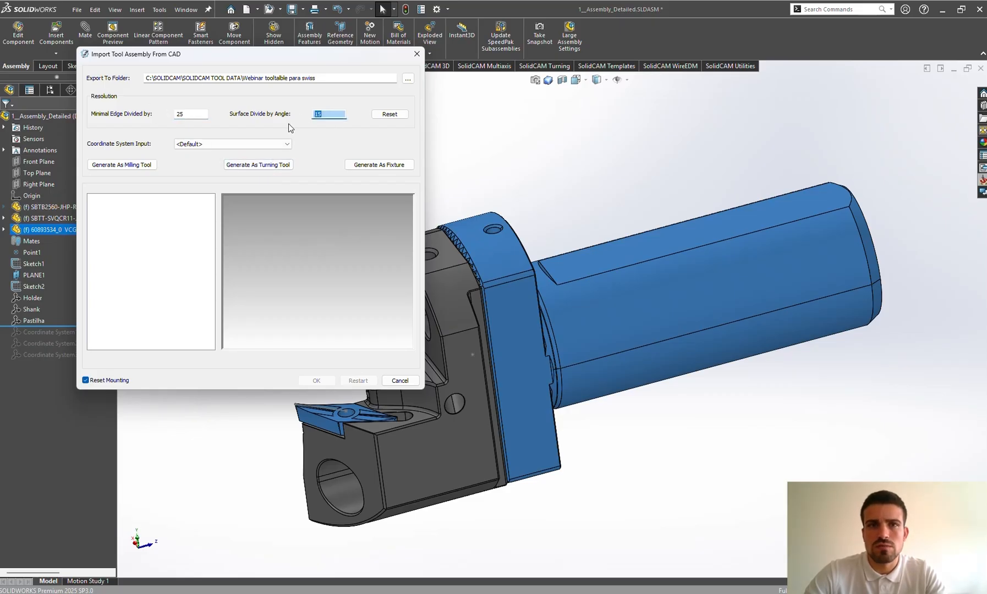
click(512, 180)
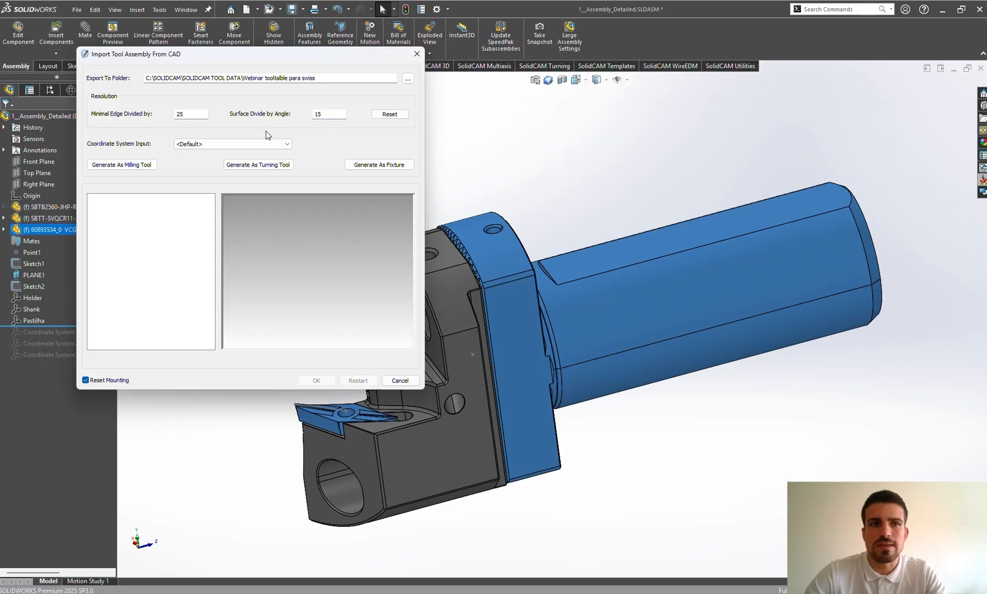
Step: Choose Holder as the input coordinate system and generate the assembly as a turning tool
click(186, 145)
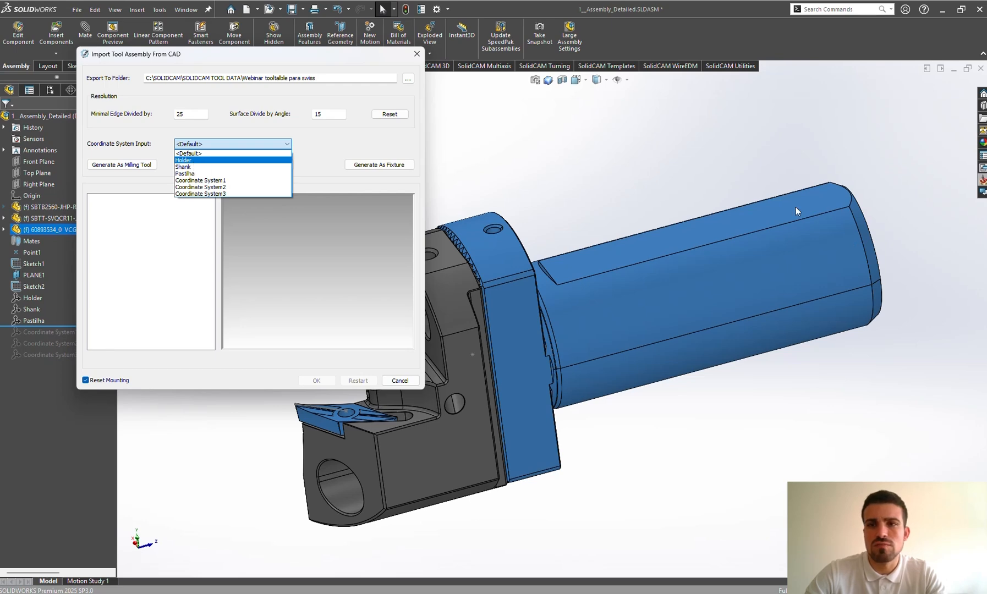
click(211, 162)
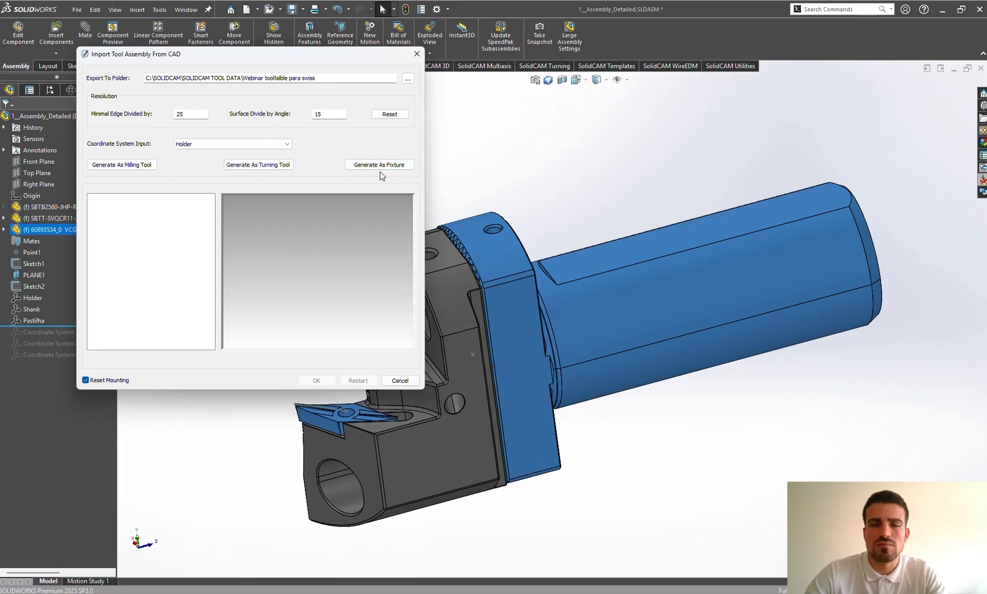
click(269, 168)
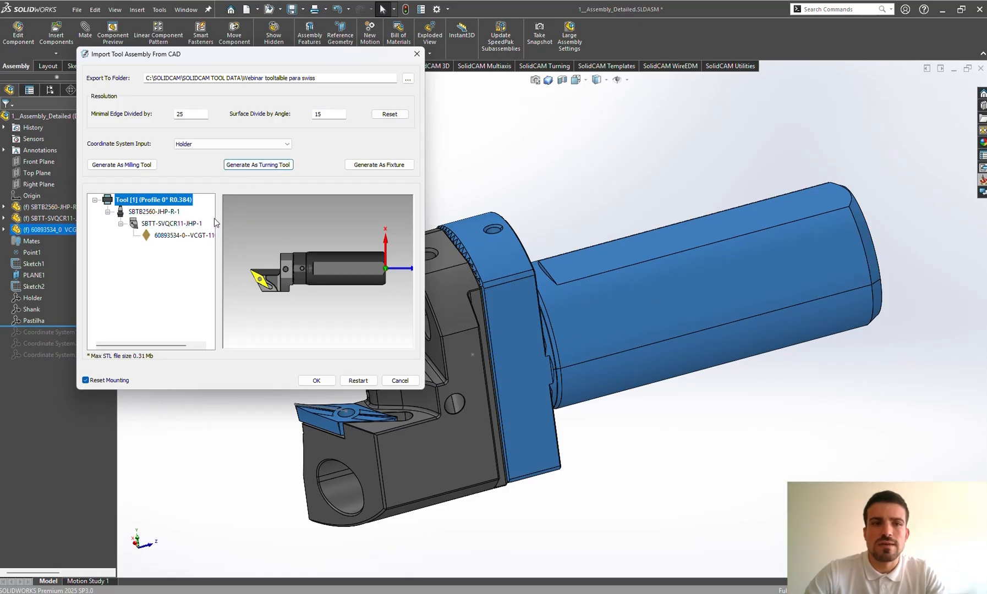
Step: Inspect the generated tool's SBTB2560-JHP-R-1 holder and SBTT-SVQCR11-JHP-1 shank in the preview, including the shank's component type options
click(153, 212)
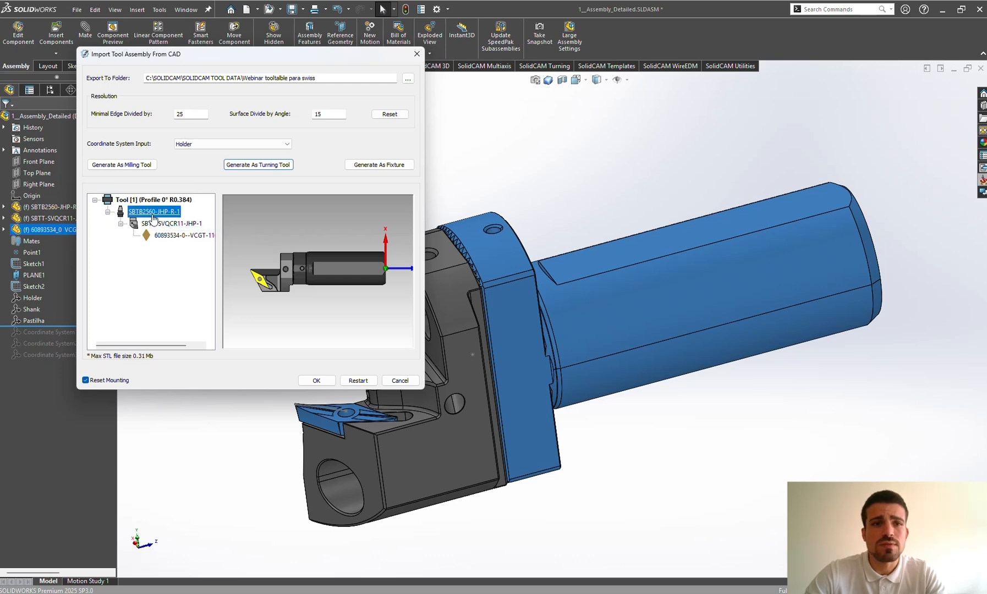
drag(326, 254, 347, 232)
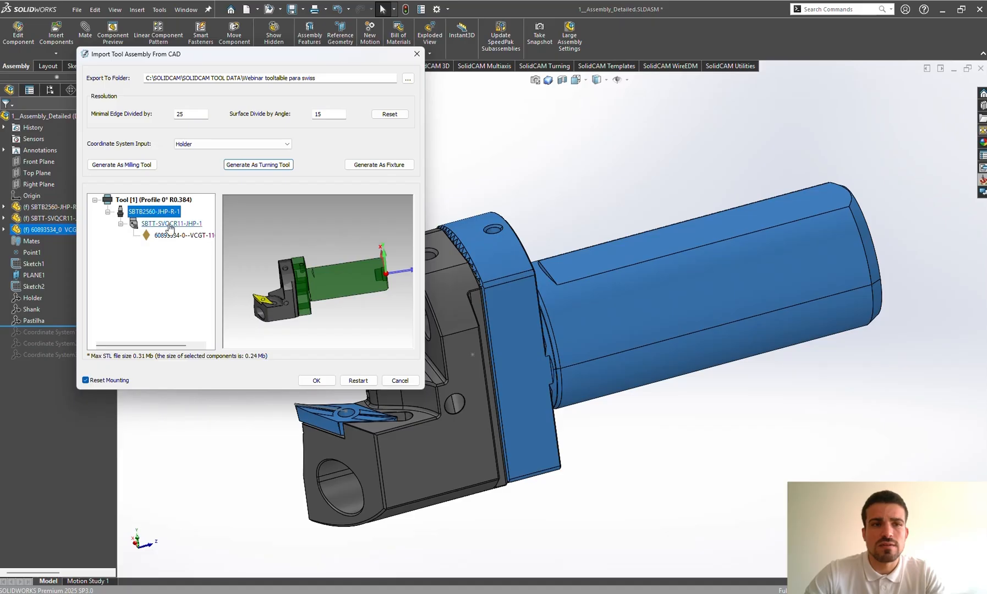
right_click(170, 226)
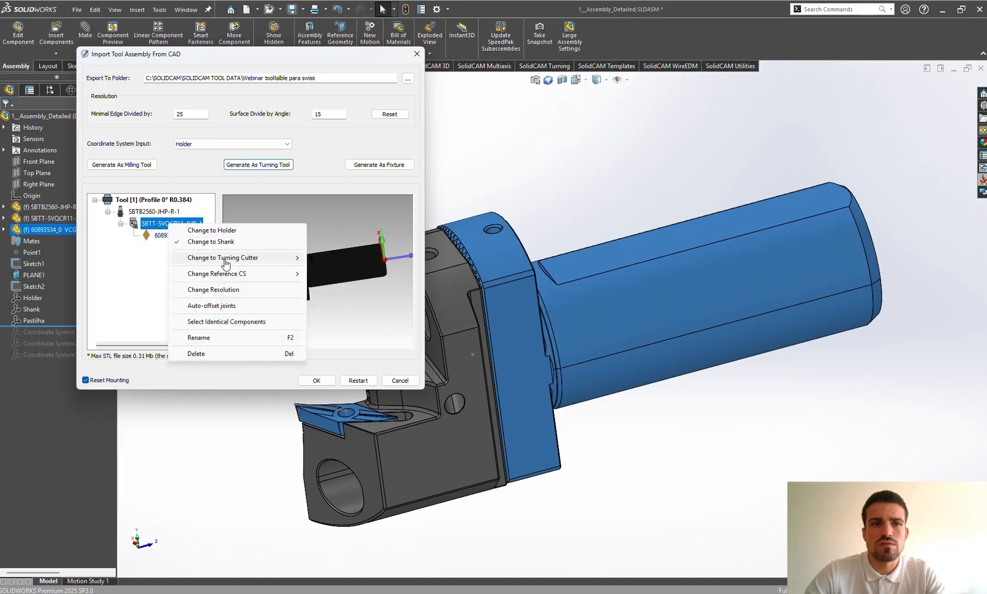
mouse_move(245, 274)
click(137, 253)
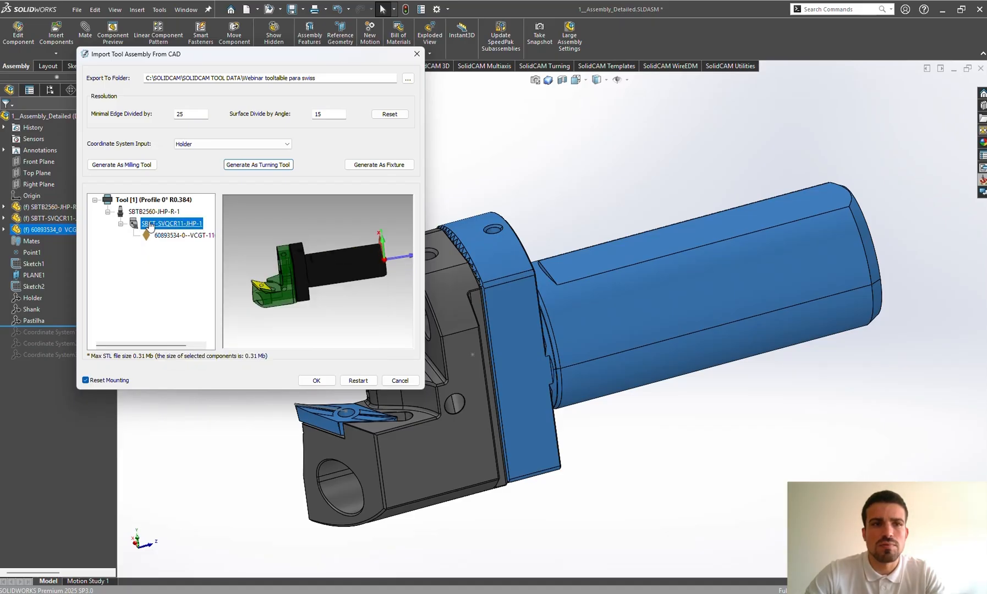
click(154, 211)
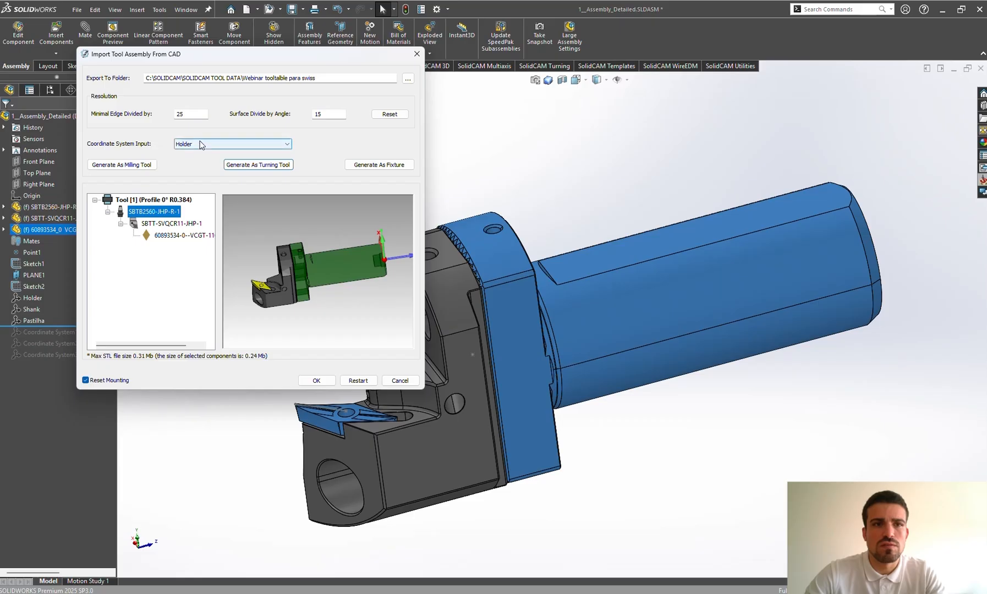
Step: Check the SBTB2560-JHP-R-1 holder's reference coordinate system and set the SBTT-SVQCR11-JHP-1 shank's reference coordinate system to Shank
right_click(153, 212)
mouse_move(225, 259)
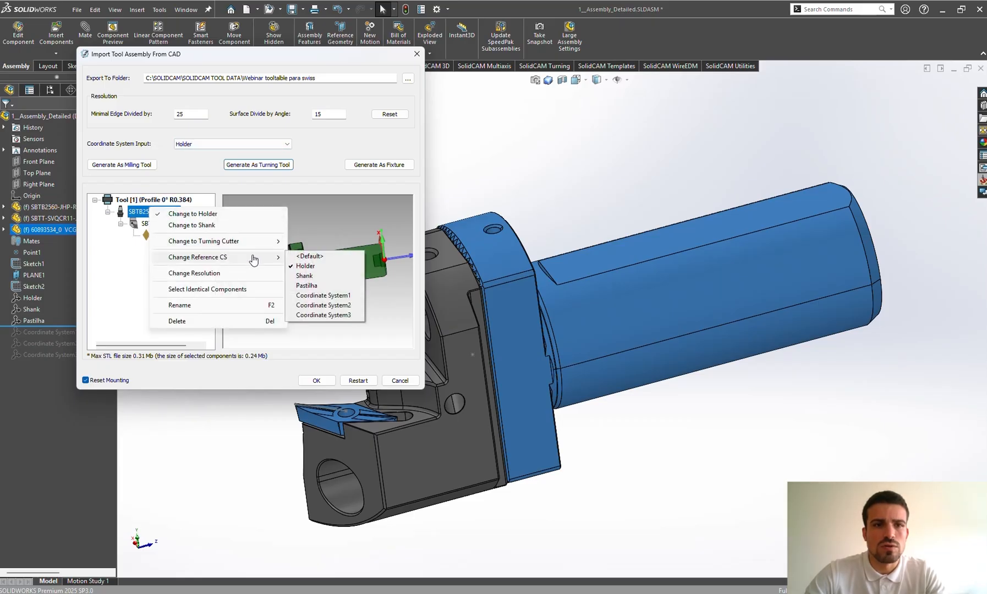
click(333, 226)
click(171, 223)
right_click(173, 226)
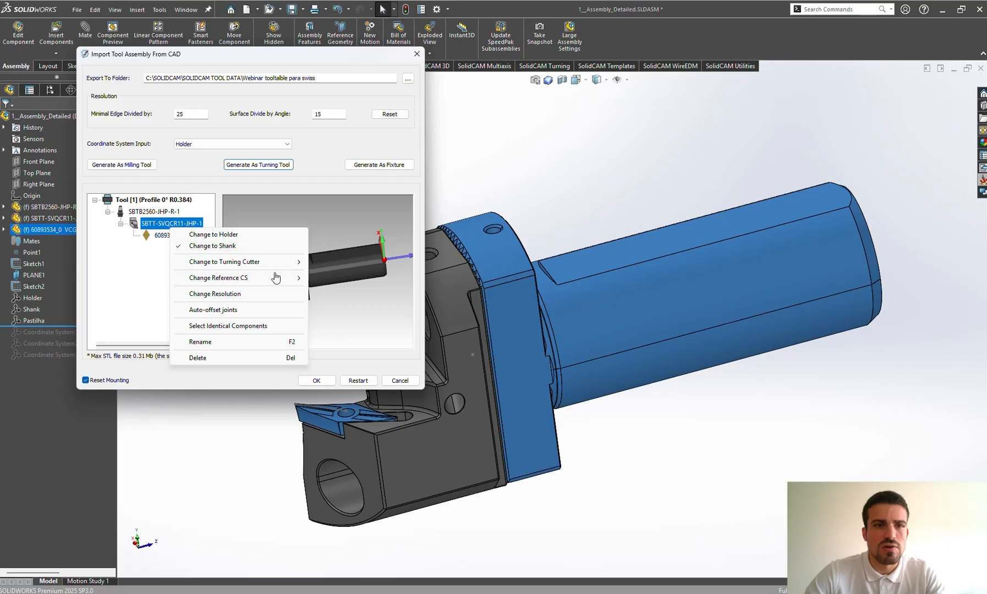
mouse_move(281, 279)
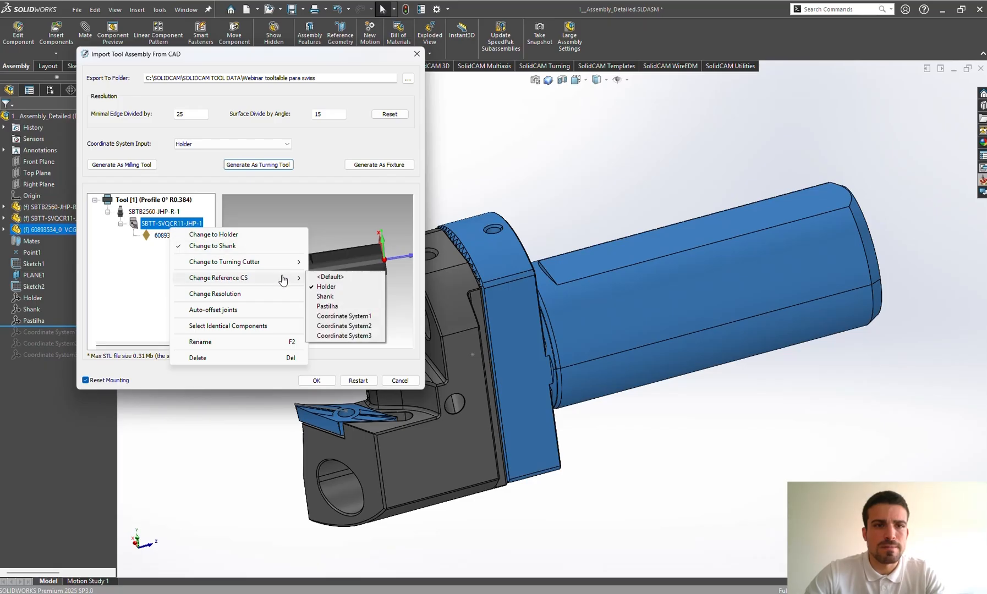
click(354, 300)
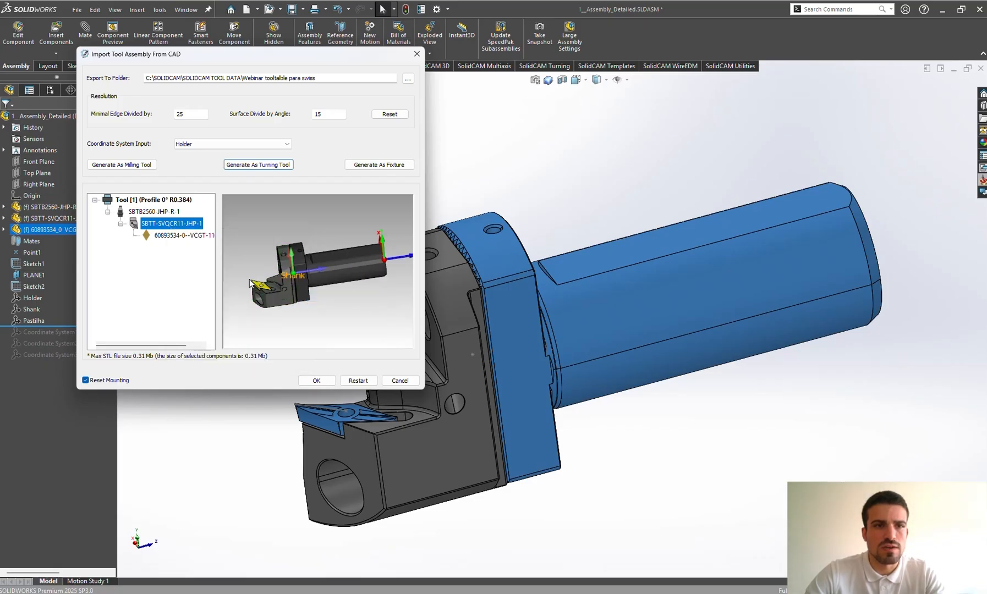
Step: Set the VCGT insert's reference coordinate system to Pastilha and inspect its axes in the preview
click(171, 235)
right_click(181, 241)
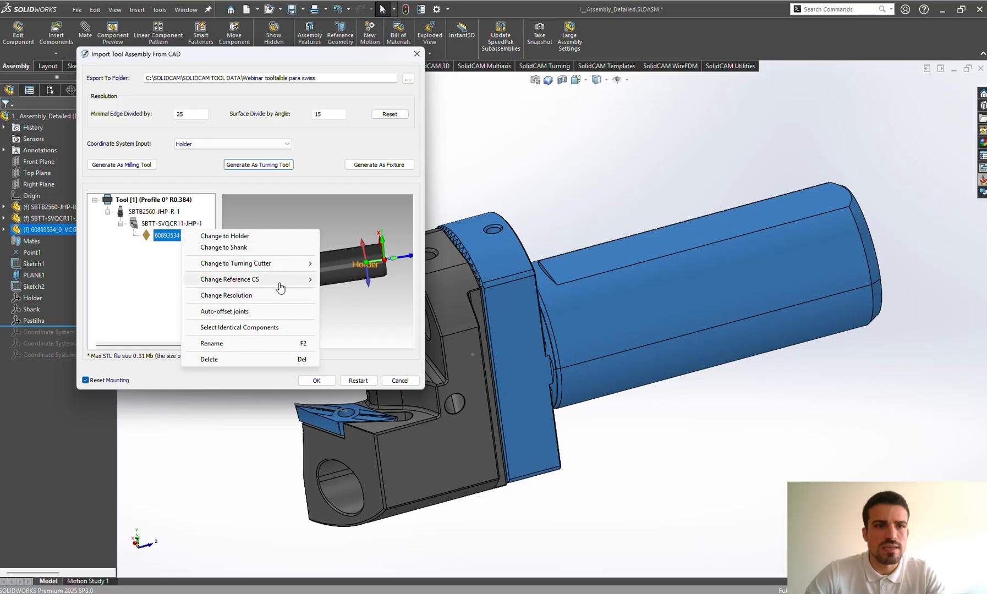
mouse_move(284, 281)
click(355, 309)
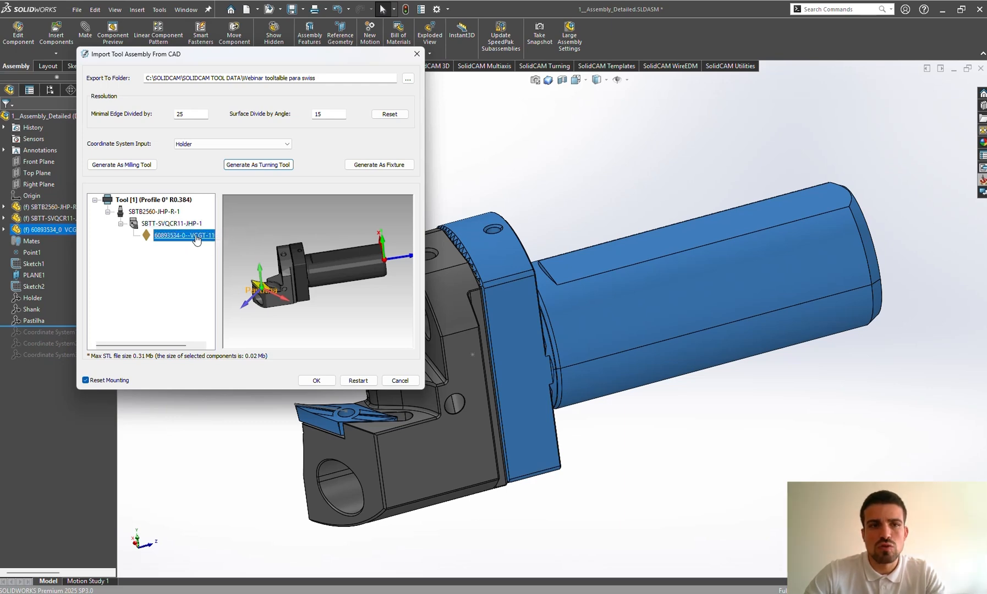
scroll(274, 300, up, 2)
scroll(273, 300, up, 5)
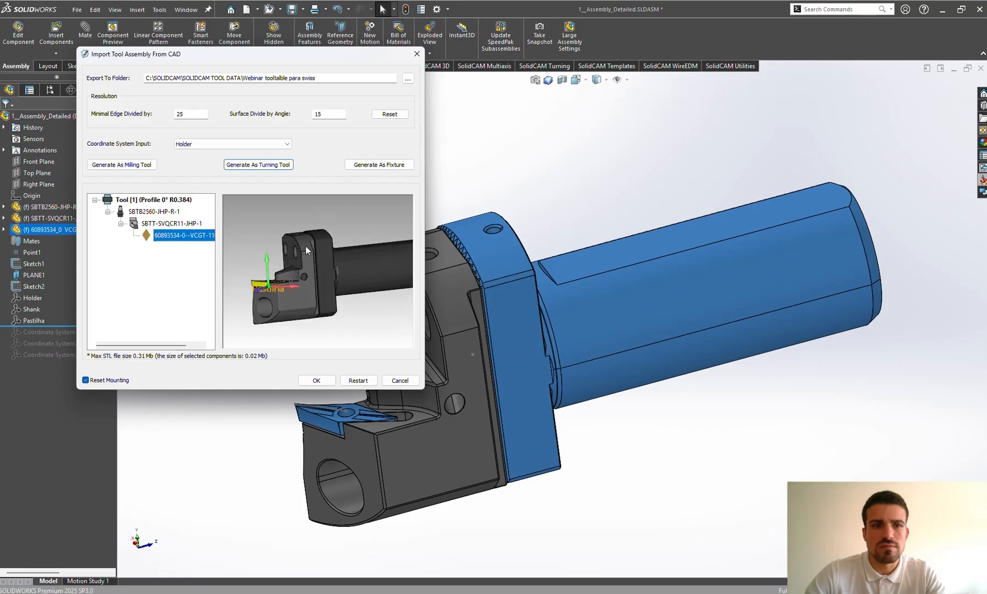
scroll(283, 262, up, 2)
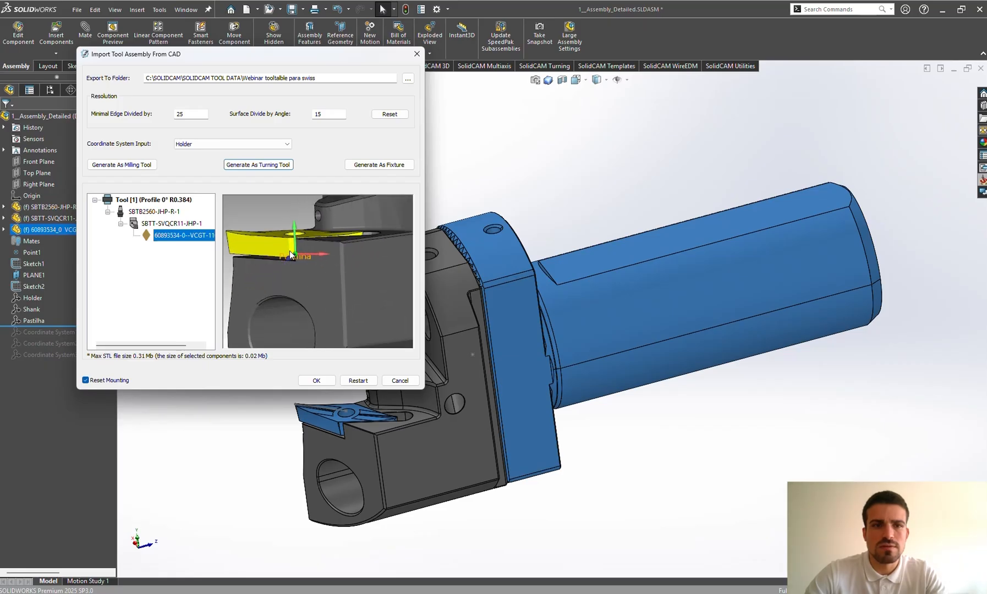
mouse_move(291, 252)
middle_down()
mouse_move(310, 241)
mouse_move(407, 246)
mouse_move(304, 259)
middle_up()
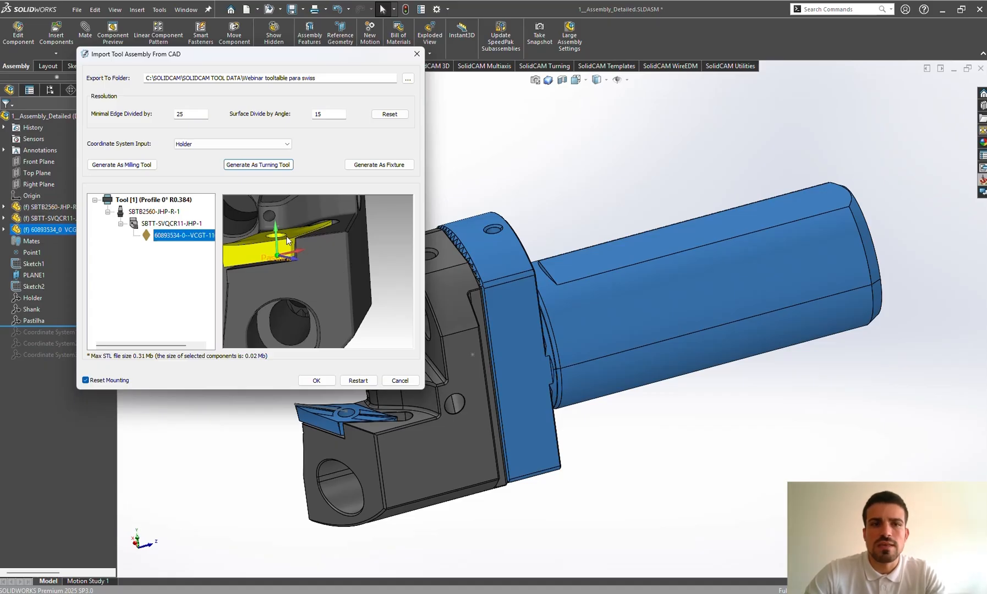
scroll(286, 250, down, 3)
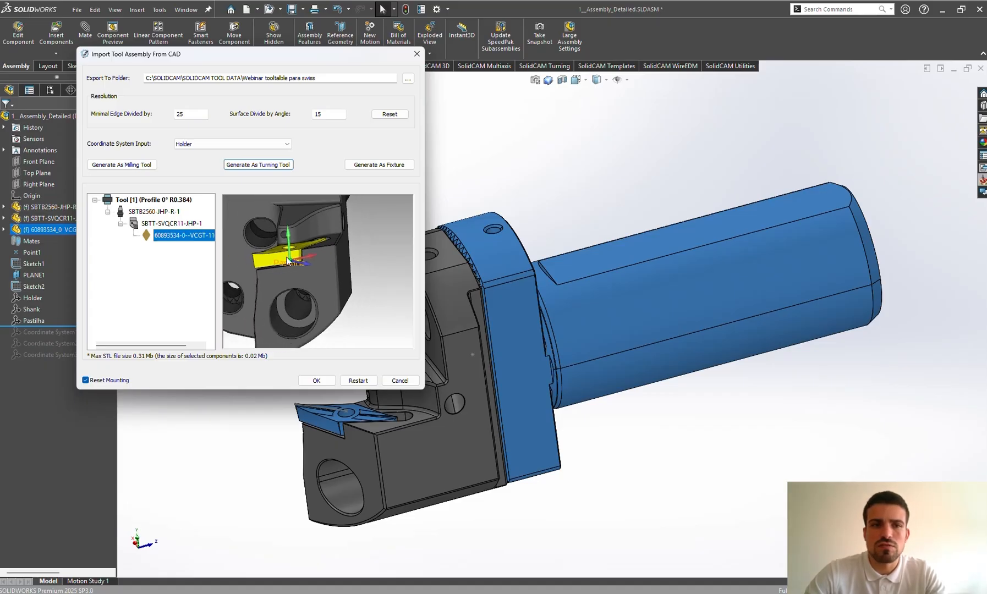
Step: Auto-offset the joints of the SBTT-SVQCR11-JHP-1 shank and confirm the tool assembly import
click(154, 223)
right_click(155, 225)
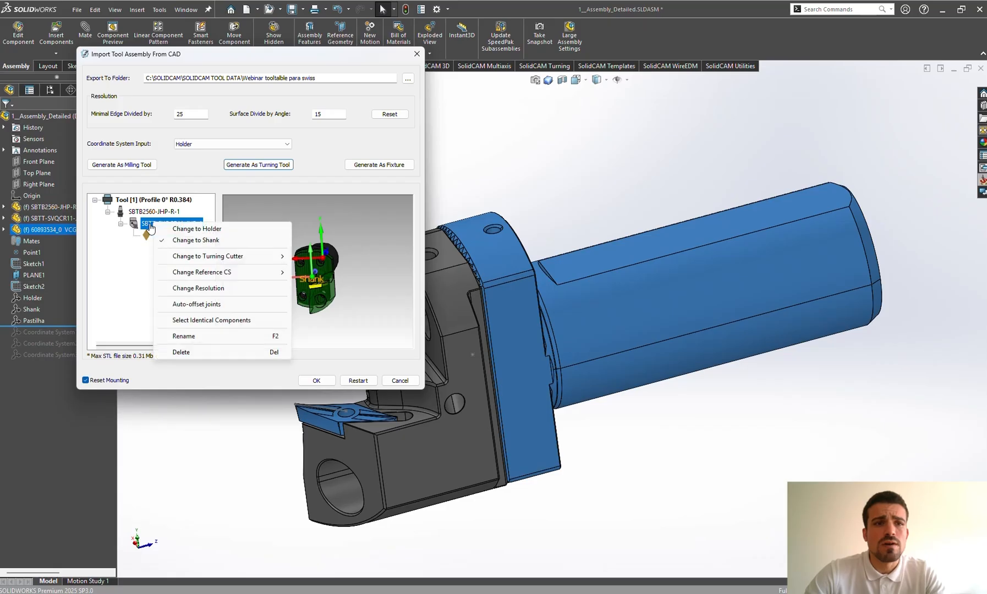
click(216, 305)
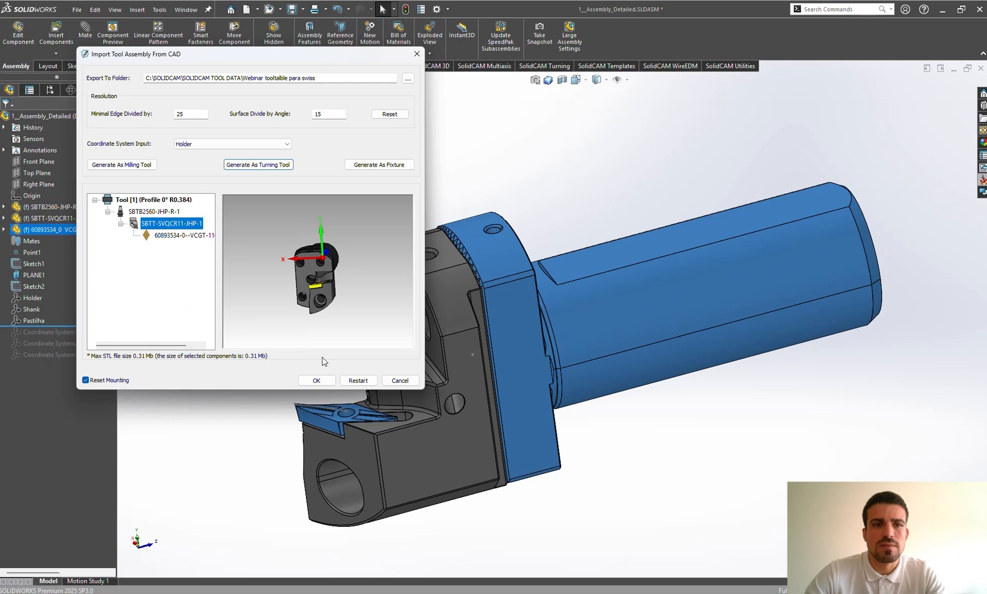
click(316, 381)
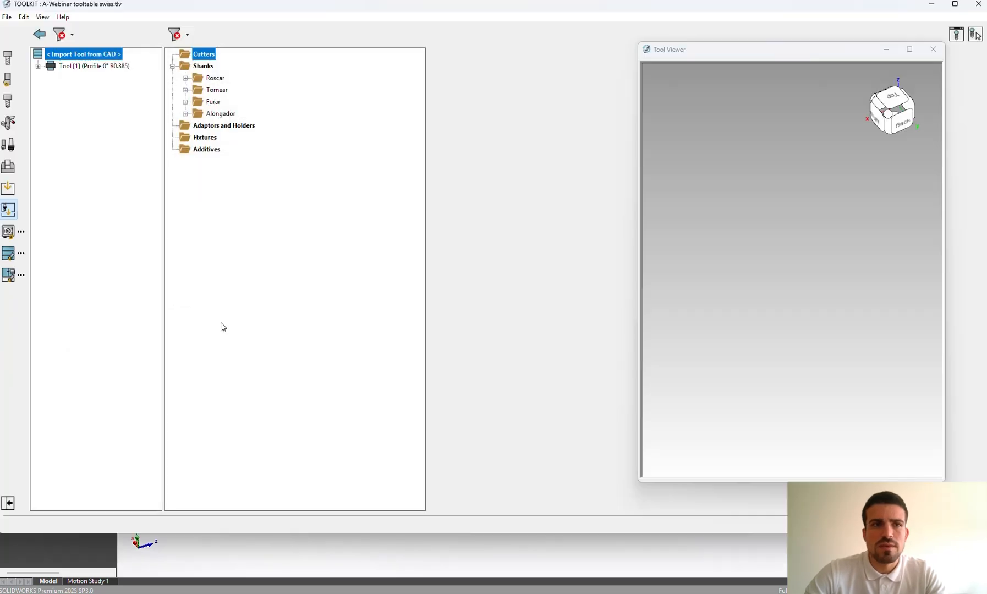
Step: Expand the imported tool's component tree and examine its holder and shank with their joints in the tool viewer
click(38, 67)
click(51, 79)
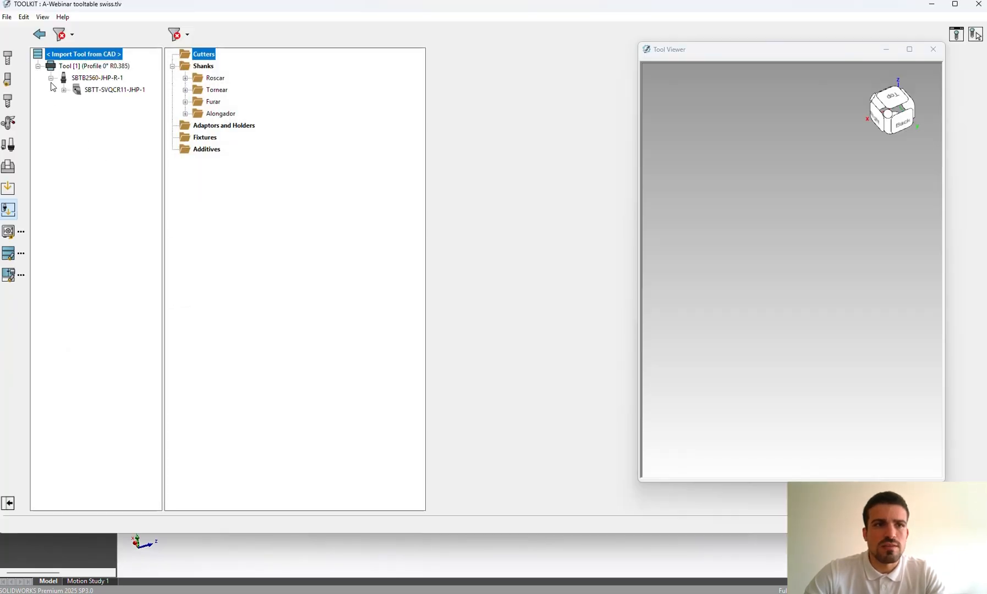
click(63, 91)
click(100, 80)
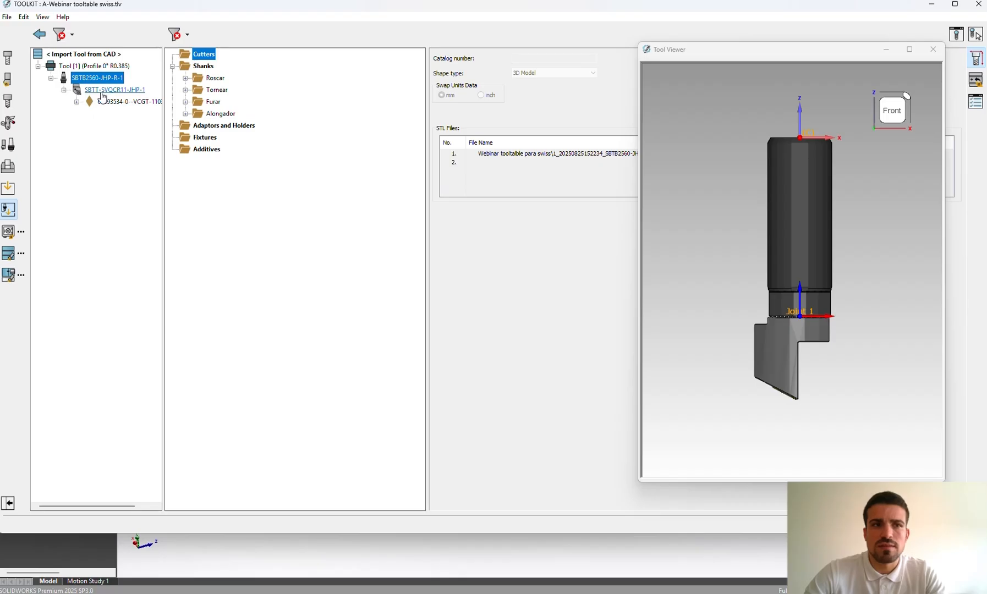
click(103, 91)
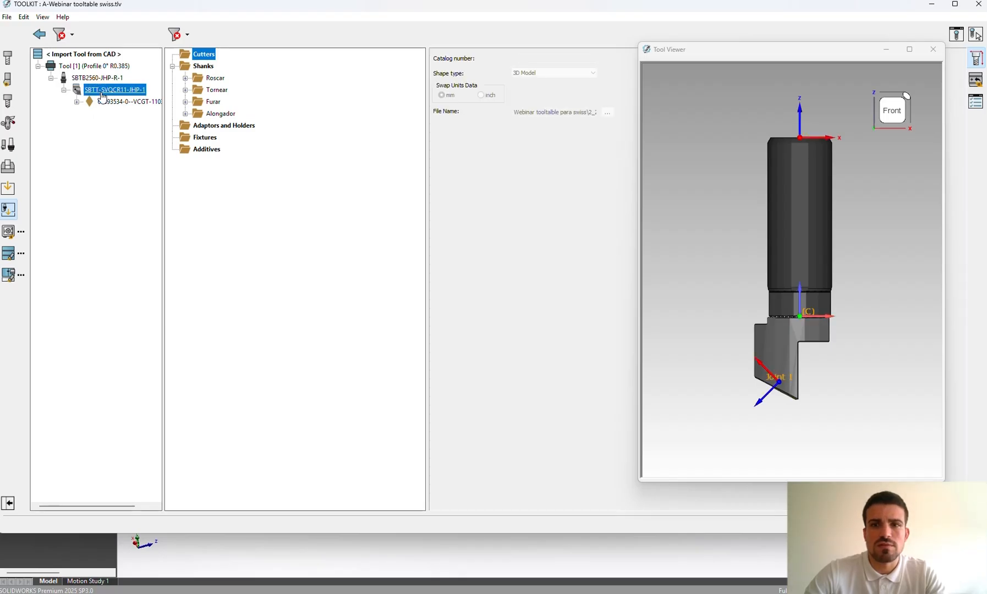
middle_drag(802, 282, 920, 325)
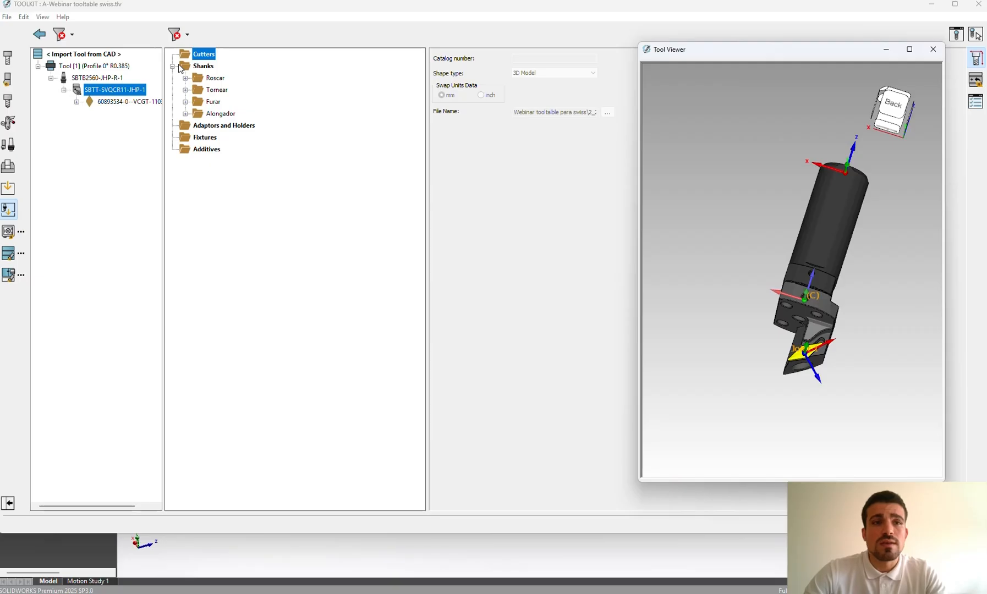
click(97, 77)
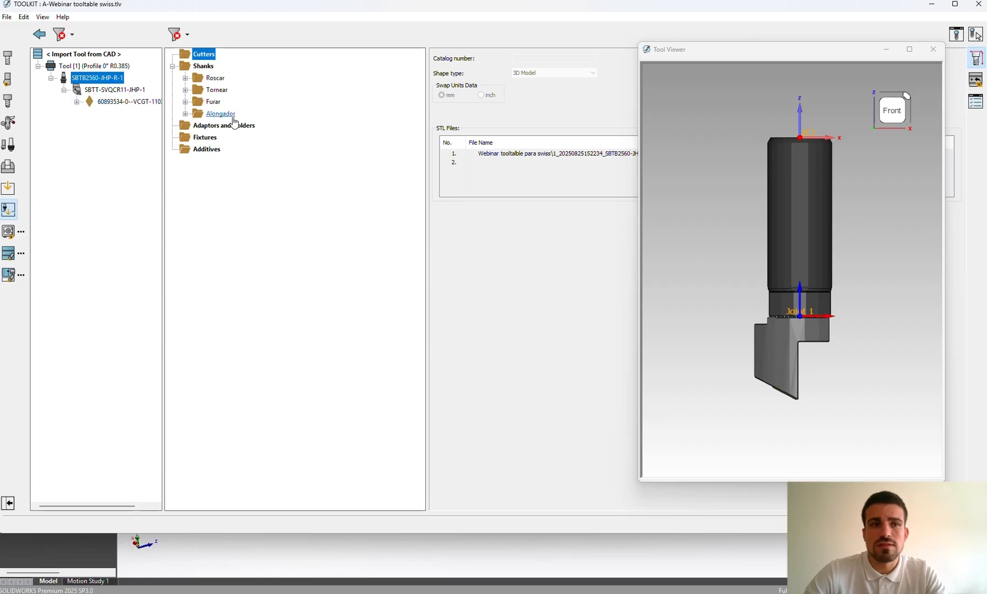
Step: Review the library's Shanks, Adaptors and Holders, Fixtures and Additives categories
click(173, 66)
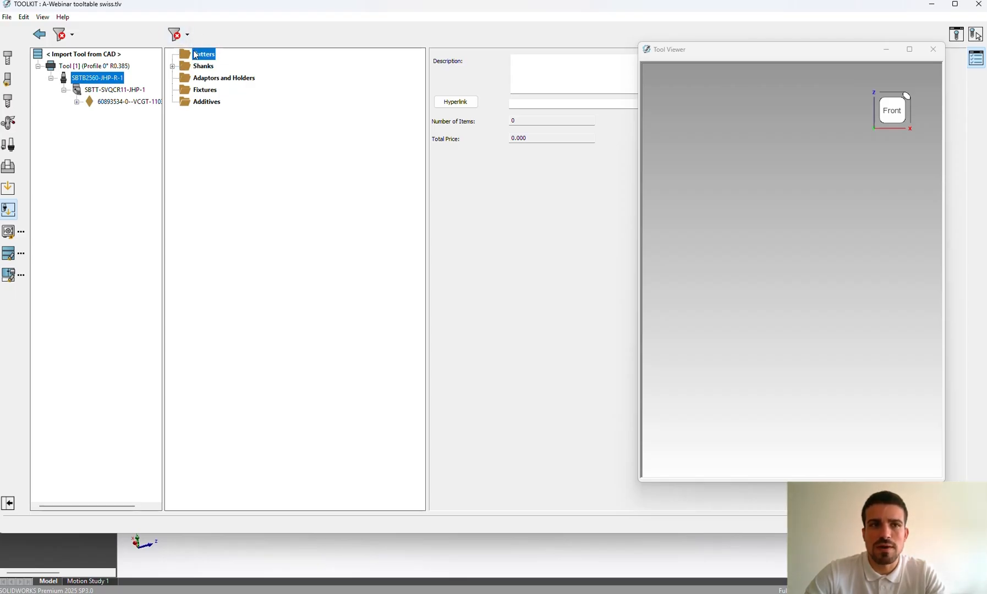
click(204, 67)
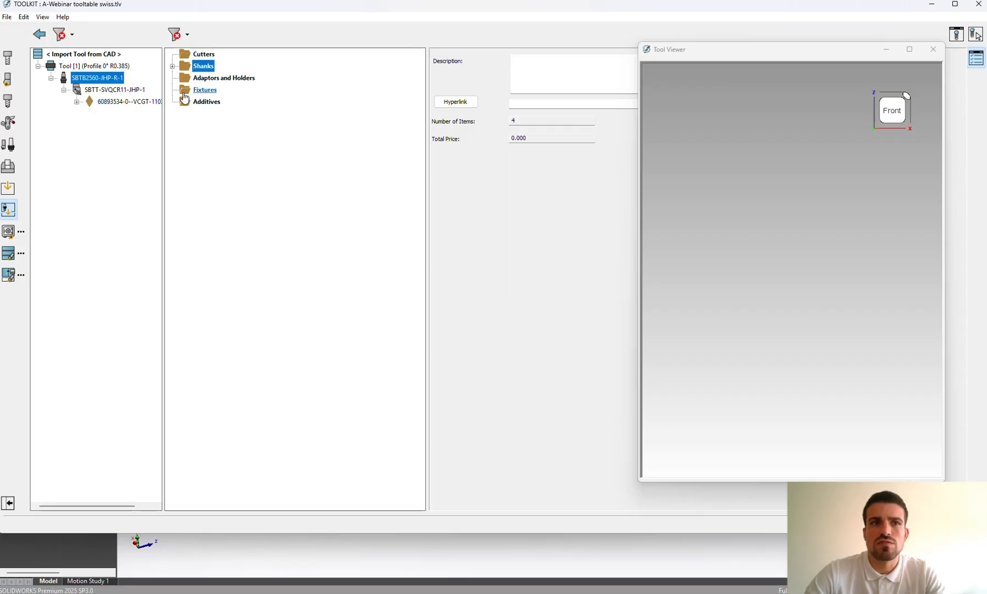
click(246, 85)
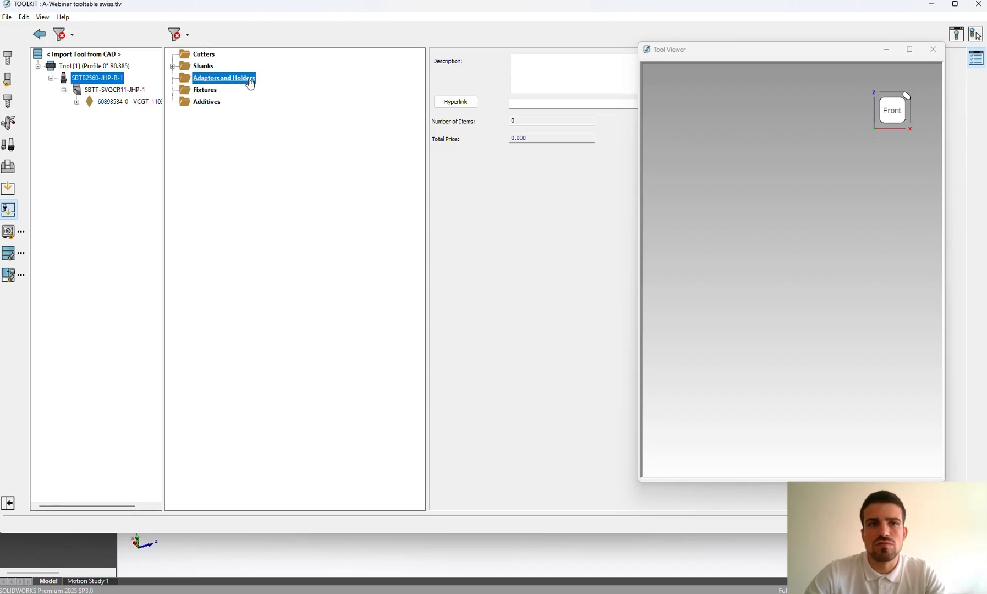
click(213, 90)
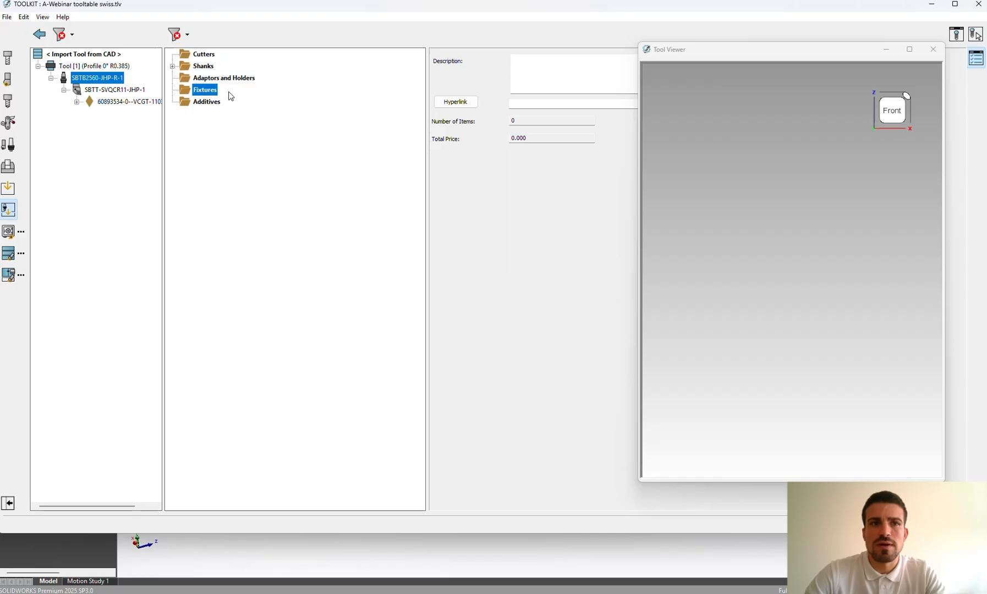
click(211, 106)
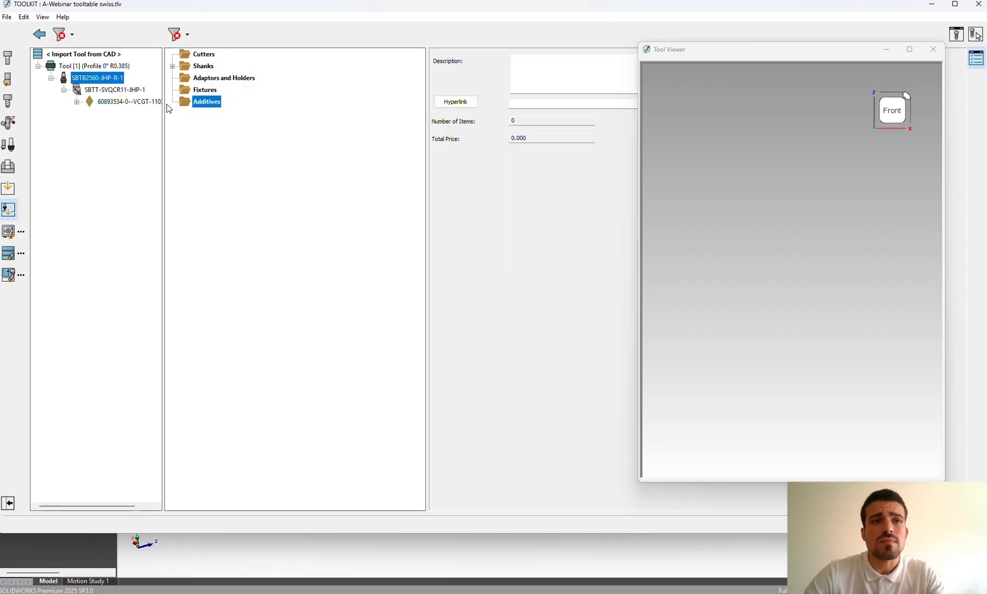
click(172, 67)
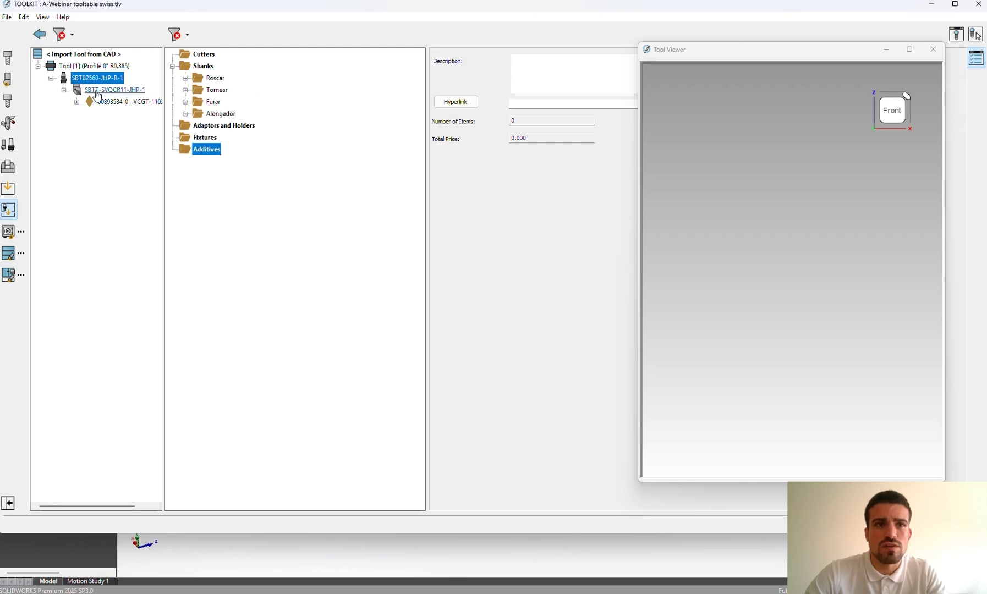
Step: Add the imported SBTT-SVQCR11-JHP-1 shank to the Tornear folder of the library's Shanks category
click(188, 91)
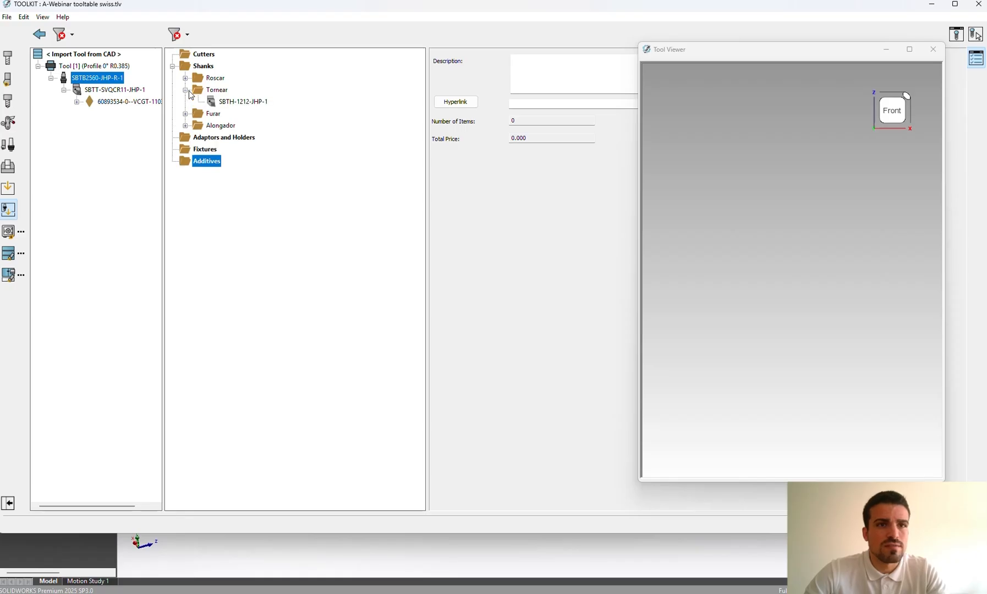
click(218, 92)
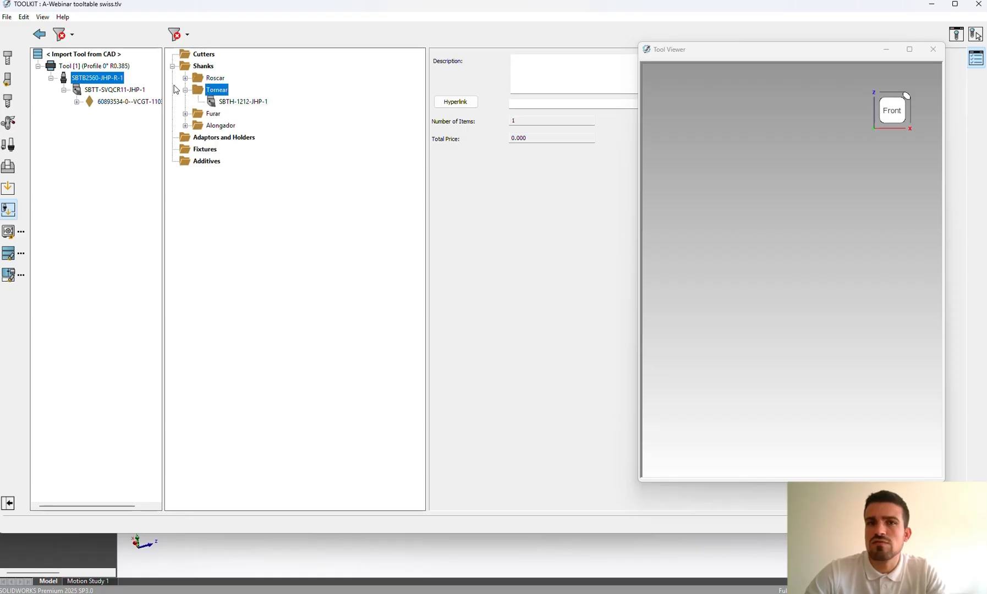
drag(99, 90, 216, 94)
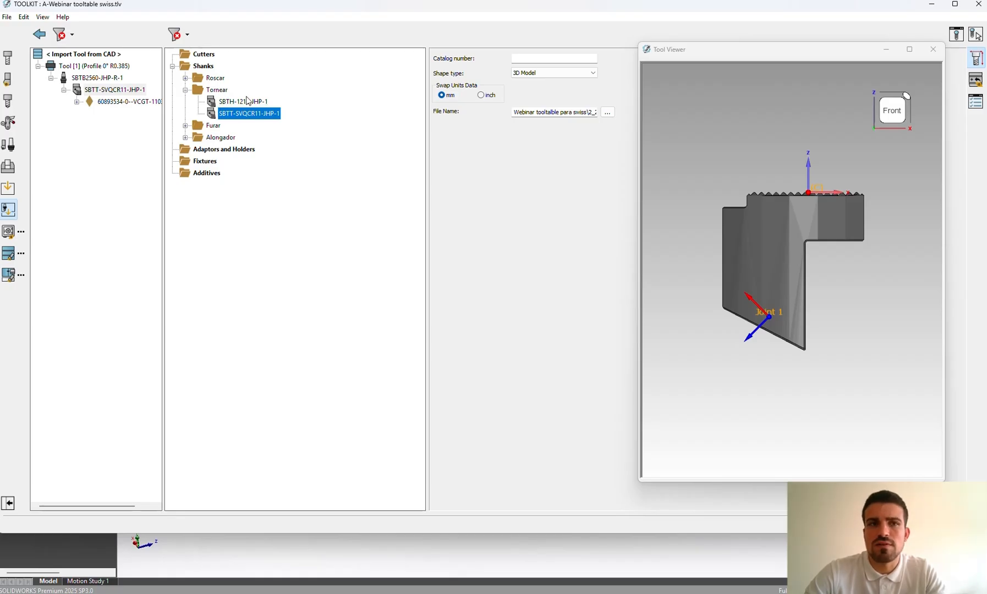
click(659, 367)
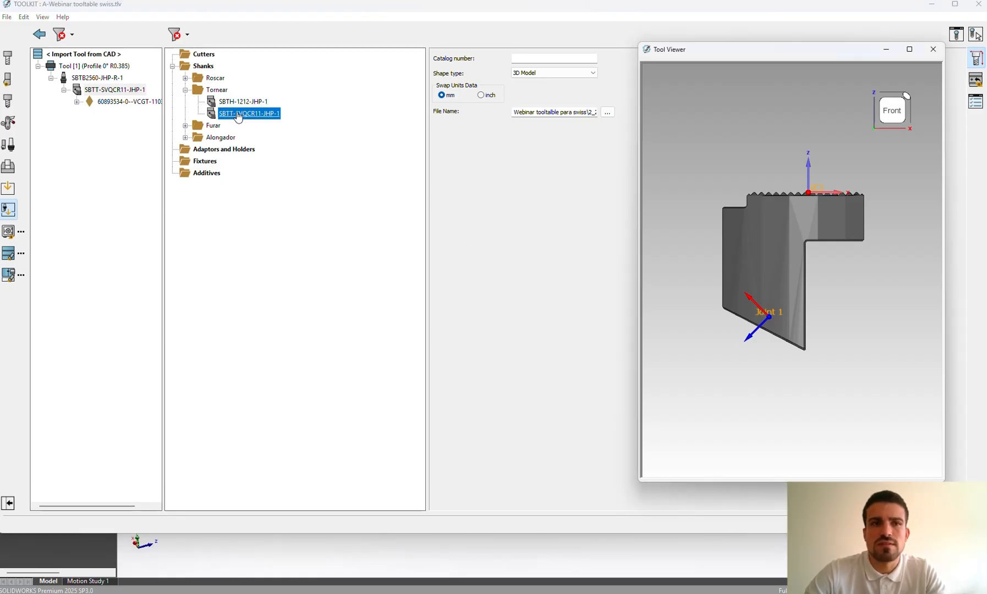
Step: Add the imported SBTB2560-JHP-R-1 holder to the library's Adaptors and Holders category
click(84, 79)
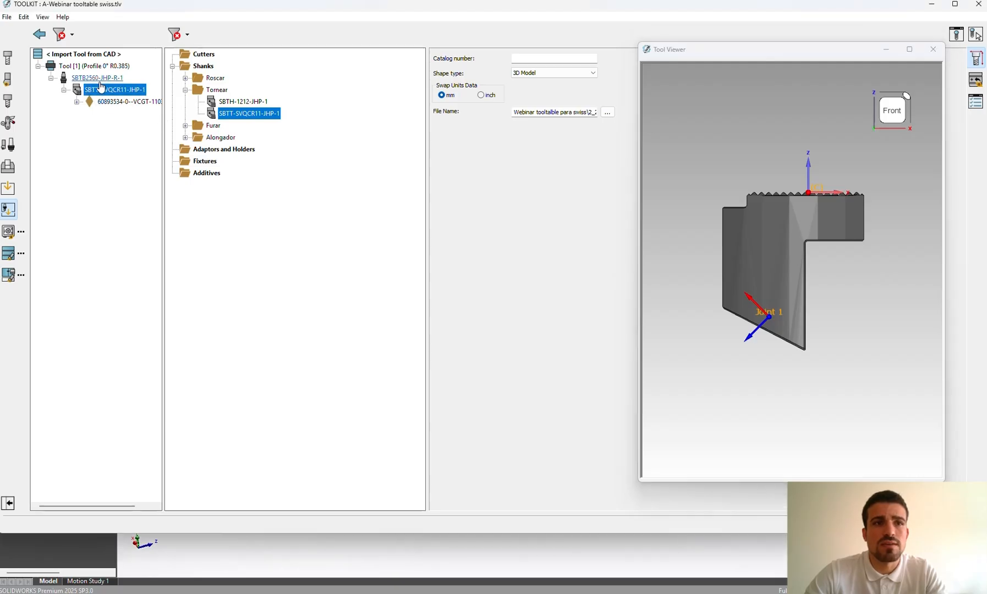
click(108, 66)
click(97, 78)
drag(97, 78, 228, 152)
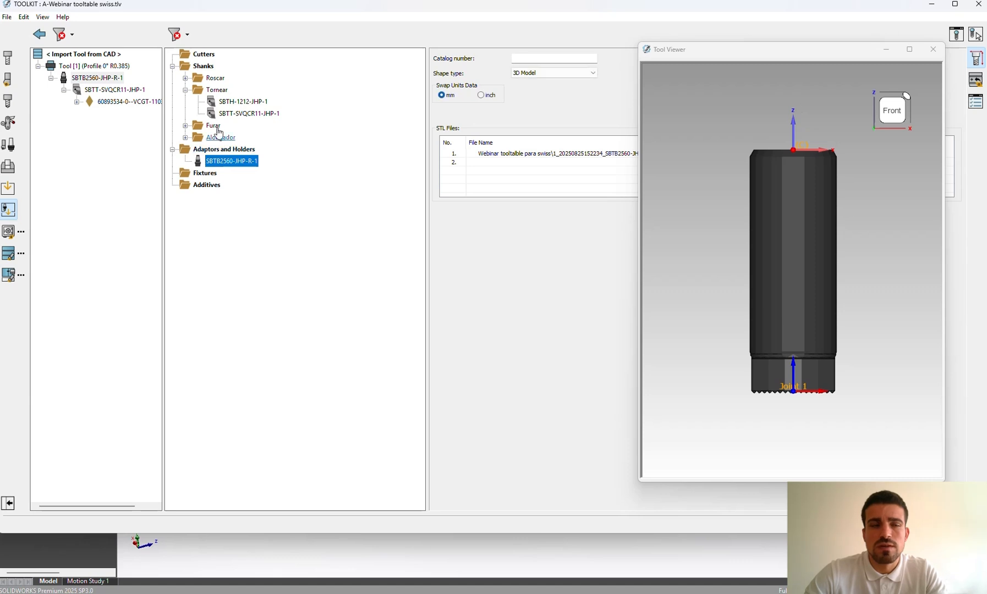
Step: Try to add the imported SBTB2560-JHP-R-1 holder to the library's Cutters category
drag(85, 82, 196, 56)
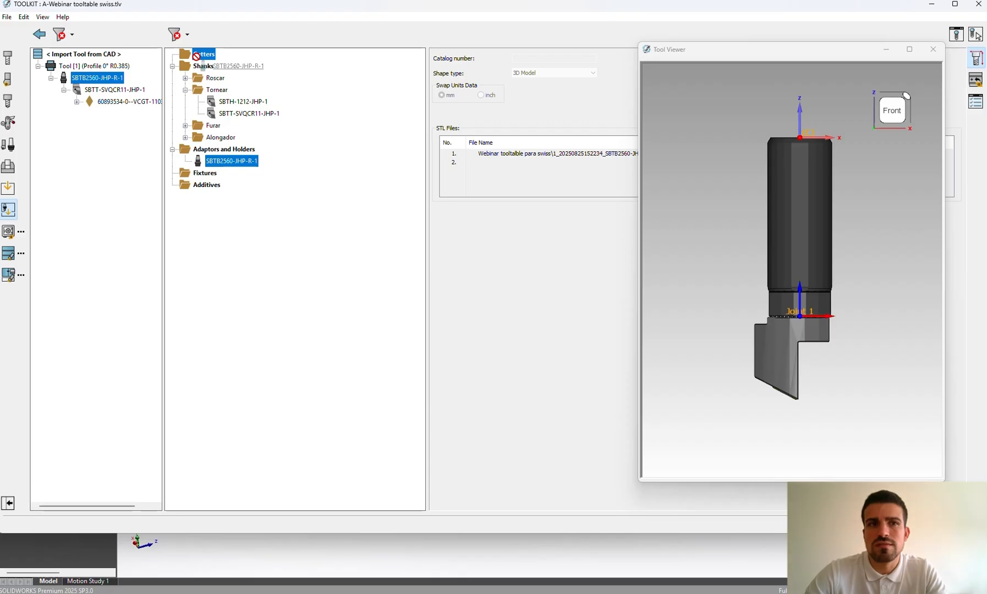
drag(196, 56, 96, 74)
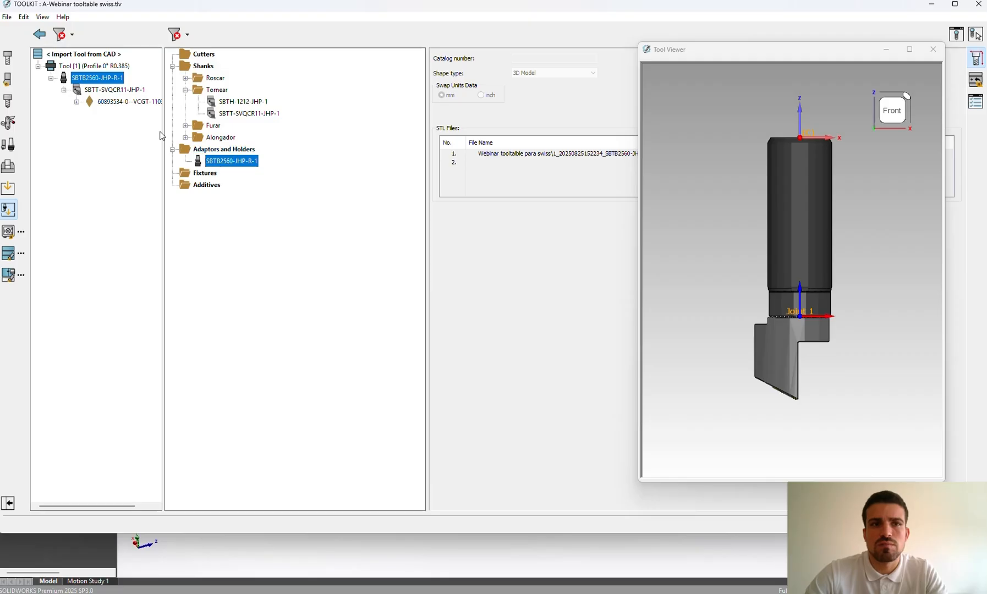
click(211, 159)
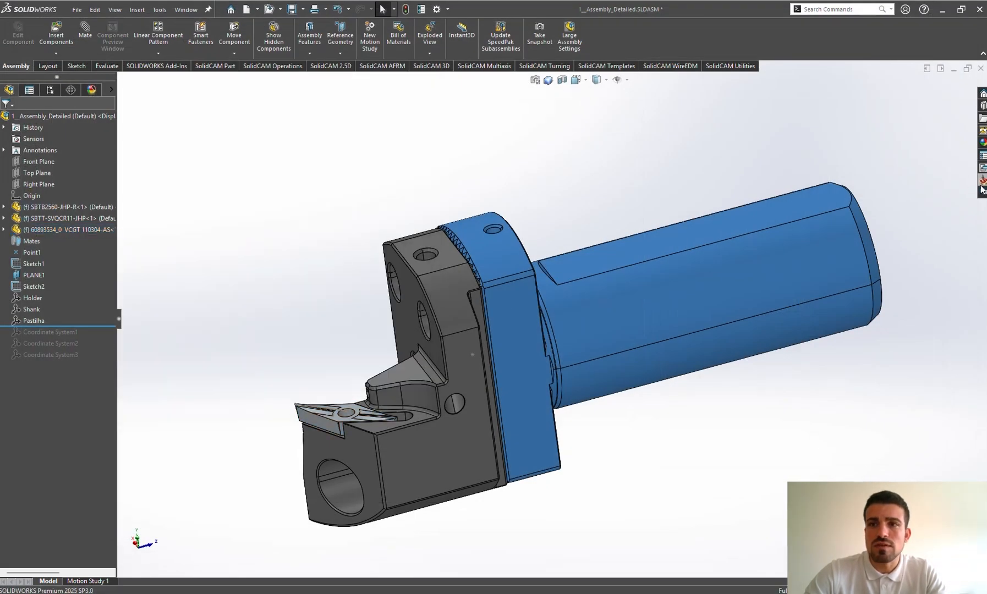
Step: Create a new Tool Assemblies library with SolidCAM's Tool Library Manager
click(982, 184)
click(860, 207)
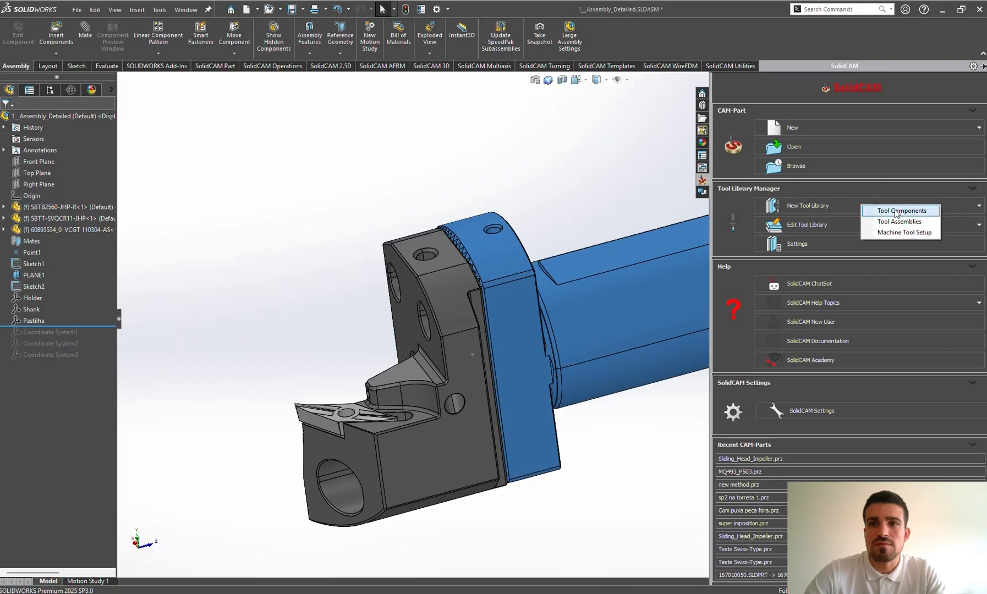
click(930, 222)
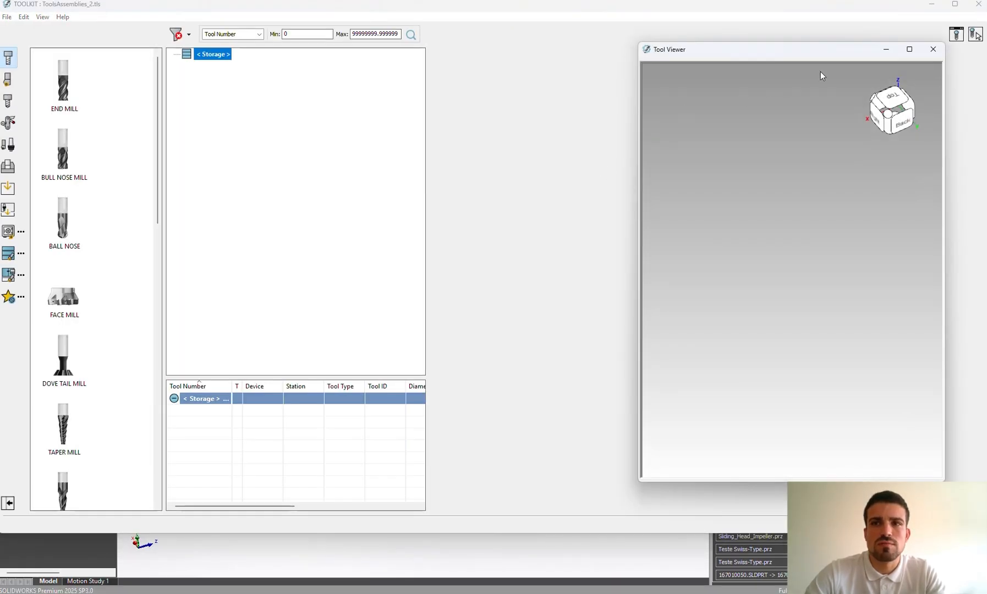
Step: Start a new tool in the storage with the SBTB2560-JHP-R-1 holder from the A-Webinar tooltable swiss component library
click(946, 8)
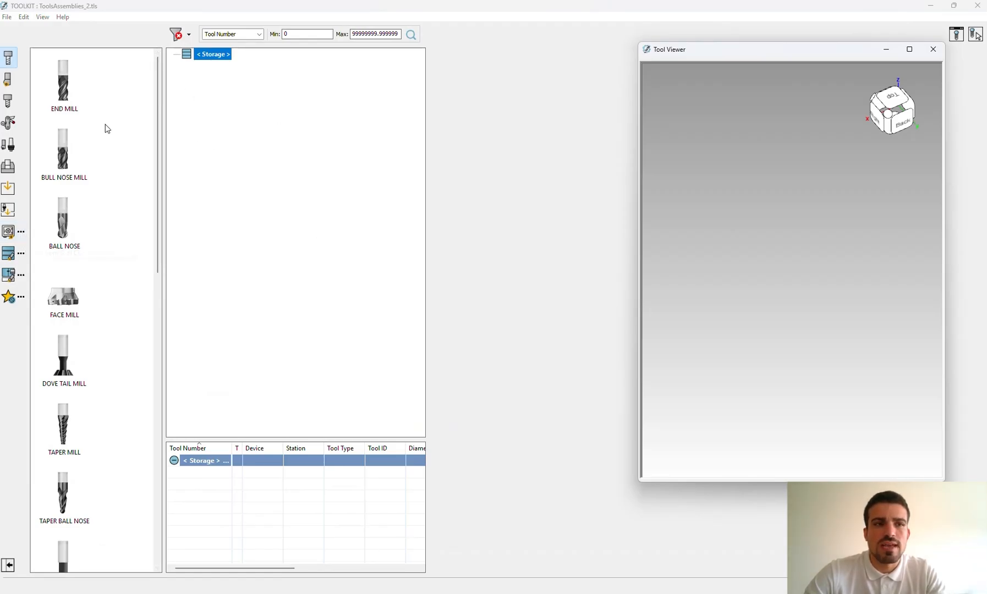
click(11, 250)
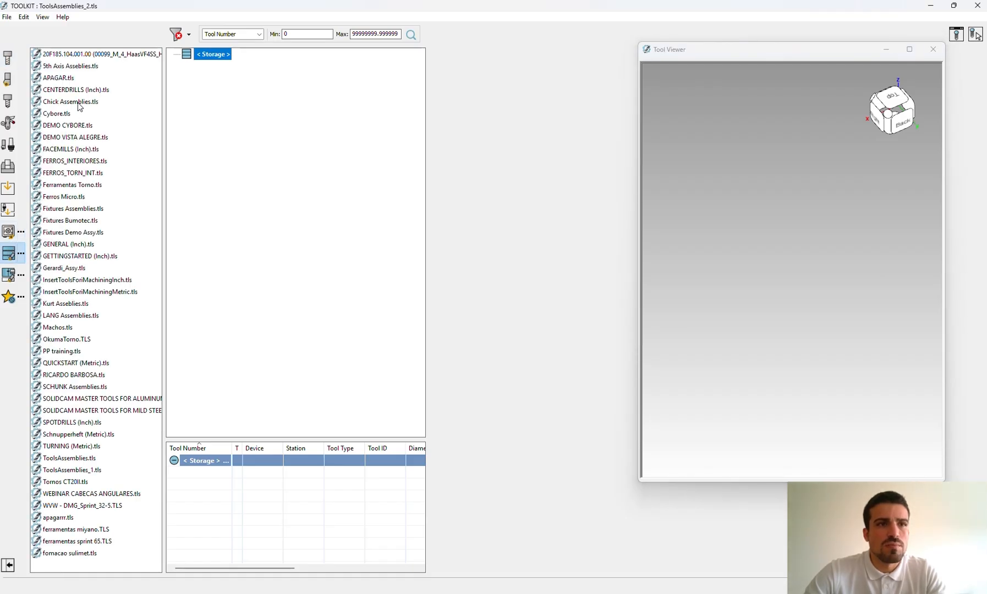
click(8, 231)
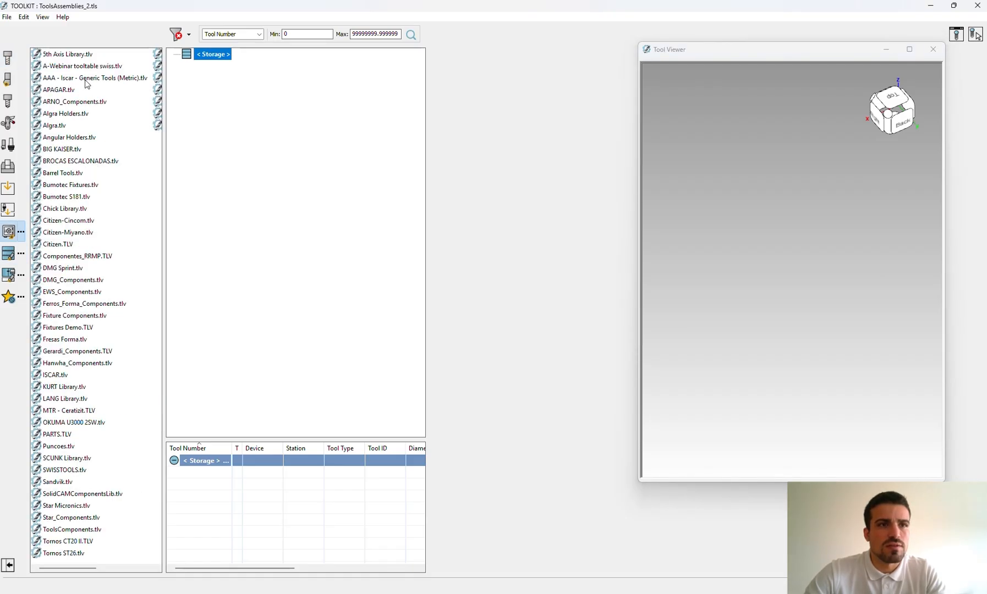
double_click(78, 67)
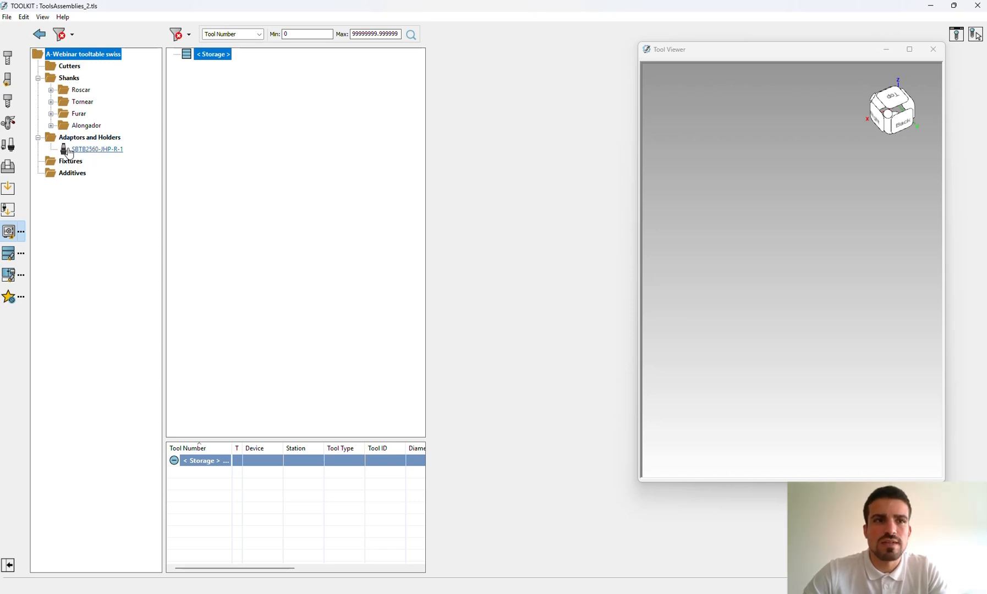
drag(74, 153, 212, 58)
drag(825, 296, 717, 272)
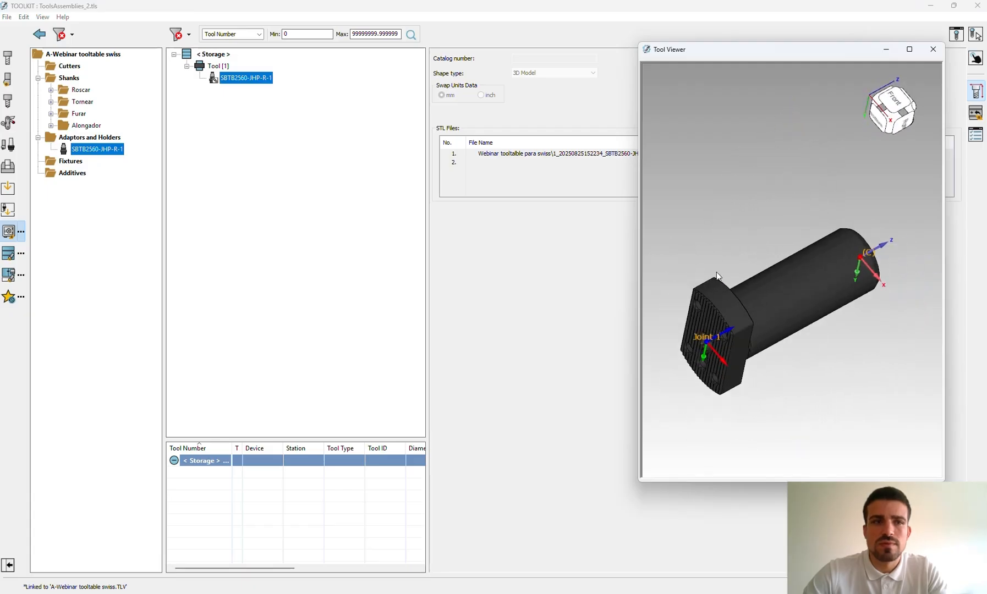
Step: Mount the SBTT-SVQCR11-JHP-1 shank from the Shanks category's Tornear folder onto the SBTB2560-JHP-R-1 holder
click(51, 101)
click(104, 126)
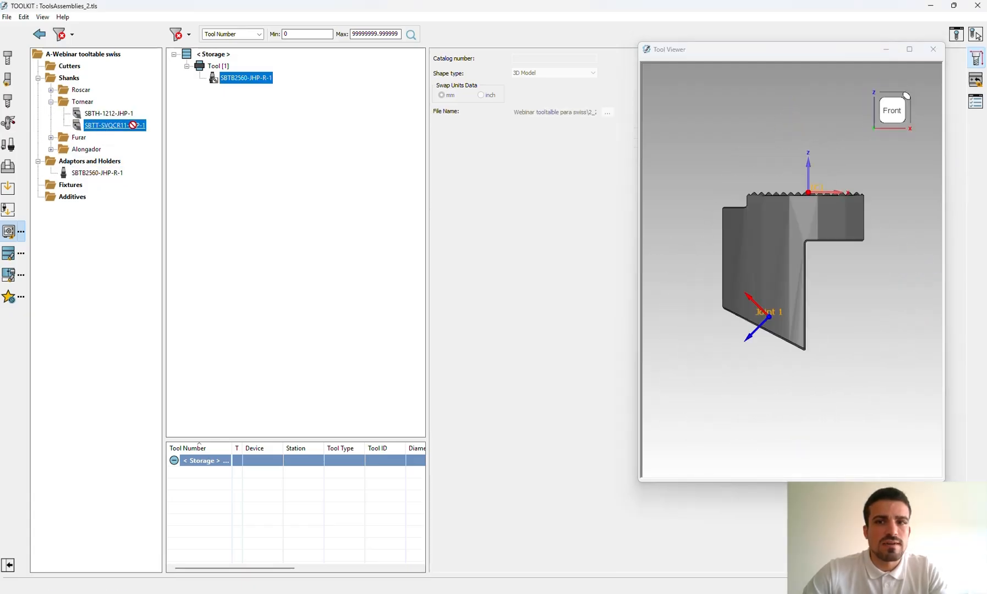
drag(133, 126, 246, 78)
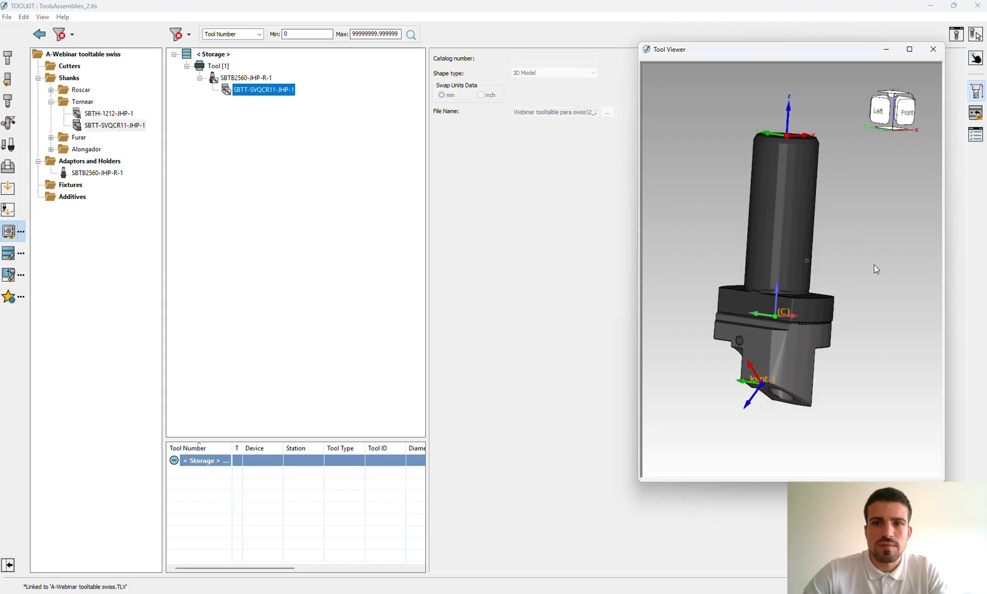
drag(876, 267, 735, 343)
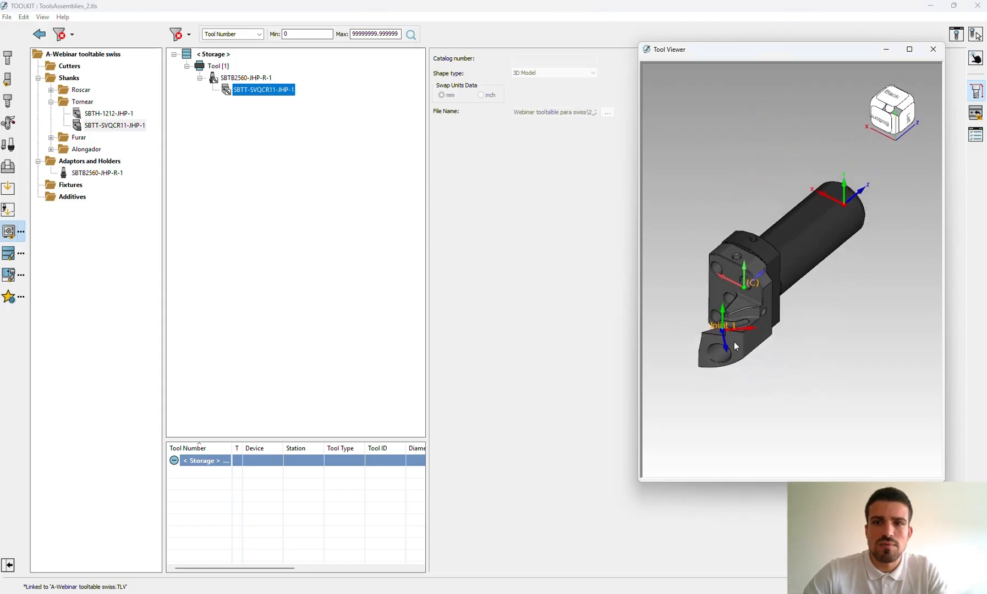
scroll(736, 345, up, 5)
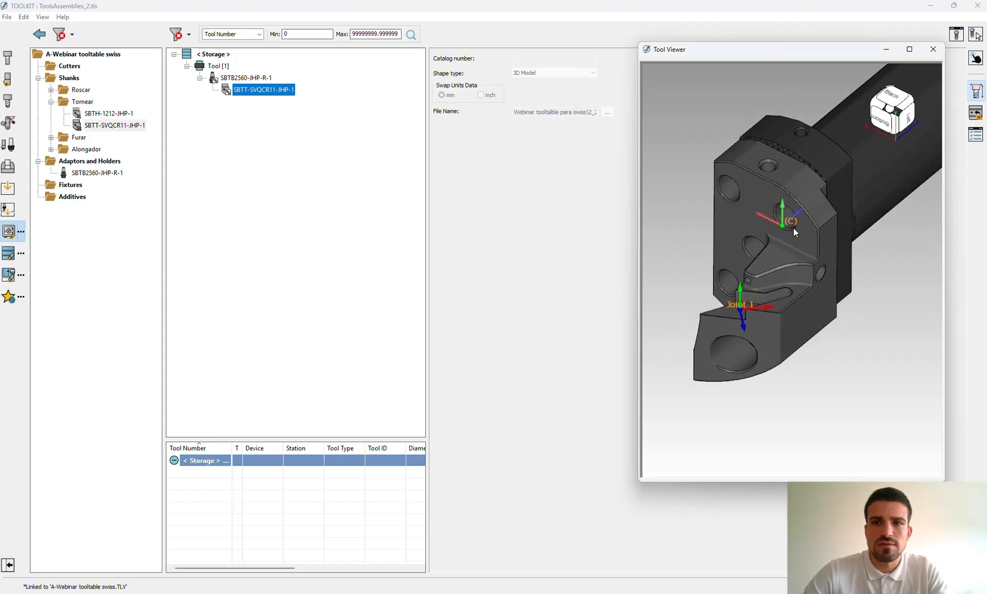
scroll(786, 291, down, 3)
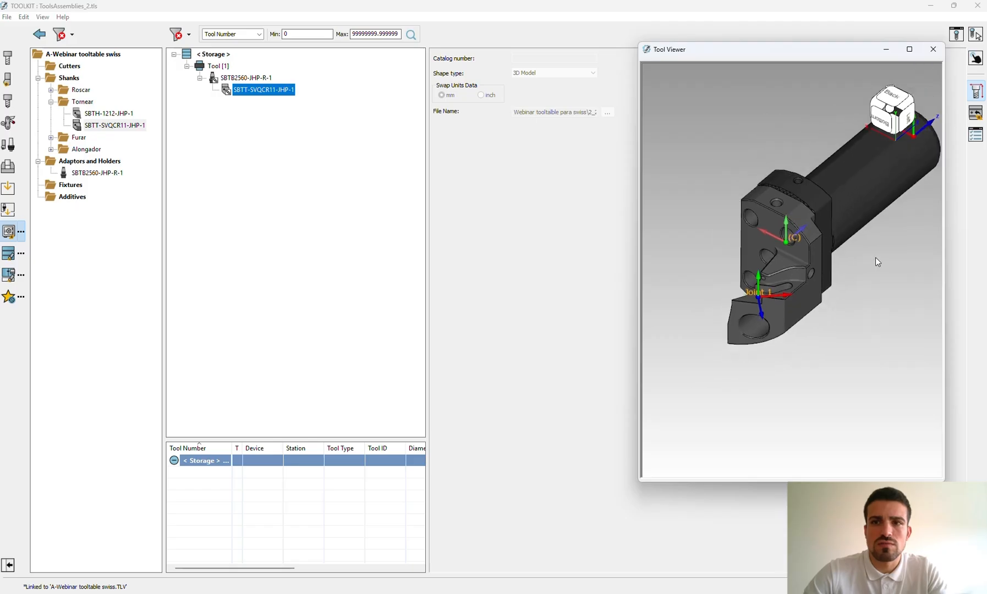
Step: Mount a Profile turning insert onto the SBTT-SVQCR11-JHP-1 shank
click(8, 82)
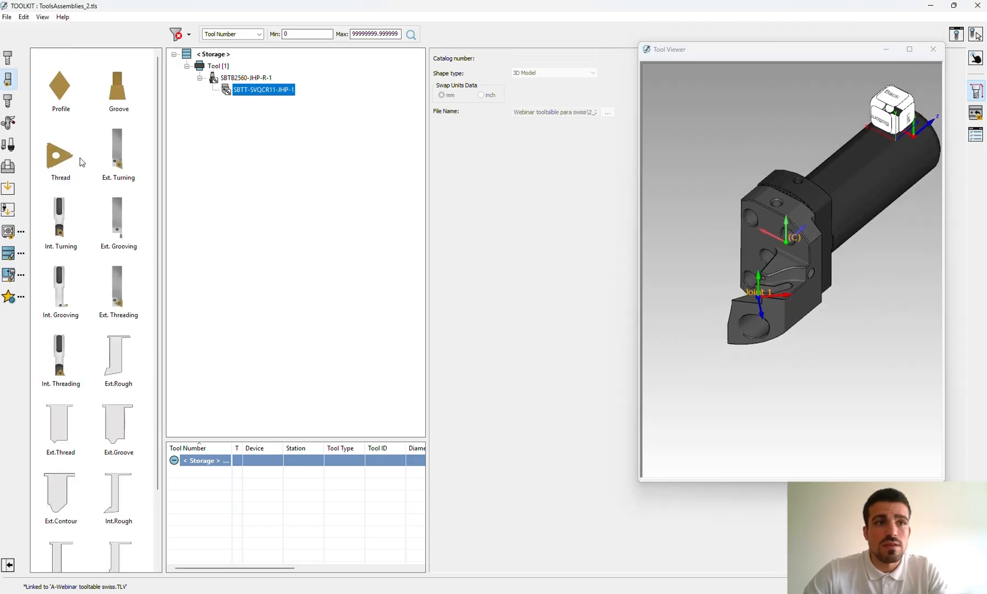
drag(60, 88, 263, 93)
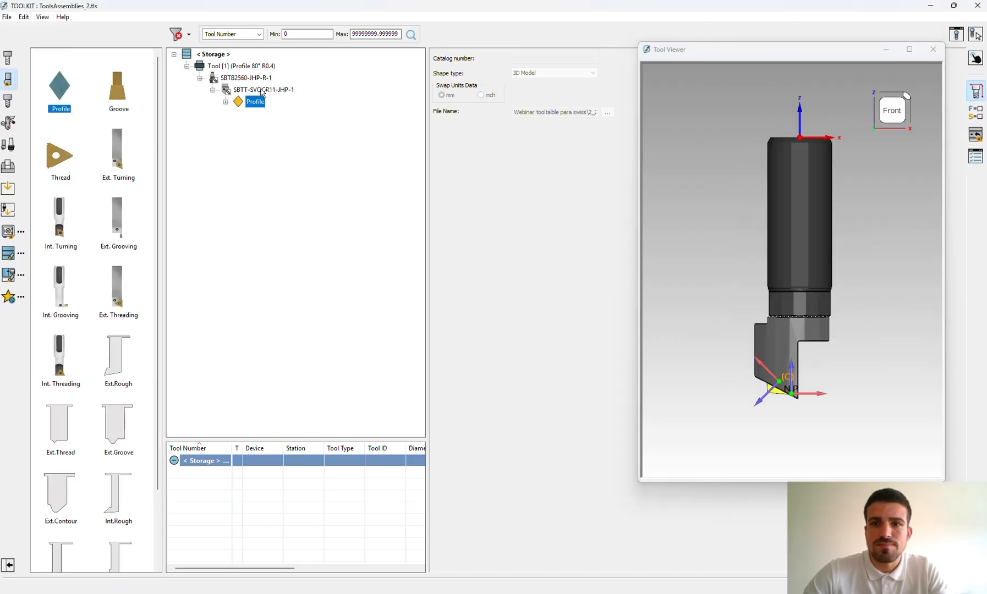
middle_drag(764, 308, 845, 286)
scroll(798, 363, up, 2)
middle_drag(765, 334, 754, 327)
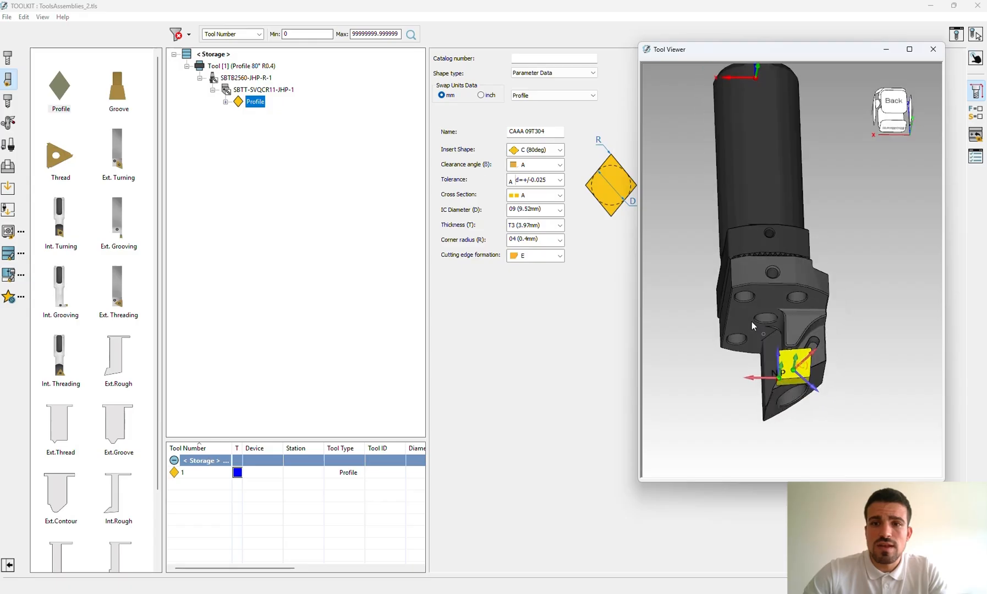
Step: Check the insert designation in the ISCAR web catalogue and name the profile insert VCGT 110304
key(alt+Tab)
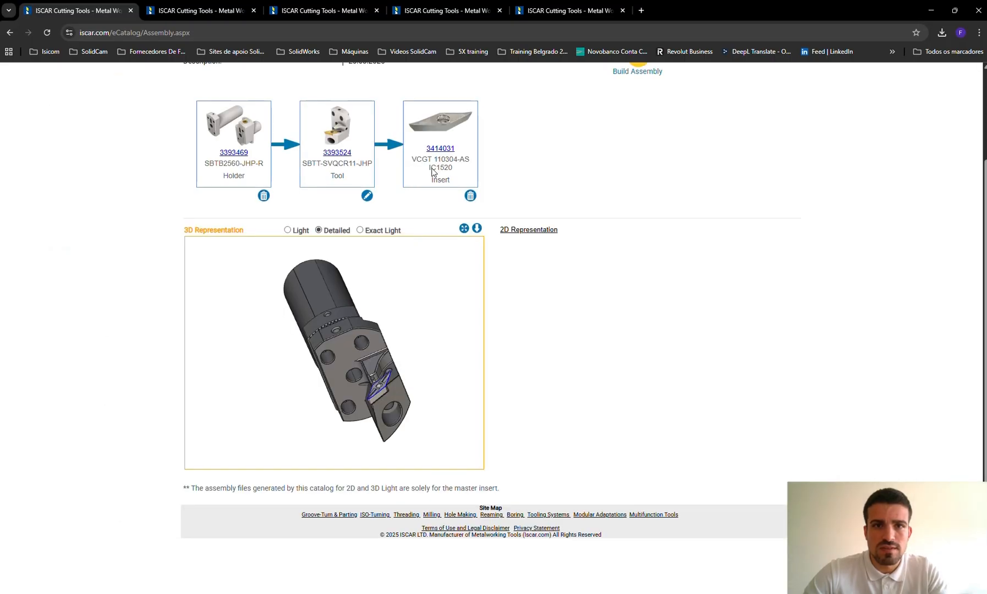
click(931, 11)
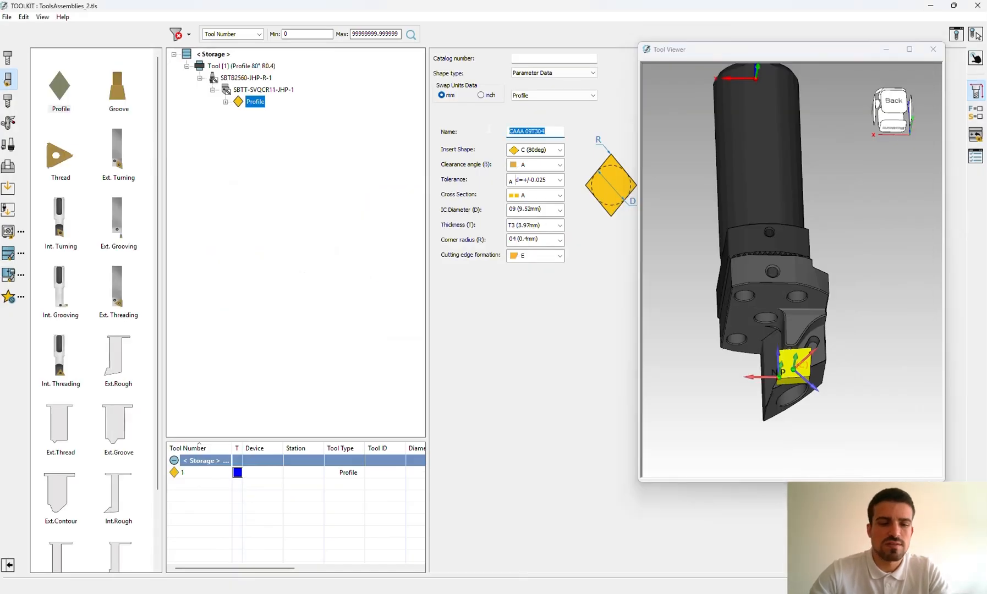
text(VCGT)
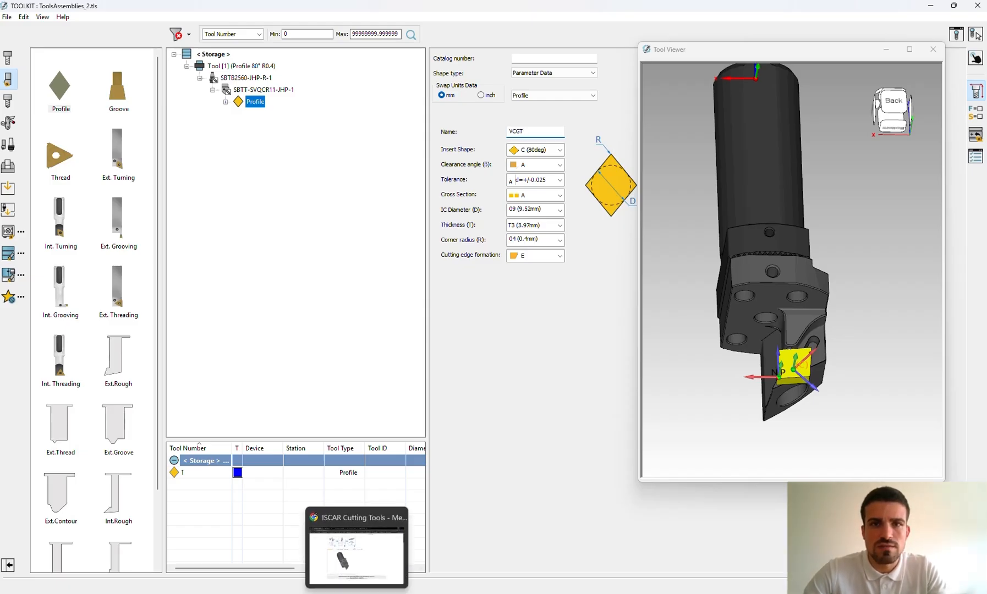
click(331, 572)
key(alt+Tab)
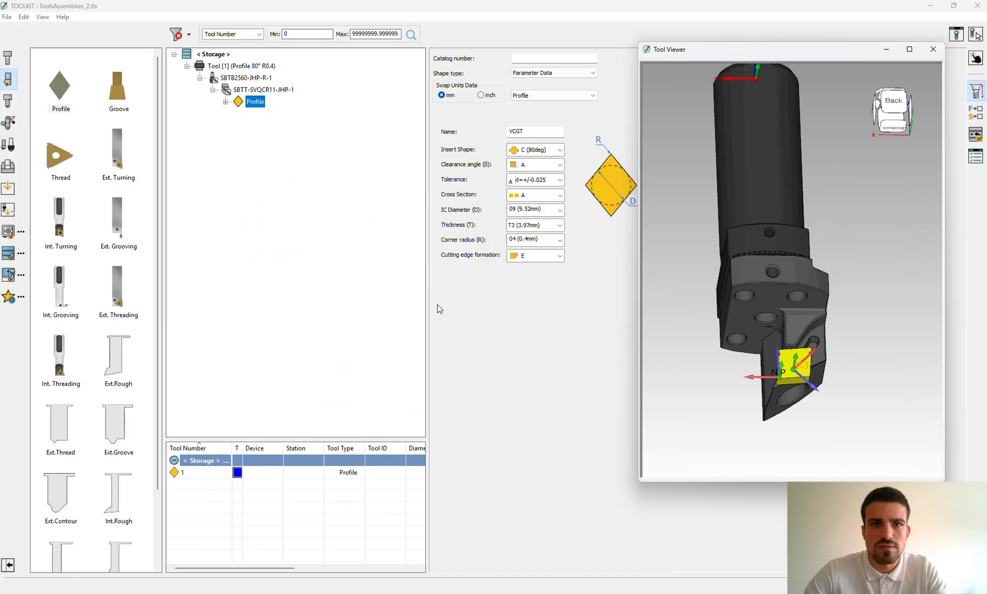
click(539, 131)
text(11)
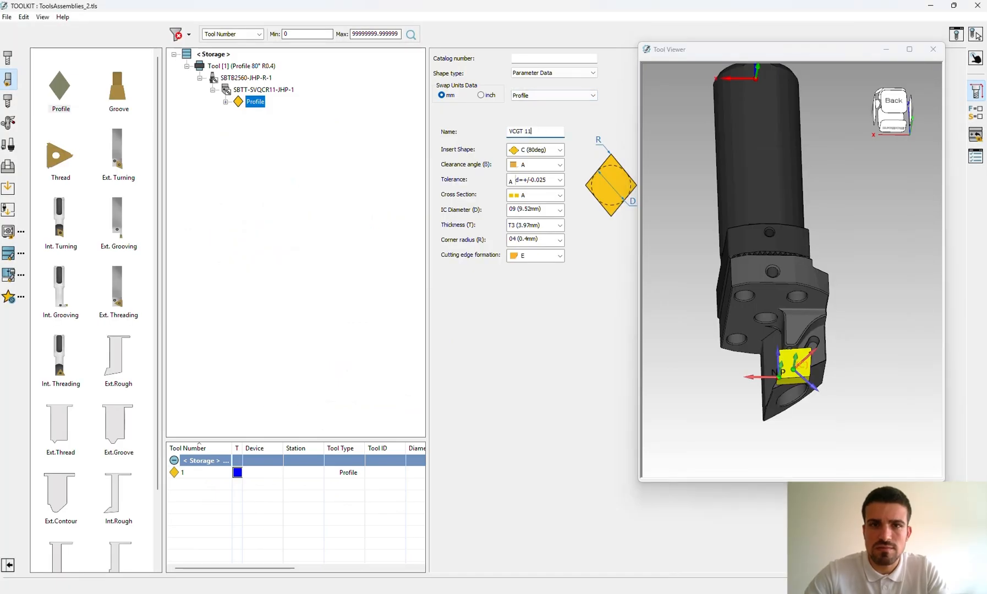
text(0304)
click(791, 310)
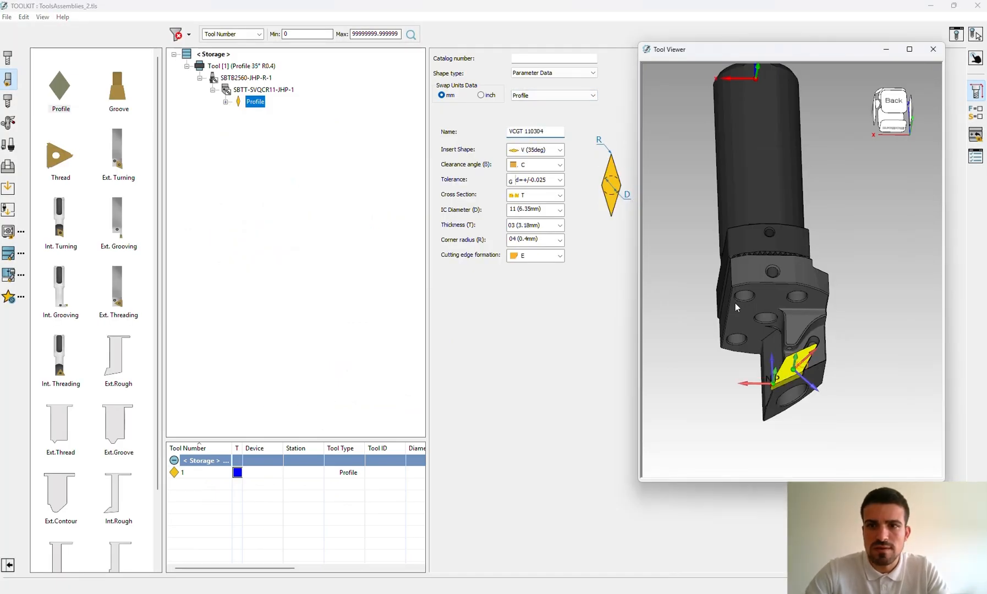
Step: Try a corner radius of 08 (0.8mm) on the insert and set it back to 04 (0.4mm)
drag(790, 310, 683, 275)
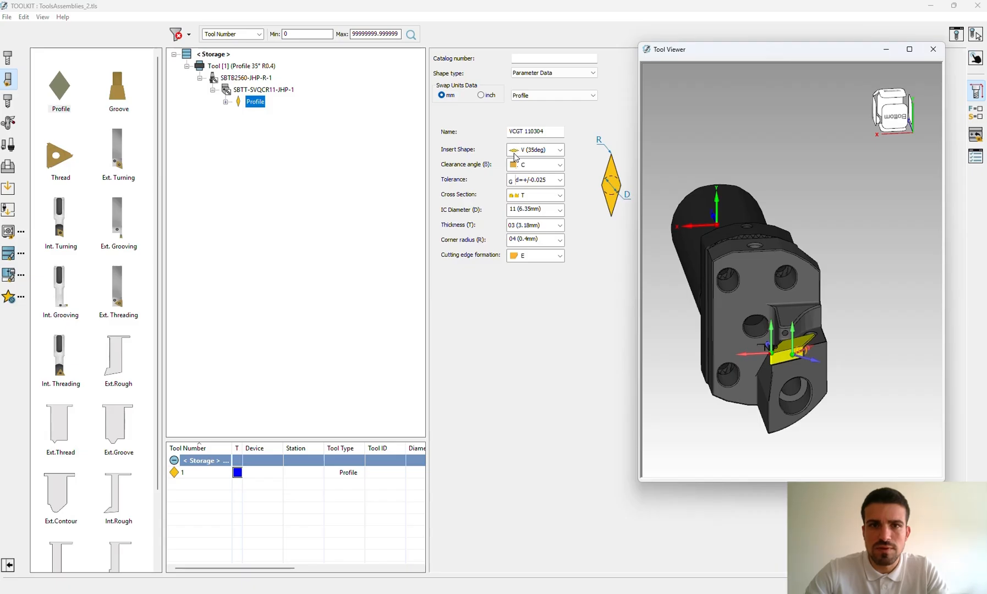
scroll(739, 335, up, 1)
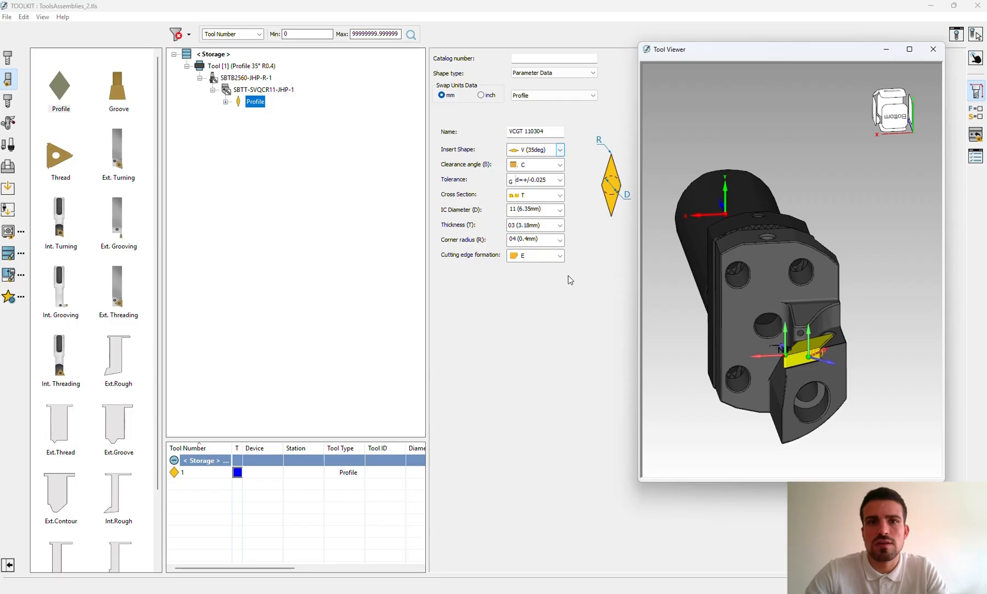
drag(545, 131, 516, 131)
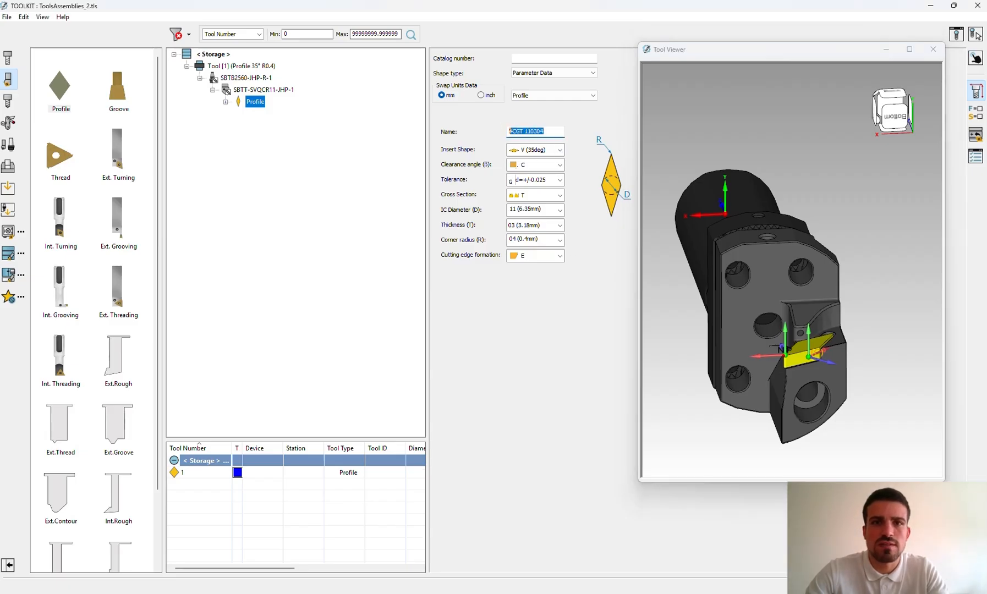
click(808, 391)
scroll(808, 392, up, 2)
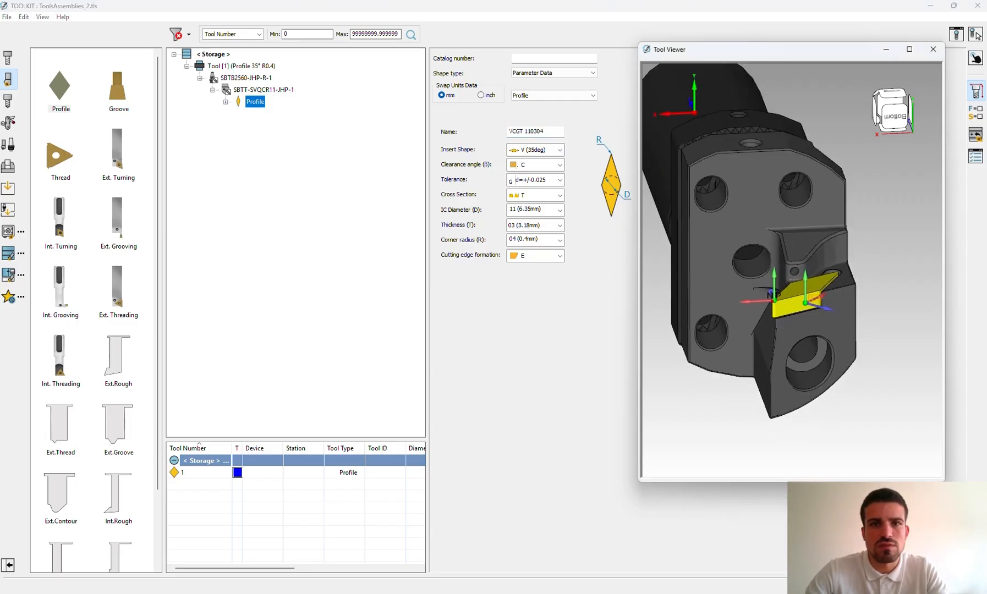
middle_drag(742, 192, 770, 263)
scroll(822, 282, up, 3)
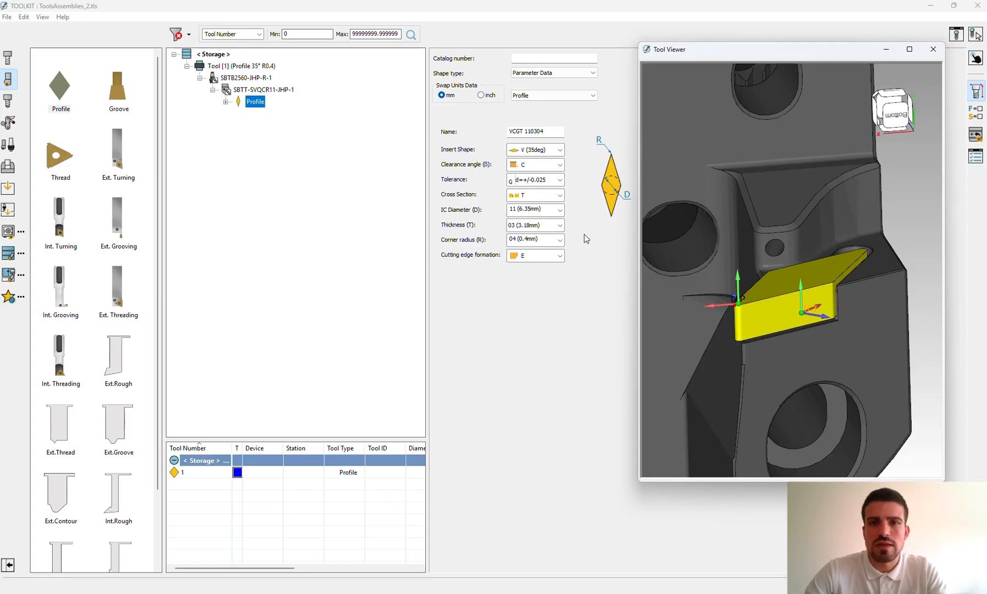
click(560, 241)
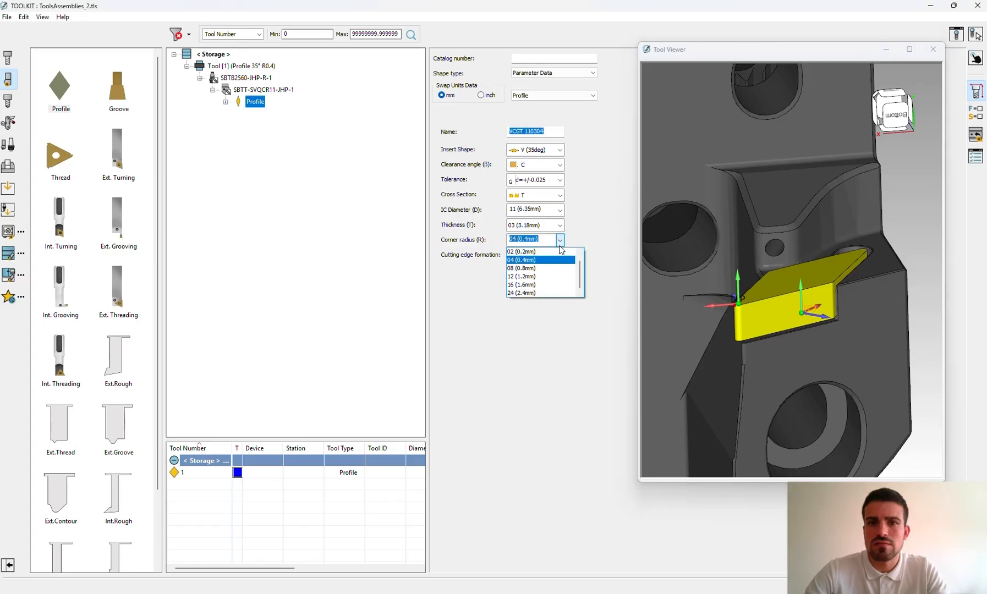
click(553, 271)
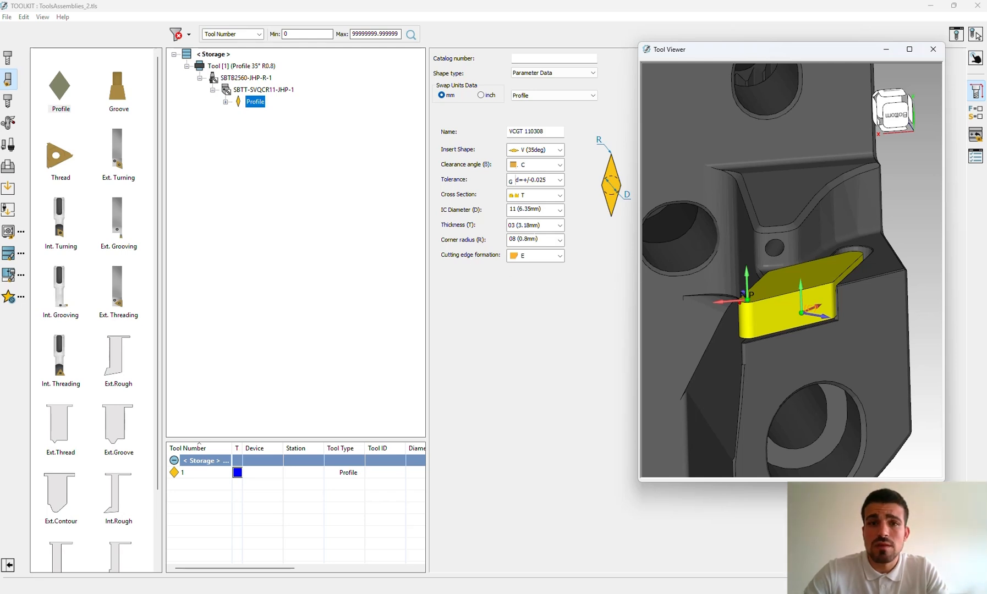
click(559, 240)
click(552, 264)
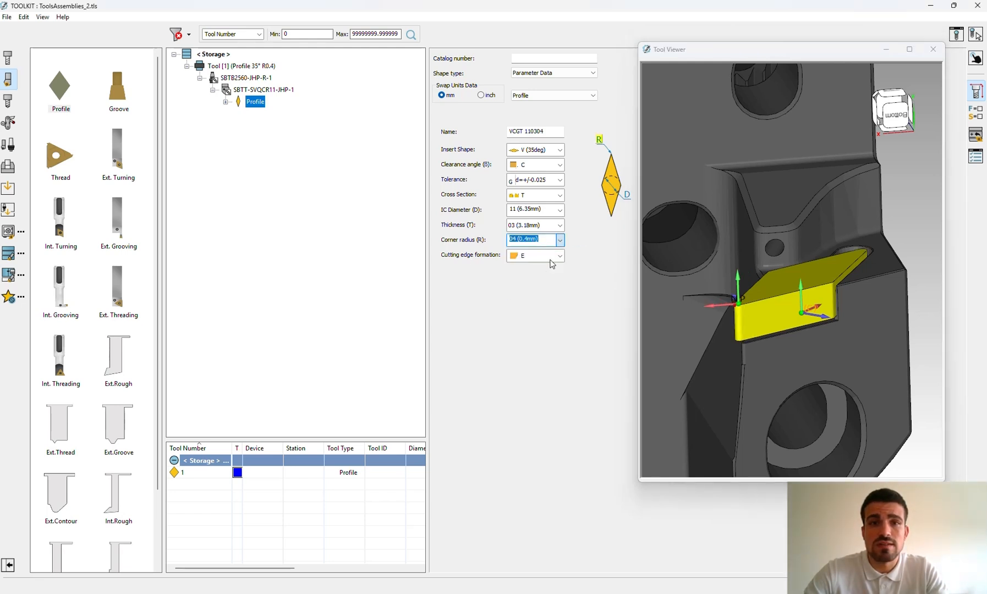
Step: Examine how the insert sits in the assembled tool from several angles, and review the tool's components one by one
middle_drag(791, 311, 804, 245)
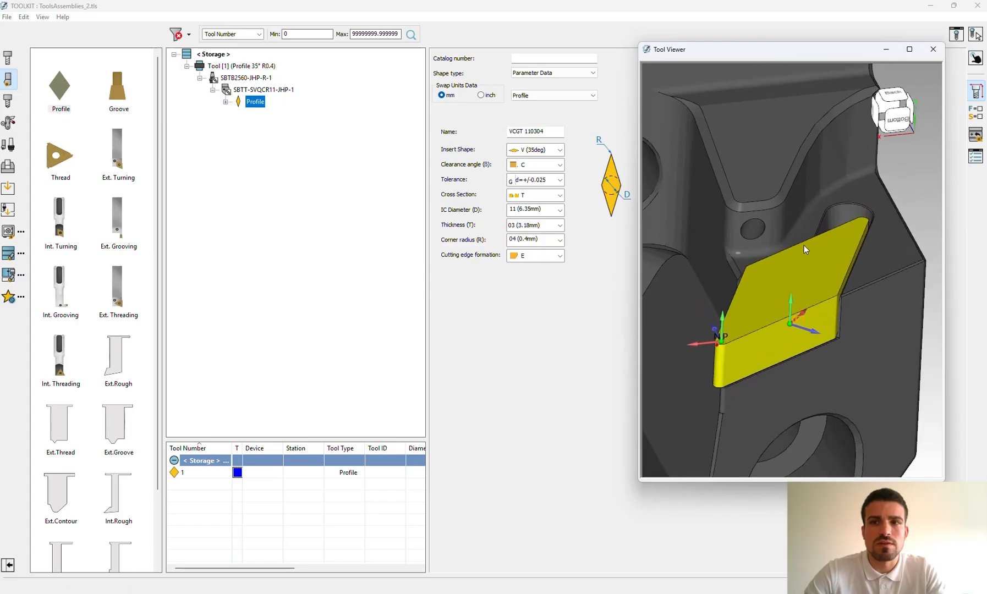
scroll(818, 244, down, 6)
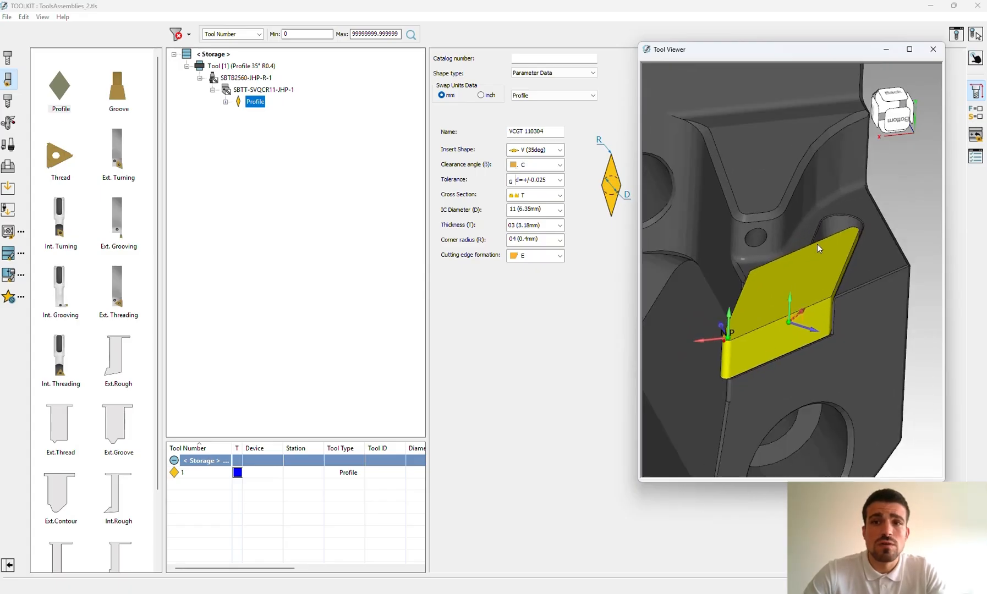
middle_drag(818, 244, 748, 248)
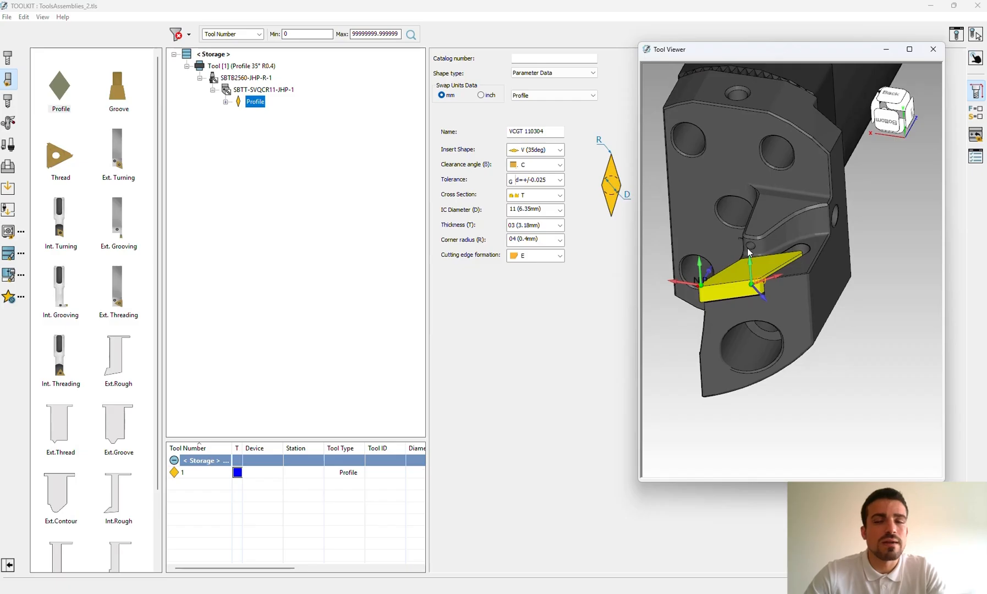
scroll(787, 255, down, 4)
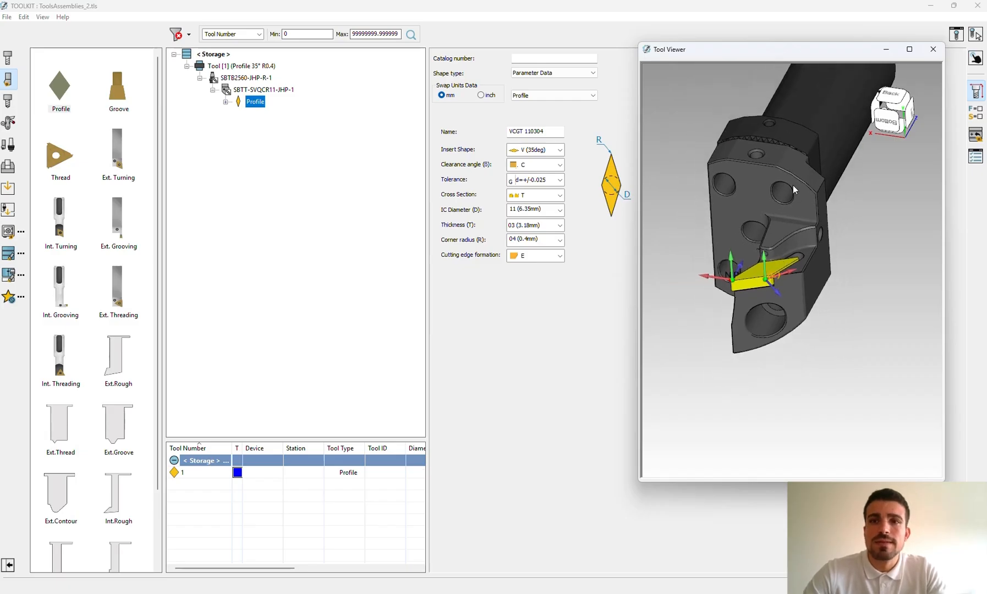
middle_drag(793, 188, 834, 214)
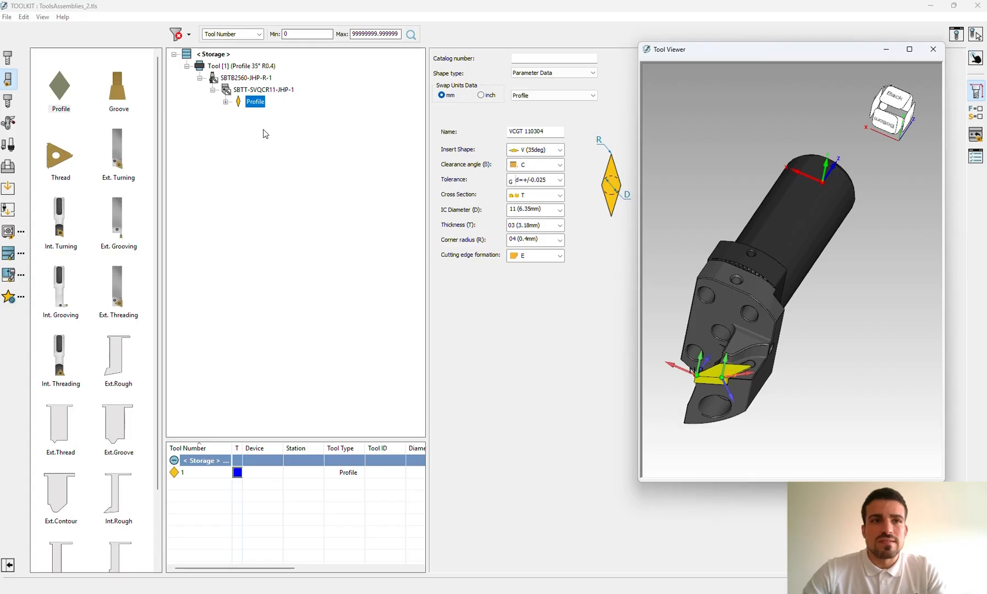
key(Up)
key(Up)
key(Up)
key(Down)
key(Down)
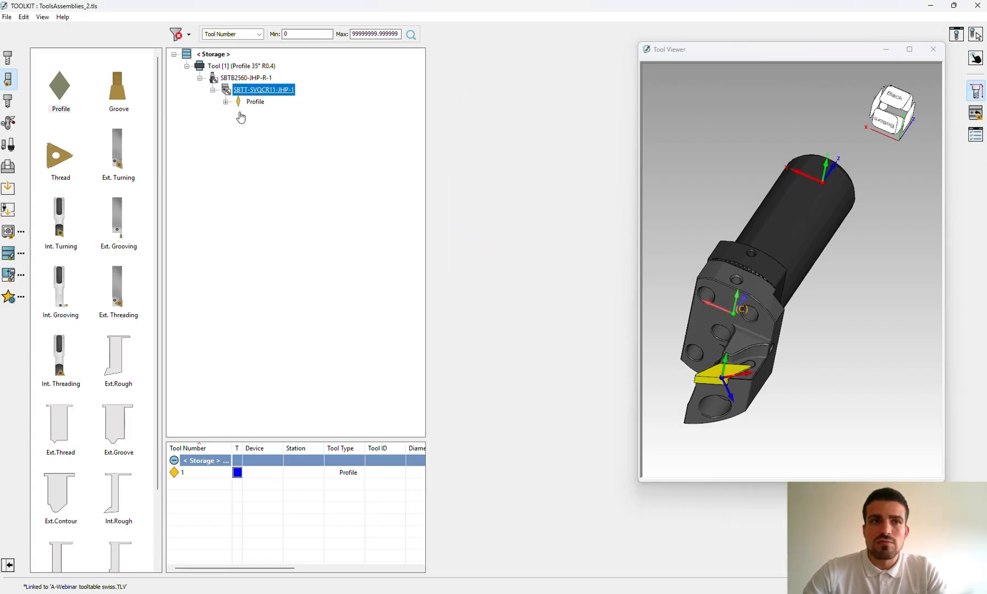
click(249, 105)
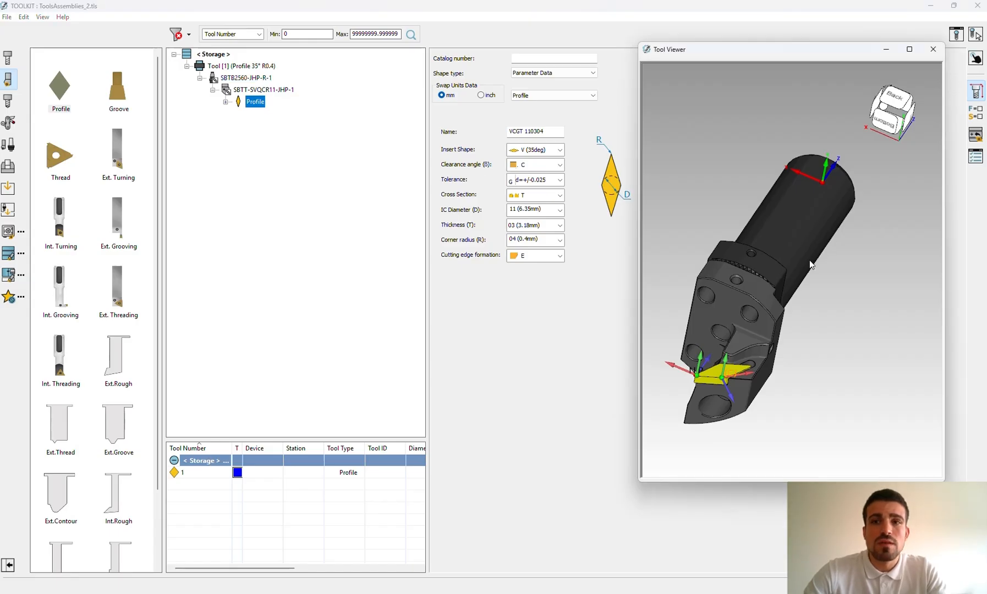
middle_drag(811, 266, 739, 285)
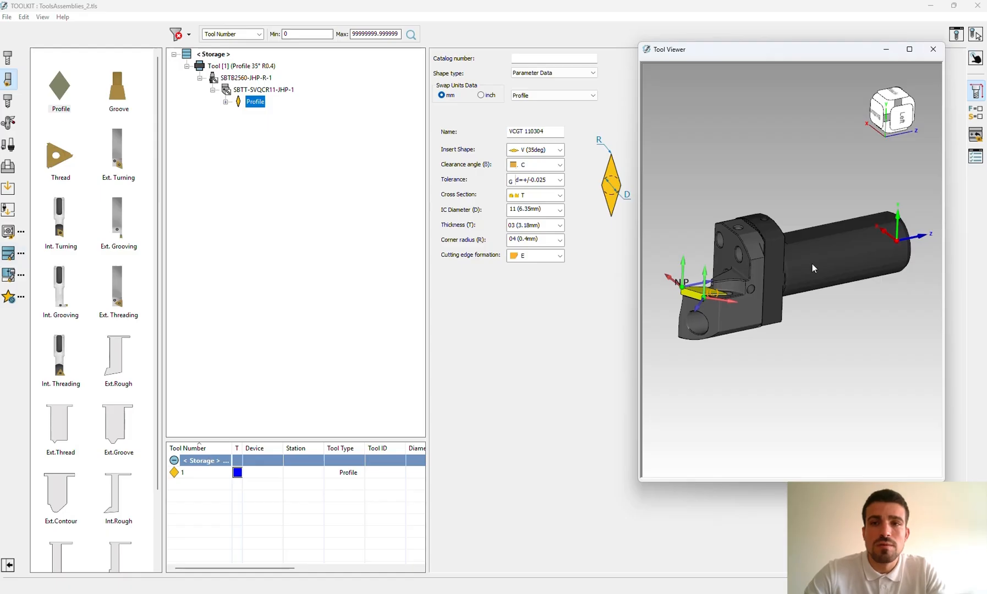
Step: Open the A-Webinar tooltable swiss component library
middle_drag(771, 257, 855, 238)
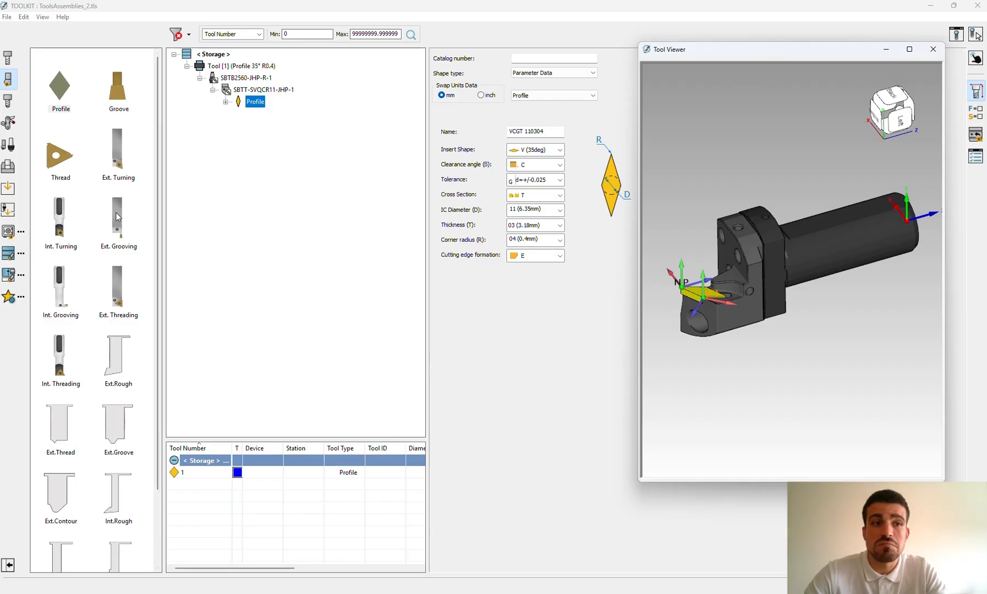
click(8, 234)
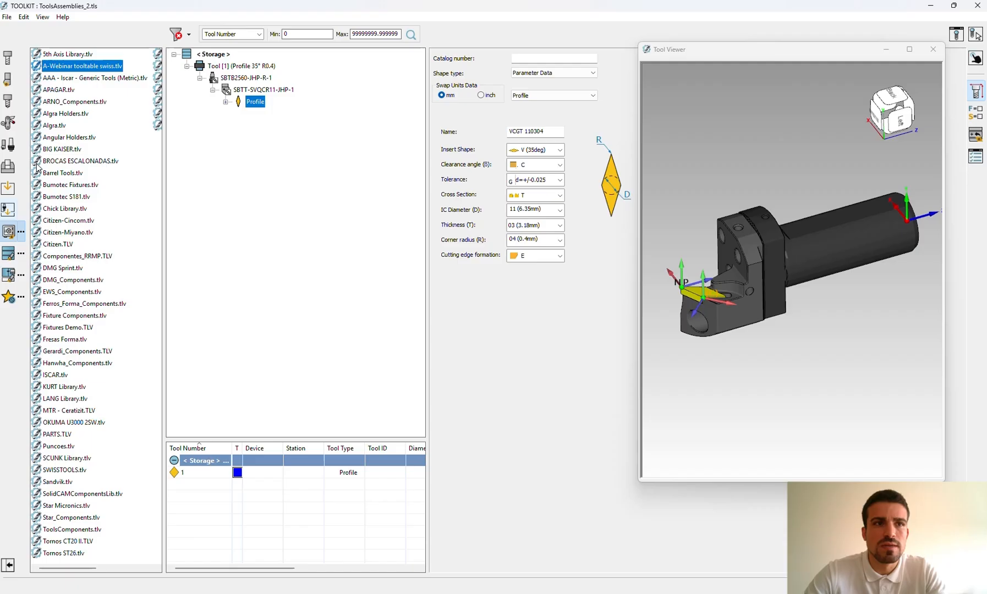
double_click(61, 68)
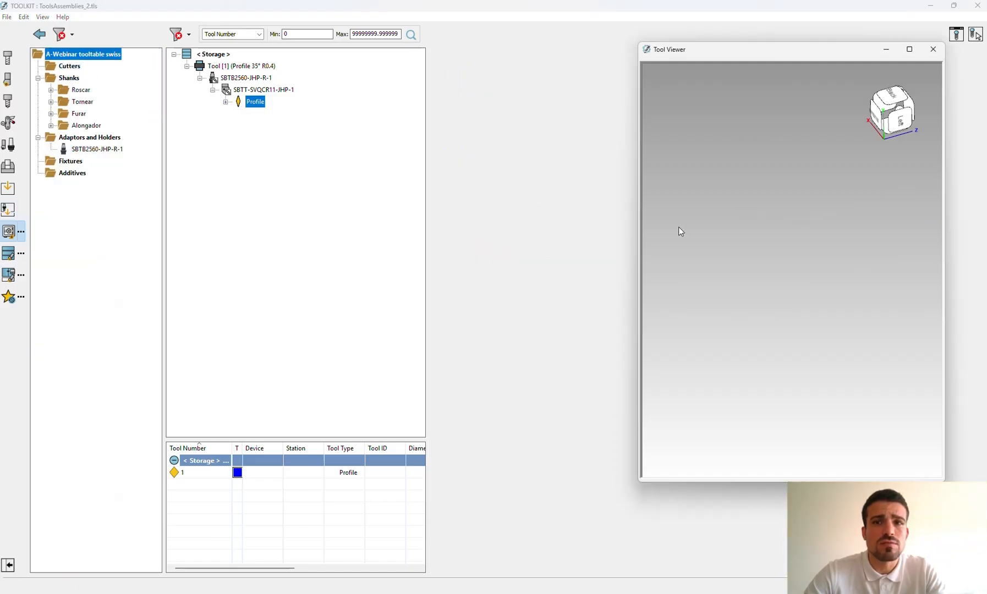
Step: Delete the SBTT-SVQCR11-JHP-1 shank and its insert from the tool, keeping the SBTB2560-JHP-R-1 holder
click(245, 77)
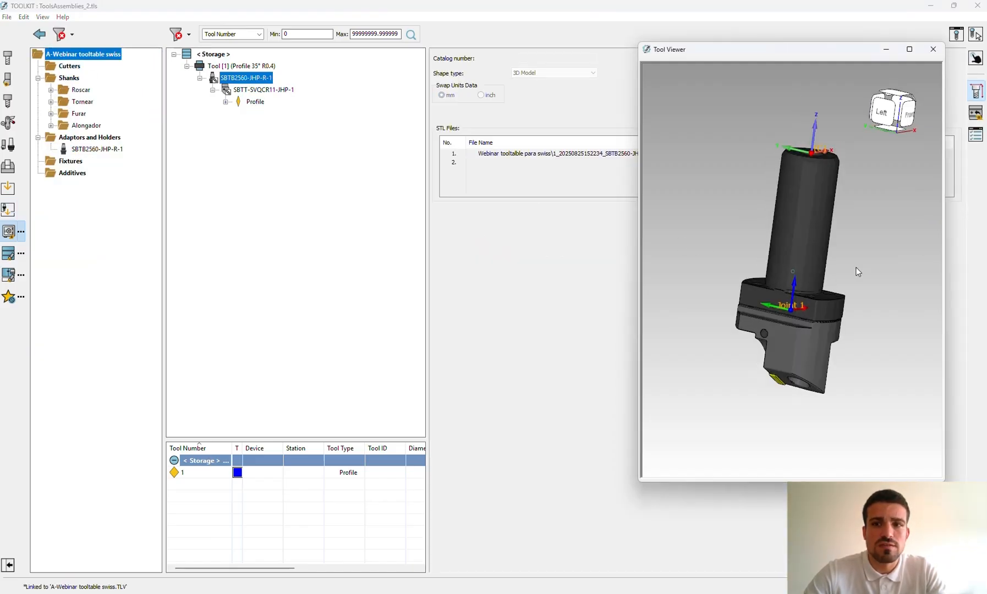
middle_drag(856, 271, 881, 271)
scroll(789, 340, up, 2)
middle_drag(789, 340, 844, 245)
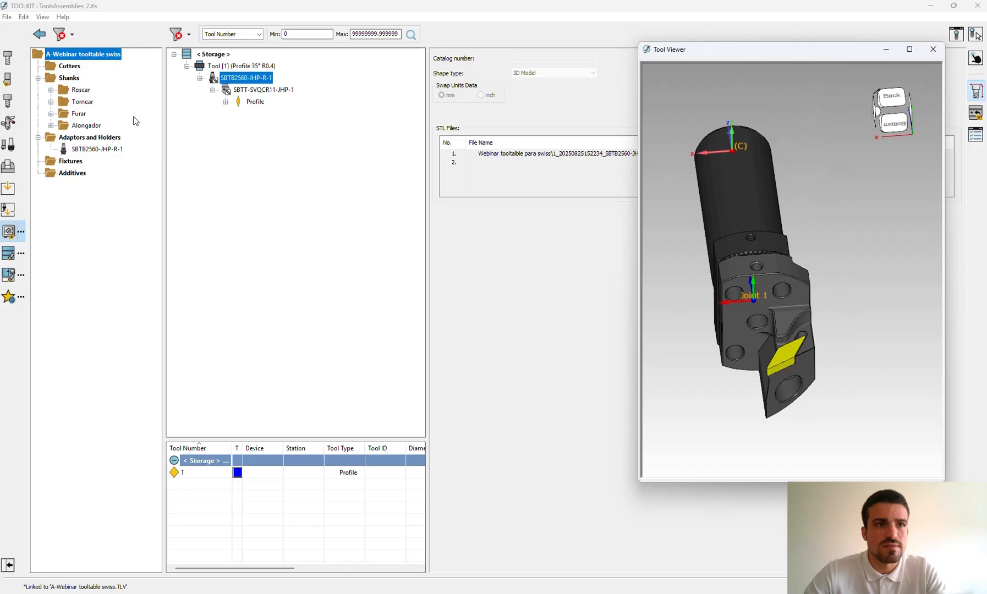
click(249, 92)
key(Delete)
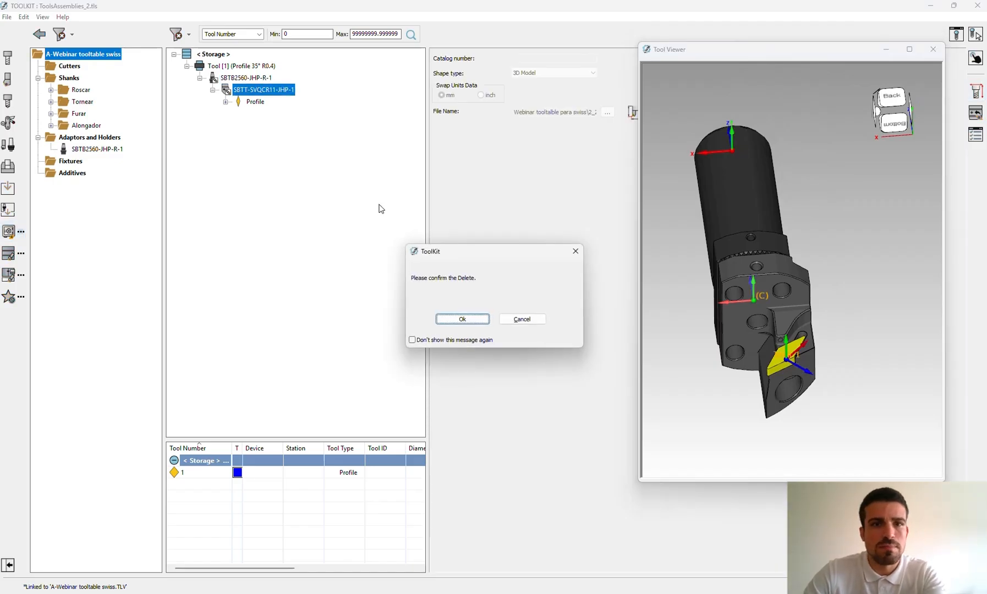
click(458, 320)
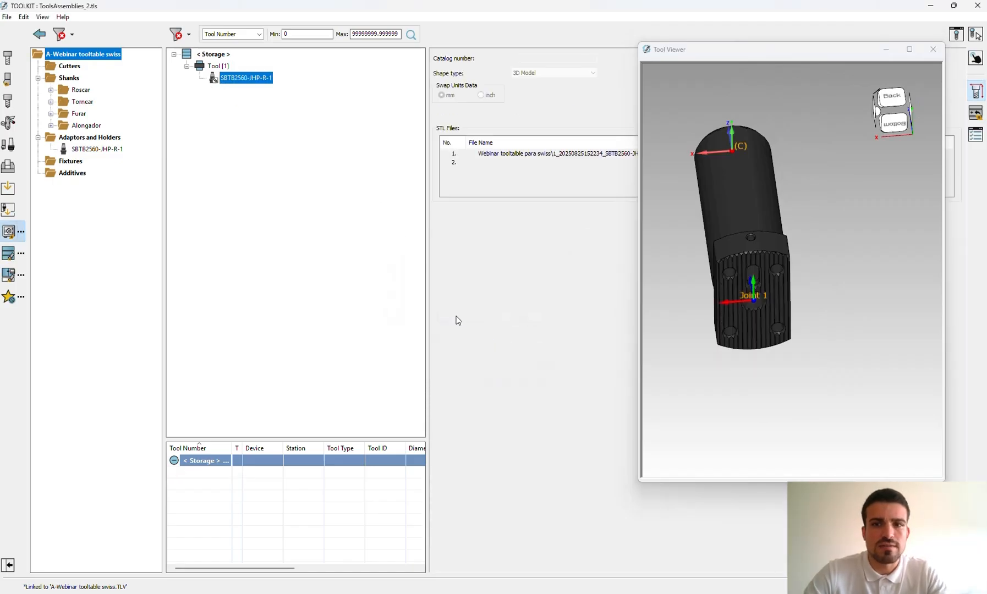
Step: Mount the SBTTL-16ER-3-JHP shank from the library's Roscar folder onto the SBTB2560-JHP-R-1 holder
click(51, 90)
drag(110, 102, 258, 87)
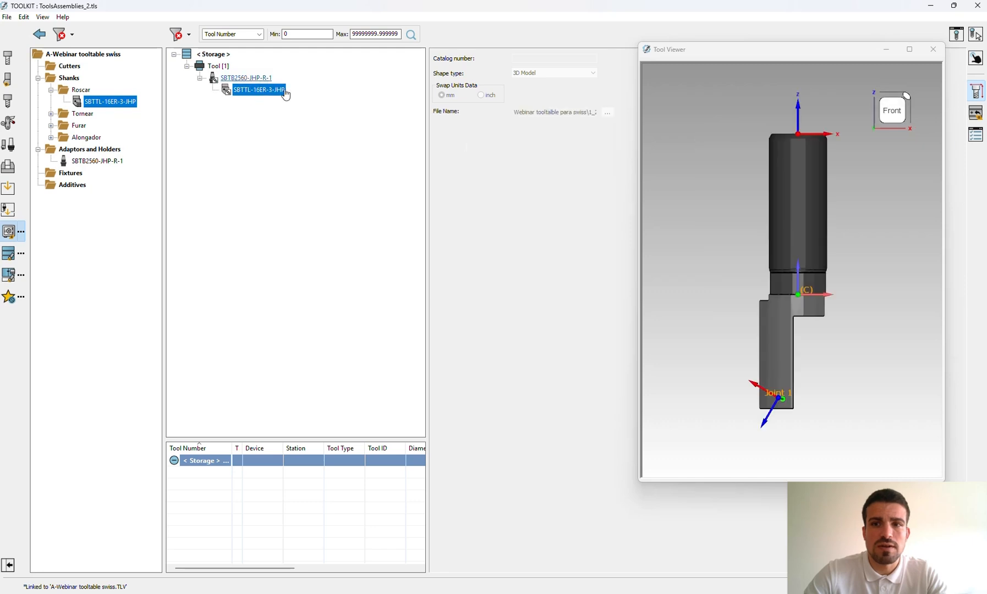
drag(793, 238, 688, 242)
Step: Mount a Thread turning insert onto the SBTTL-16ER-3-JHP shank and check how it sits in the assembly
click(15, 80)
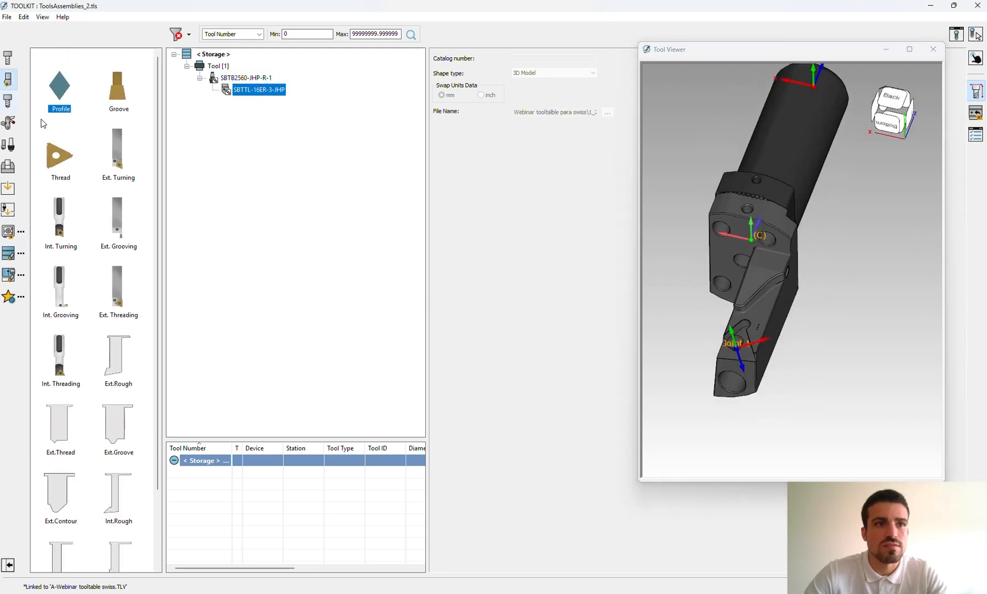
drag(59, 158, 258, 91)
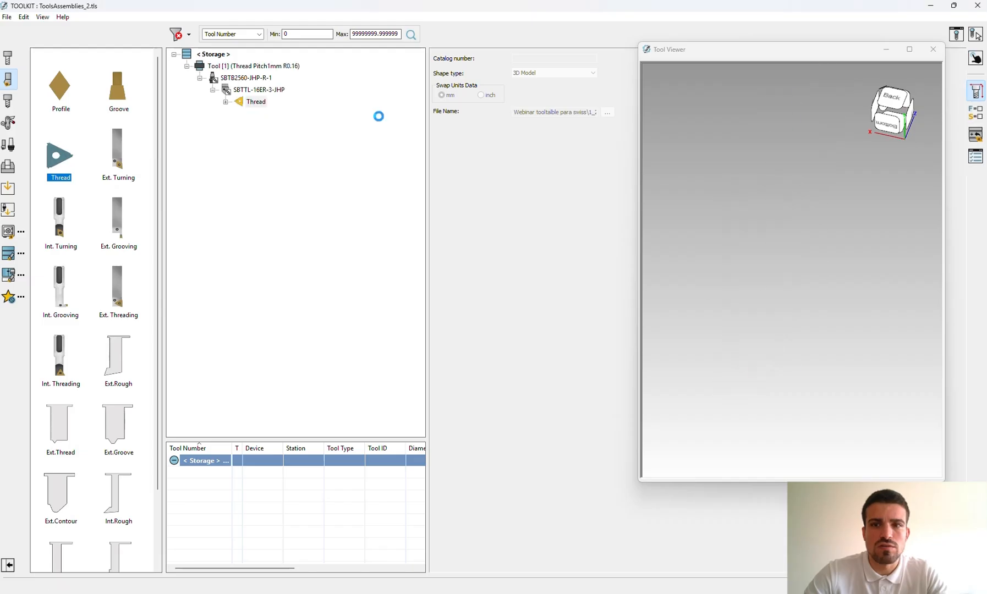
drag(685, 324, 894, 300)
scroll(795, 244, up, 5)
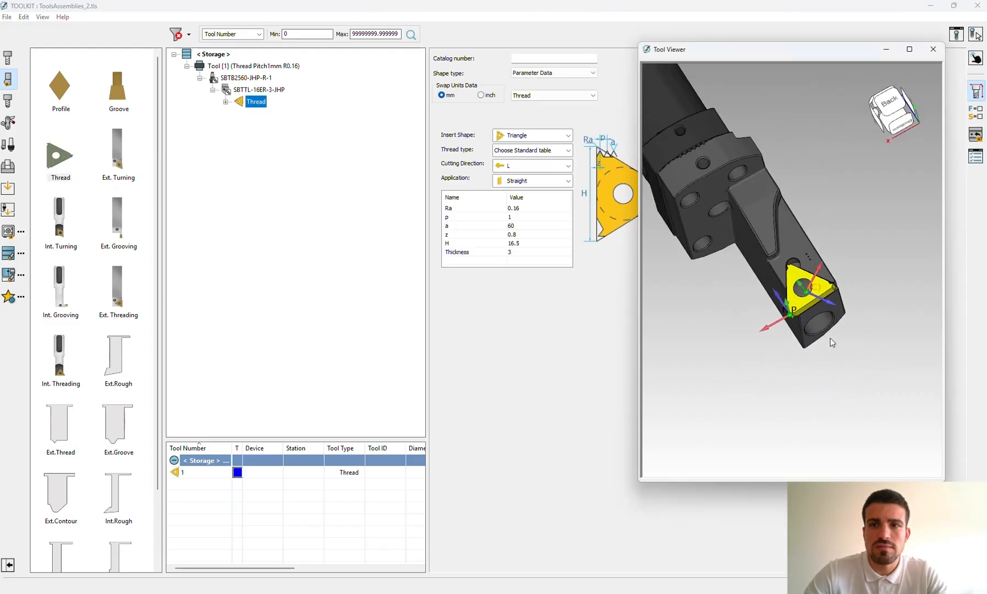
drag(794, 239, 833, 211)
scroll(799, 246, down, 3)
scroll(805, 247, down, 2)
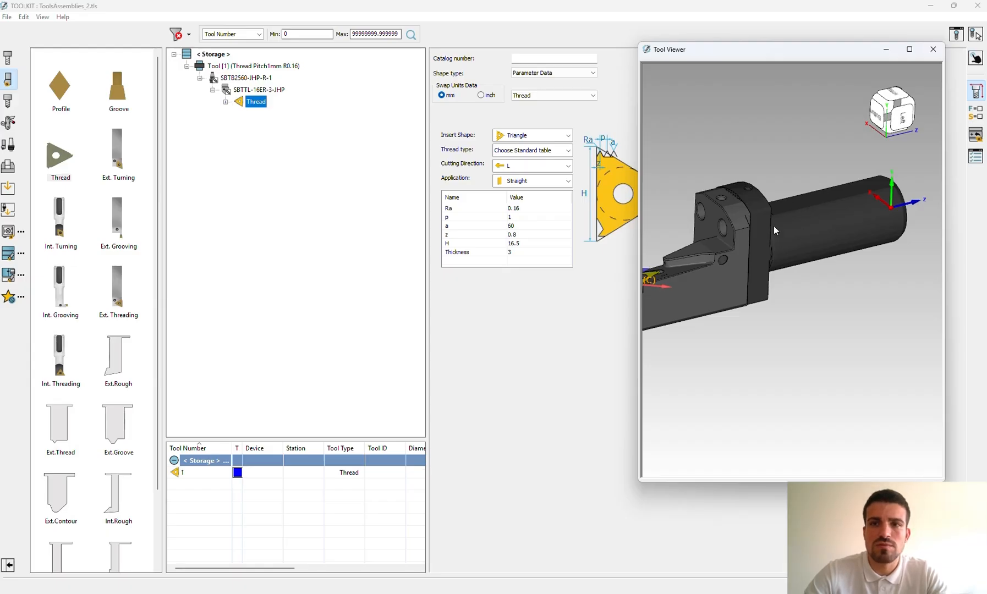
scroll(775, 259, down, 3)
scroll(730, 270, up, 3)
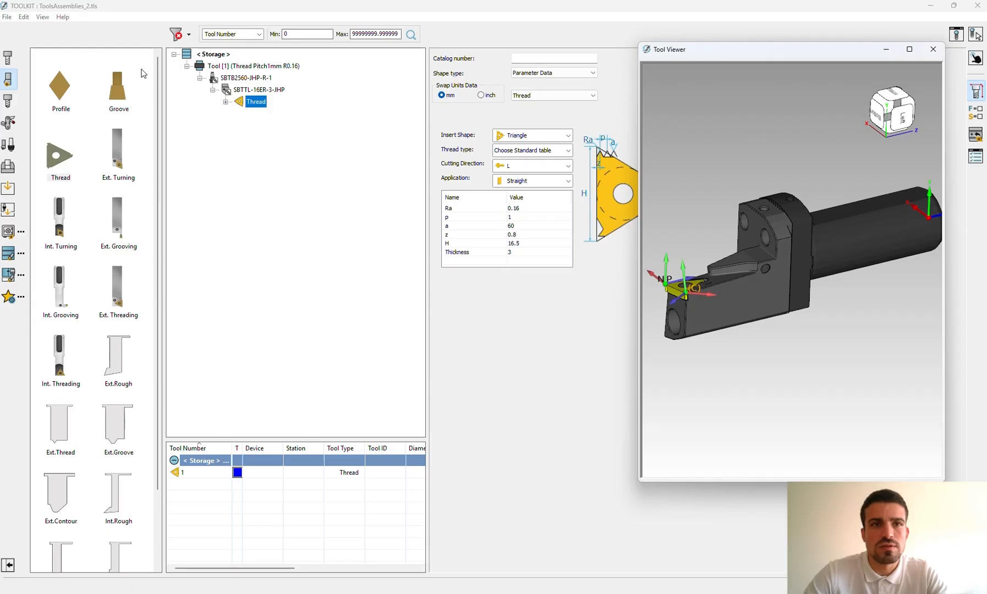
Step: Delete the SBTTL-16ER-3-JHP shank and its thread insert from the tool
click(242, 91)
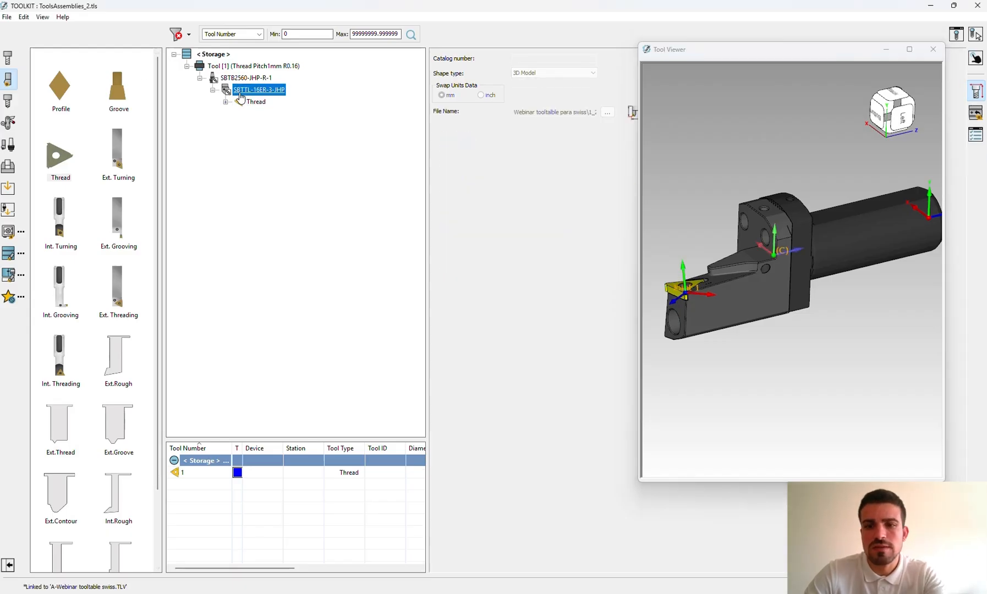
key(Delete)
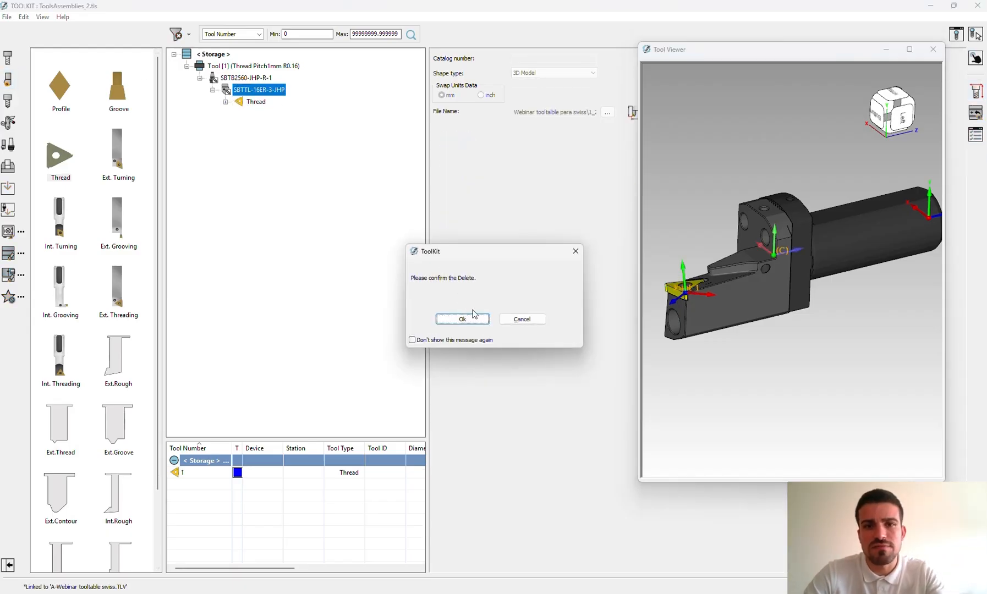
click(451, 318)
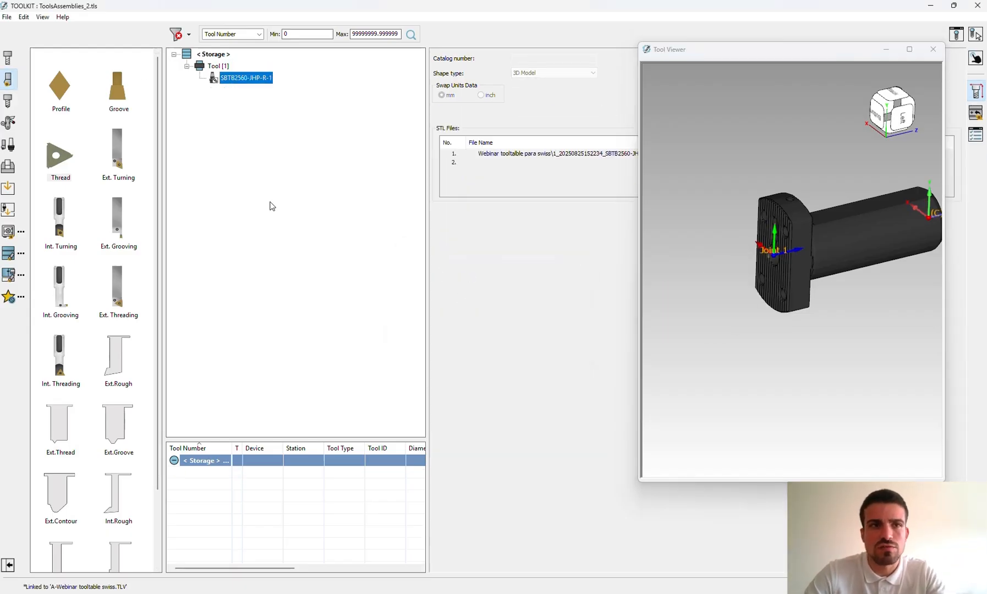
Step: Mount the SBTH-1212-JHP-1 shank from the A-Webinar tooltable swiss library's Tornear folder onto the SBTB2560-JHP-R-1 holder
click(8, 232)
double_click(88, 66)
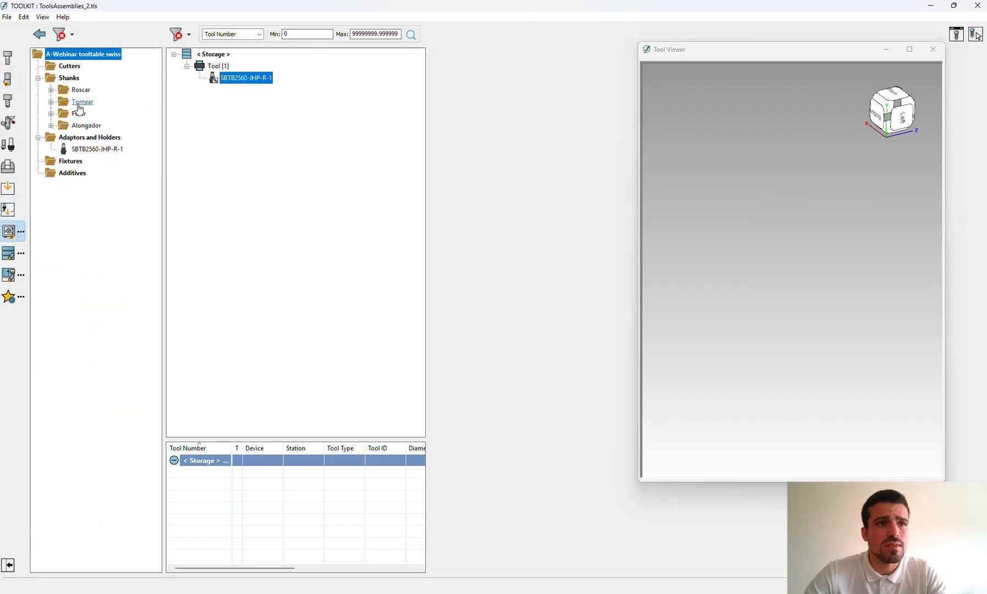
click(51, 102)
click(104, 114)
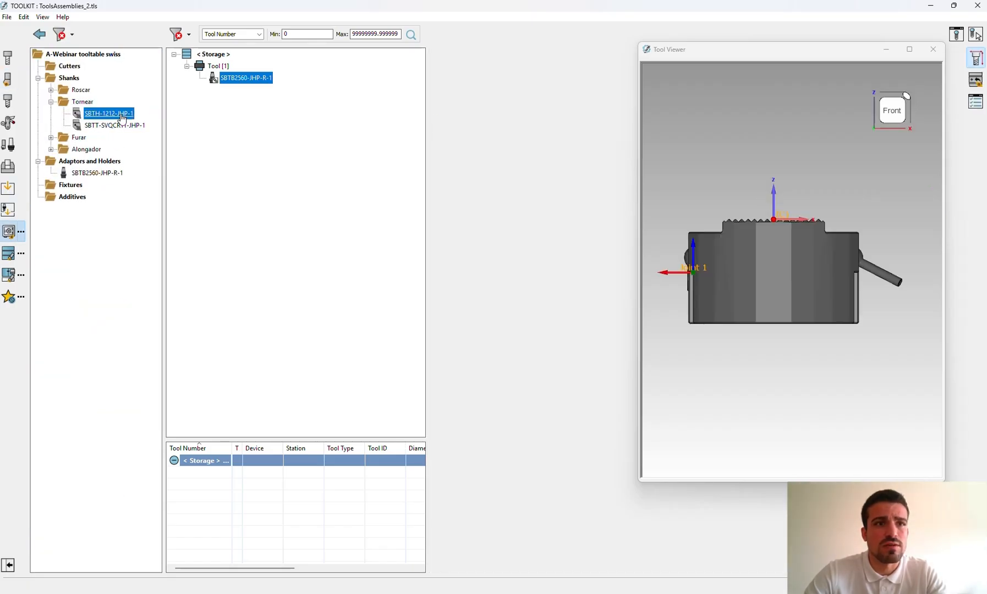
drag(96, 122, 246, 78)
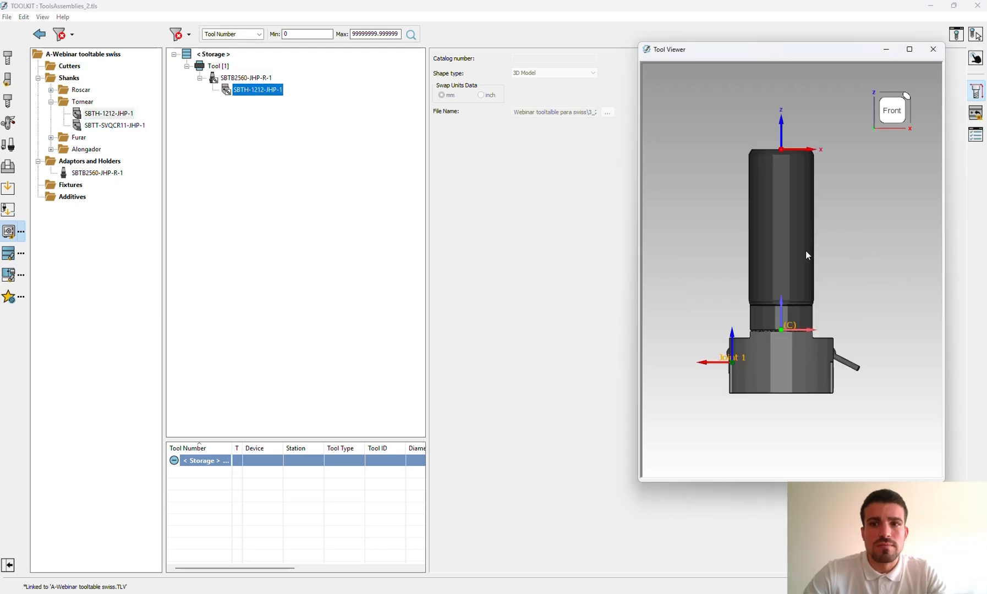
middle_drag(806, 253, 805, 191)
scroll(758, 299, up, 3)
middle_drag(757, 299, 731, 319)
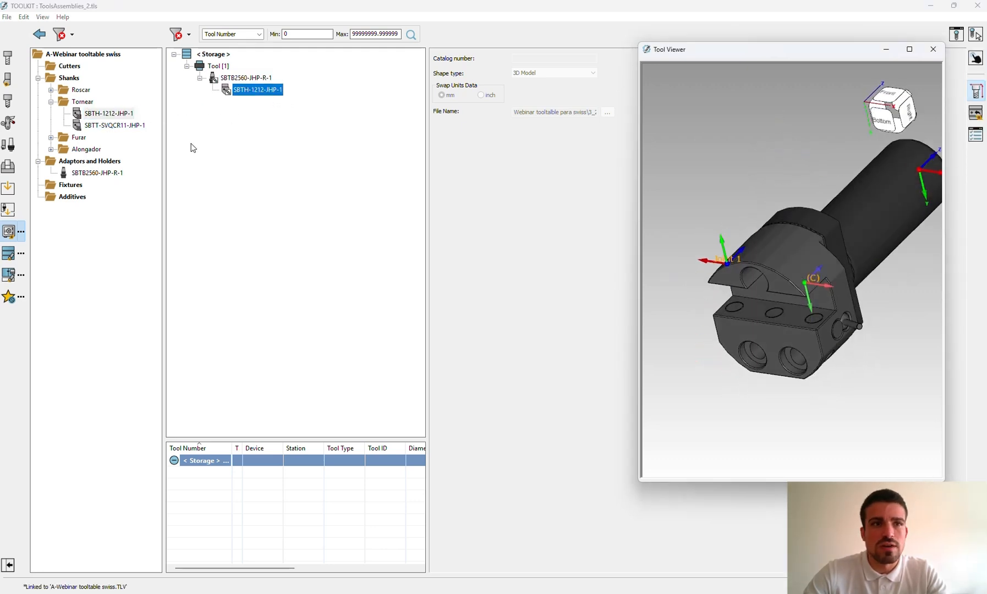
Step: Mount a standard Ext. Turning tool with a profile insert onto the SBTH-1212-JHP-1 shank
click(8, 82)
drag(117, 151, 255, 92)
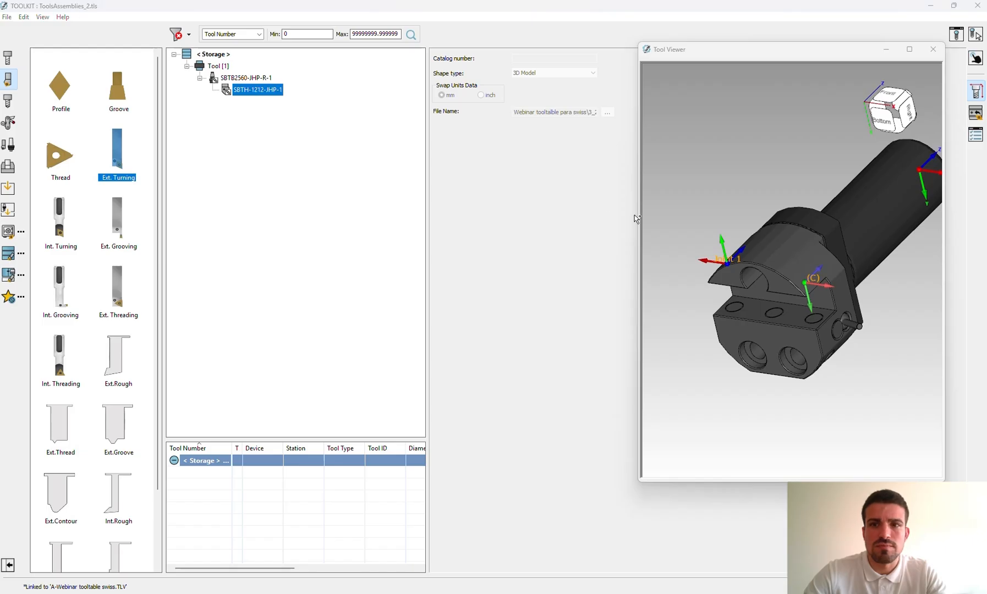
middle_drag(770, 259, 710, 253)
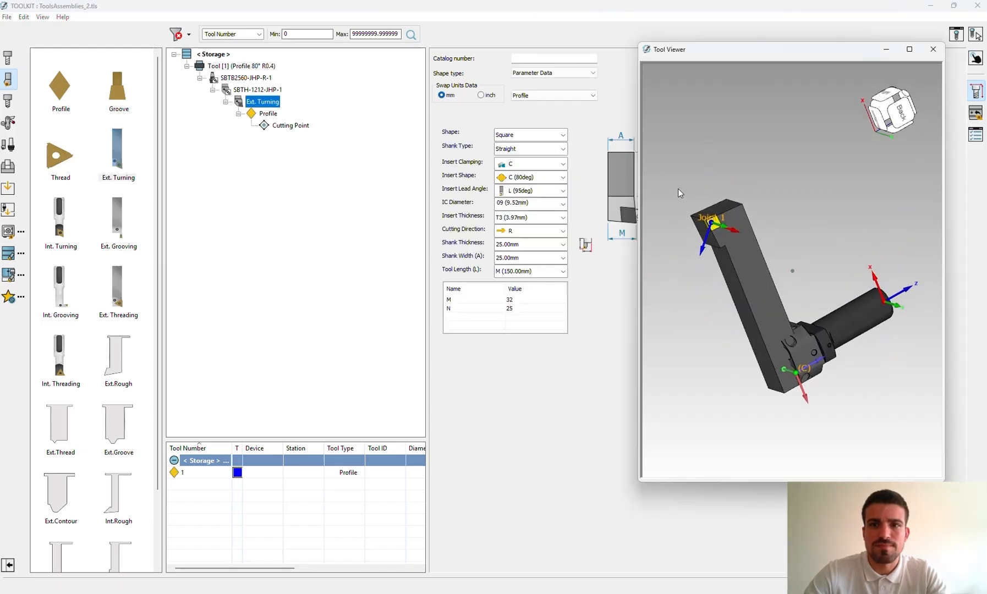
Step: Set the external turning tool's shank width and thickness to 12.00mm and its M and N values to 12
click(515, 256)
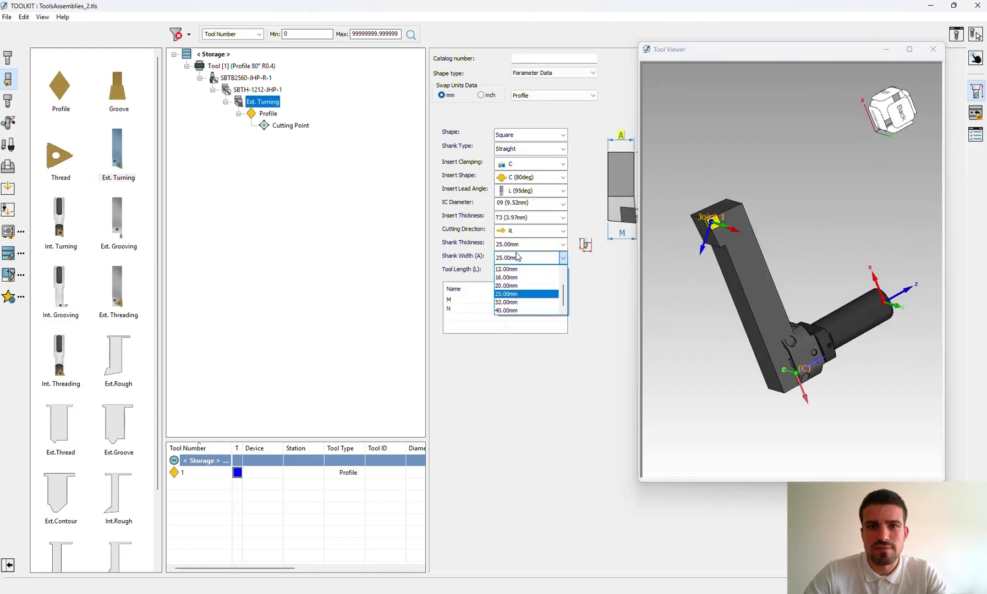
click(508, 270)
click(507, 246)
click(506, 255)
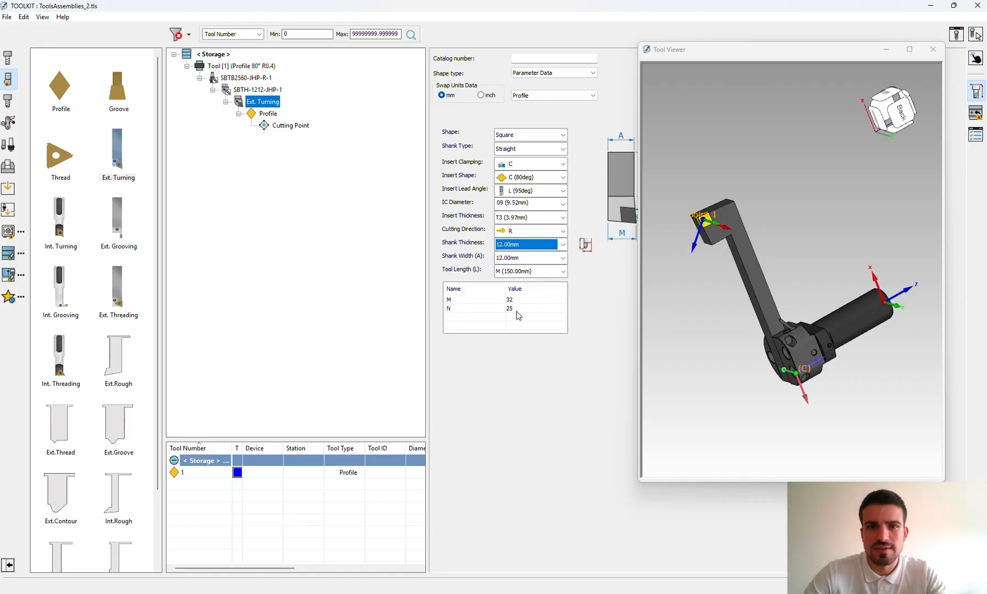
double_click(527, 300)
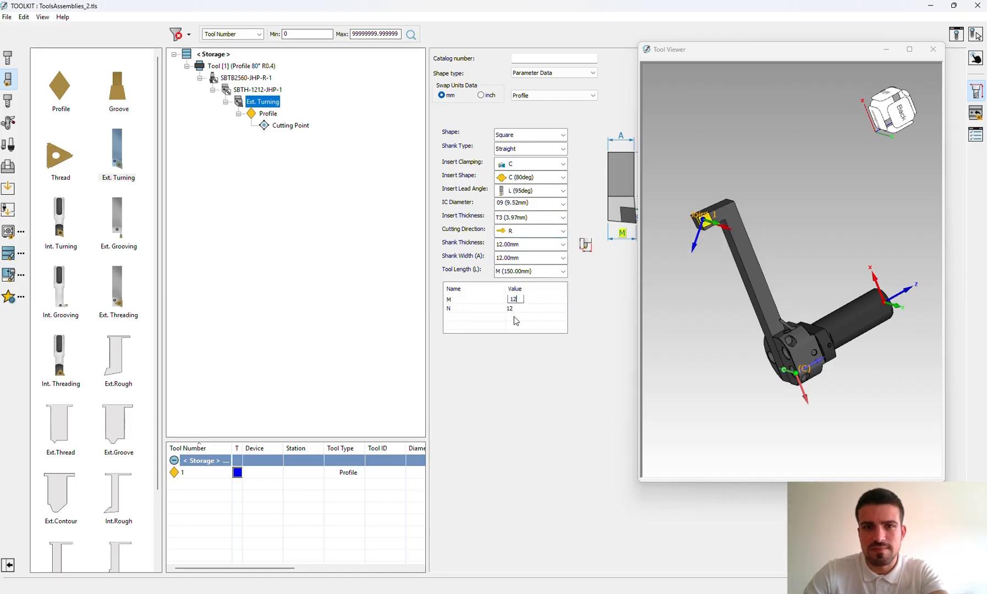
text(12)
key(Return)
Step: Set the external turning tool's length to C (50.00mm) and check its fit in the shank
click(523, 276)
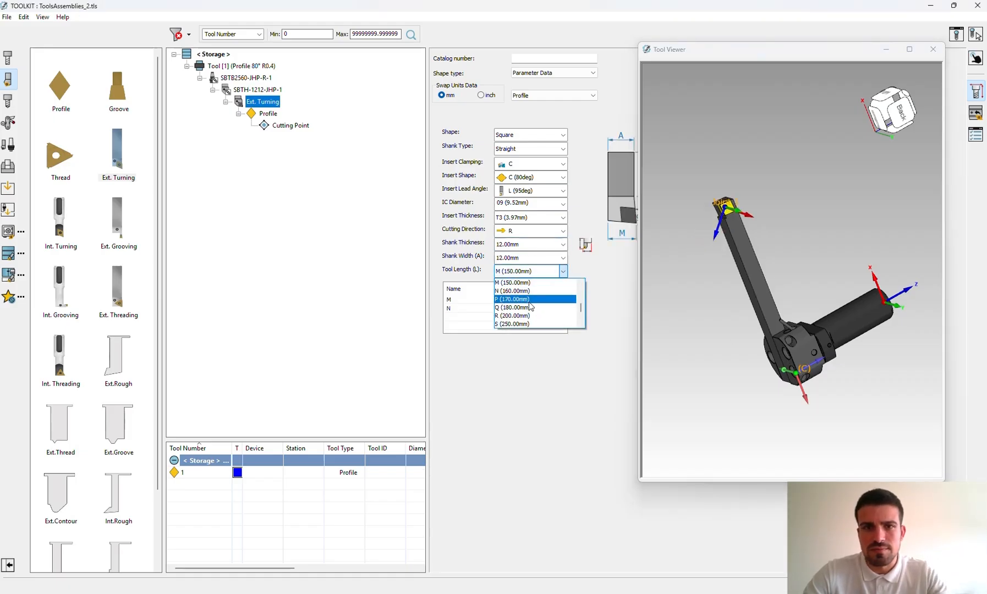
click(527, 282)
middle_drag(771, 319, 797, 314)
scroll(800, 272, up, 5)
middle_drag(800, 270, 761, 252)
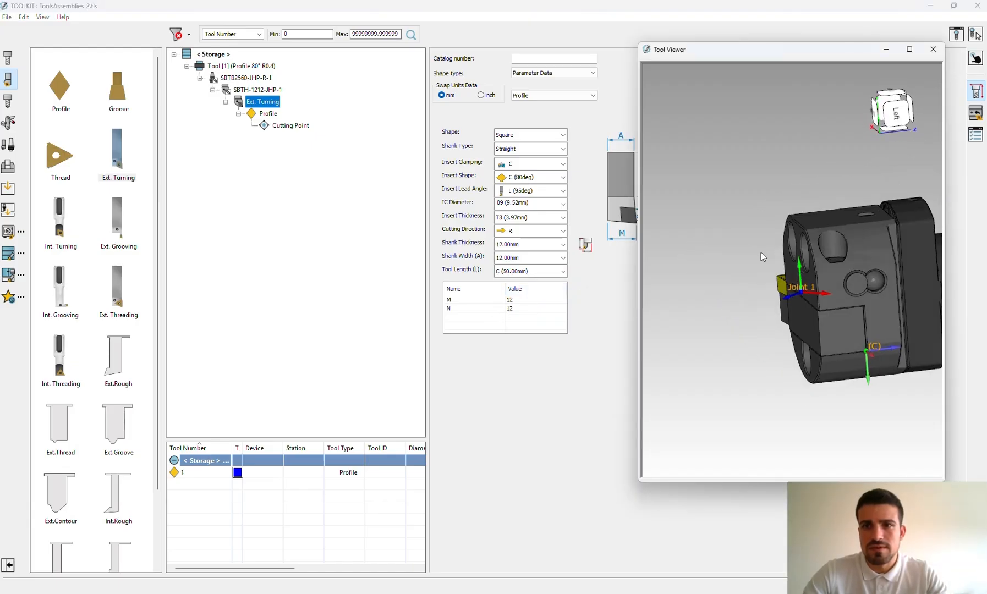
scroll(763, 253, down, 3)
middle_drag(842, 286, 810, 202)
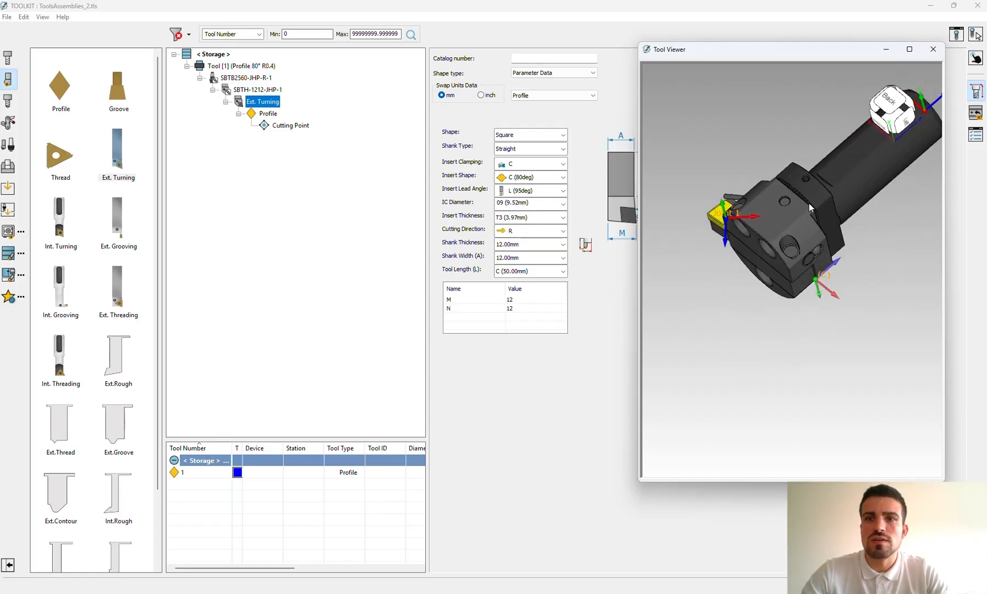
Step: Open the A-Webinar tooltable swiss component library and select the SBTH-ER16-1 shank in its Furar folder
click(9, 253)
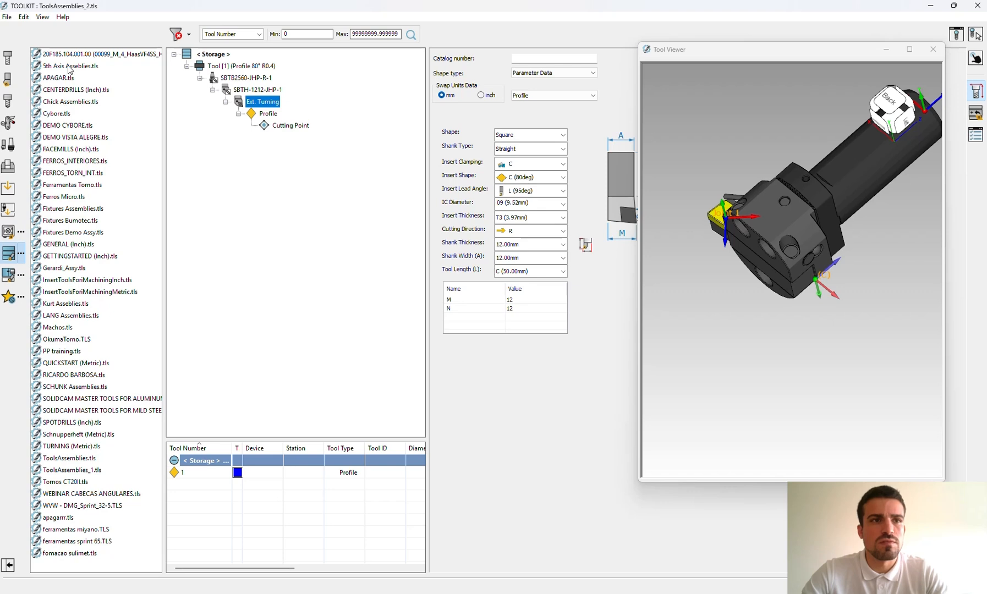
click(9, 230)
double_click(66, 67)
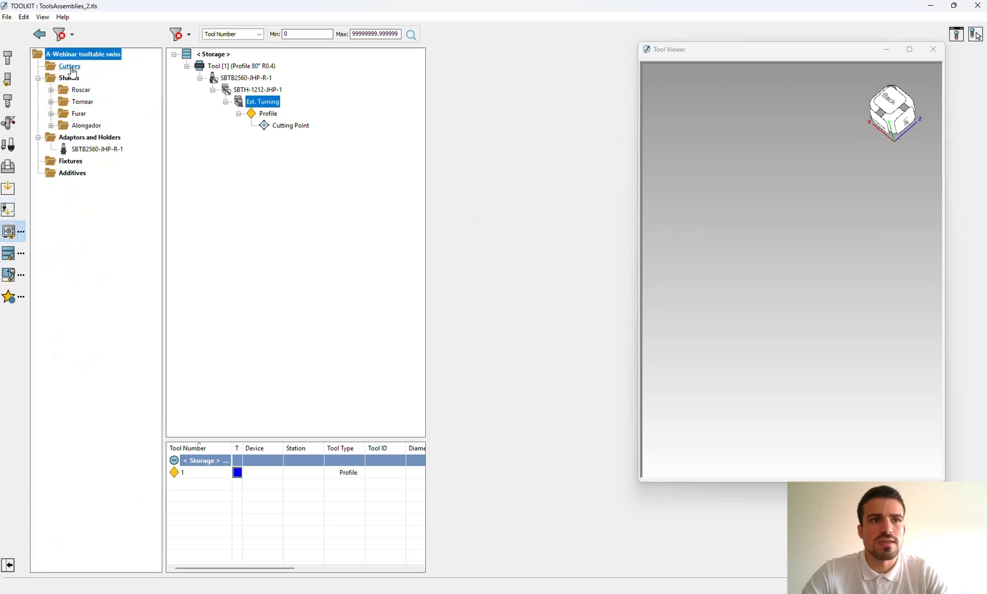
click(50, 114)
click(100, 125)
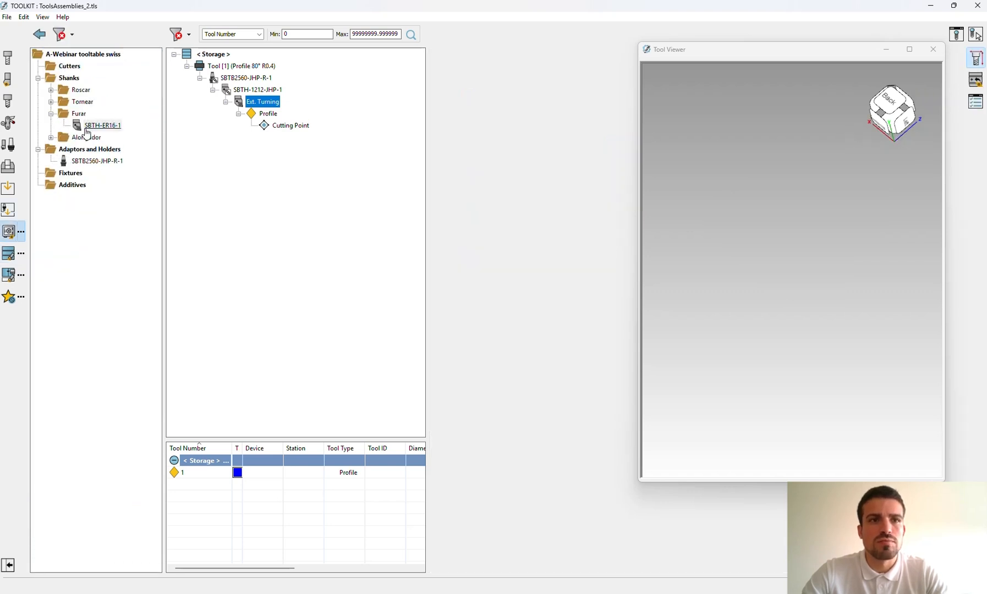
Step: Delete the SBTH-1212-JHP-1 shank and its external turning tool from the assembly
click(257, 89)
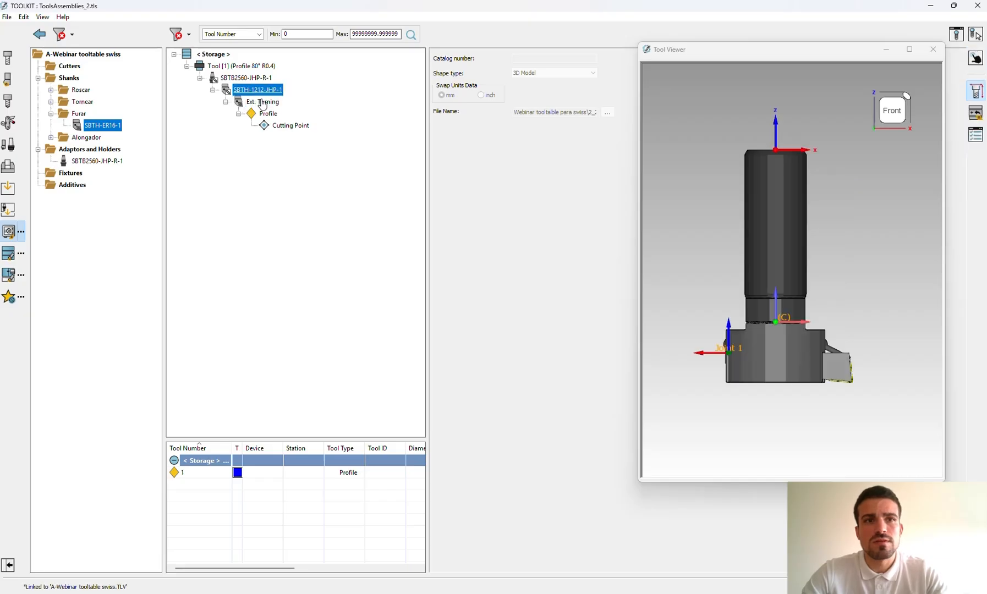
key(Delete)
click(465, 319)
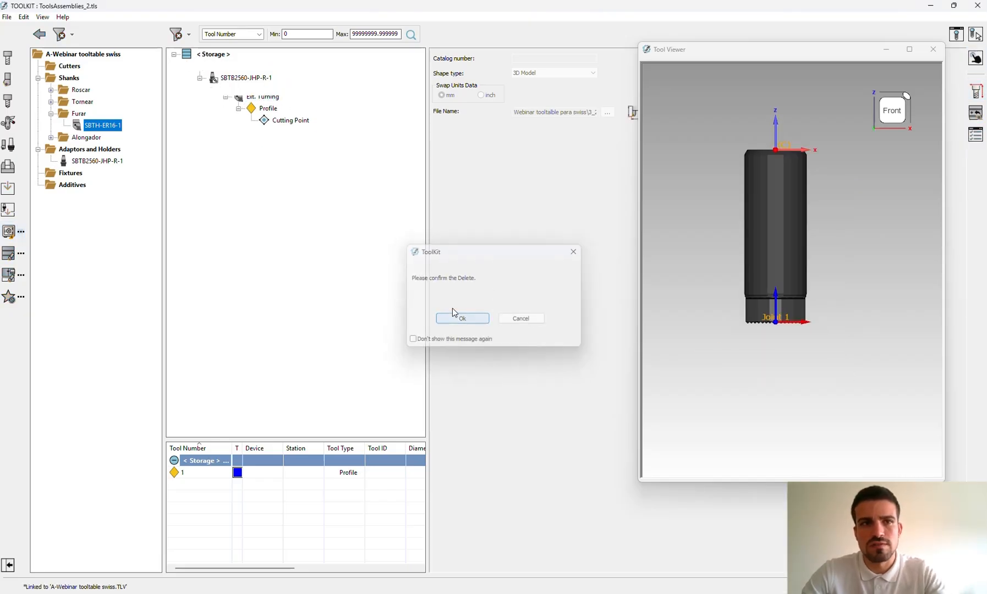
Step: Mount the SBTH-ER16-1 shank onto the SBTB2560-JHP-R-1 holder
drag(110, 125, 246, 78)
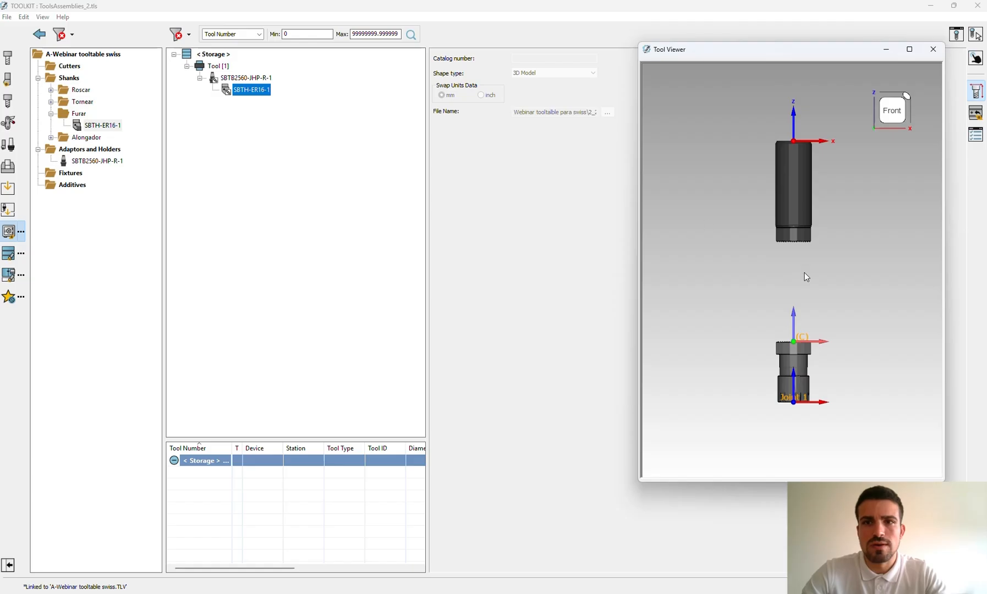
scroll(806, 281, up, 2)
click(976, 119)
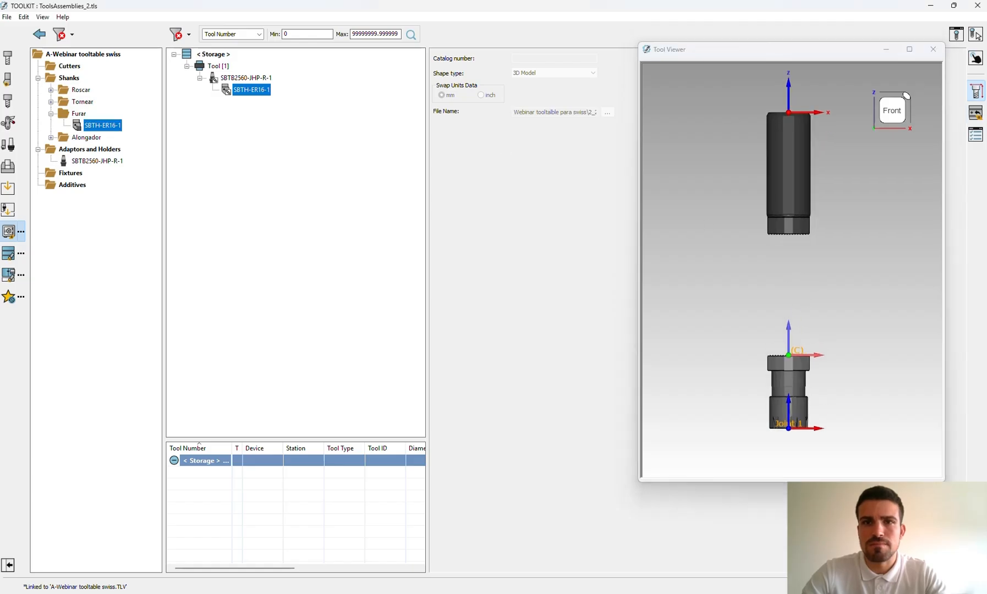
Step: Set the mounting Z offset of the SBTH-ER16-1 shank to 0 so it seats against the holder
click(976, 114)
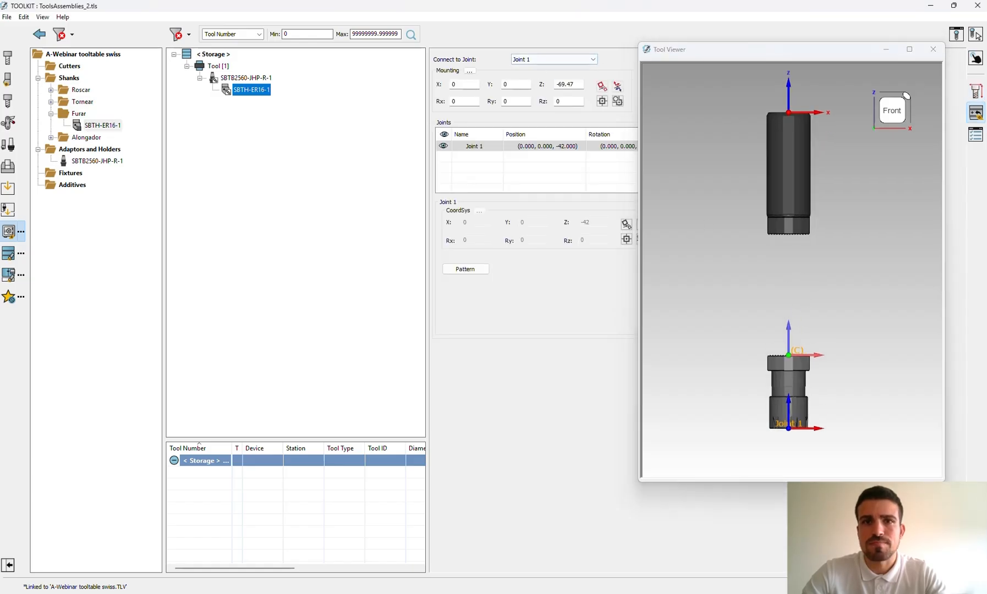
double_click(568, 84)
text(0)
key(Tab)
middle_drag(809, 110, 714, 215)
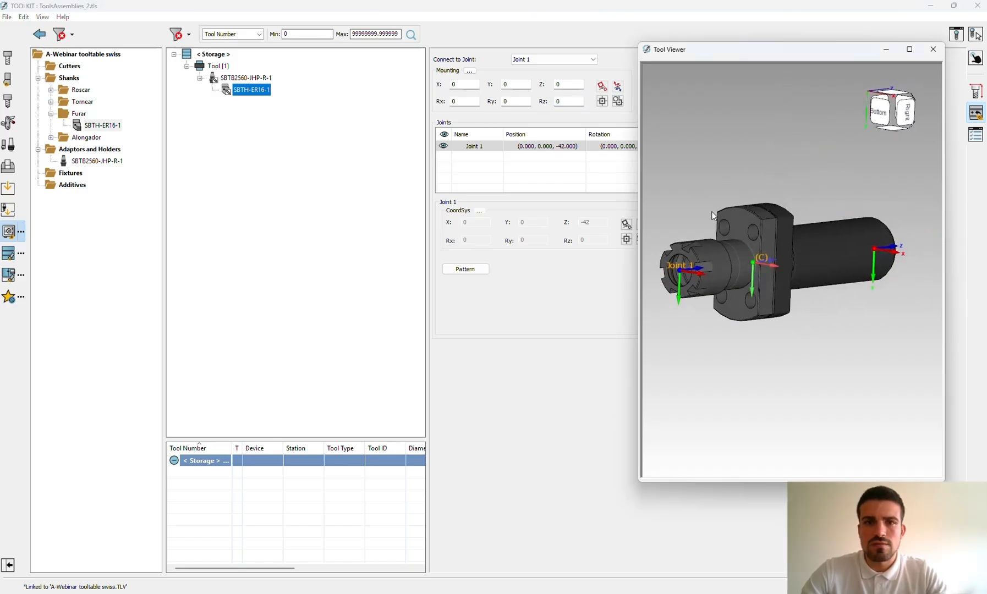
Step: Add a standard DRILL cutter to the SBTH-ER16-1 shank and check it in the tool preview
click(10, 97)
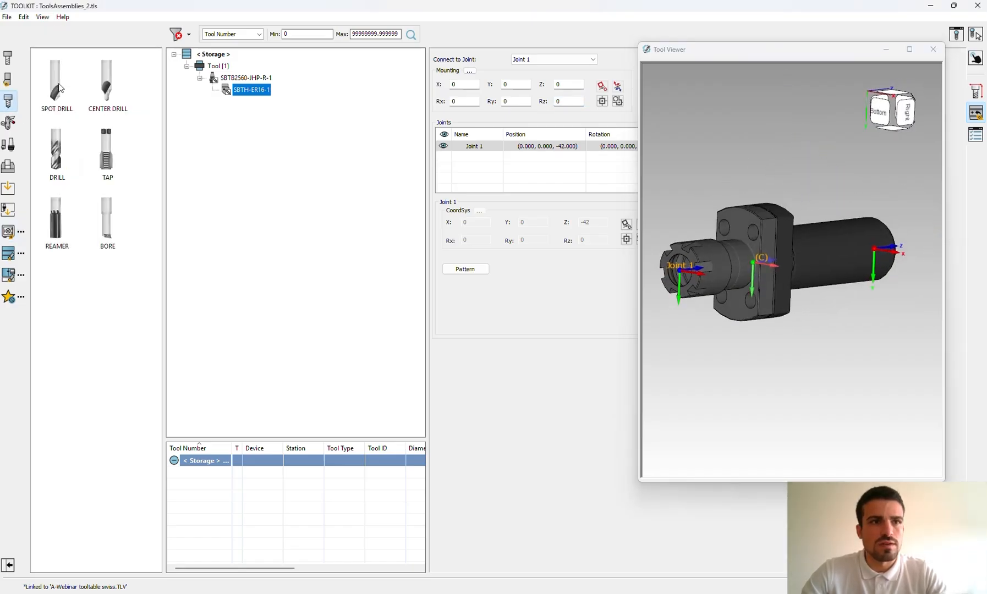
drag(62, 88, 61, 77)
drag(65, 147, 259, 87)
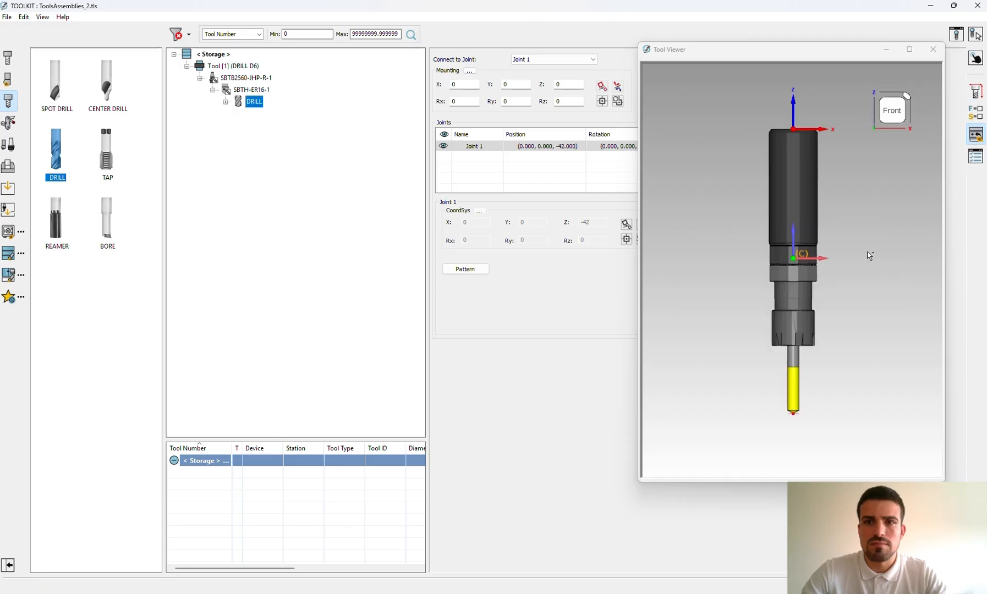
middle_drag(777, 292, 784, 260)
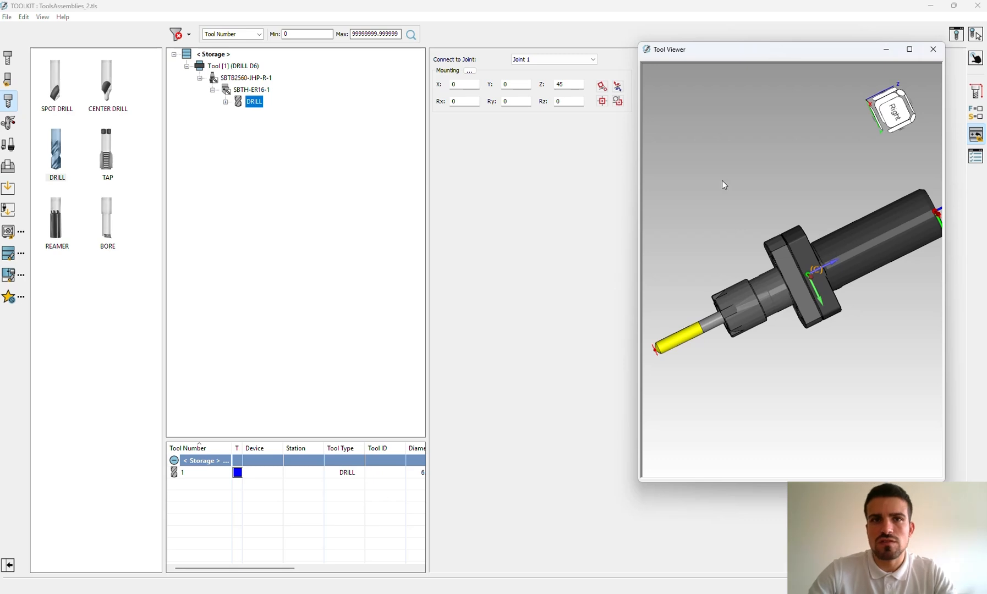
Step: Insert the SBTS15S-JHP-1 extension from the library's Alongador folder between the SBTB2560-JHP-R-1 holder and the SBTH-ER16-1 shank
click(8, 231)
double_click(64, 68)
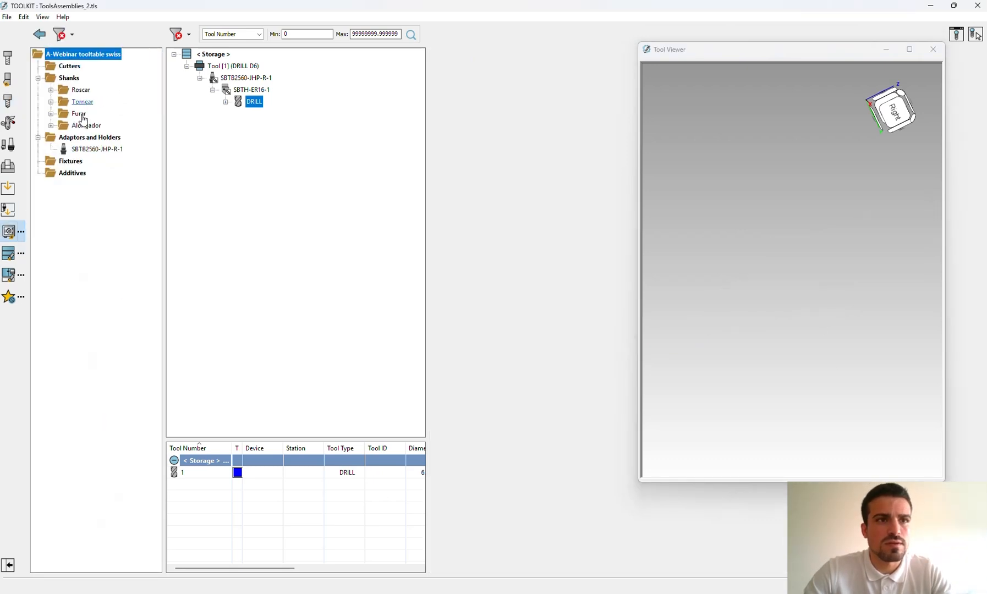
double_click(57, 126)
drag(104, 137, 263, 95)
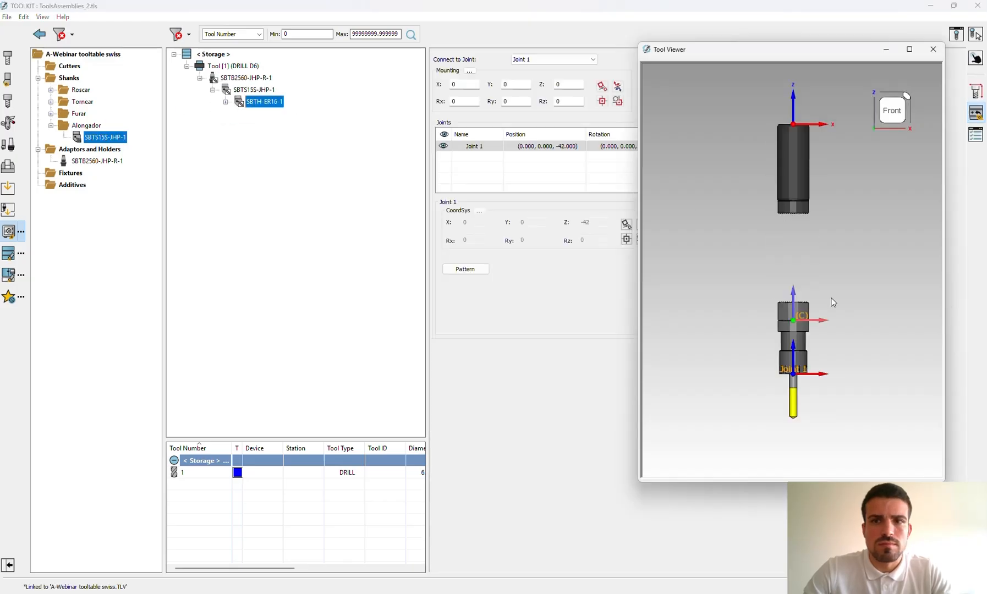
Step: Set the mounting Z offset of the SBTS15S-JHP-1 extension to 0 and check its fit between holder and drilling shank
click(254, 89)
double_click(564, 84)
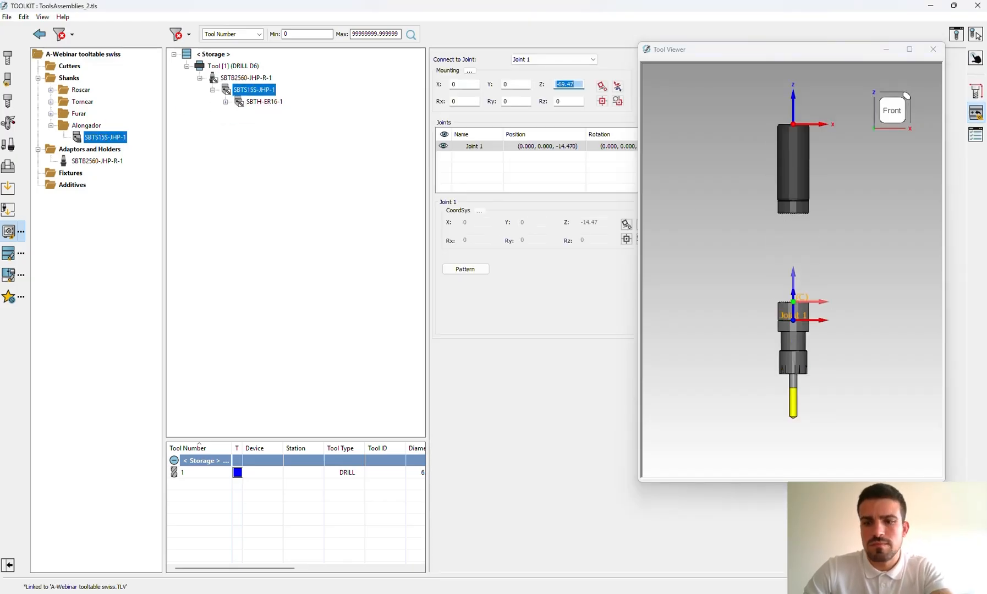
drag(818, 277, 785, 235)
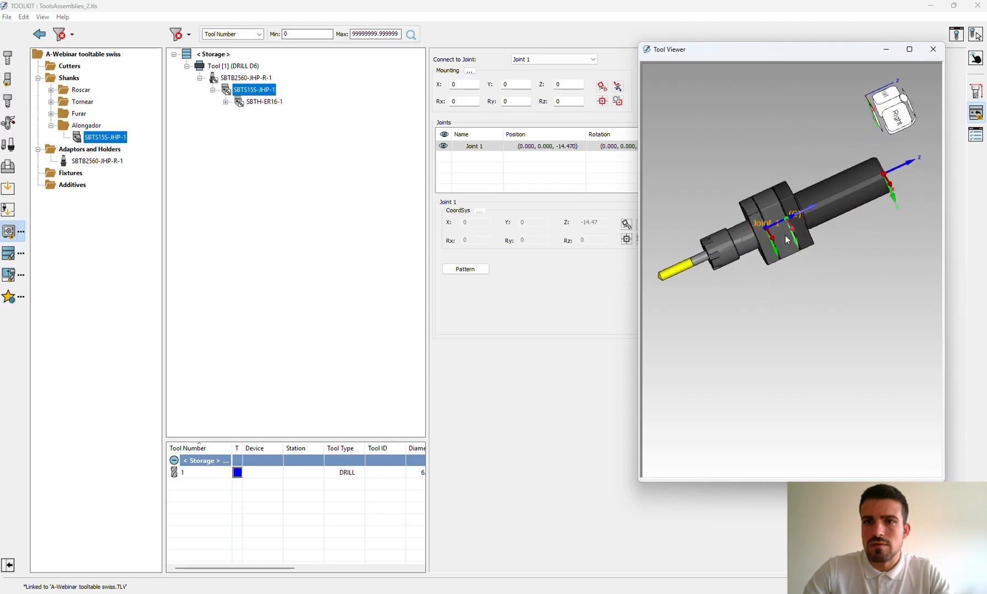
scroll(758, 250, up, 5)
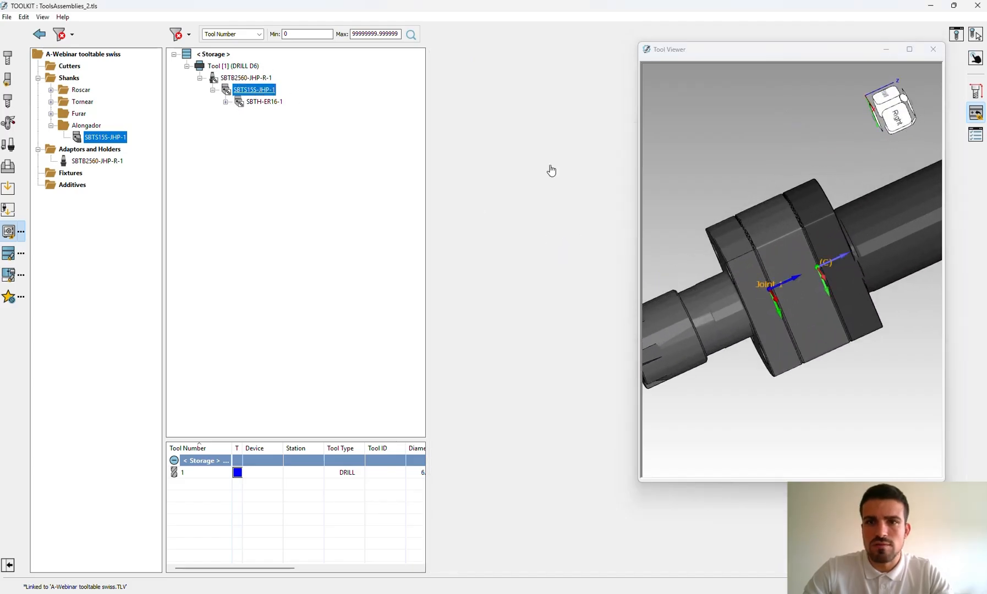
scroll(796, 270, down, 2)
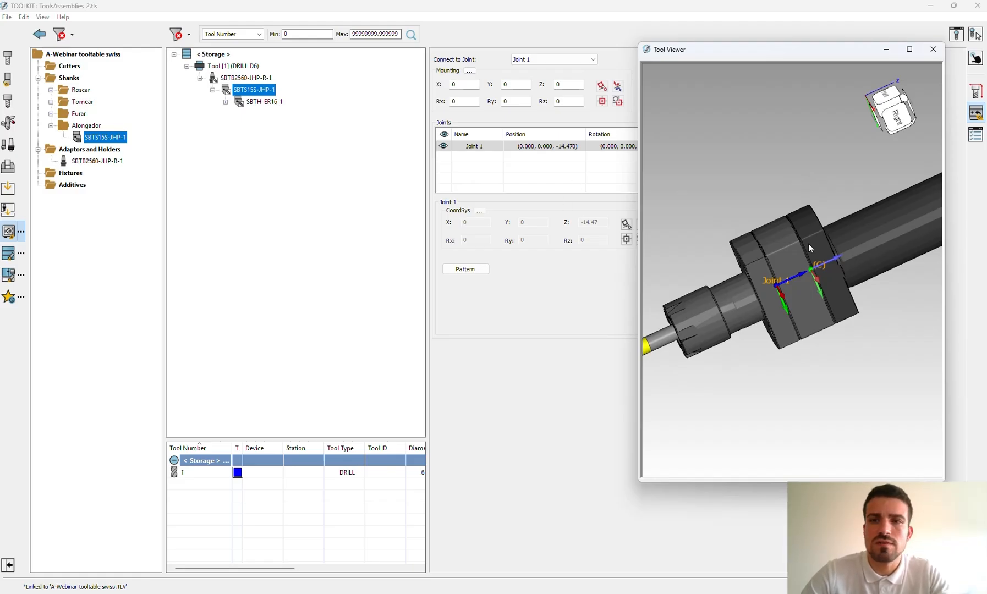
scroll(809, 248, down, 2)
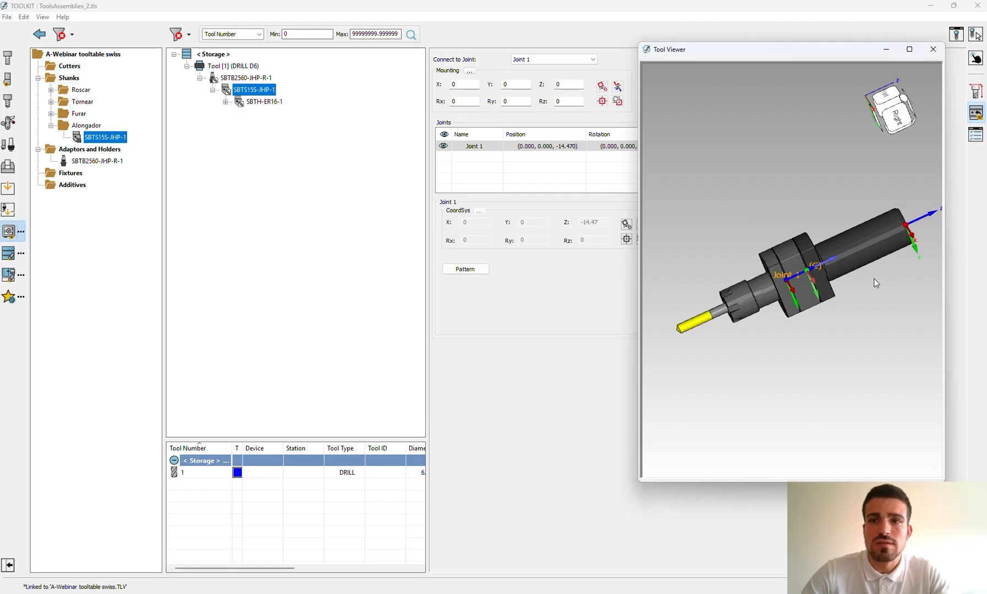
scroll(874, 280, up, 1)
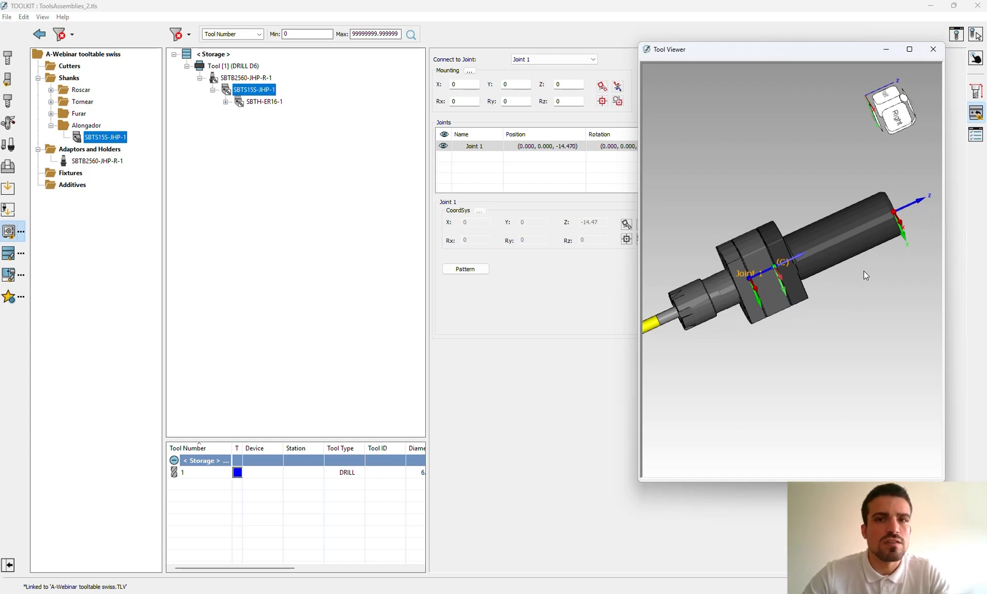
Step: Close the tool assembly table ToolsAssemblies_2.tls without saving its changes
click(973, 8)
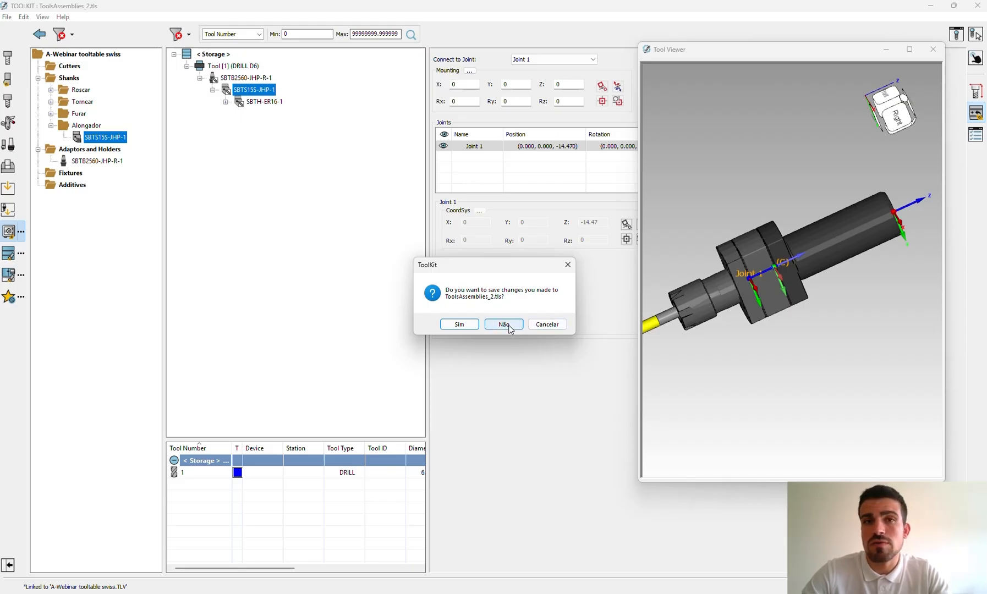
click(543, 327)
click(815, 124)
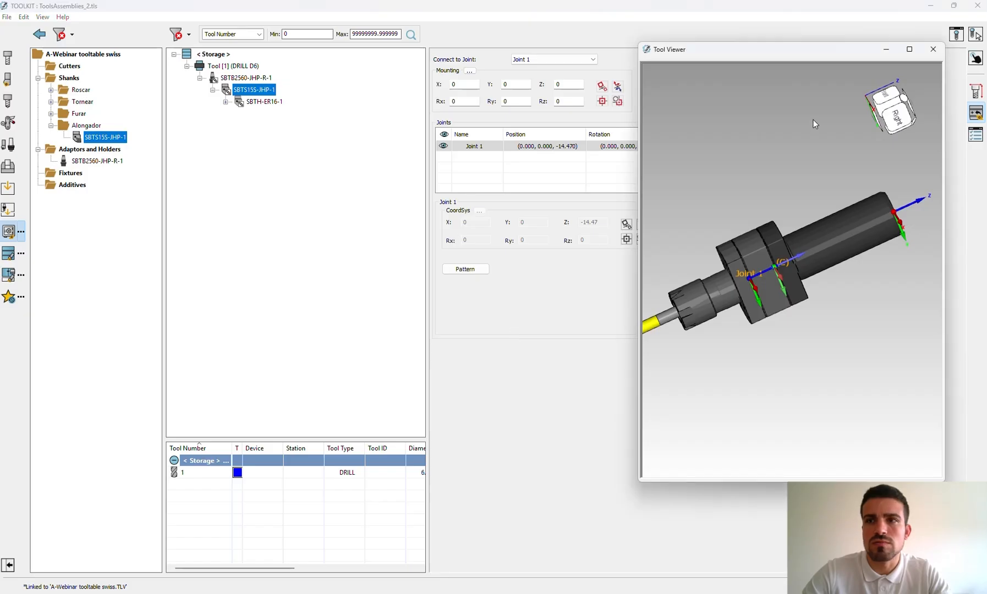
click(977, 7)
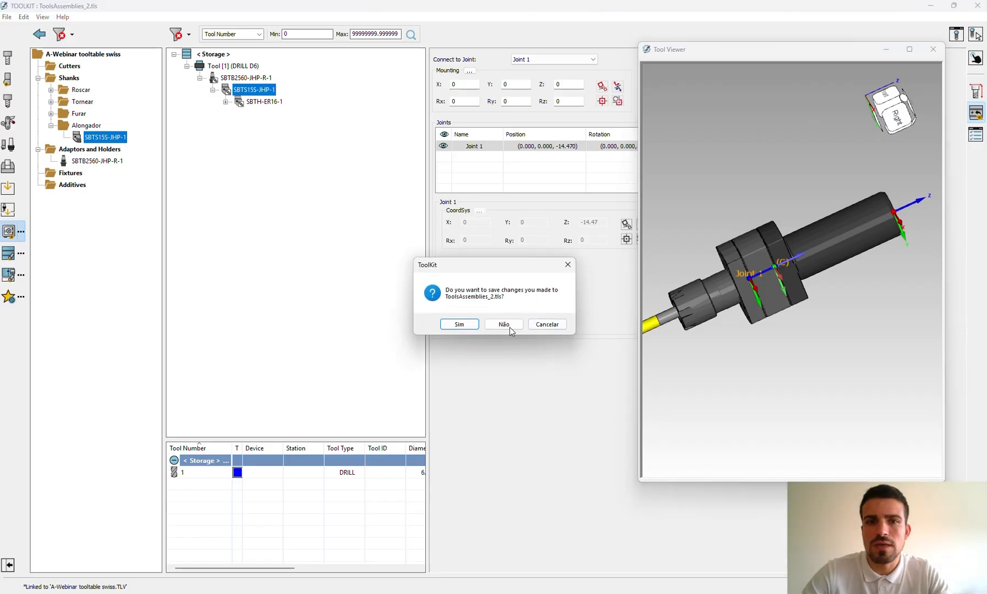
click(509, 326)
Step: Switch to the open SOLIDWORKS assembly 6404228-PICCO R 047.6-30 and examine the boring bar from several angles
click(554, 178)
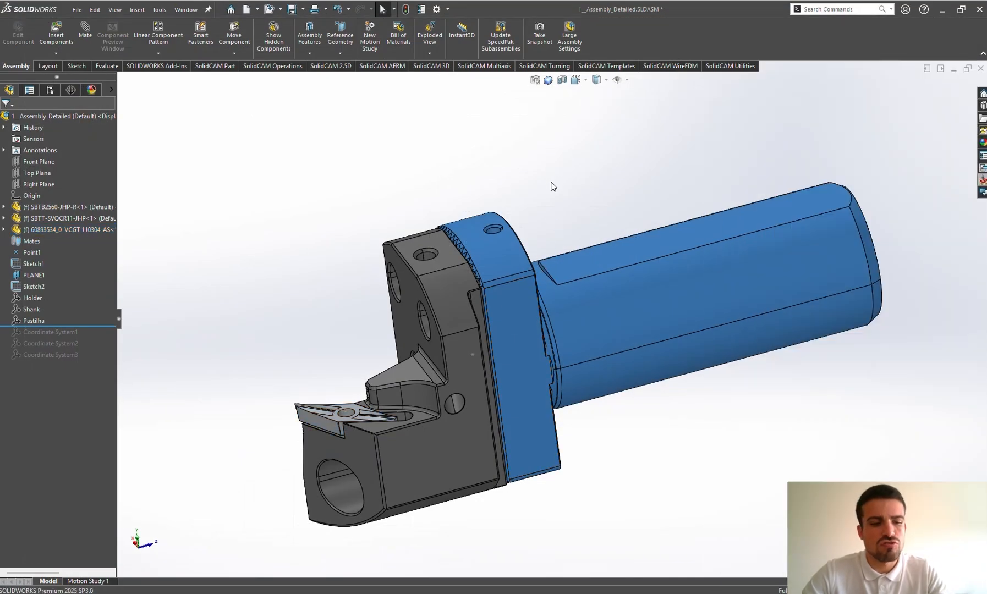
key(alt+Tab)
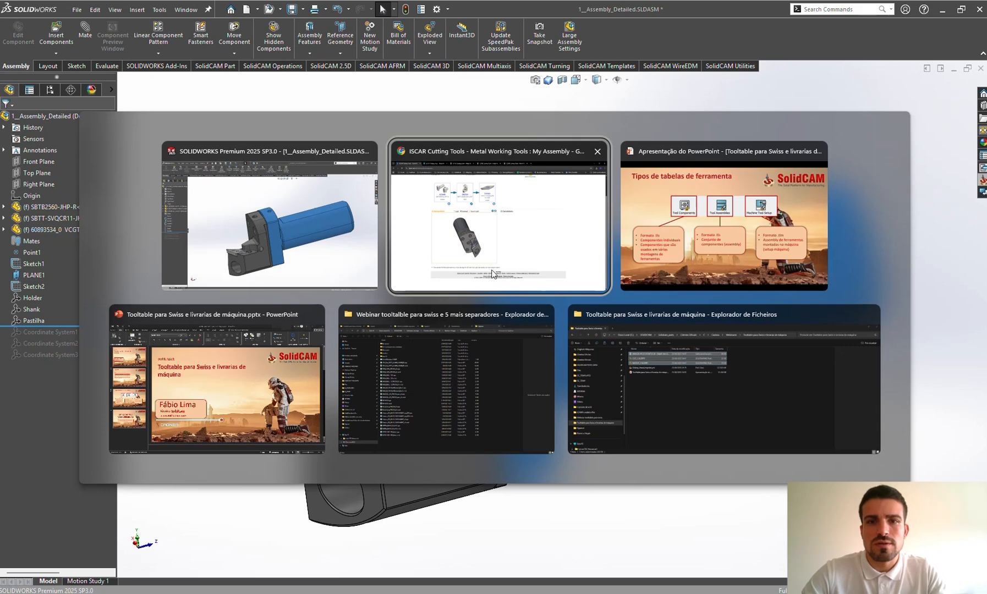
click(316, 198)
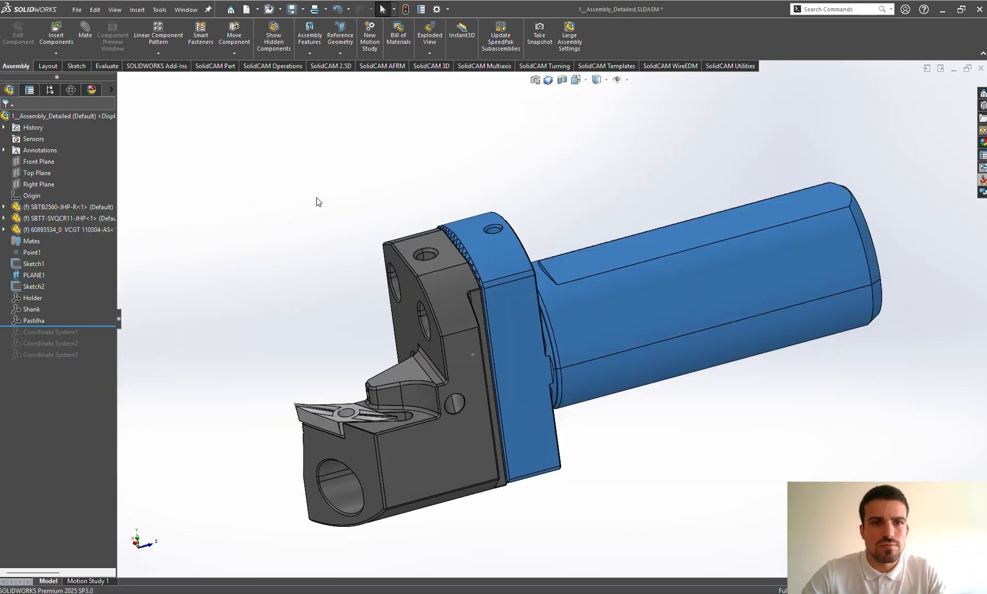
key(ctrl+Tab)
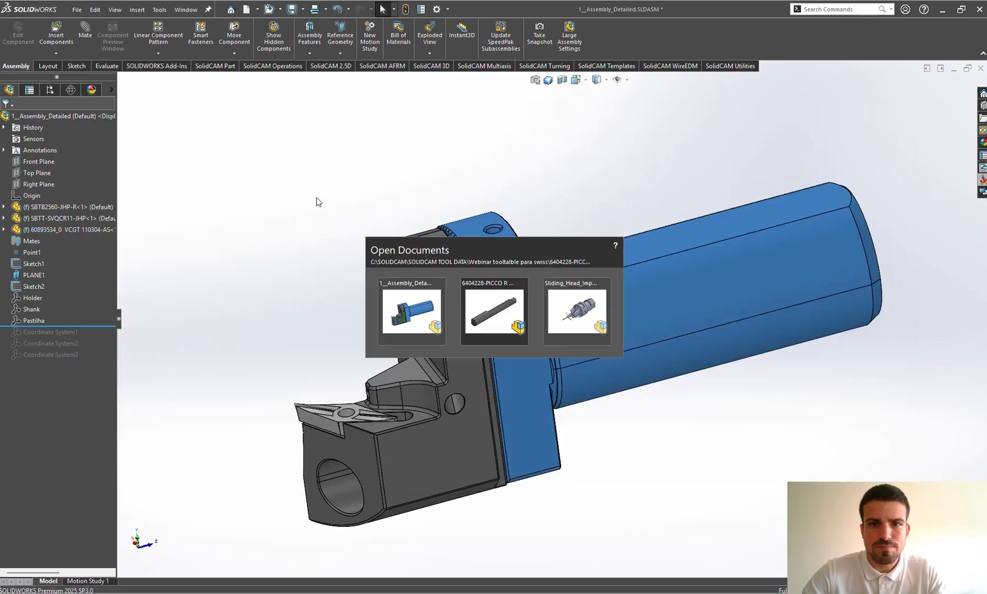
click(474, 290)
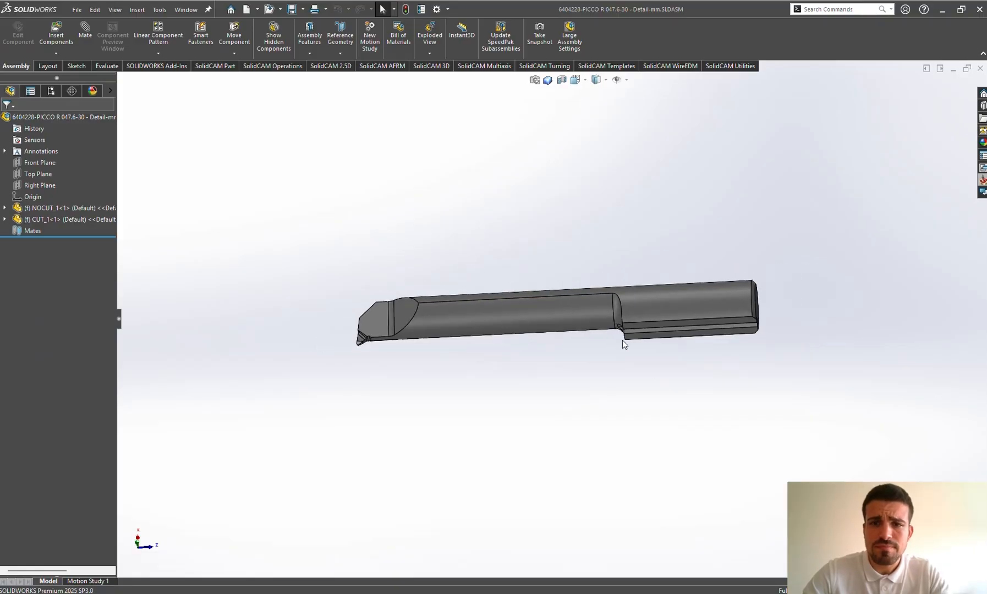
middle_drag(622, 340, 701, 304)
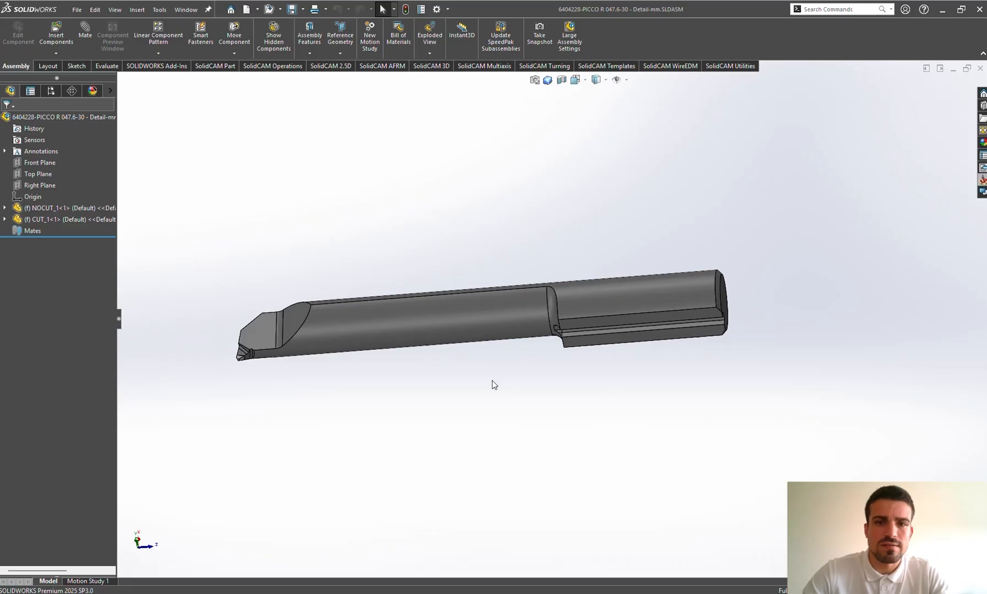
middle_drag(613, 370, 627, 337)
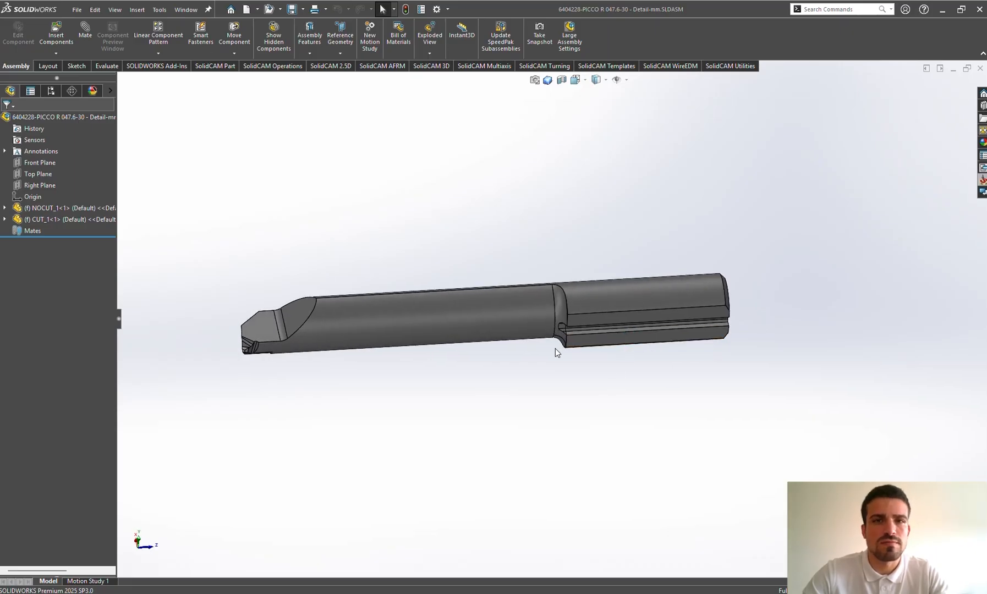
middle_drag(555, 349, 528, 259)
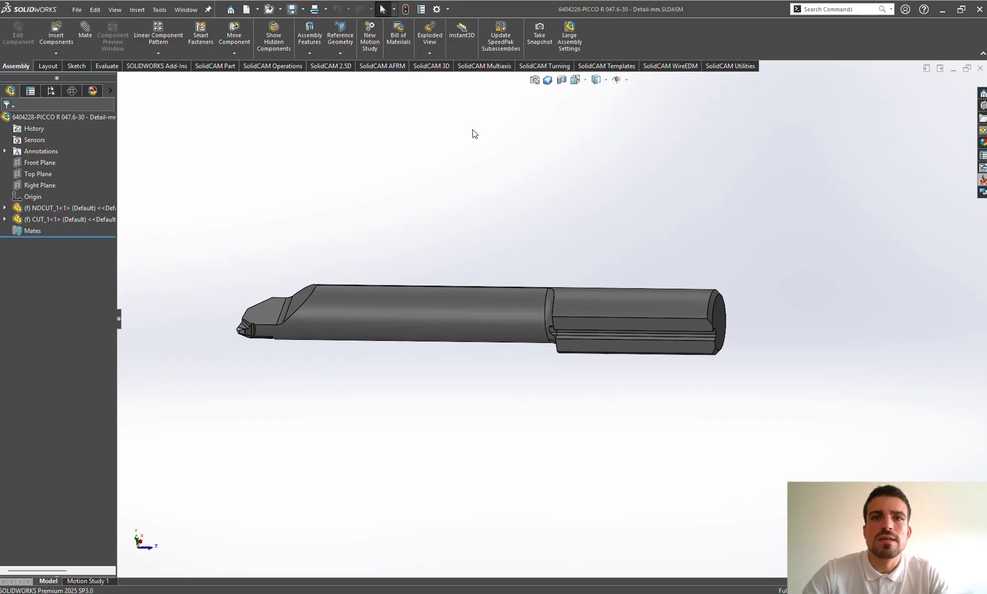
Step: Create a reference point at the centre of the flat end face on the bar's shank side
click(344, 50)
click(383, 100)
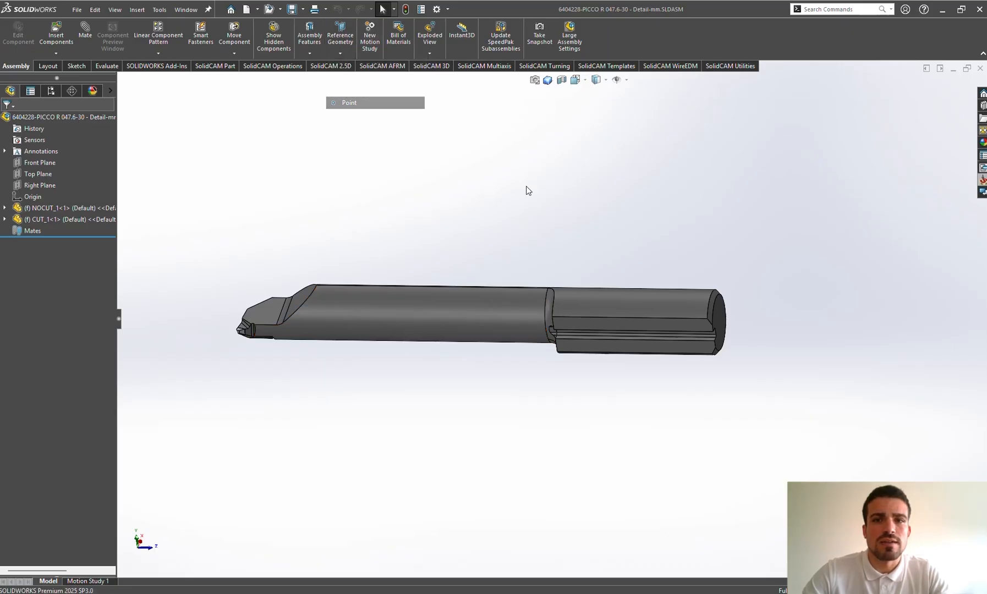
middle_drag(605, 259, 650, 292)
click(703, 331)
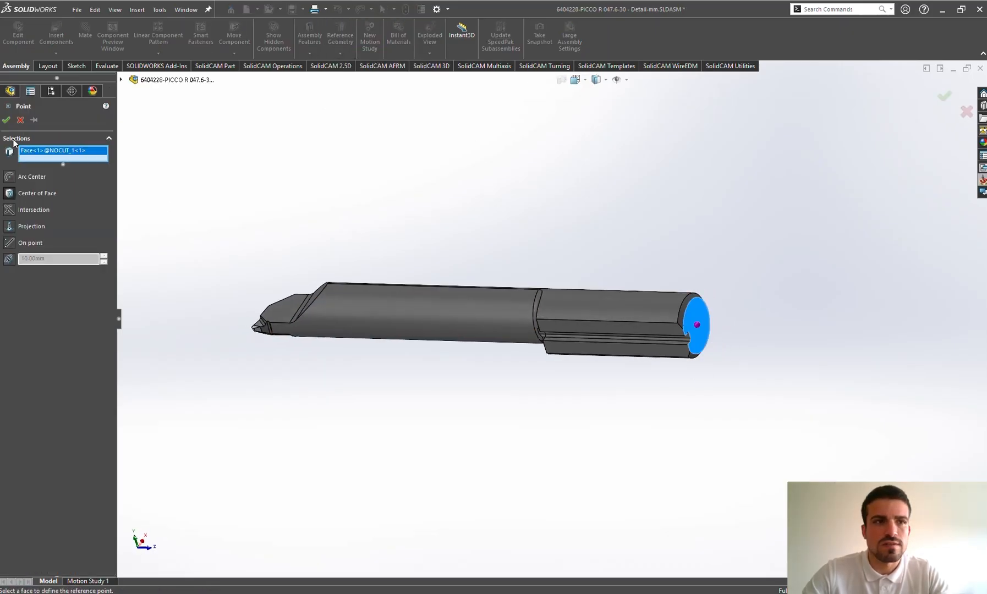
click(6, 120)
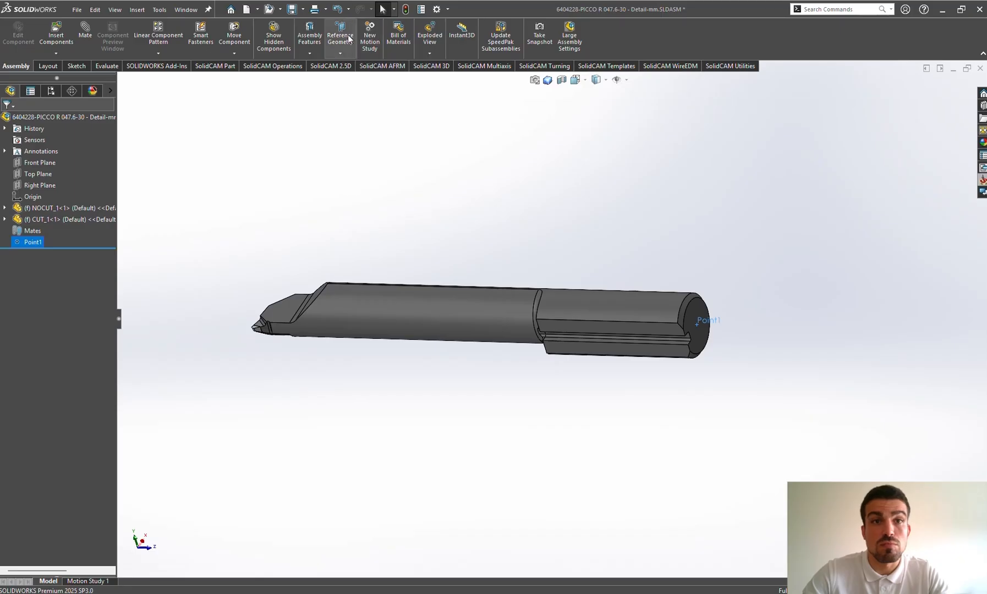
Step: Create a coordinate system at the end-face reference point, keeping the default axis orientation
click(341, 52)
click(374, 90)
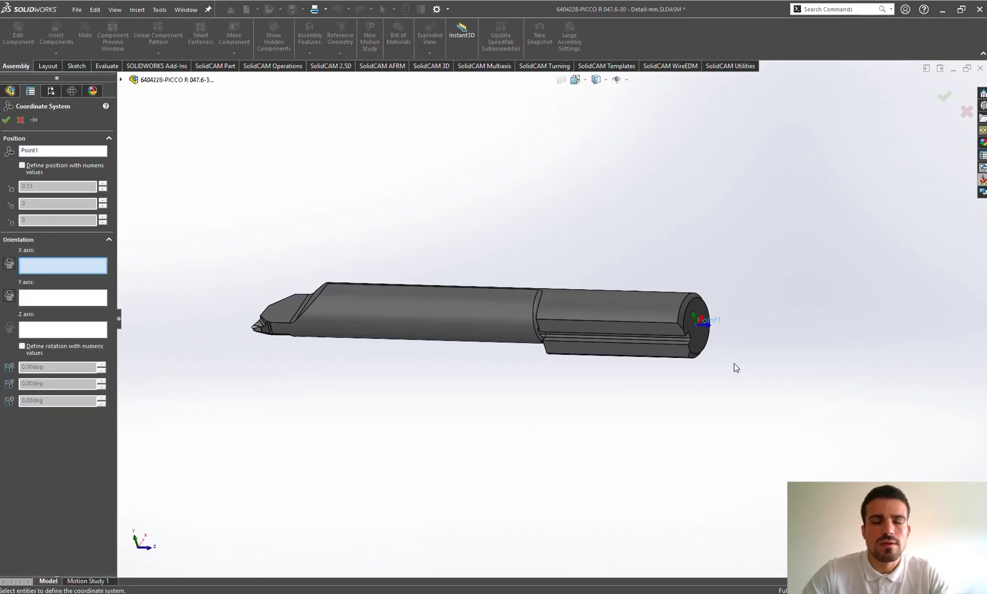
scroll(732, 366, down, 3)
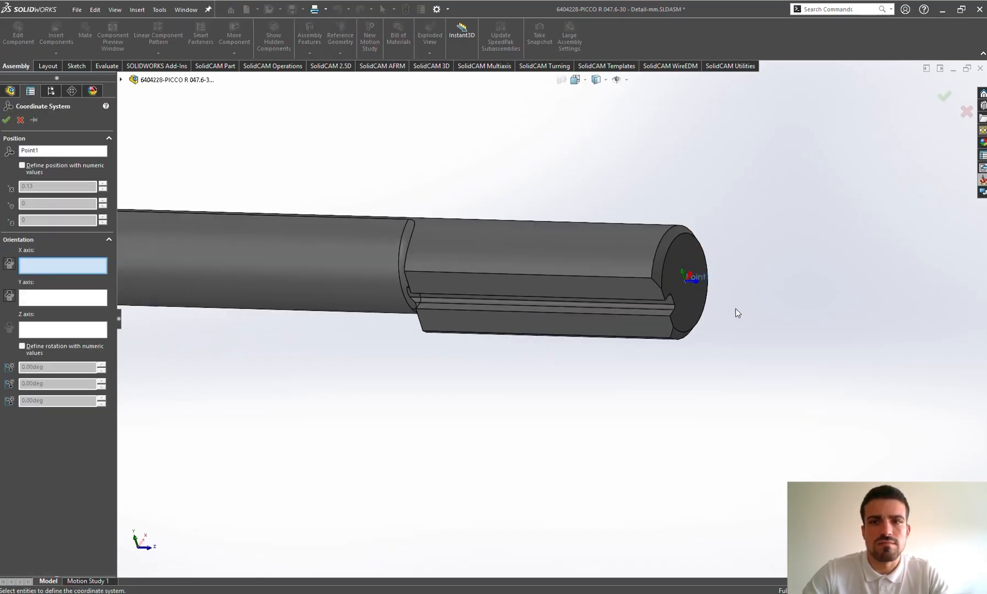
scroll(738, 313, up, 3)
middle_drag(737, 313, 621, 238)
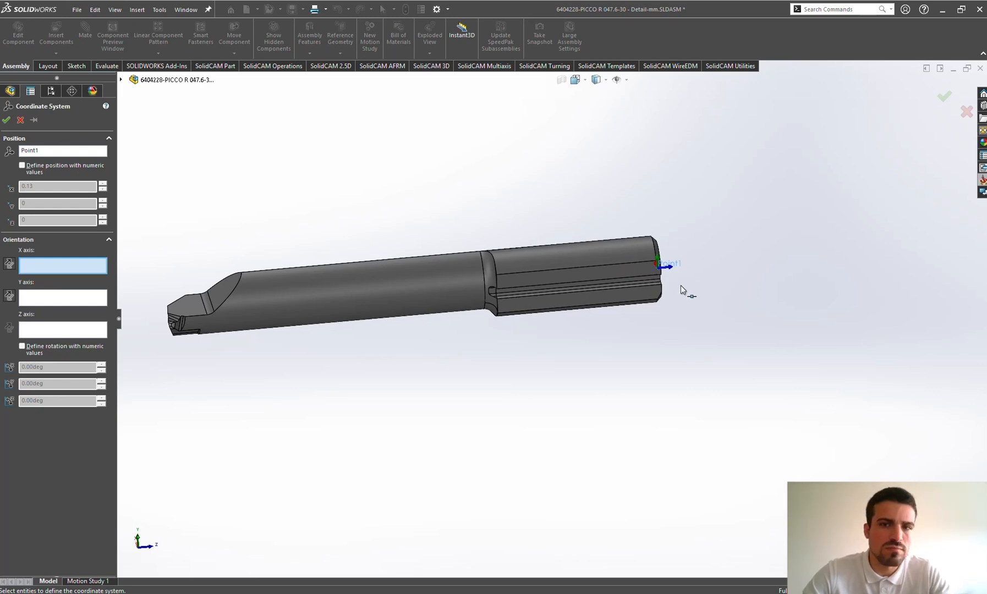
click(6, 120)
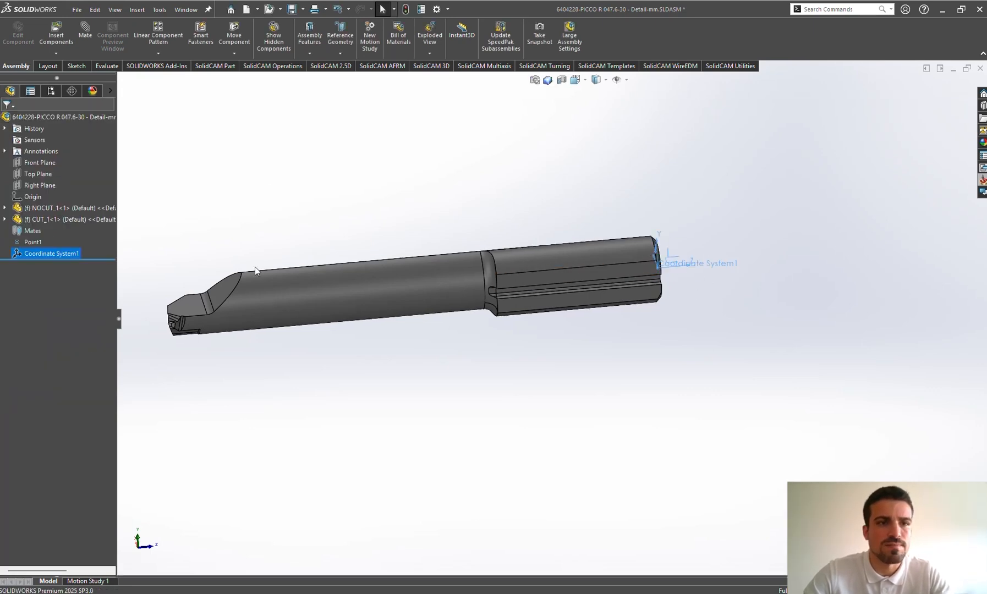
Step: Rename the new coordinate system at the bar's end face as Shank
click(25, 253)
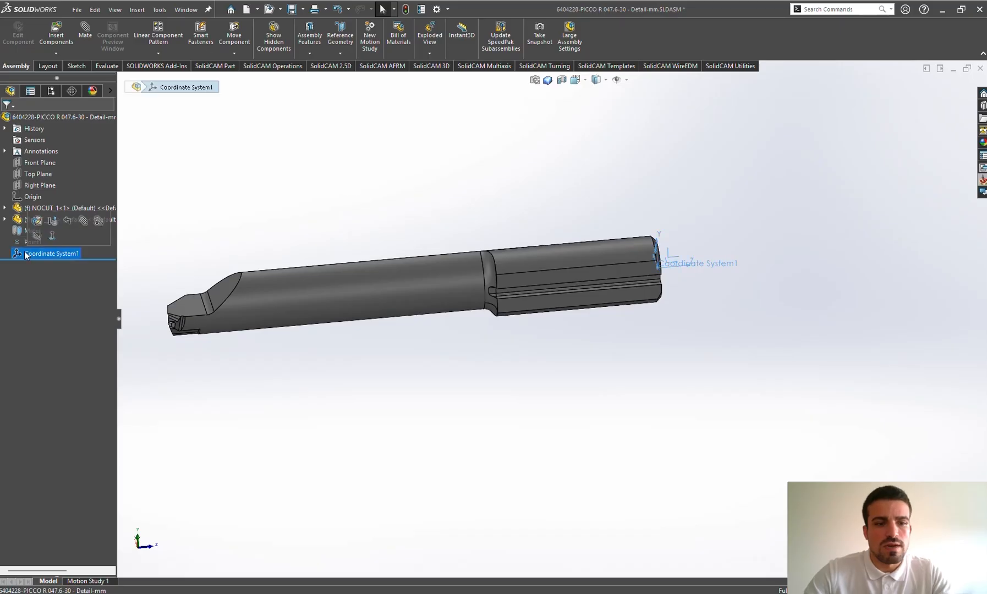
click(25, 253)
text(sHANK)
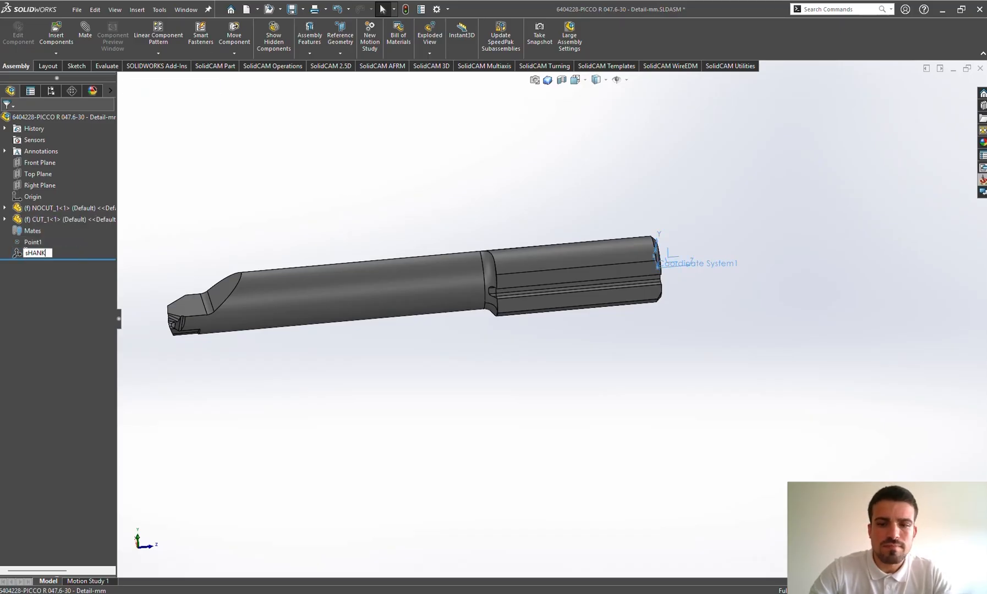
key(Return)
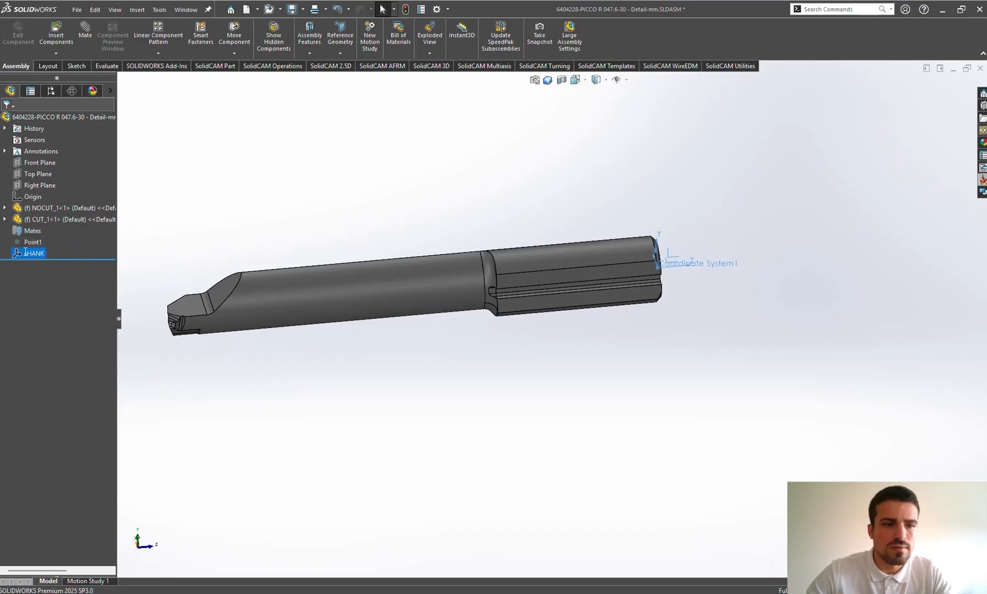
click(24, 253)
text(S)
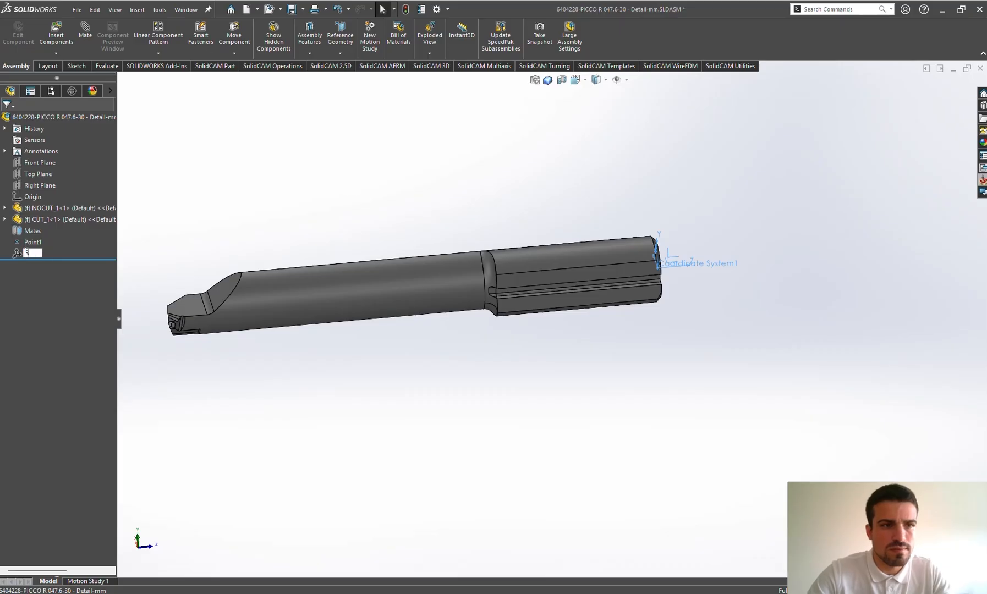
text(hank)
key(Return)
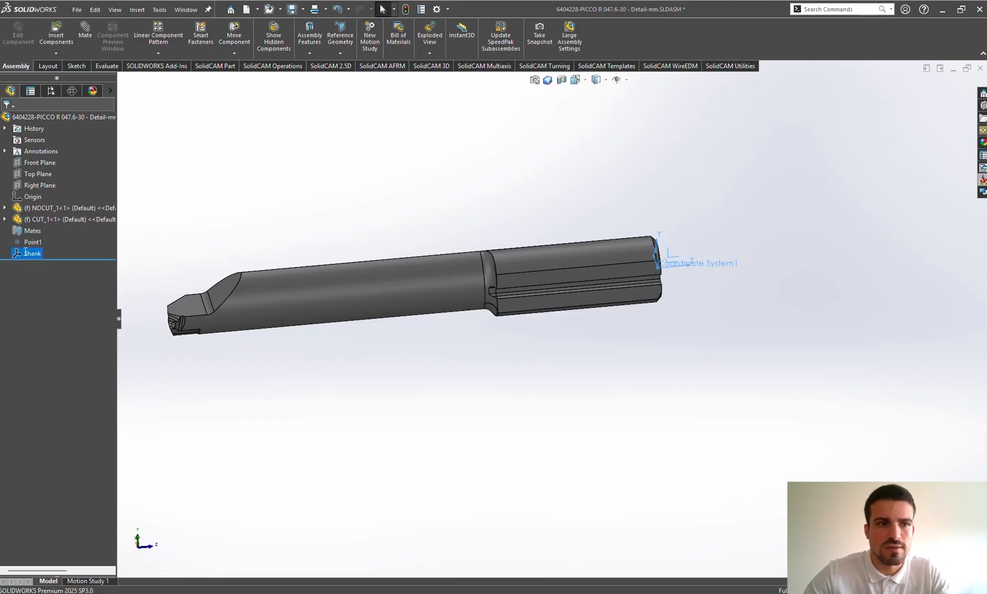
Step: Examine the boring bar's cutting tip up close, temporarily hiding and redisplaying the CUT_1 component to see its extent
click(220, 266)
scroll(449, 361, up, 2)
scroll(316, 305, down, 8)
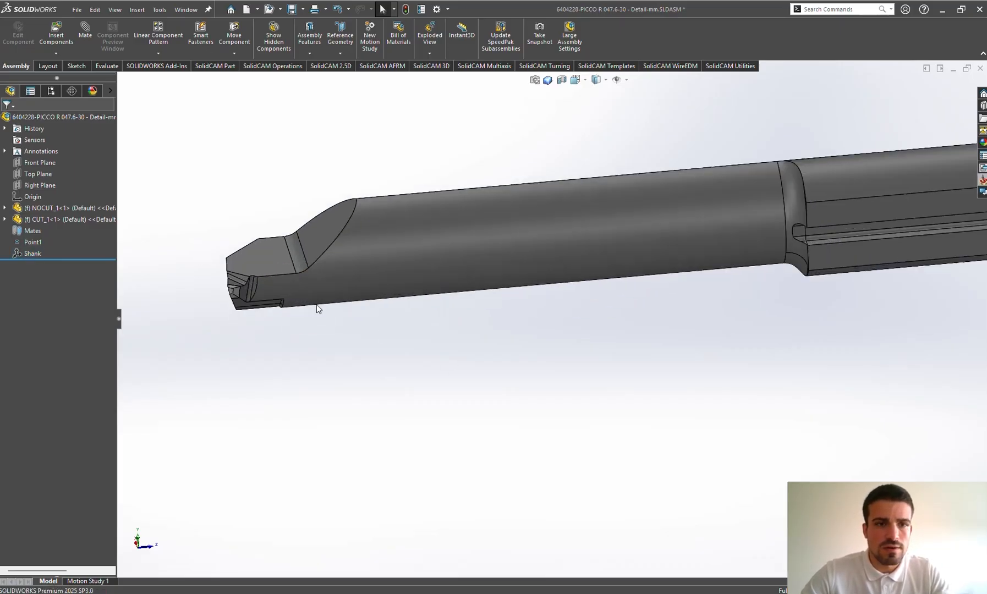
scroll(214, 275, down, 3)
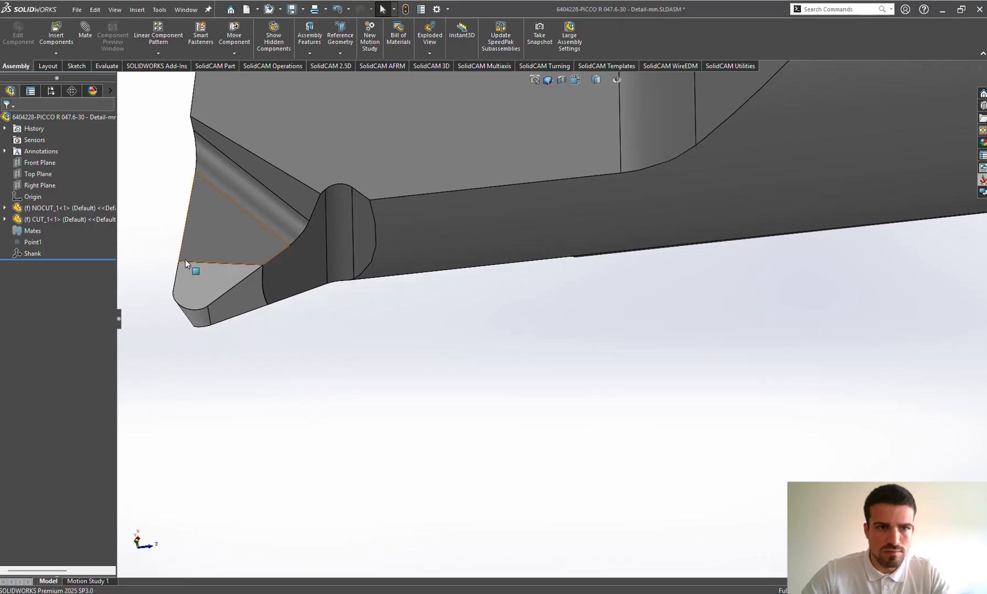
key(Tab)
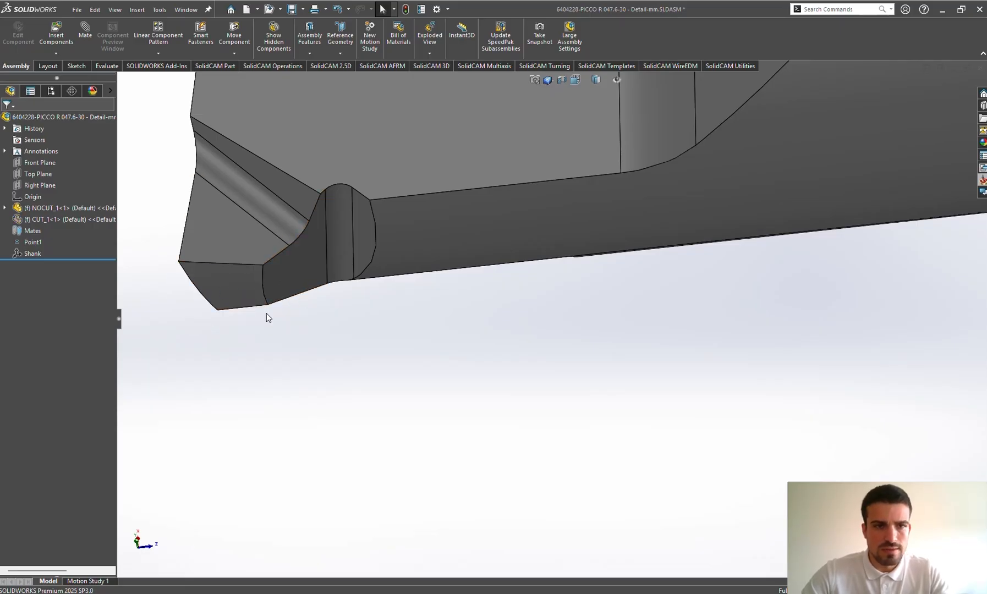
scroll(513, 340, up, 6)
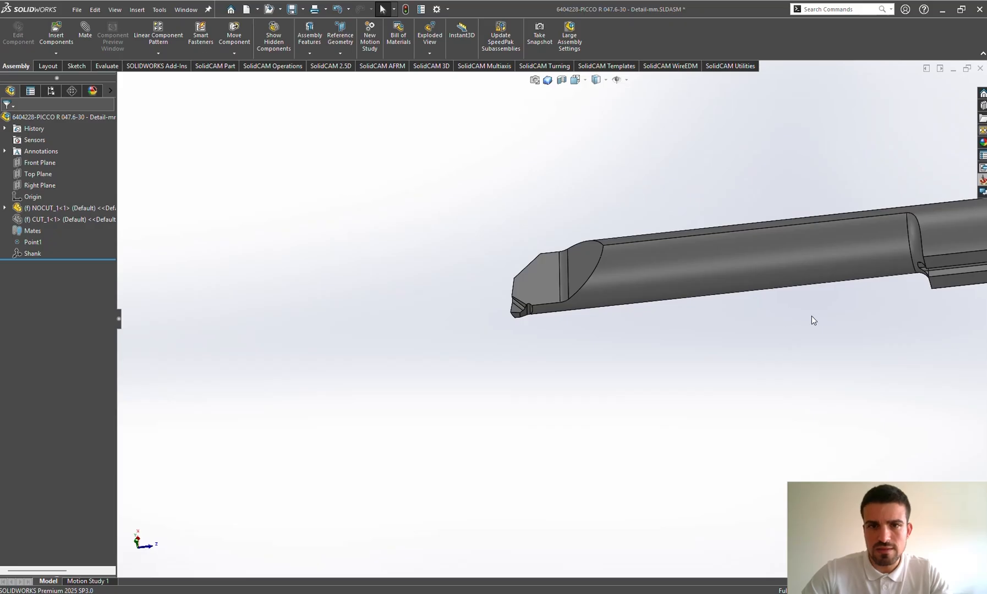
scroll(823, 319, down, 2)
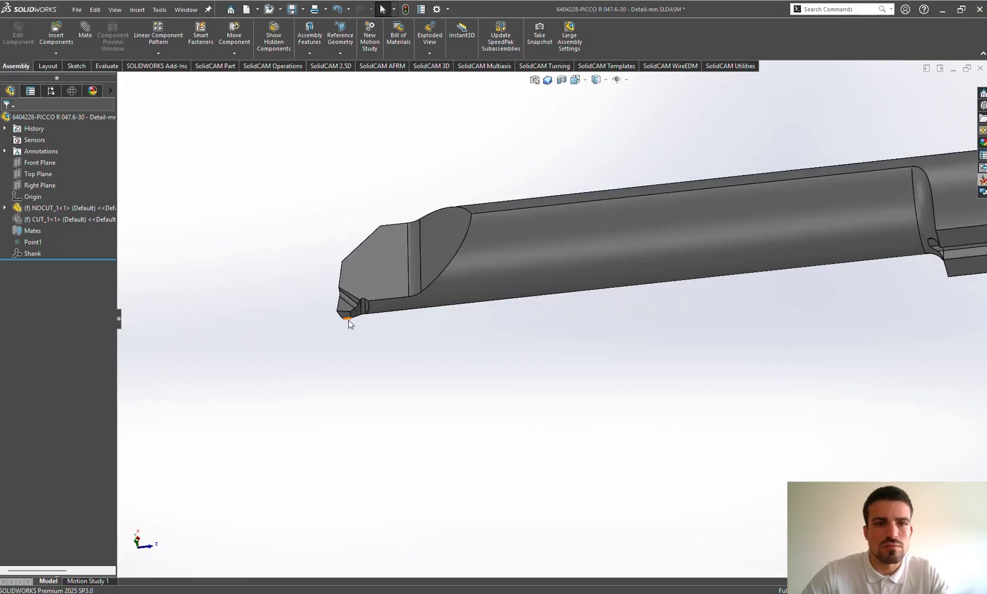
key(shift+Tab)
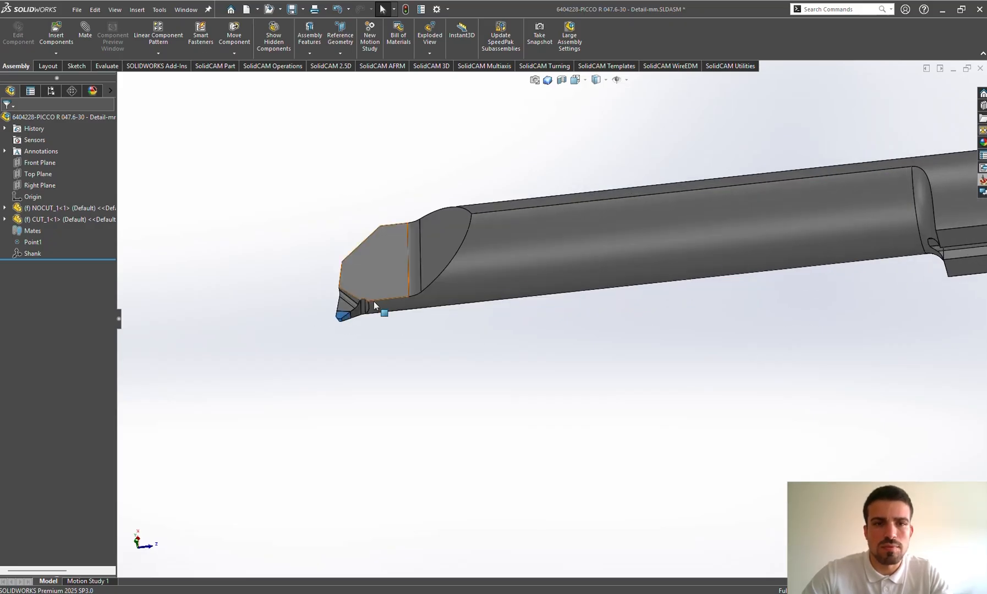
scroll(467, 317, down, 3)
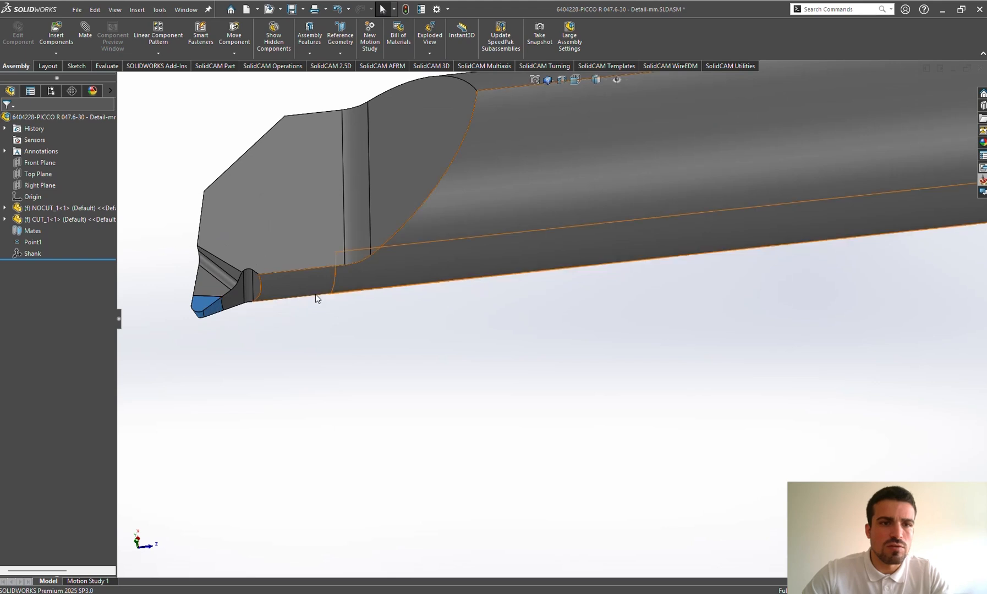
scroll(259, 295, down, 2)
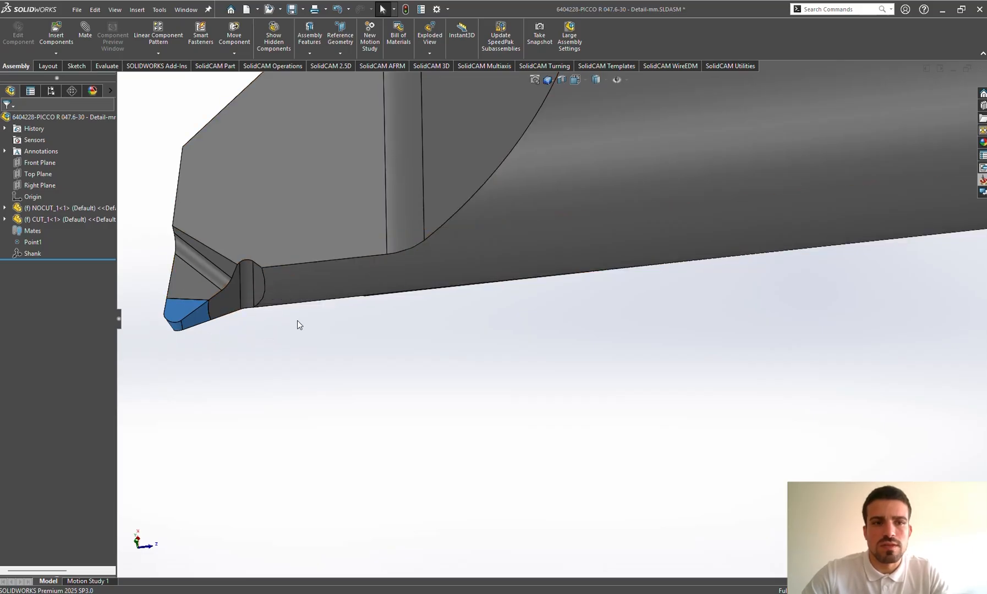
middle_drag(306, 279, 332, 251)
scroll(323, 269, up, 3)
scroll(324, 269, down, 1)
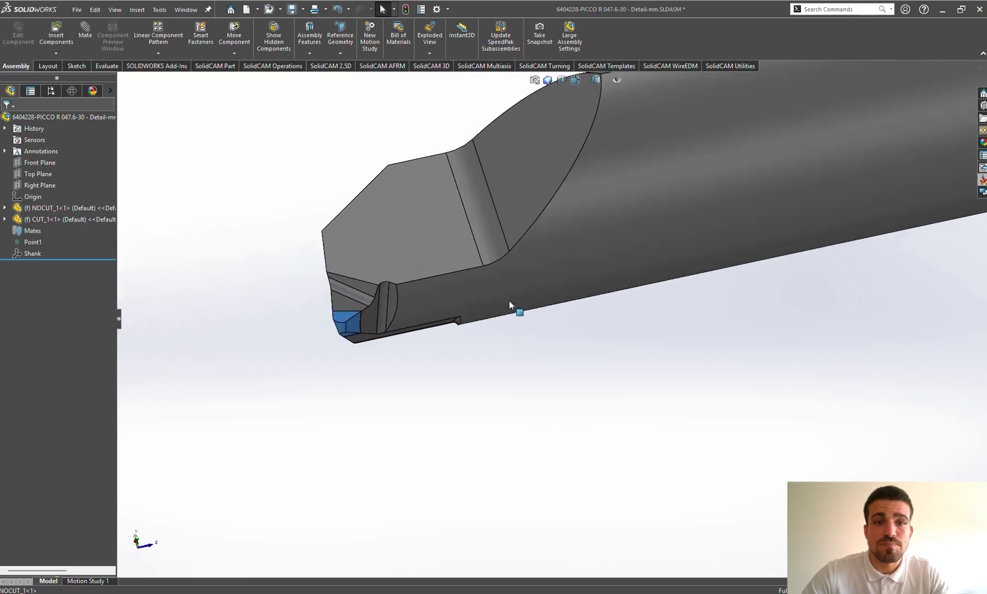
middle_drag(509, 301, 520, 264)
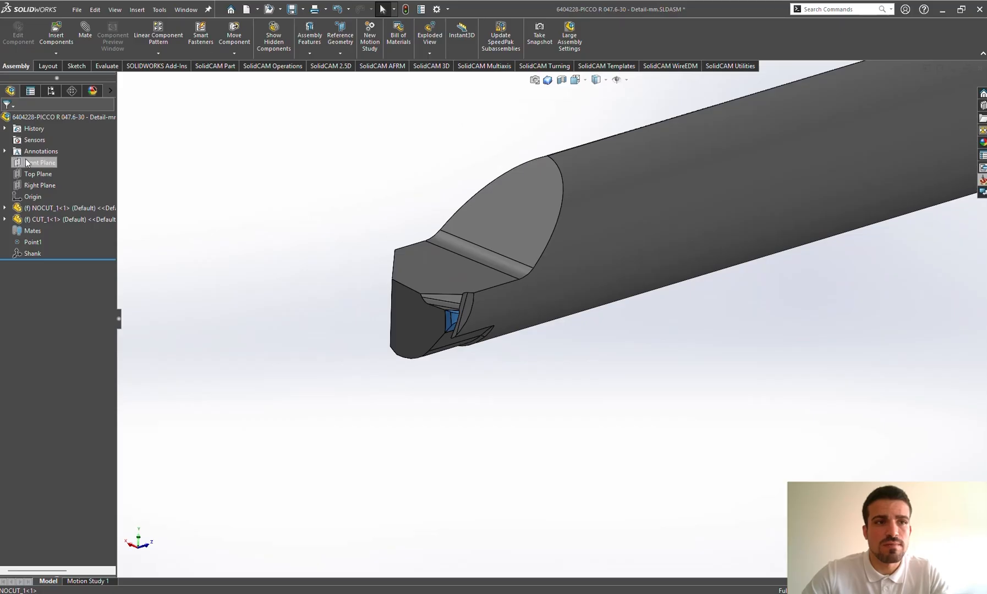
Step: Start a sketch on the Front Plane and draw a horizontal line about 6.6 mm long across the bar's upper half
click(26, 163)
click(39, 144)
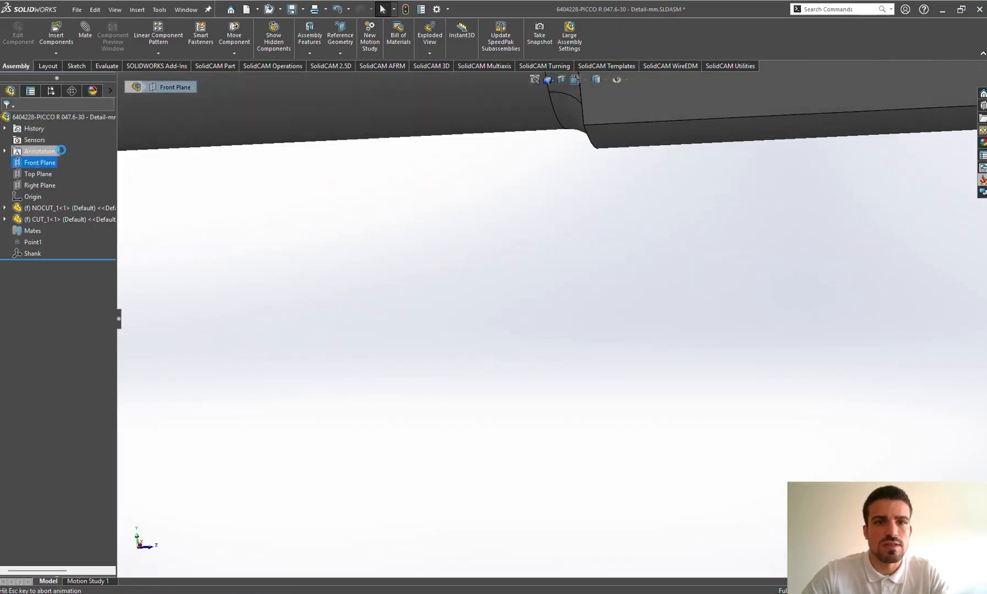
key(ctrl+8)
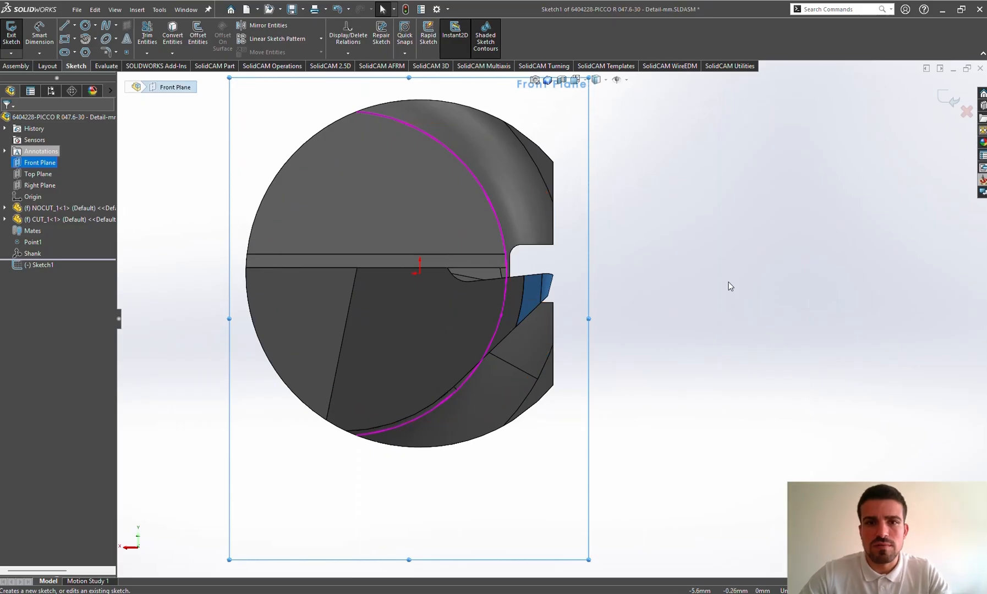
click(696, 277)
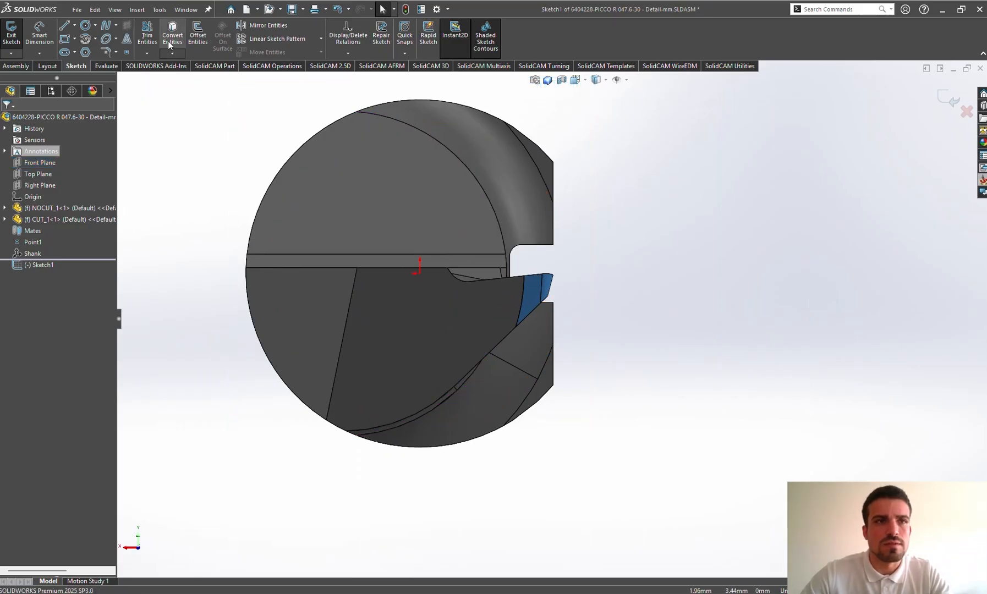
click(65, 26)
click(221, 187)
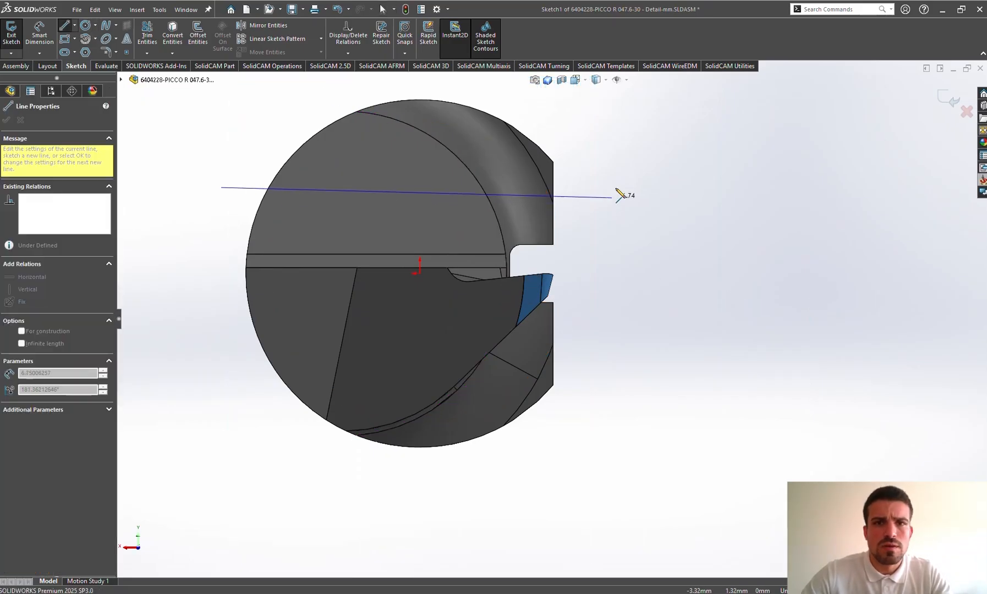
click(605, 188)
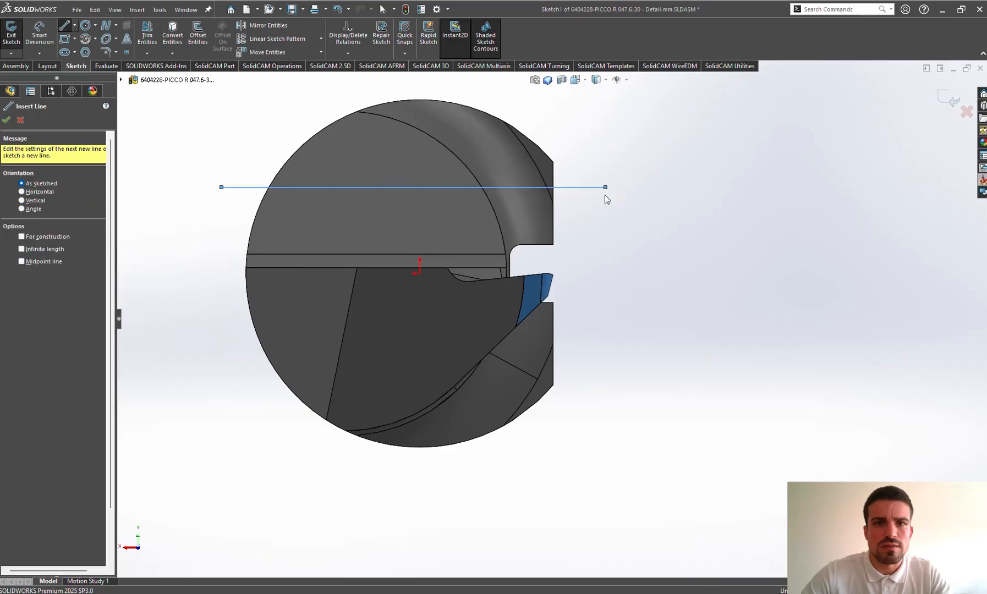
key(Escape)
Step: Make the sketched line tangent to the curved upper edge of the CUT_1 cutting tip and exit the sketch
click(578, 187)
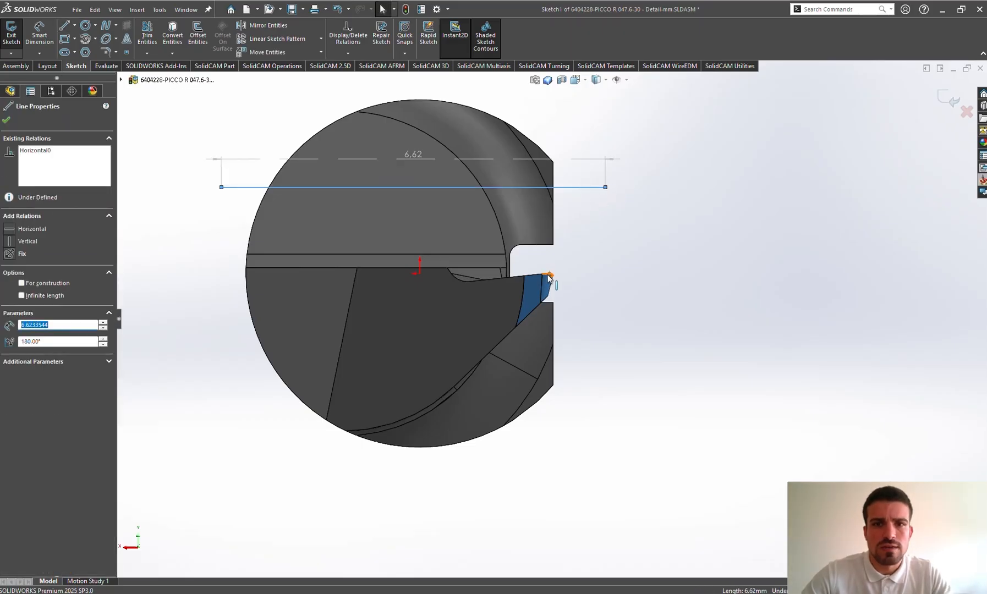
ctrl+click(348, 306)
click(15, 300)
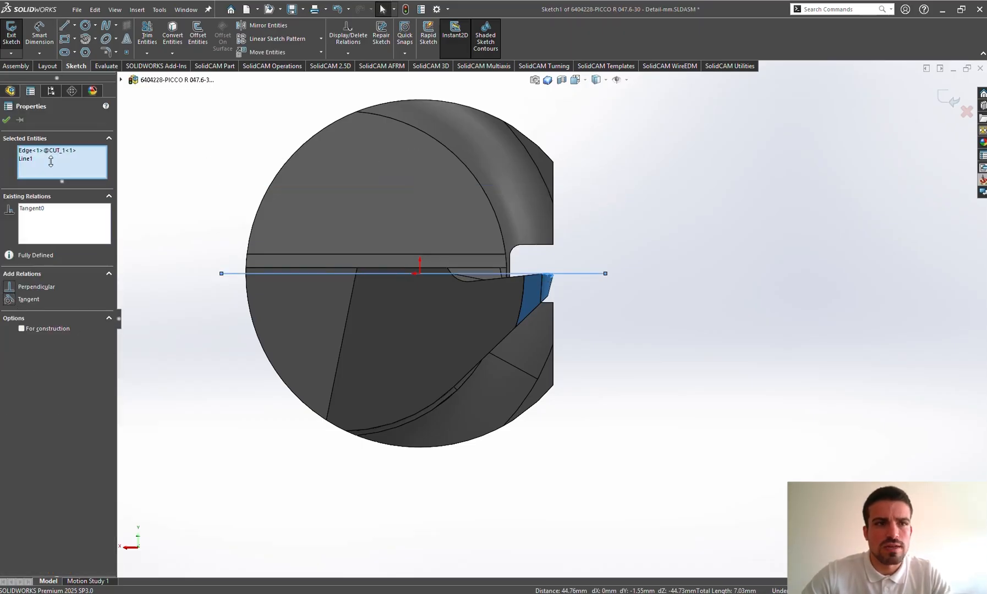
click(7, 120)
scroll(586, 330, down, 8)
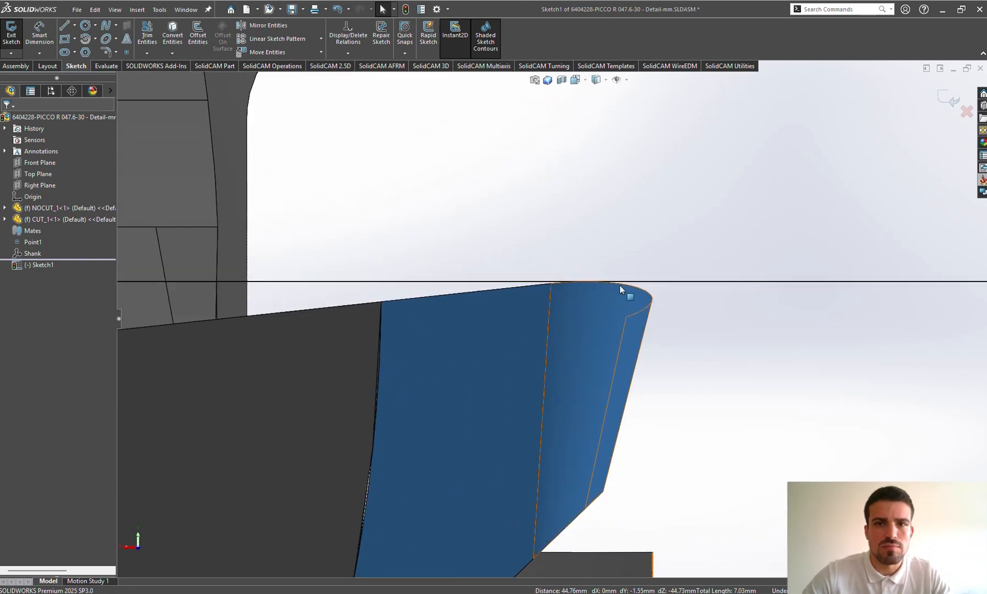
scroll(595, 319, up, 10)
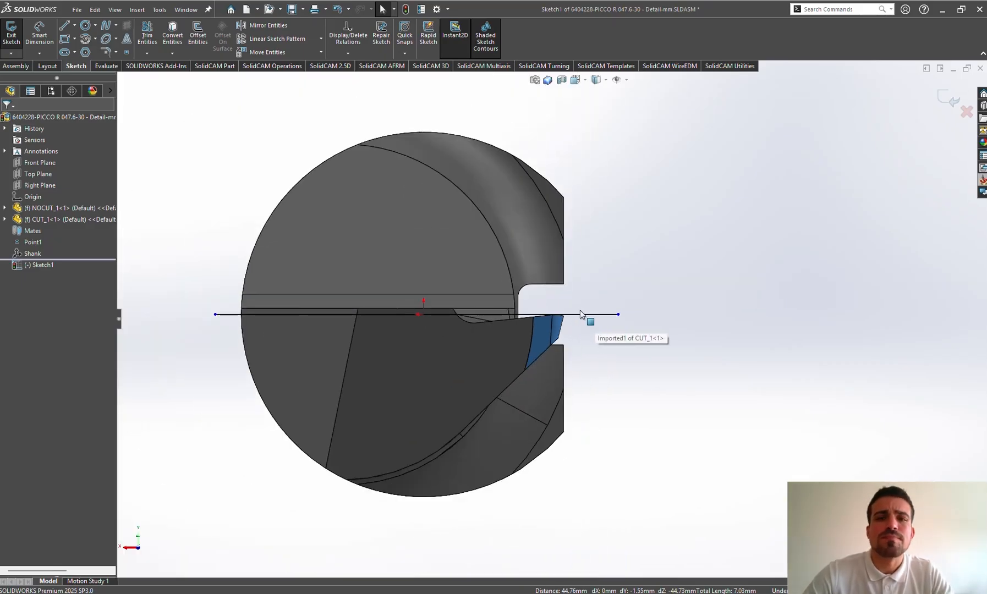
scroll(562, 318, up, 5)
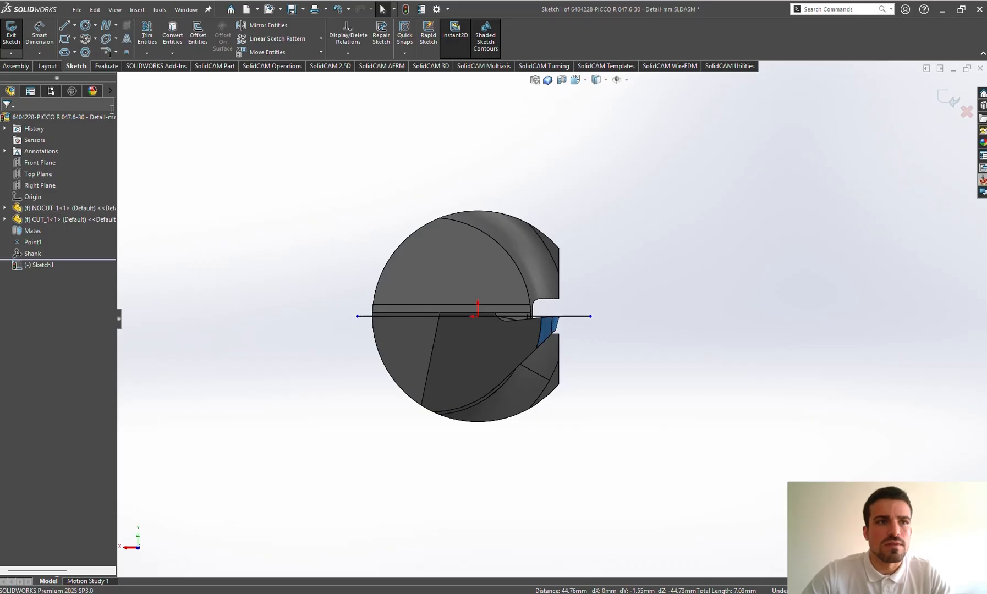
click(11, 32)
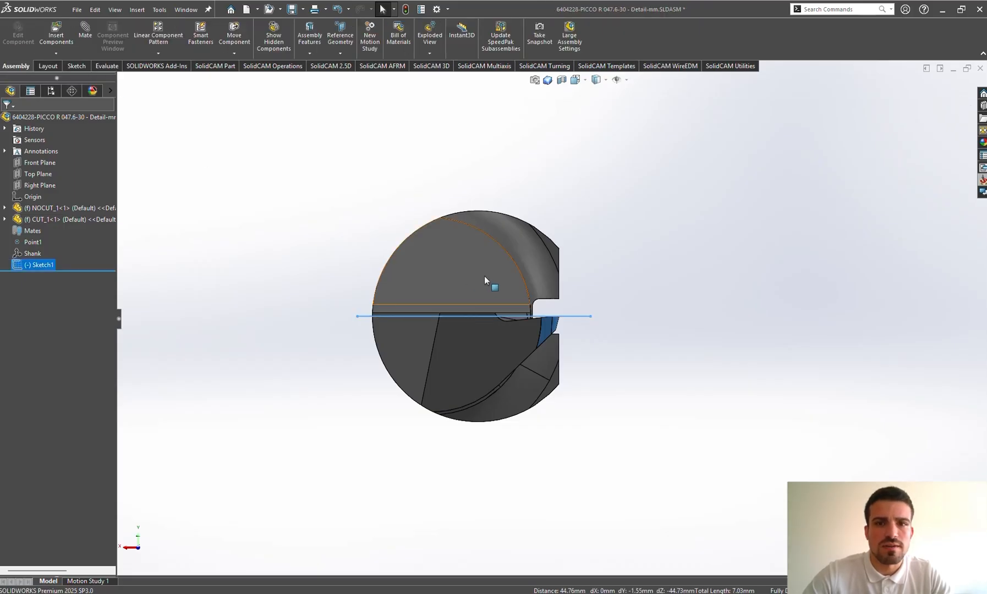
key(space)
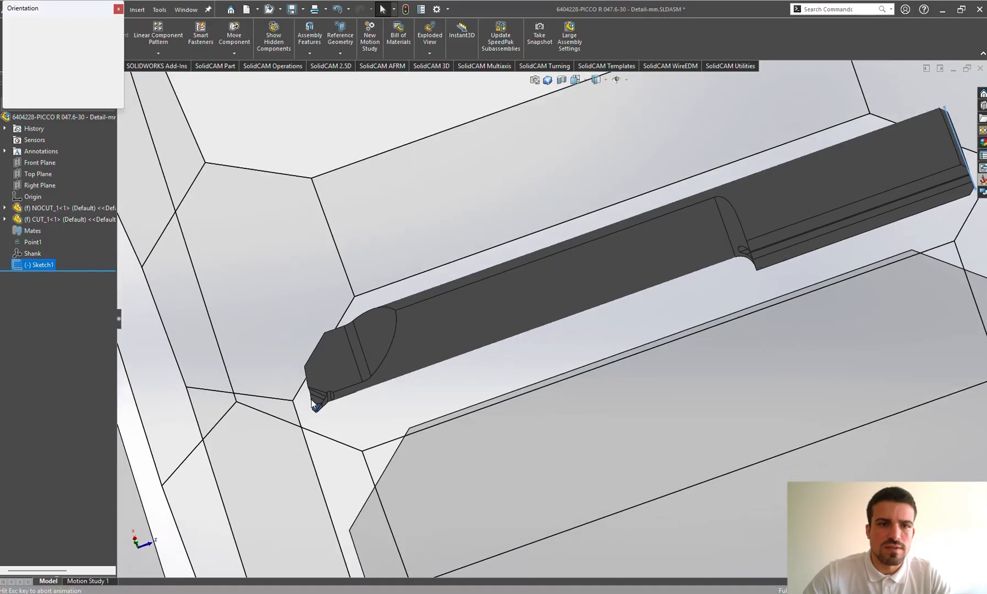
click(393, 307)
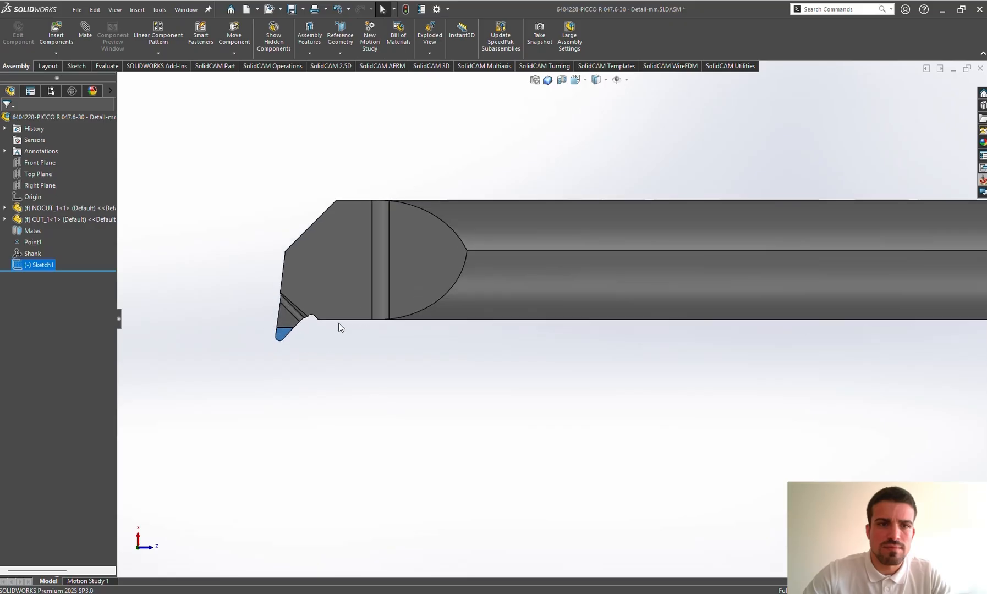
middle_drag(339, 327, 220, 131)
click(340, 54)
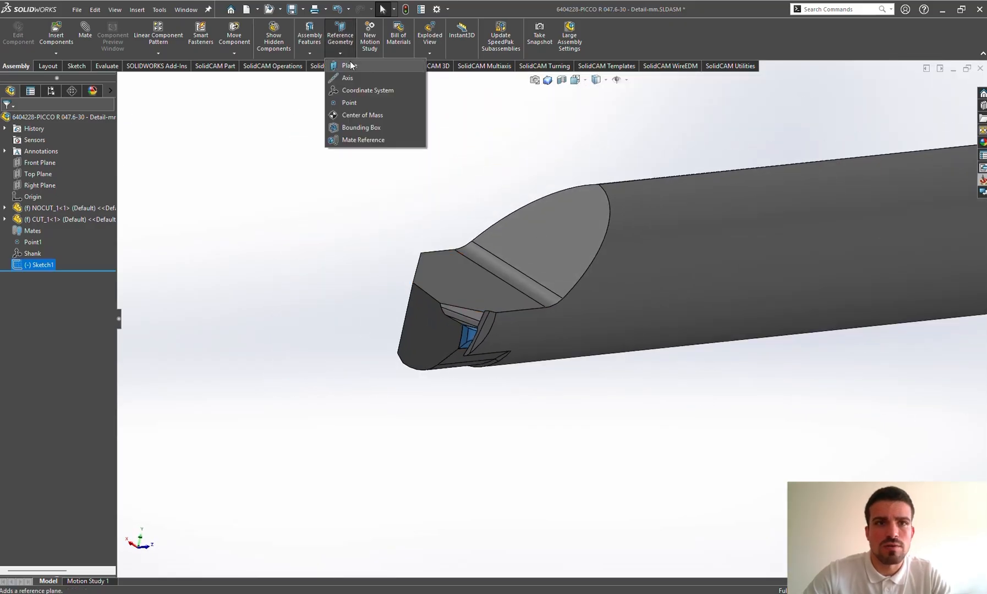
click(350, 65)
click(121, 79)
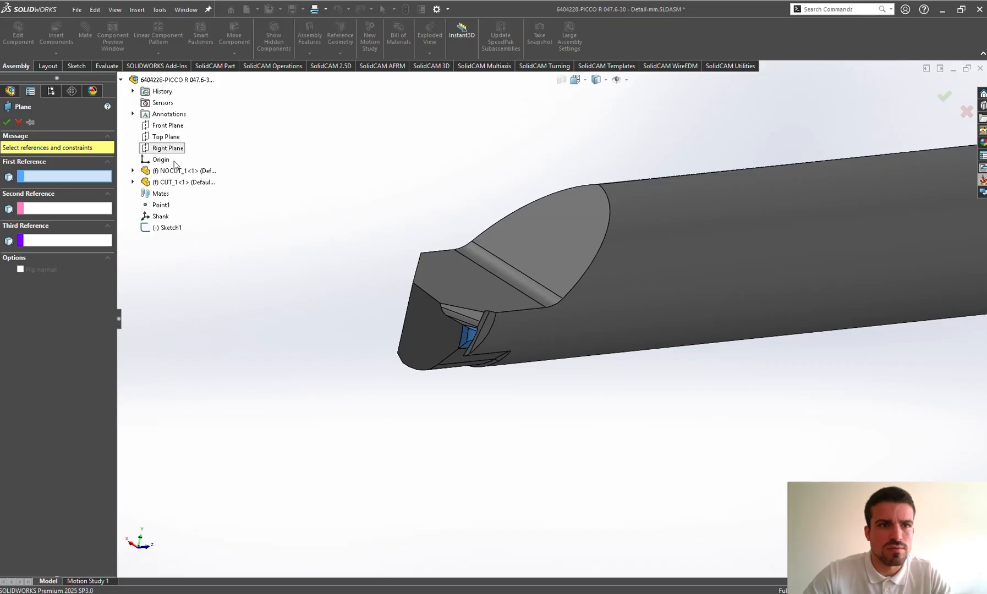
middle_drag(443, 306, 465, 324)
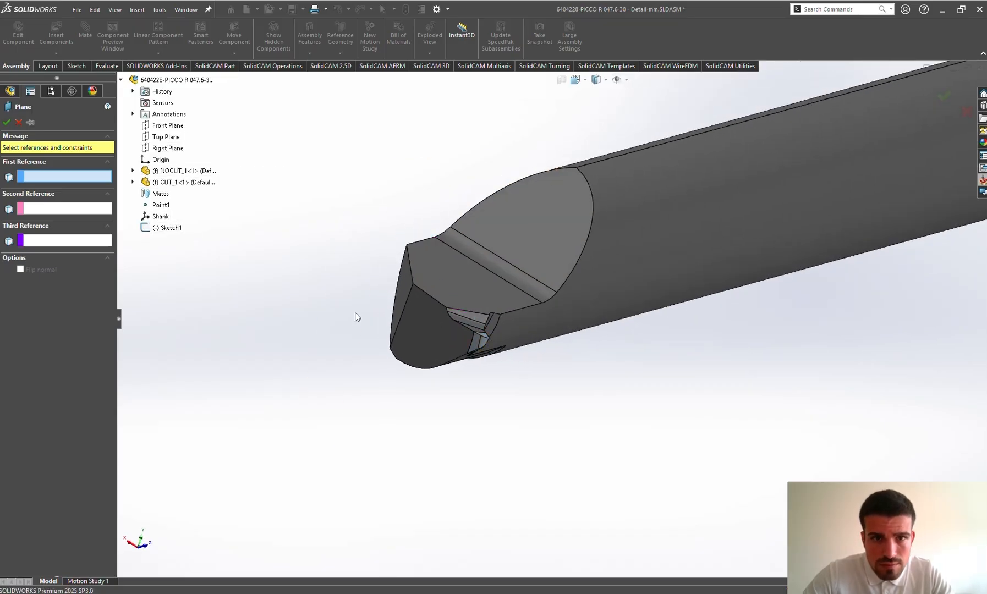
middle_drag(357, 315, 324, 258)
click(18, 122)
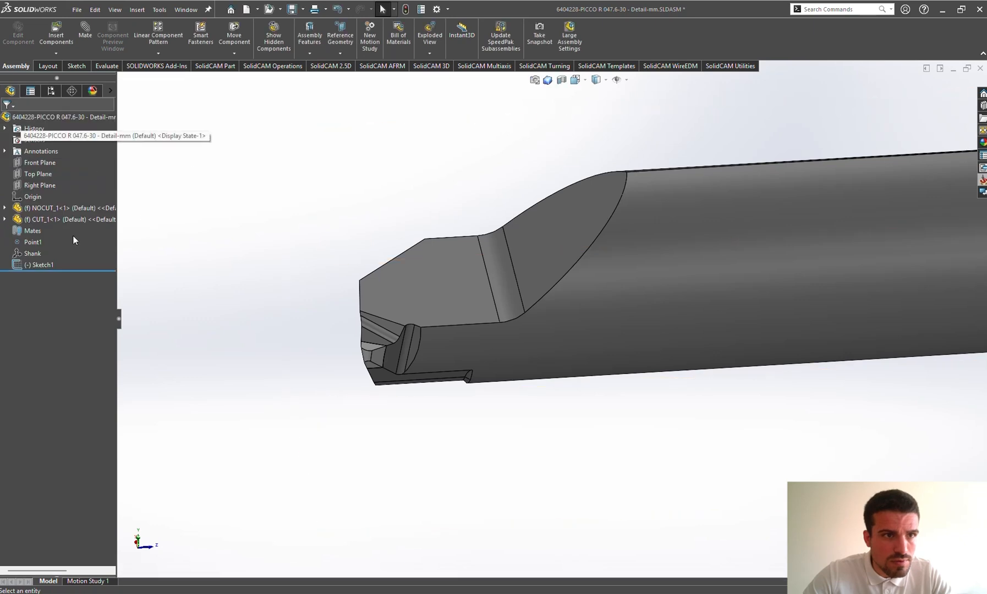
Step: Reopen the tangent-line sketch, examine where the line lies along the bar, and exit the sketch without changes
click(35, 264)
click(45, 231)
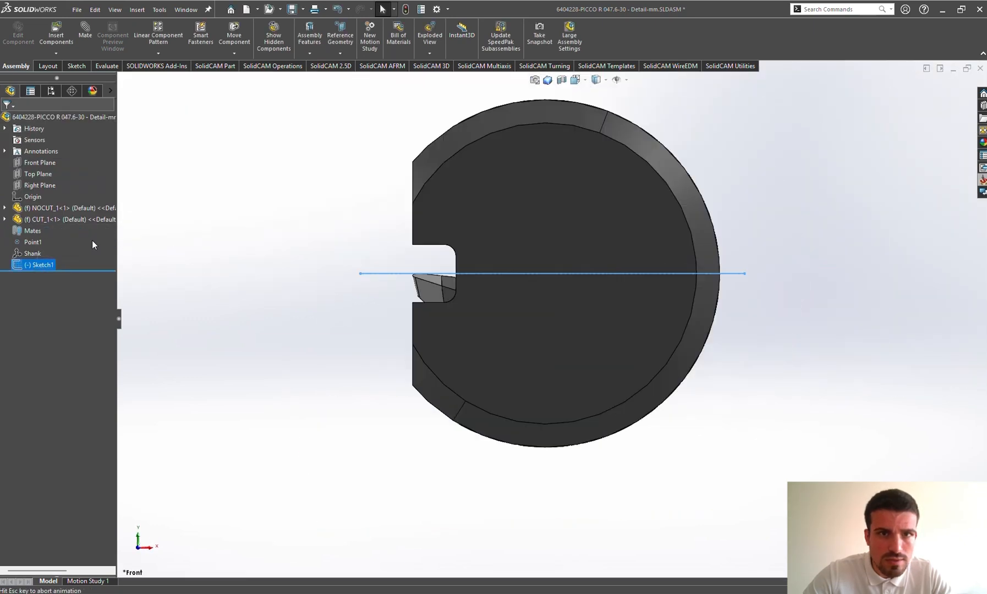
scroll(641, 294, up, 3)
middle_drag(641, 294, 702, 337)
scroll(701, 337, up, 4)
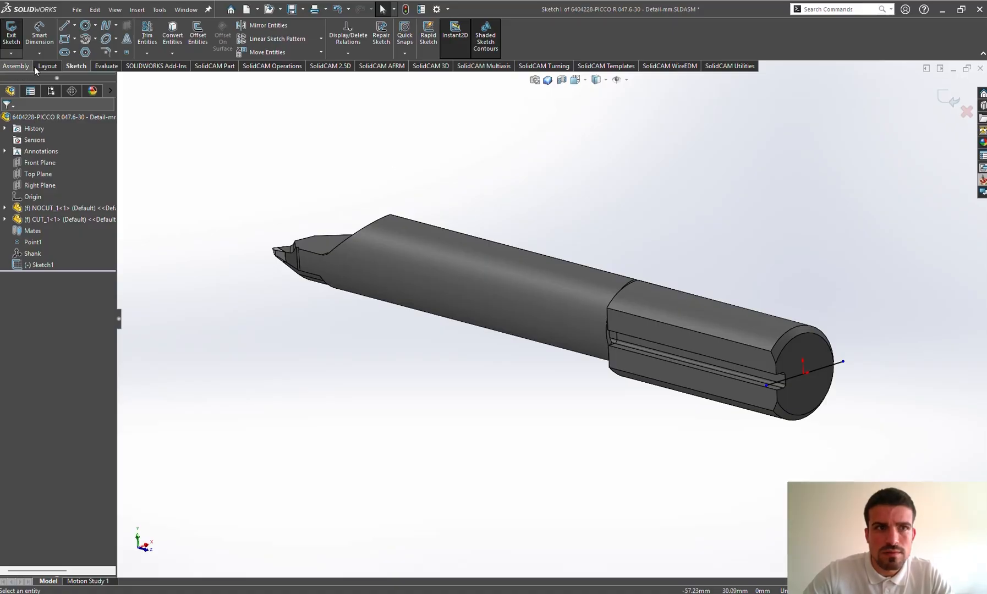
click(13, 35)
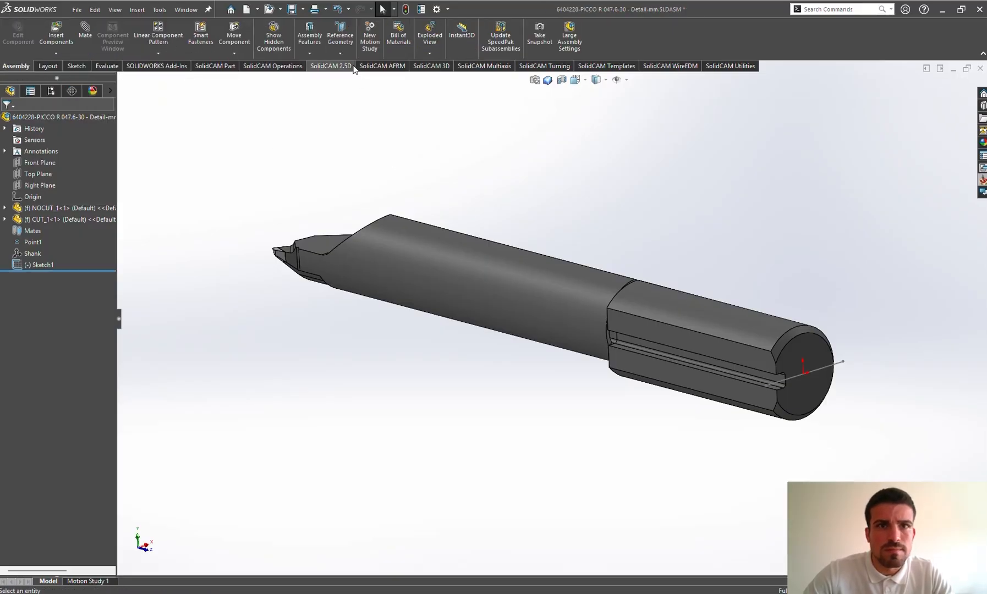
Step: Create a reference plane through the tangent sketch line and the upper corner vertex of the CUT_1 cutting tip
click(340, 36)
click(353, 66)
click(833, 368)
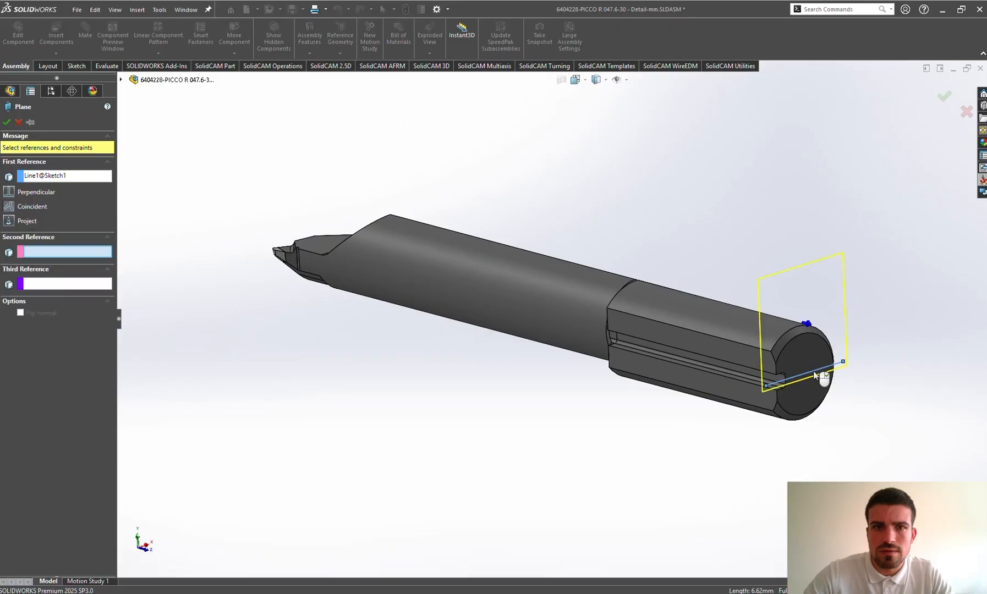
mouse_move(834, 368)
middle_down()
mouse_move(586, 214)
mouse_move(574, 276)
middle_up()
scroll(556, 319, down, 5)
scroll(556, 319, down, 6)
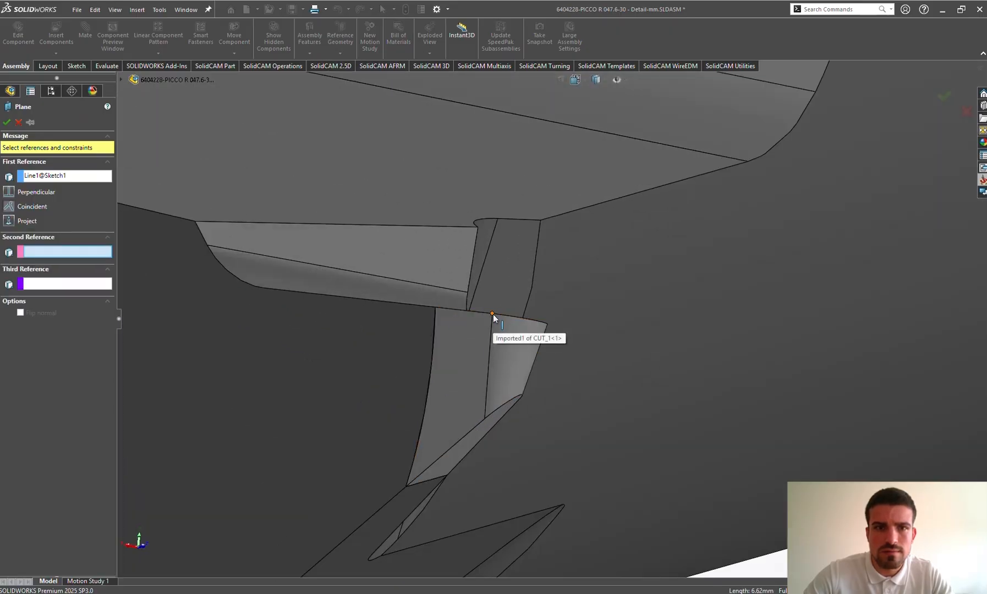
click(493, 314)
scroll(590, 304, up, 5)
middle_drag(590, 304, 626, 266)
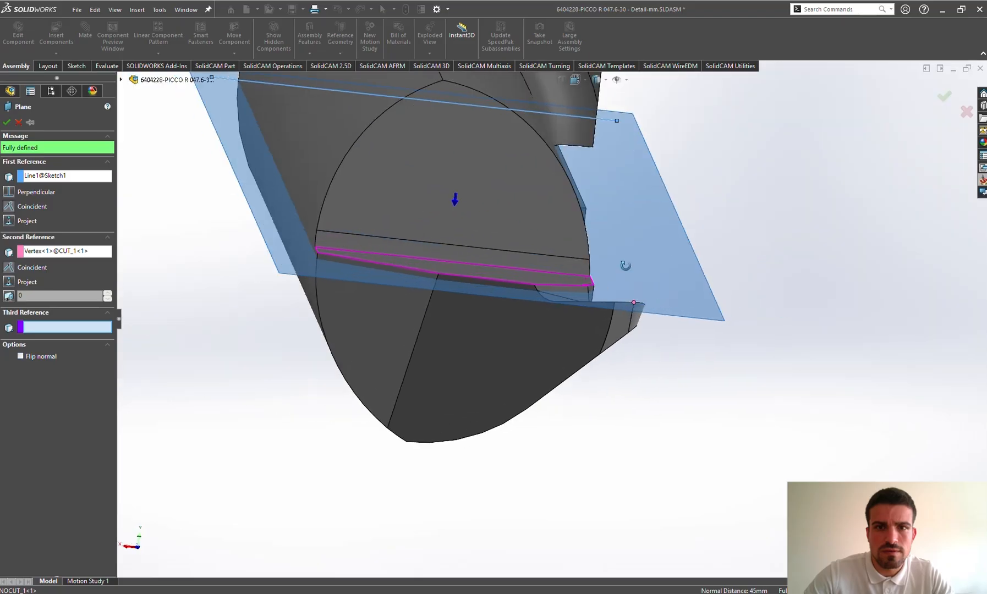
scroll(626, 265, up, 5)
key(Return)
scroll(625, 301, up, 2)
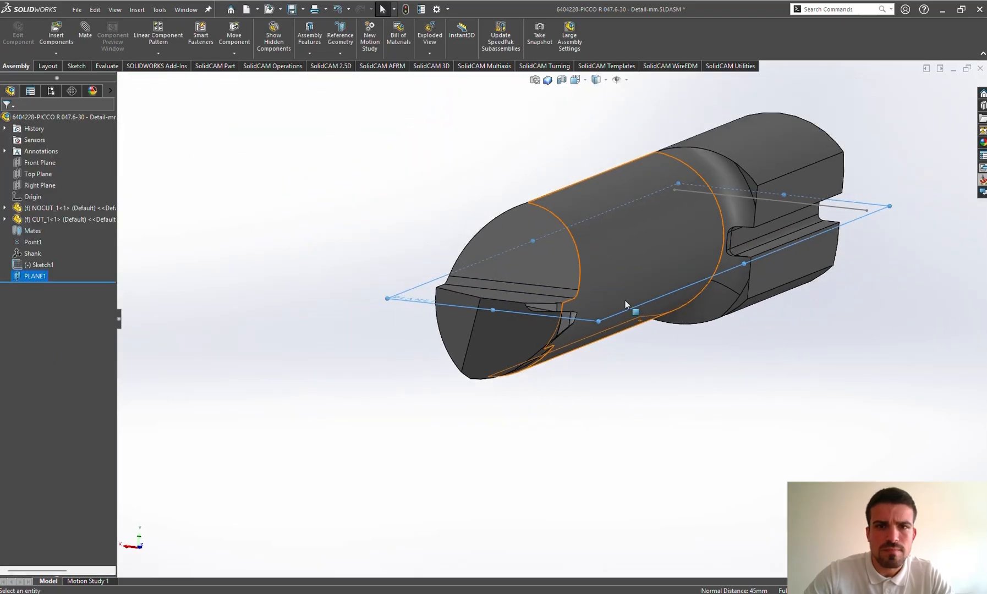
Step: Start a sketch on the new plane and draw a line about 0.65 mm long along the boundary between cutting tip and holder
key(ctrl+8)
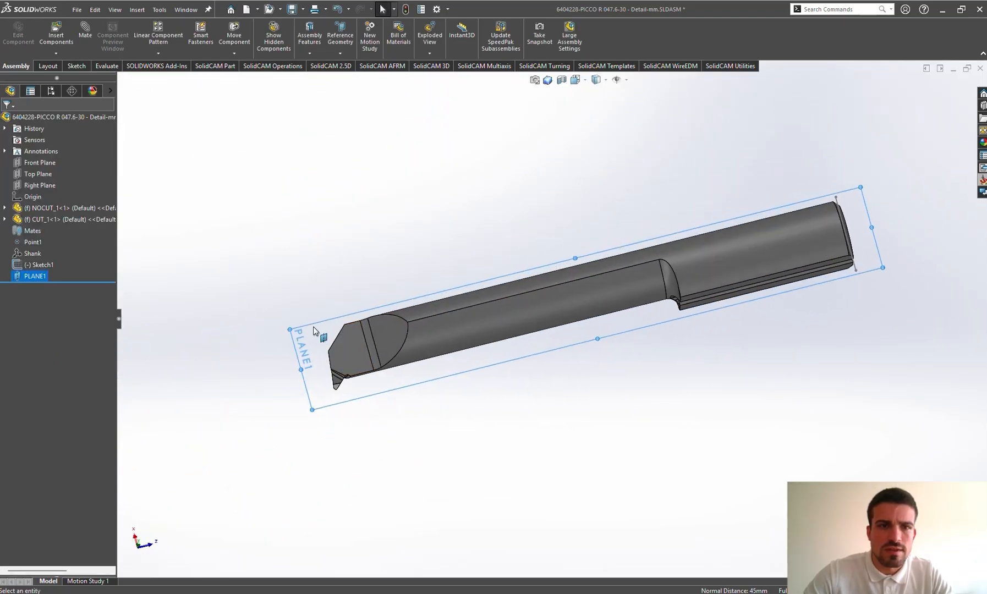
click(314, 331)
click(358, 299)
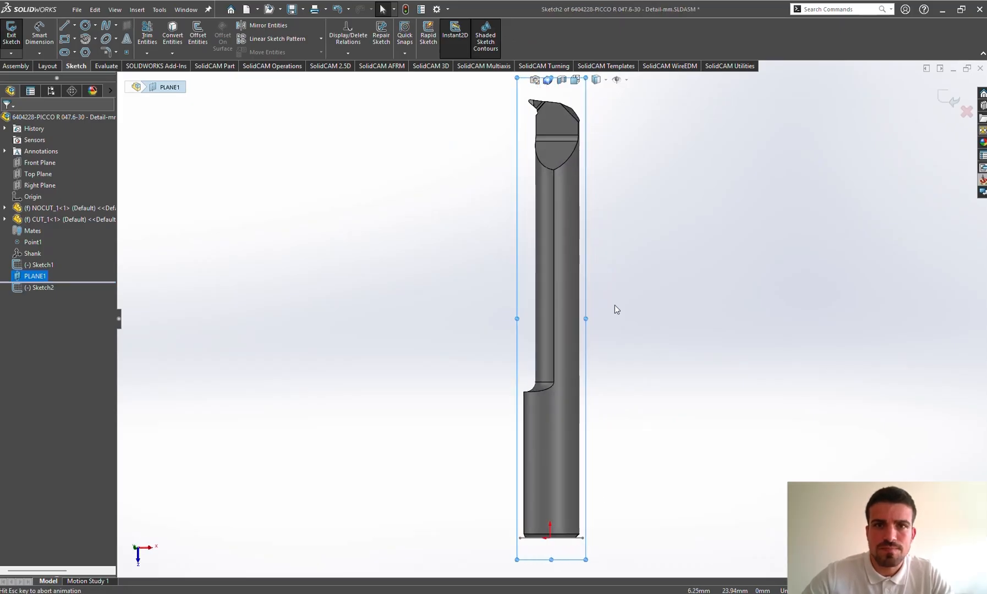
scroll(559, 114, down, 5)
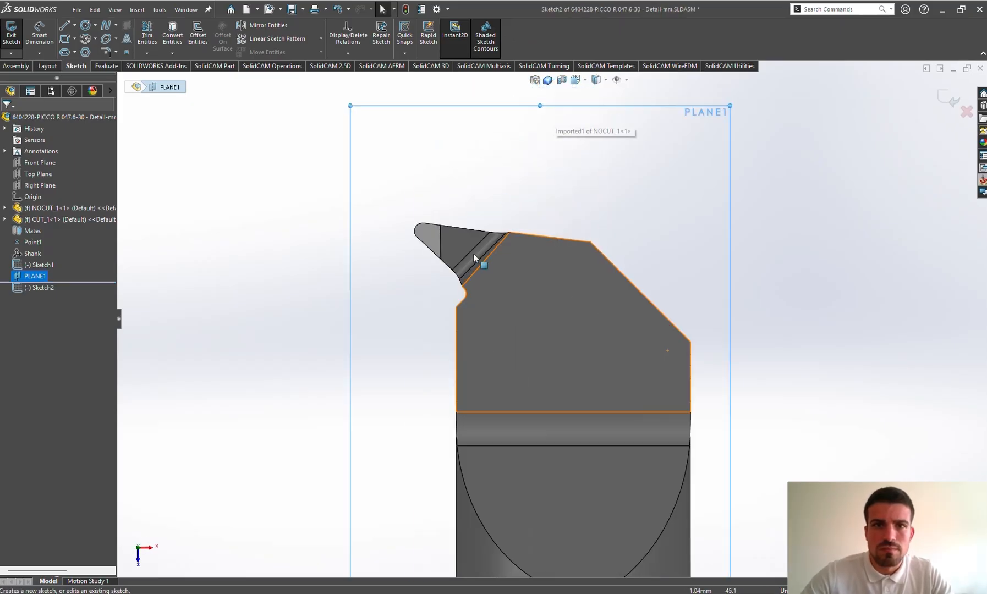
click(64, 25)
scroll(398, 237, down, 5)
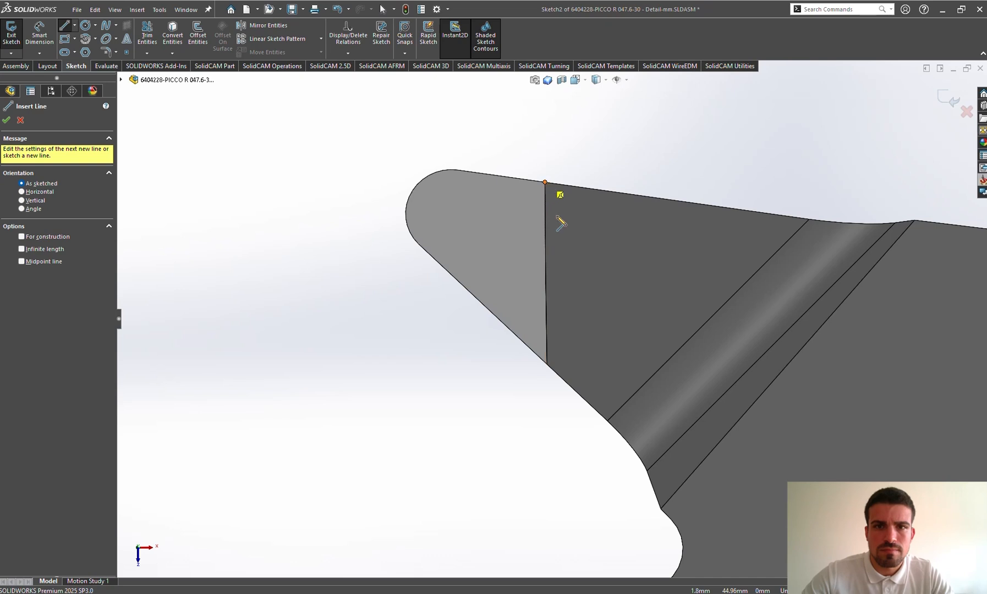
click(545, 183)
click(547, 364)
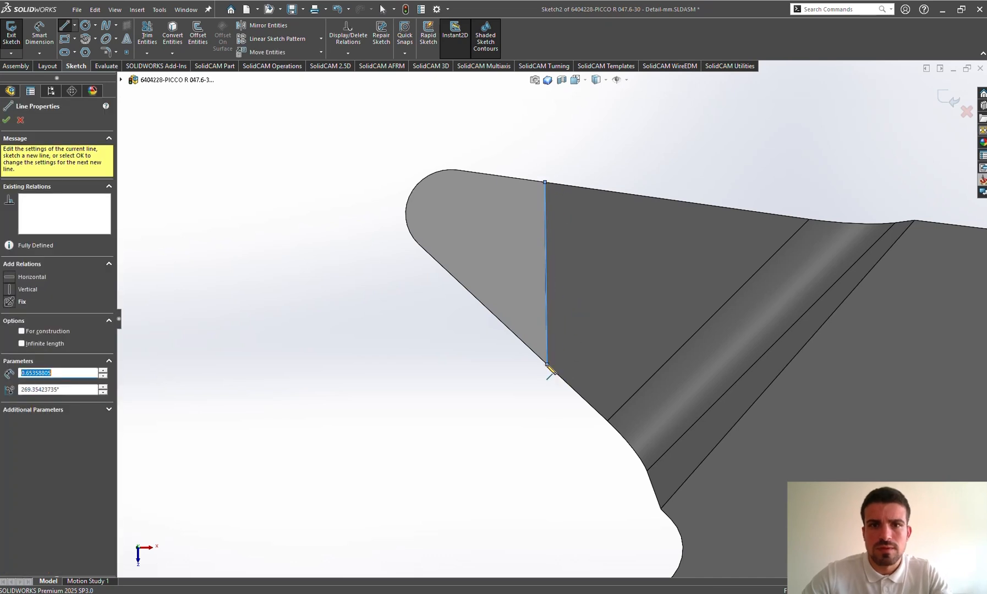
key(Escape)
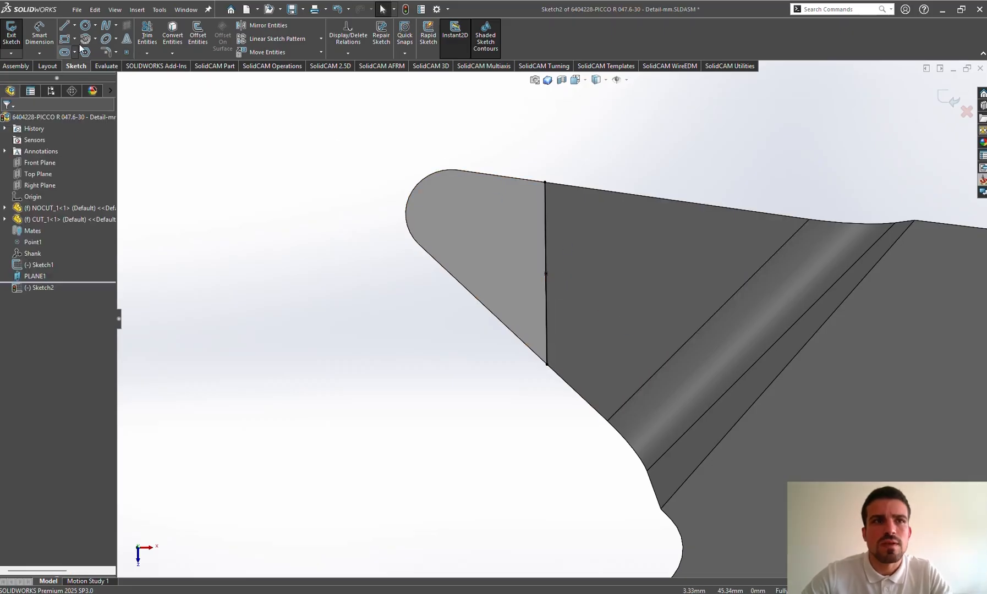
Step: Sketch a line about 0.3 mm long across the cutting tip between the two ends of its nose radius
click(67, 27)
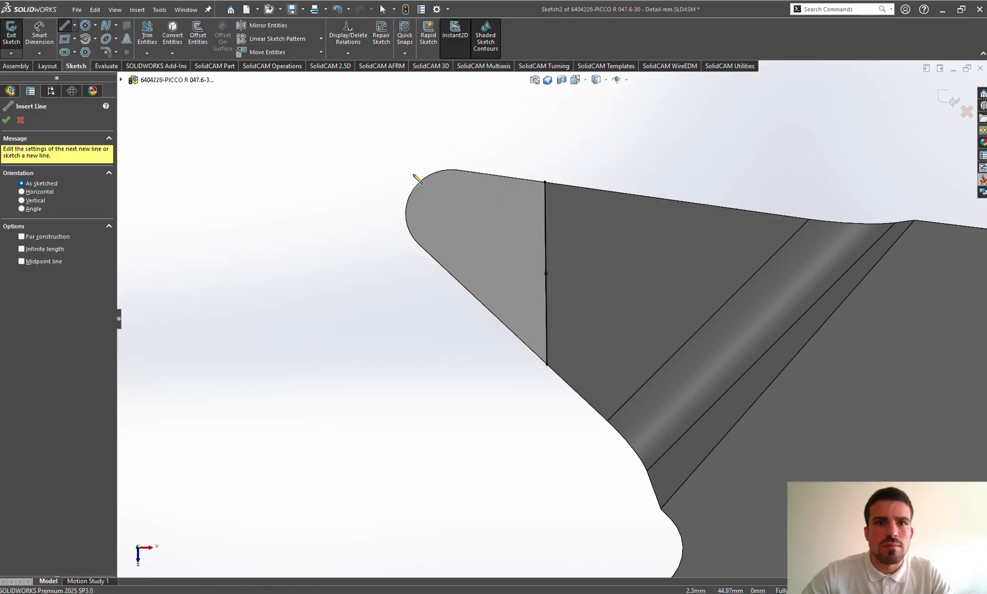
click(457, 170)
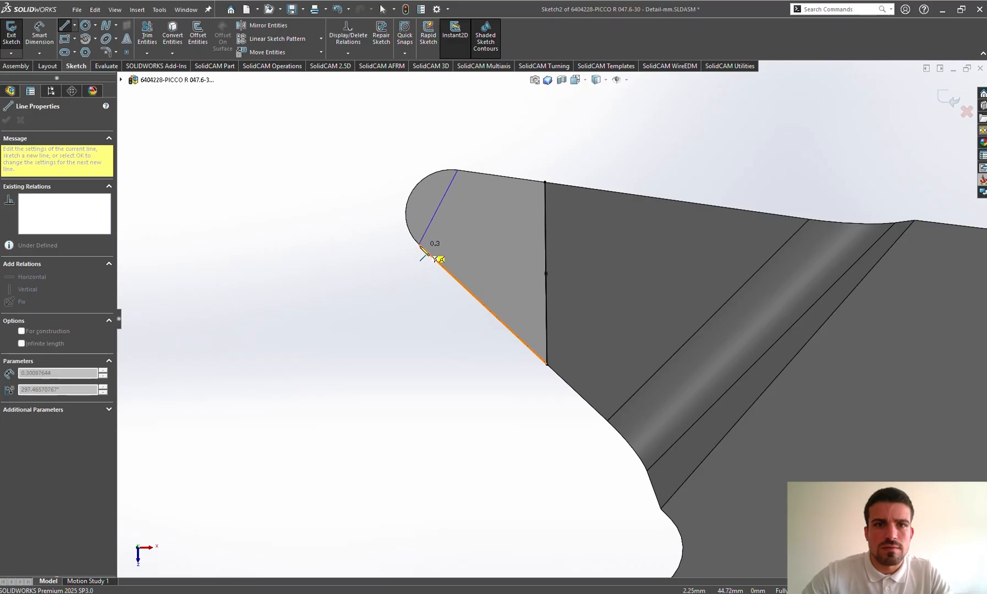
click(419, 244)
key(Escape)
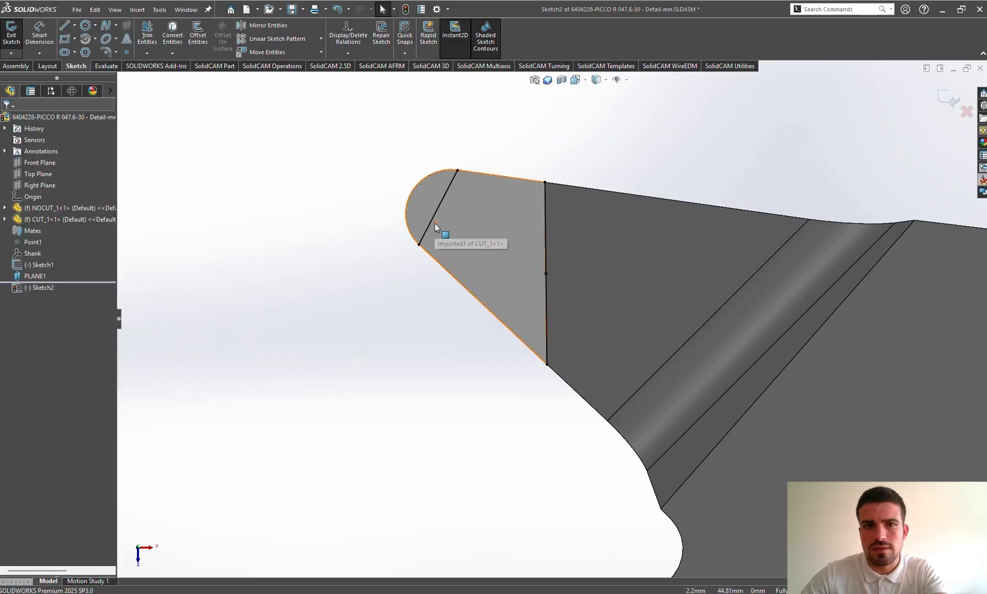
Step: Connect the midpoints of the two tip lines with a third line and exit the sketch
key(Return)
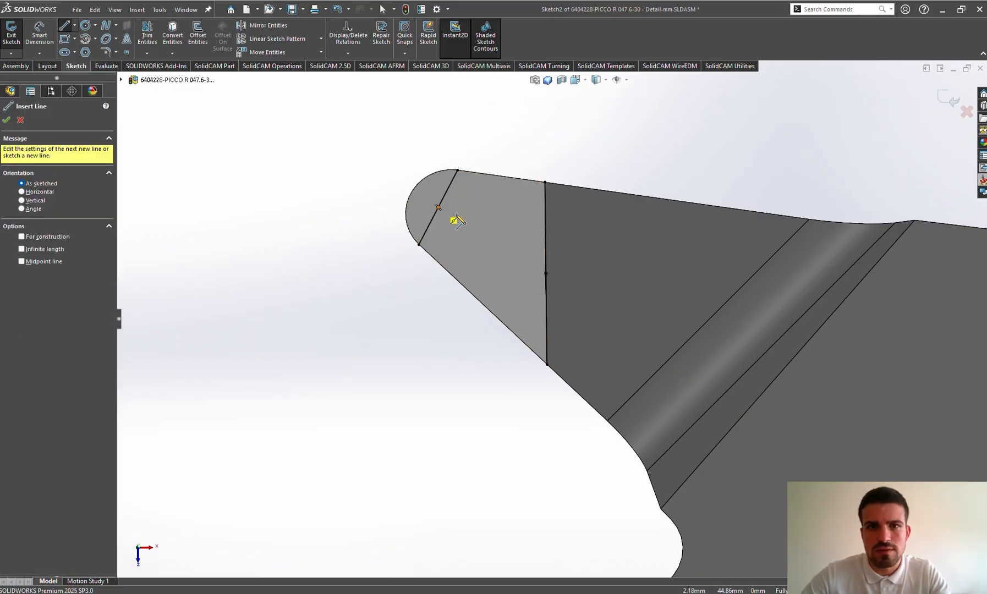
click(439, 208)
double_click(546, 273)
key(Escape)
scroll(542, 282, up, 3)
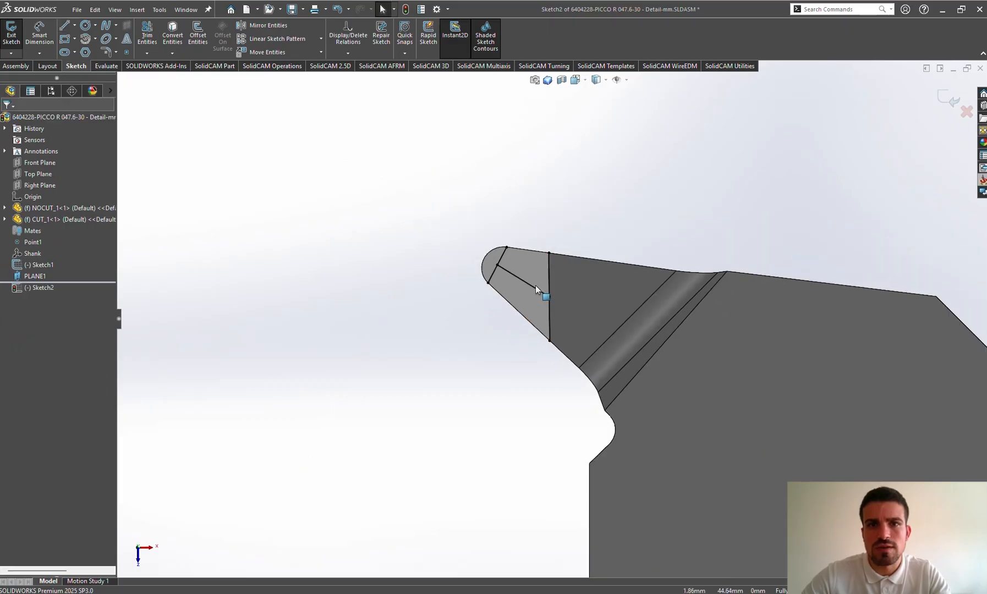
mouse_move(536, 285)
middle_down()
mouse_move(560, 155)
mouse_move(520, 270)
middle_up()
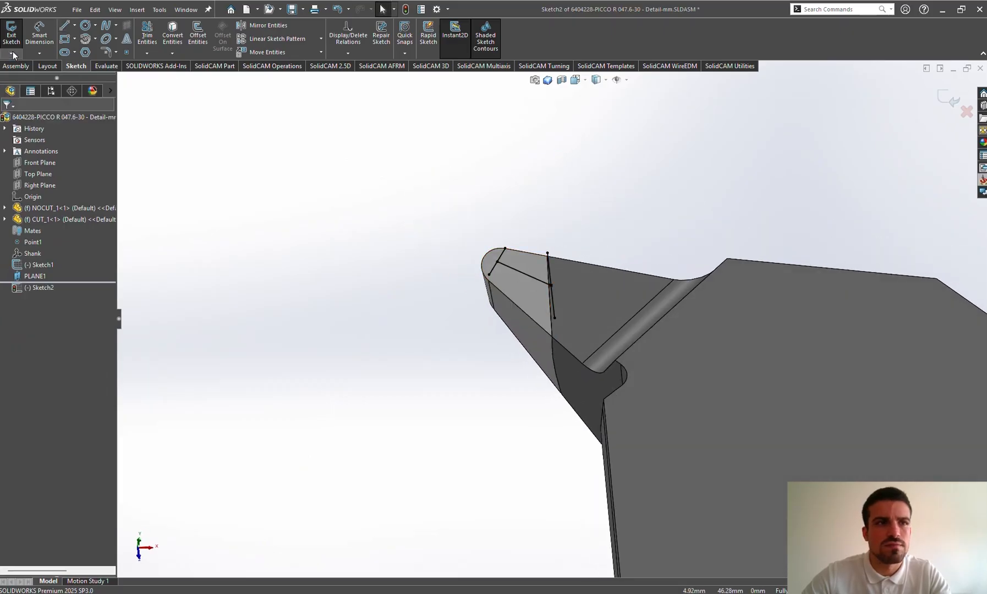
click(11, 35)
Step: Create a coordinate system at the boundary line's midpoint, with Z from the adjacent flat NOCUT_1 face and X along the connecting line
middle_drag(599, 231, 643, 251)
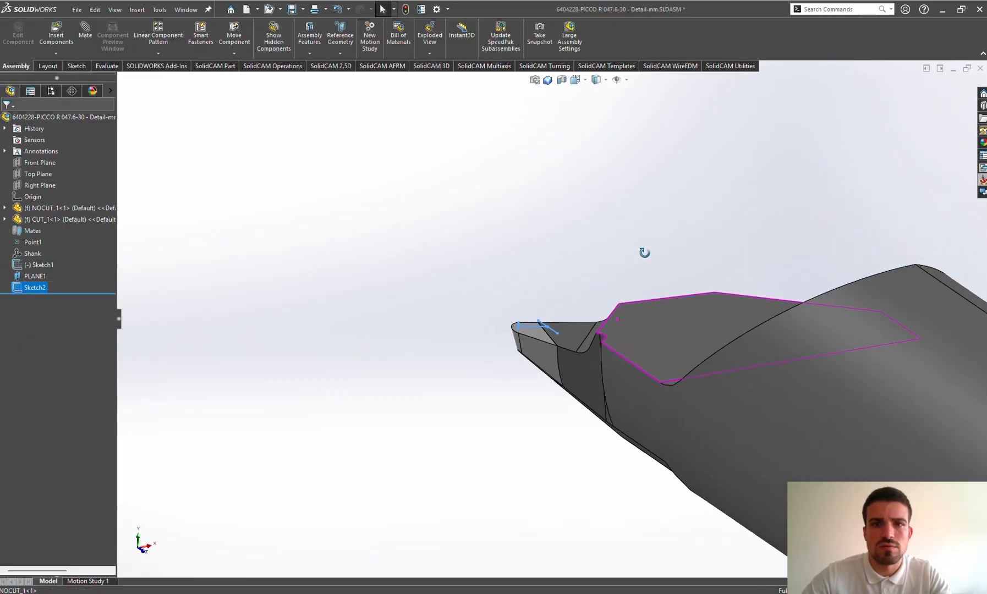
scroll(559, 319, down, 5)
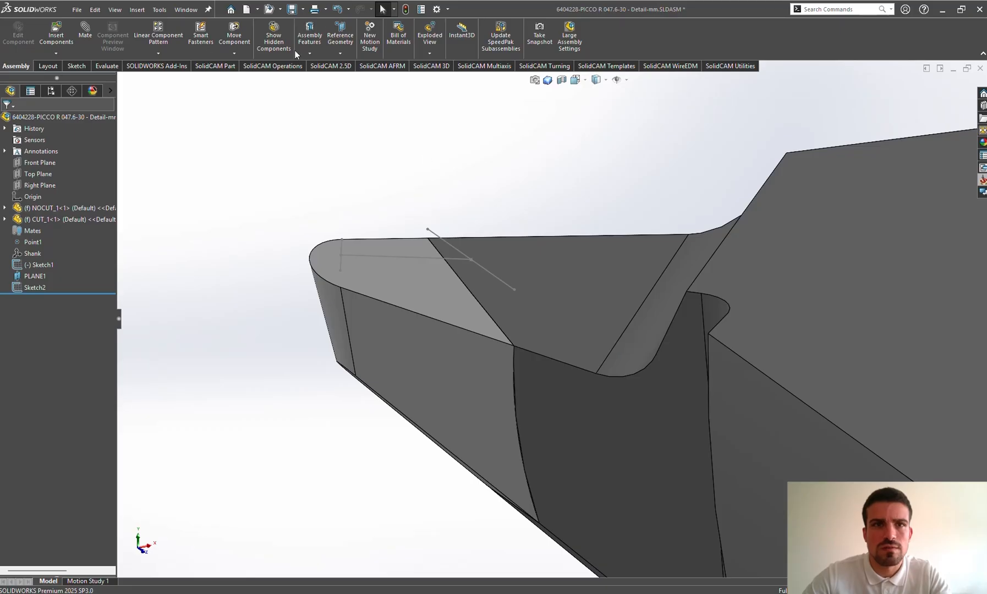
click(341, 37)
click(371, 90)
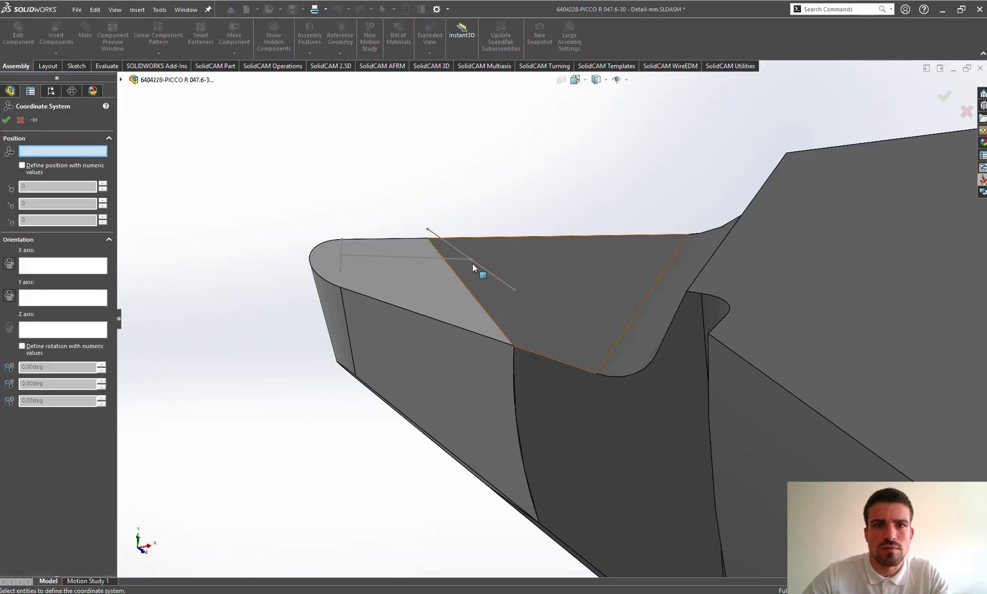
click(472, 259)
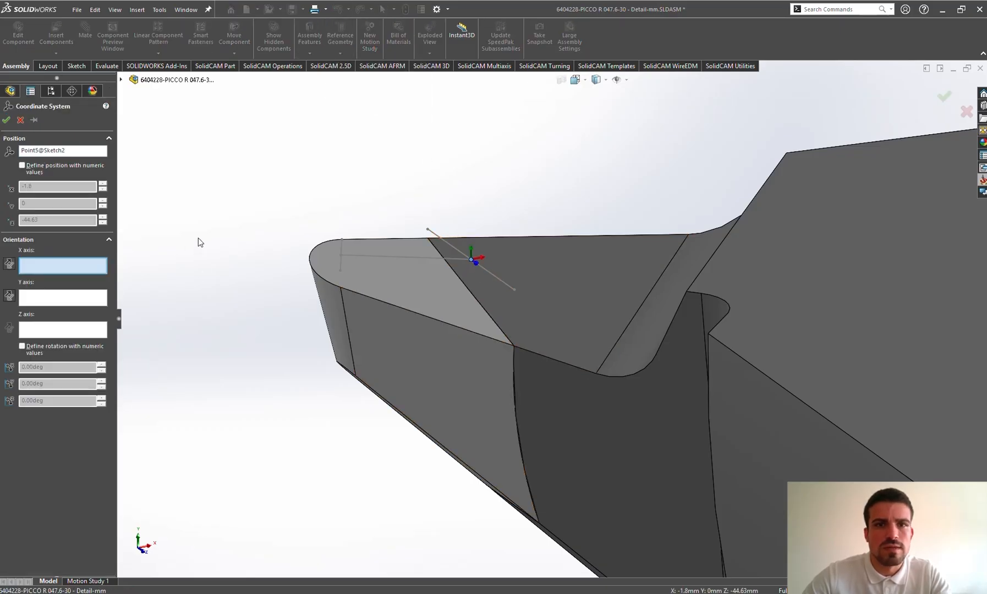
click(55, 329)
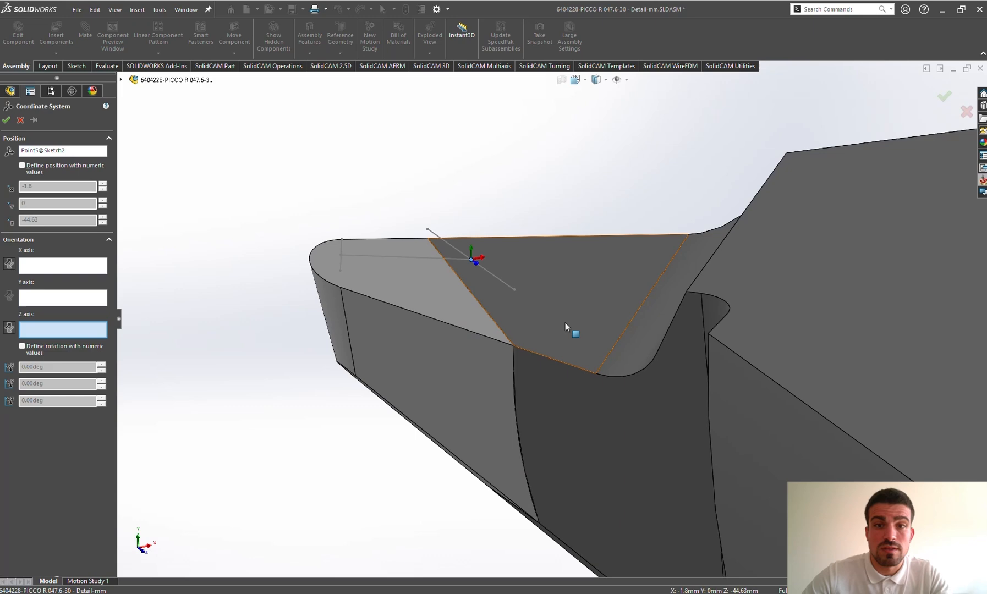
click(561, 292)
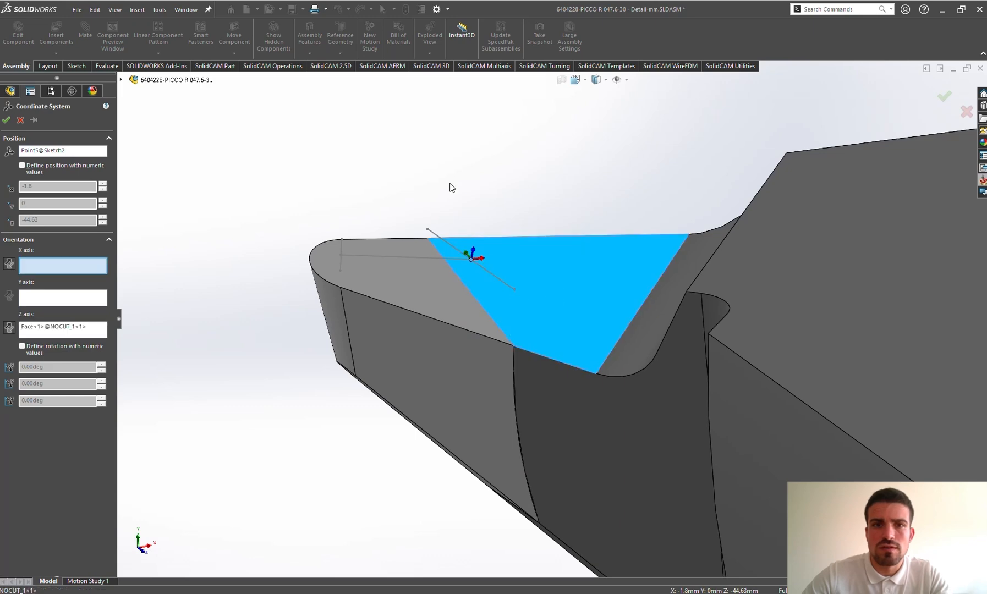
click(395, 257)
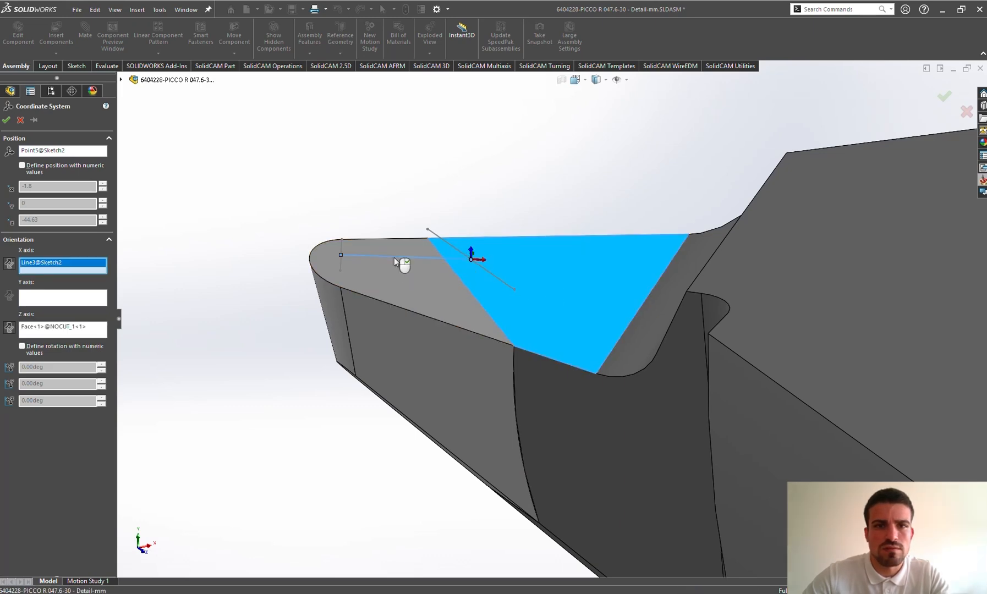
mouse_move(400, 264)
middle_down()
mouse_move(429, 237)
mouse_move(385, 275)
middle_up()
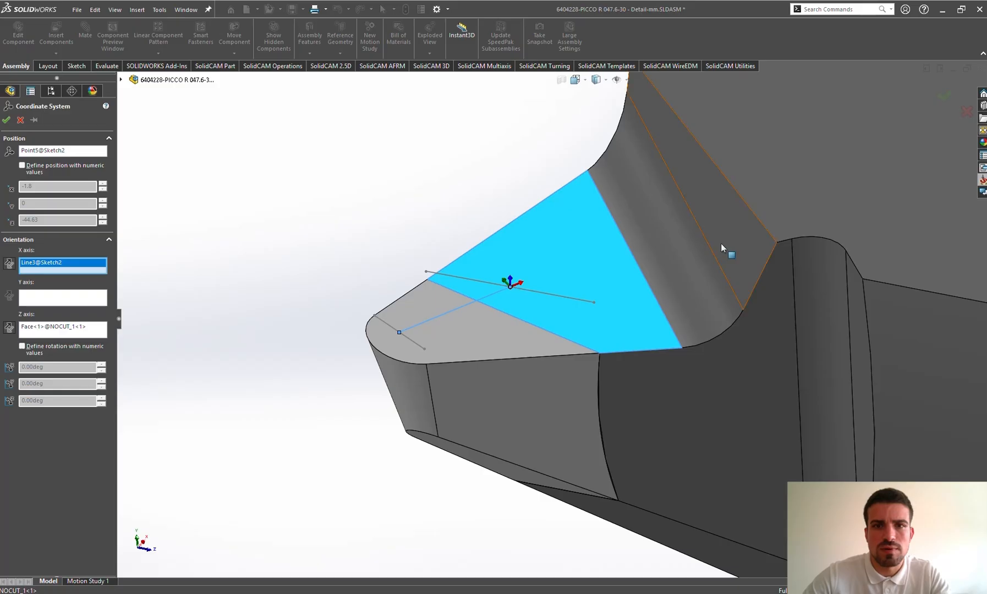
click(6, 120)
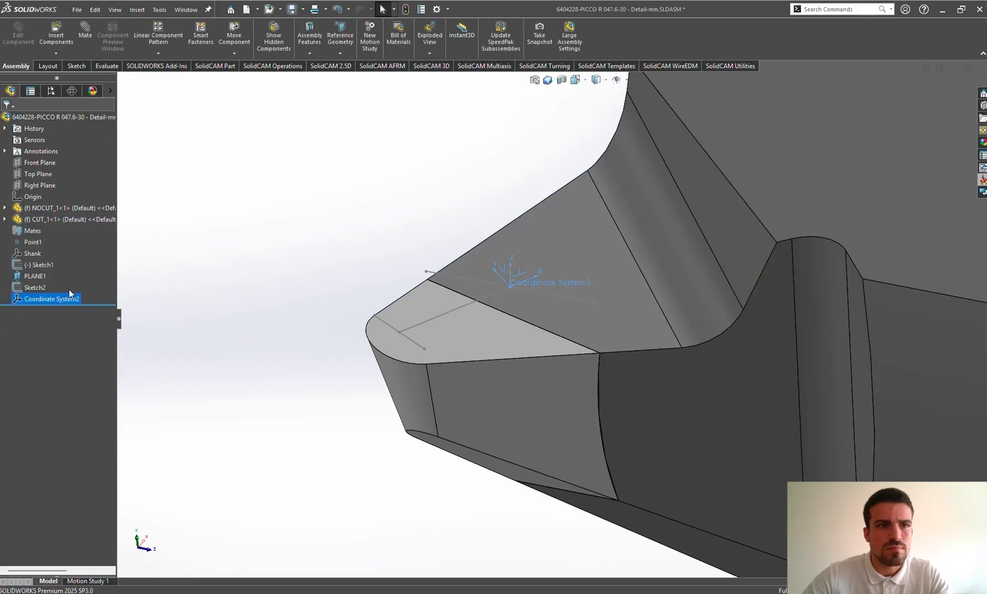
Step: Rename the new cutting-tip coordinate system as Pastilha
click(37, 299)
text(P)
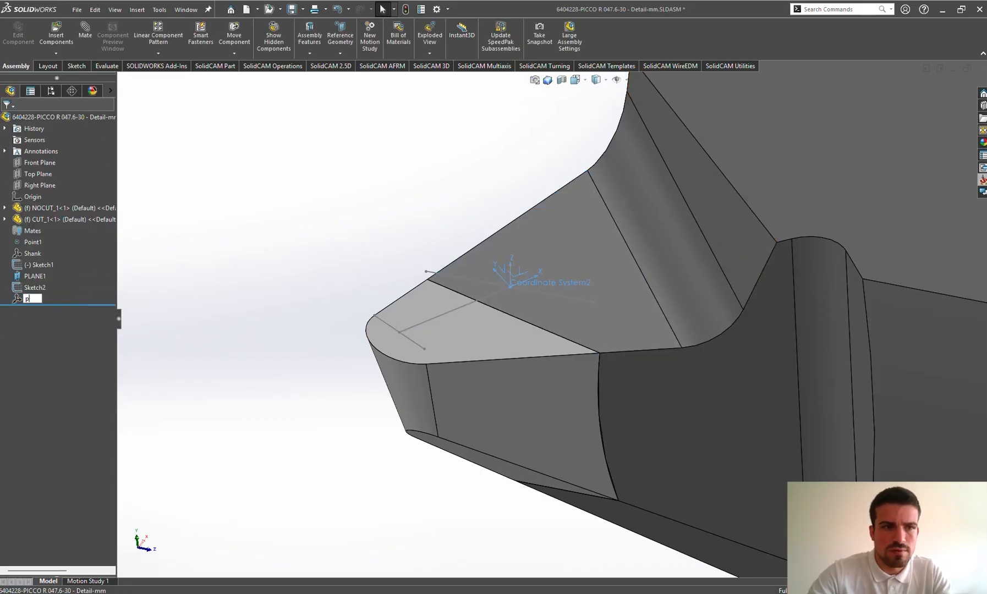
text(ast Iha)
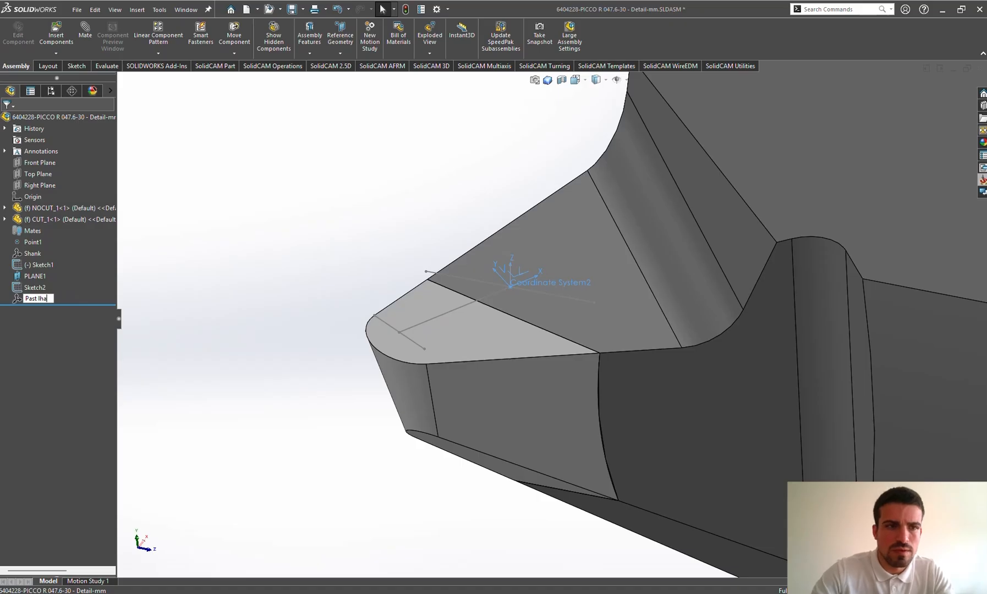
key(Return)
Step: Open the ToolsAssemblies_2.tls tool library in TOOLKIT for editing and start importing a tool assembly from the active CAD model
middle_drag(279, 240, 776, 258)
click(983, 180)
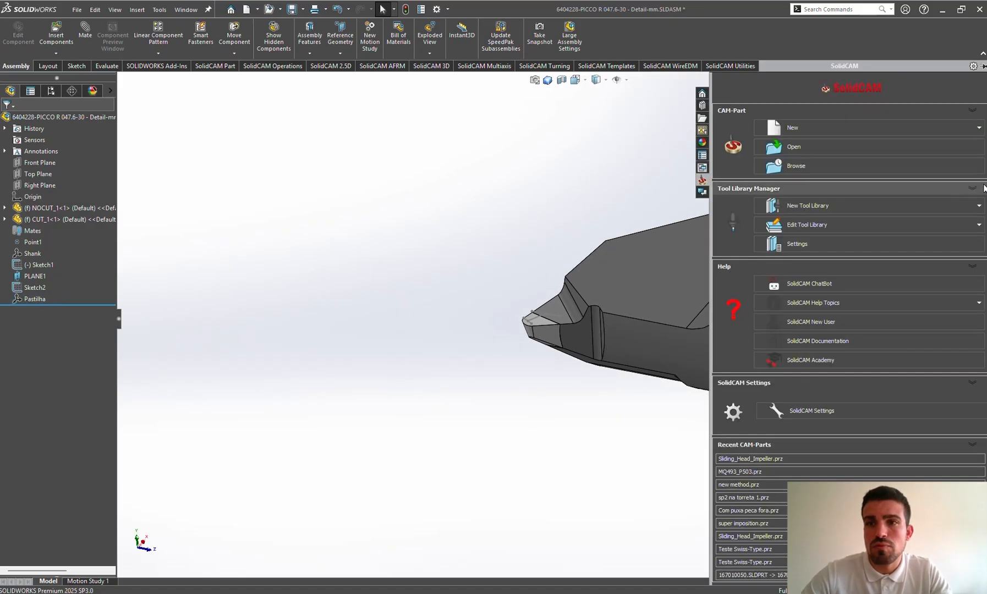
click(877, 211)
click(923, 227)
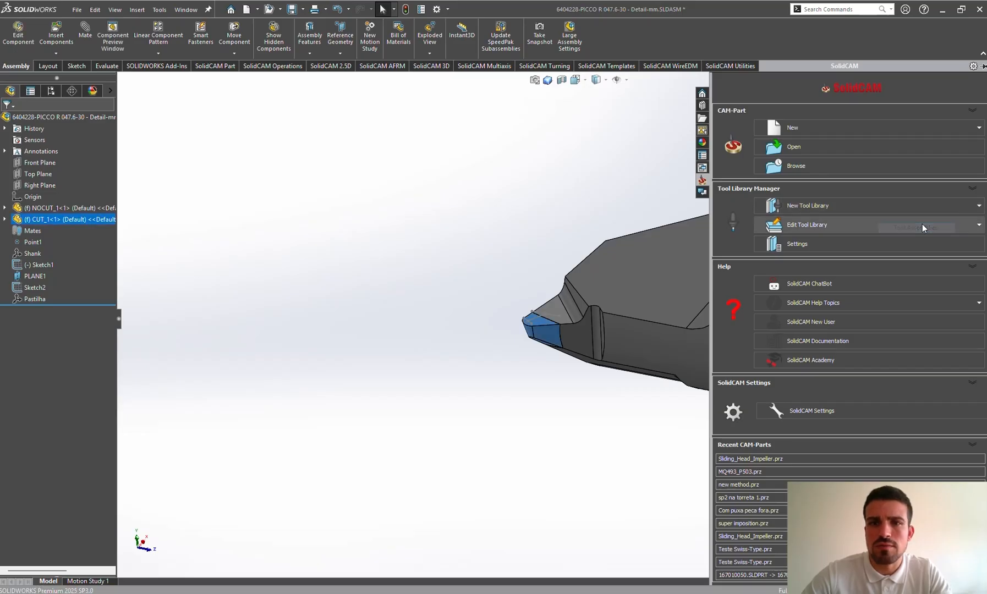
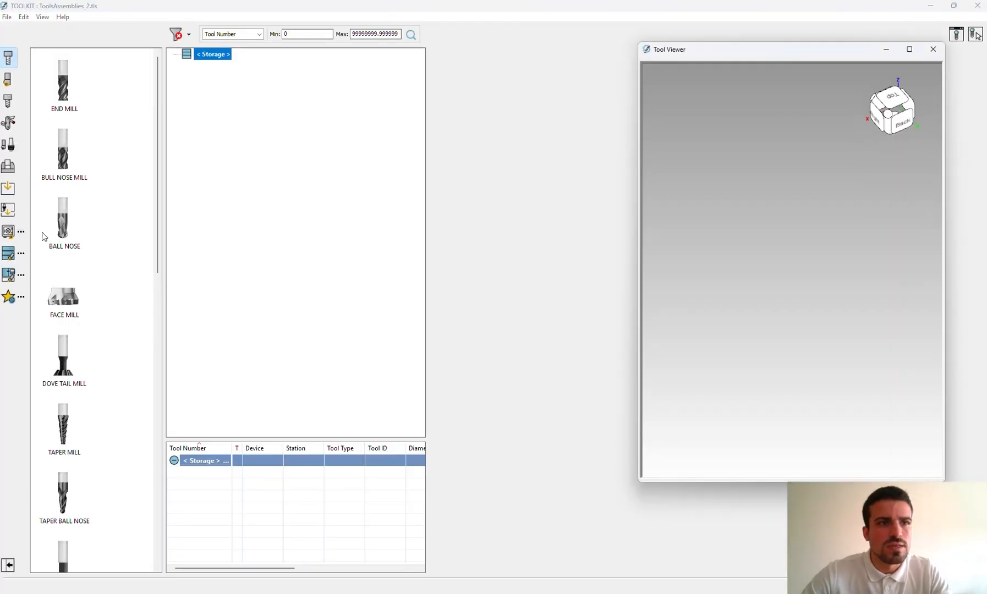
click(9, 212)
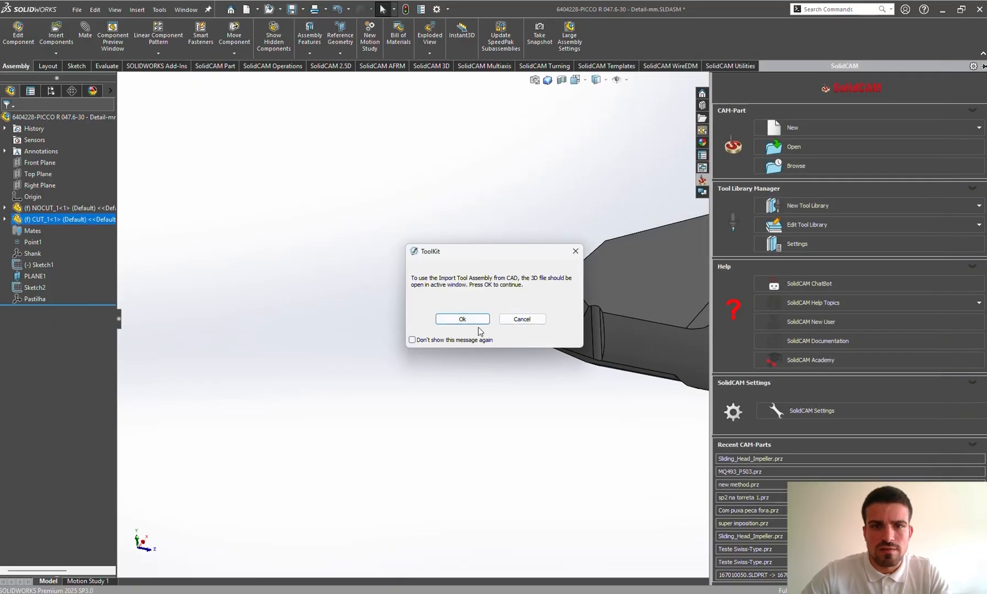
click(475, 320)
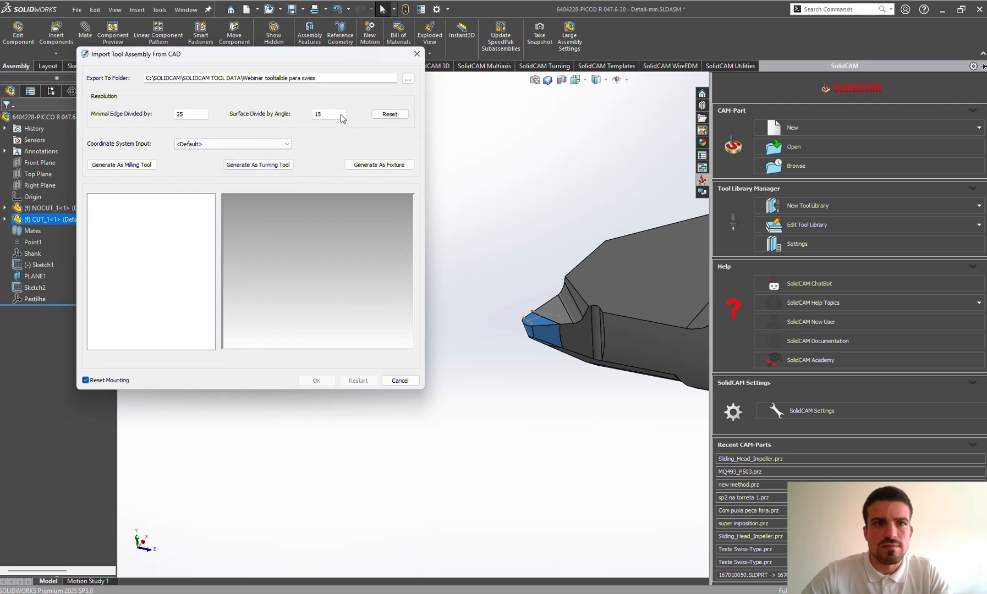
Step: Use Shank as the import's input coordinate system and generate the assembly as a turning tool
click(267, 147)
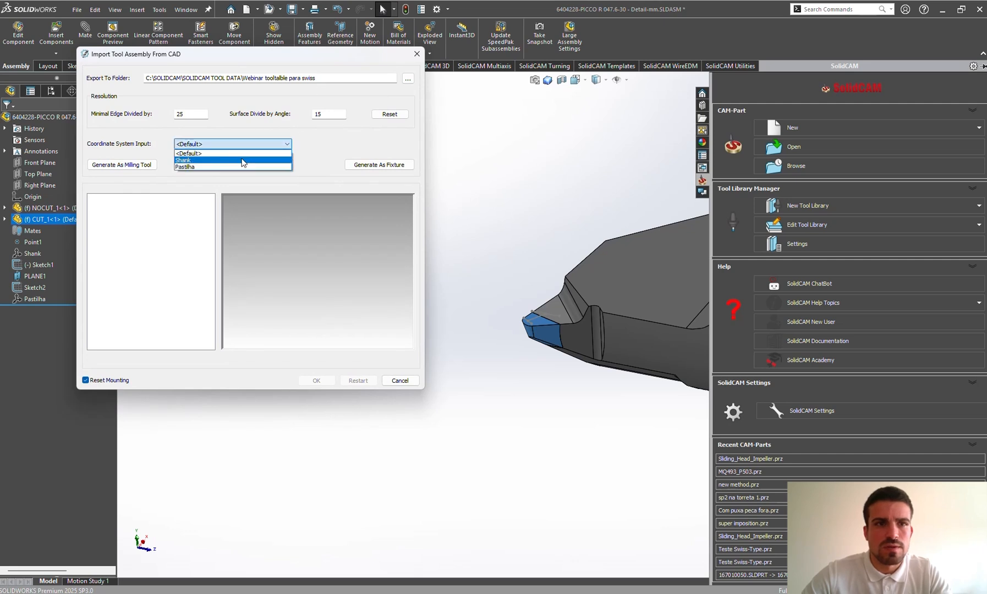
click(242, 162)
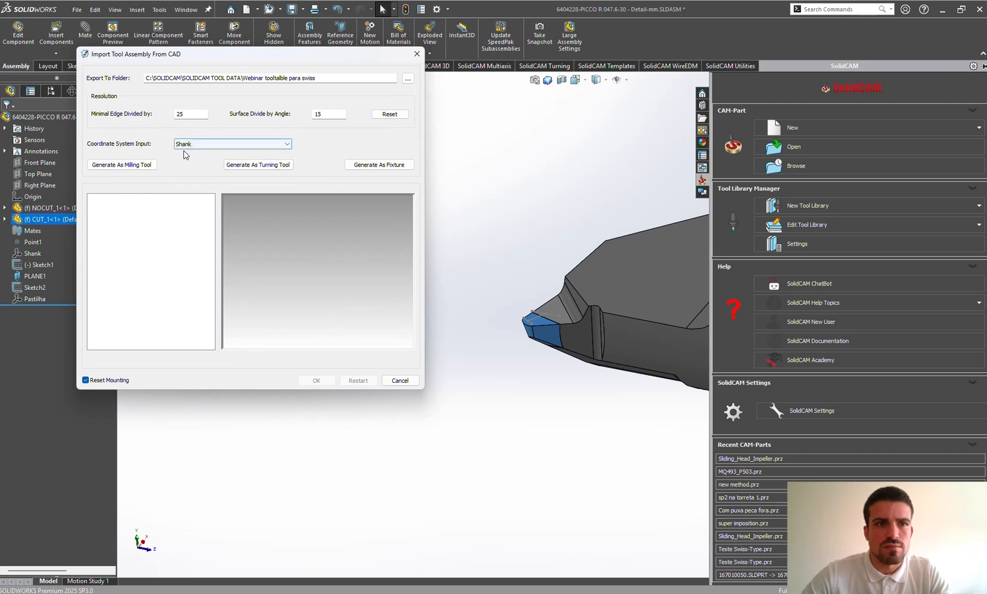
click(207, 145)
click(254, 142)
click(270, 165)
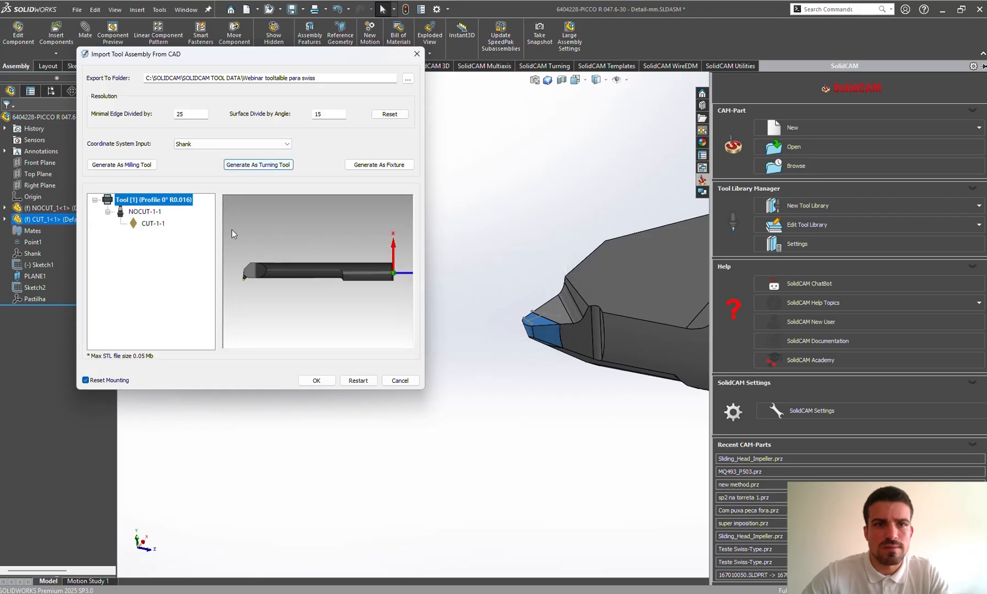
Step: Change the NOCUT-1-1 component to a shank in the tool assembly import
click(134, 215)
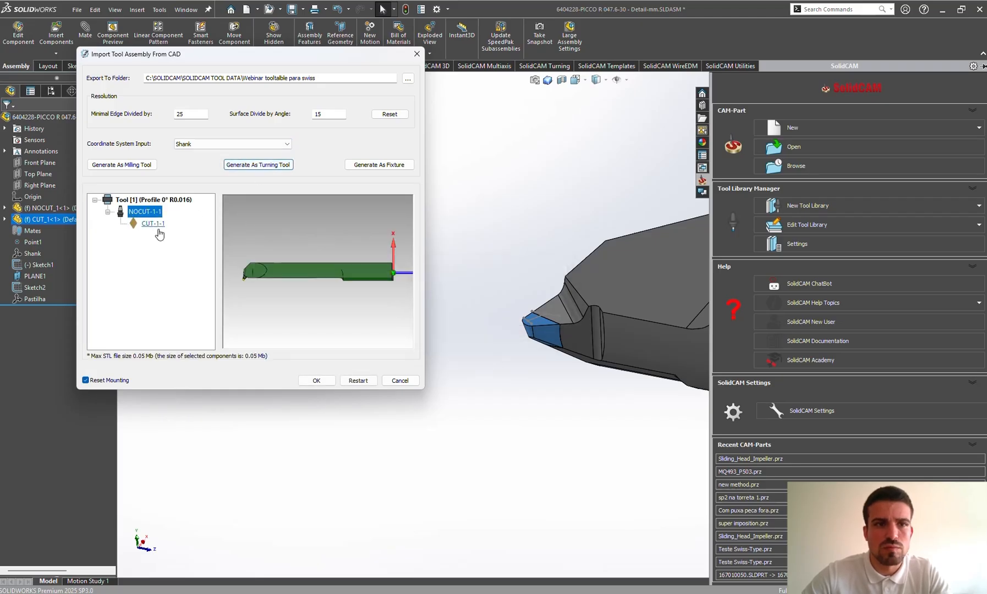
right_click(148, 212)
click(165, 231)
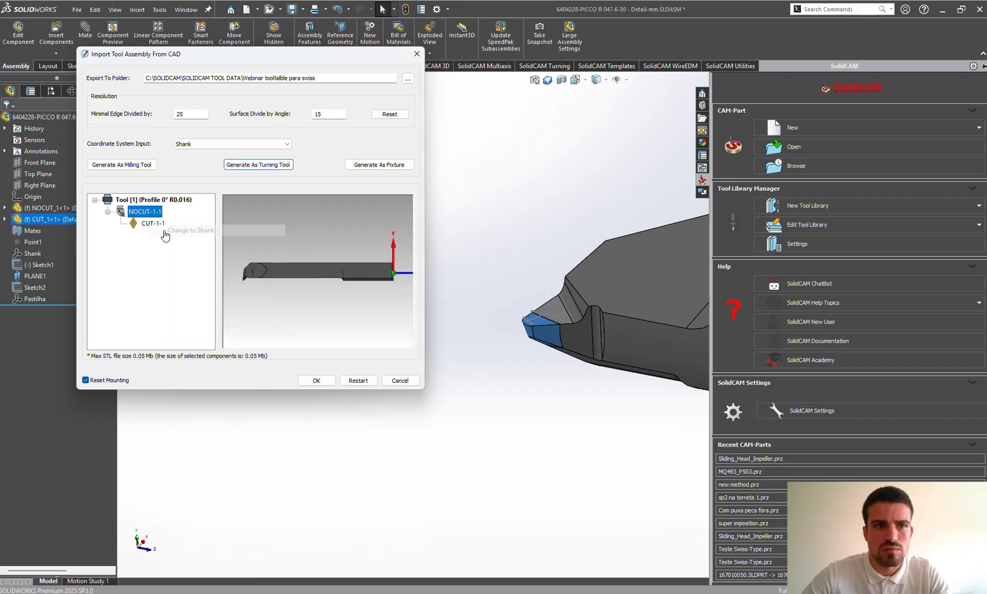
right_click(141, 214)
click(115, 230)
Step: Set CUT-1-1's reference coordinate system to Pastilha and import the finished tool into the library's Storage
right_click(139, 227)
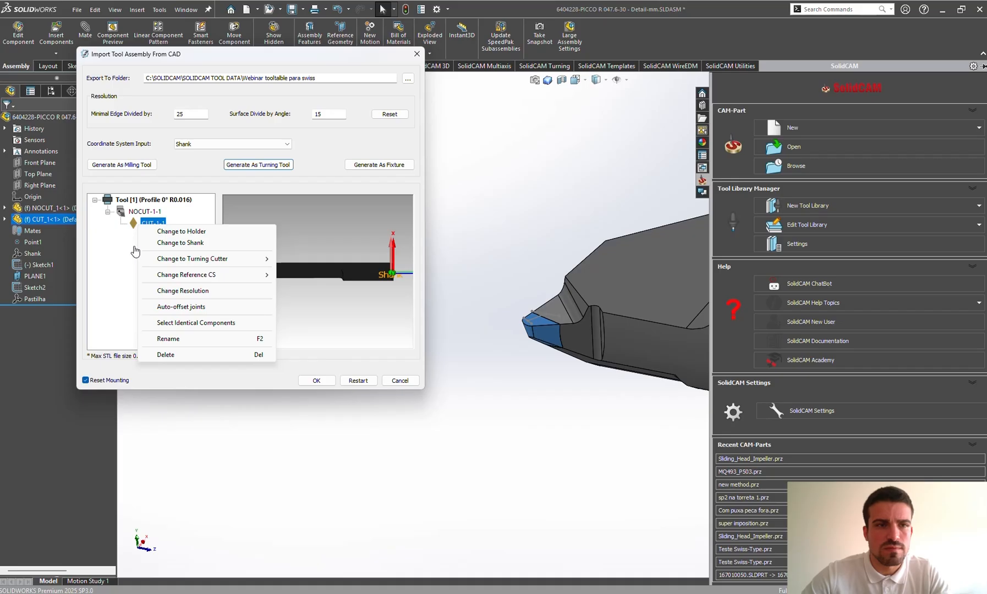
mouse_move(258, 275)
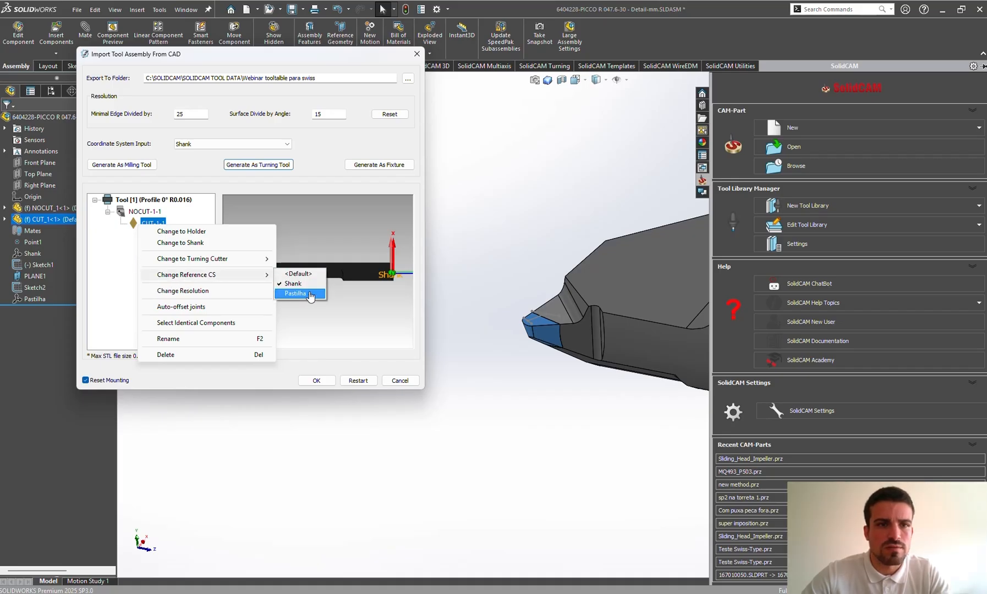
click(311, 295)
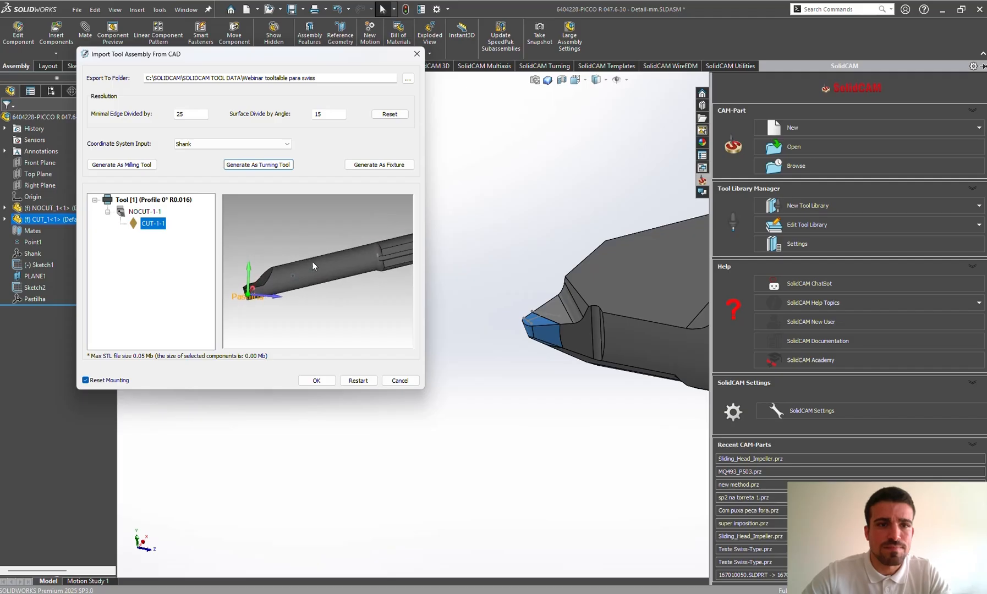
click(317, 381)
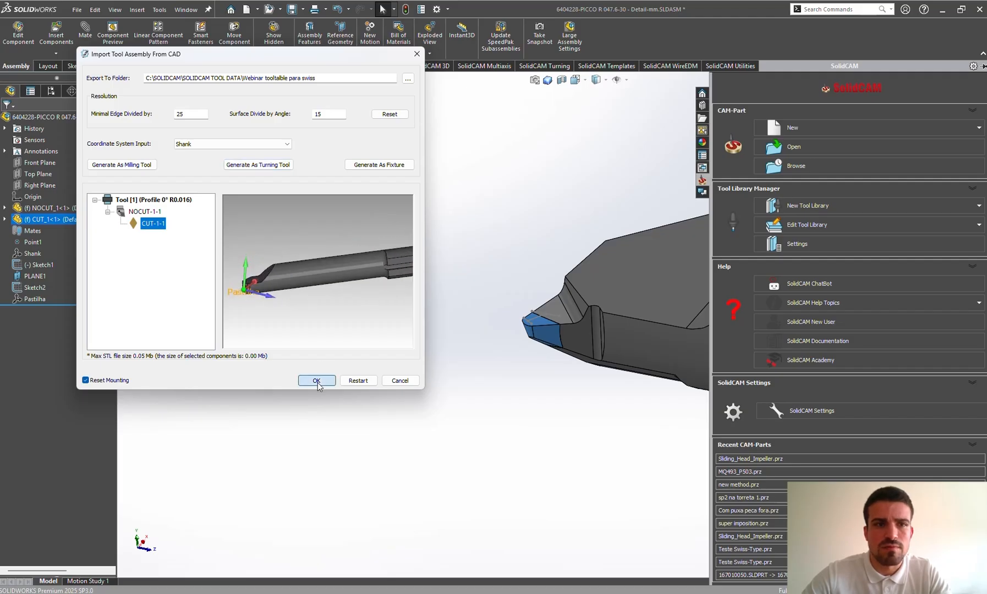
drag(102, 68, 188, 77)
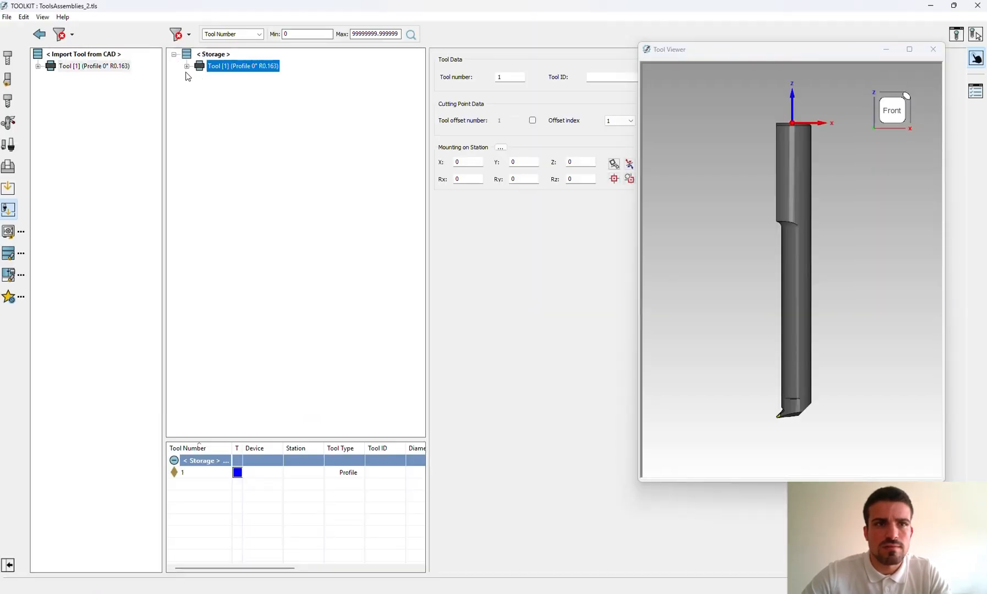
Step: Expand the stored tool down to CUT-1-1 and examine its coordinate systems at the cutting tip in the Tool Viewer
click(187, 66)
click(199, 78)
click(245, 89)
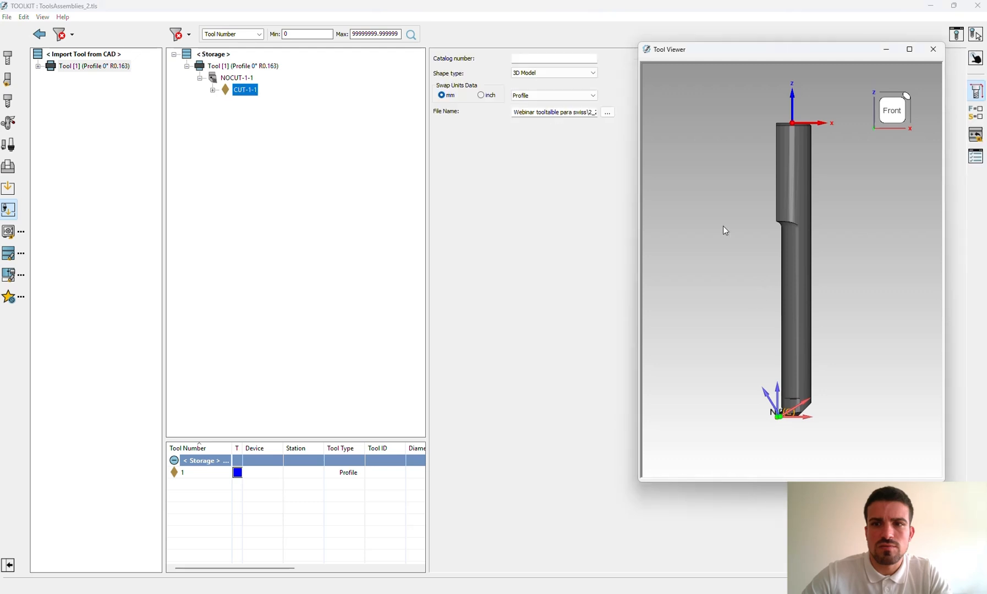
middle_drag(724, 227, 860, 336)
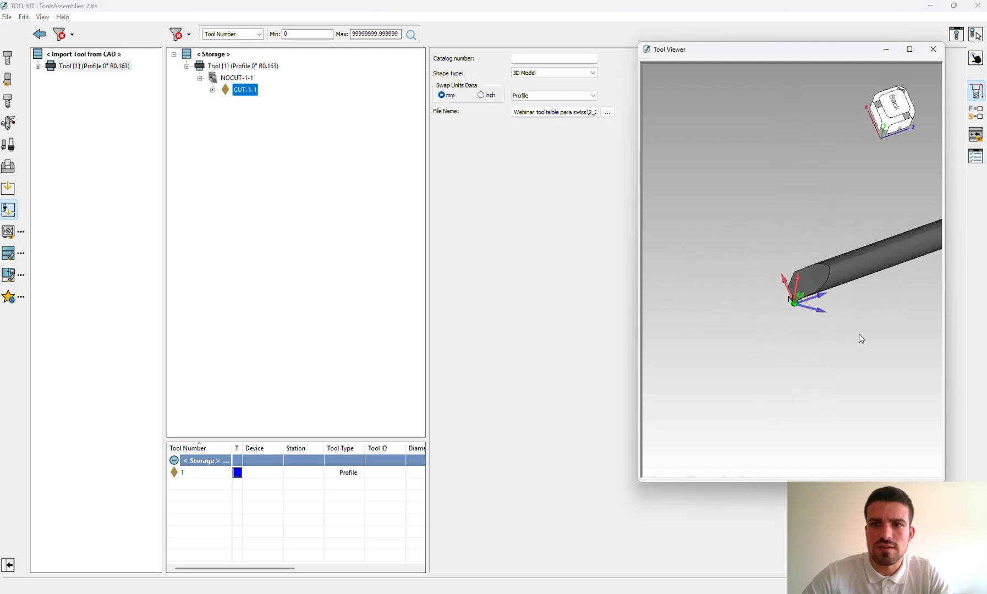
scroll(859, 335, up, 5)
scroll(772, 251, up, 3)
middle_drag(771, 251, 713, 261)
scroll(714, 262, up, 5)
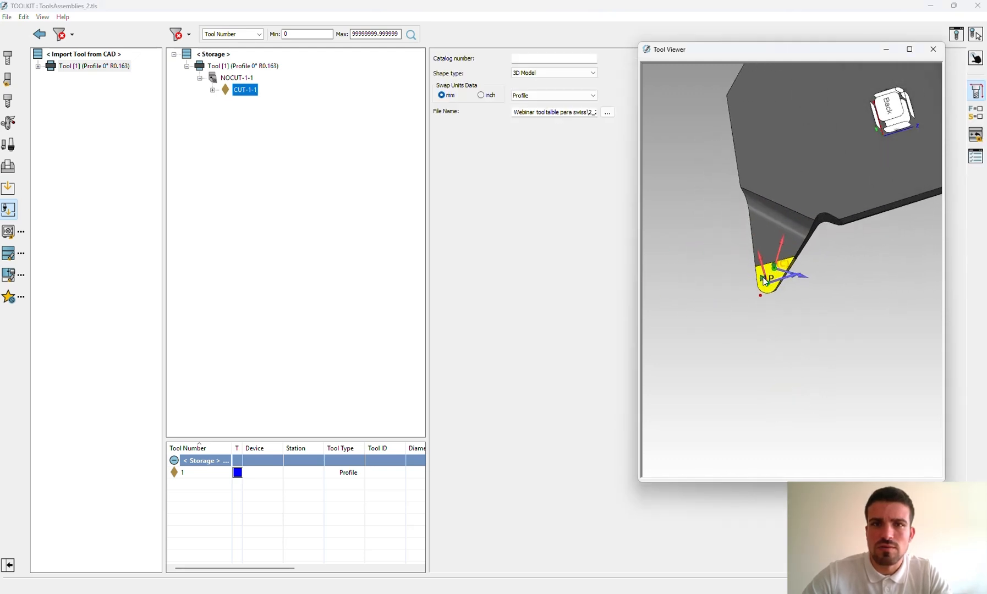
scroll(764, 282, up, 2)
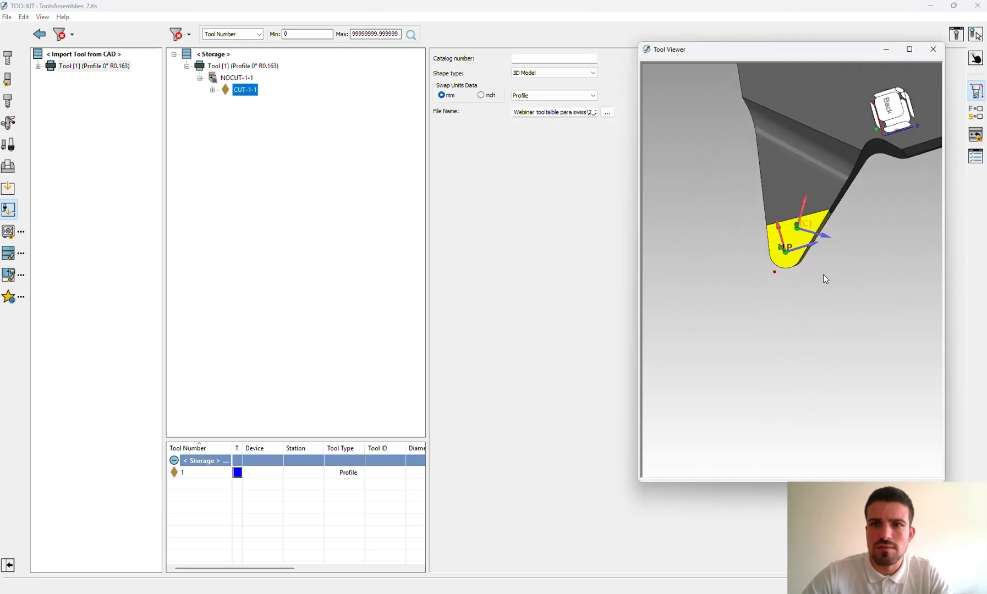
Step: Try origin positions h and c for CUT-1-1's Cutting Point, and turn the Origin position override back off
click(213, 90)
click(265, 103)
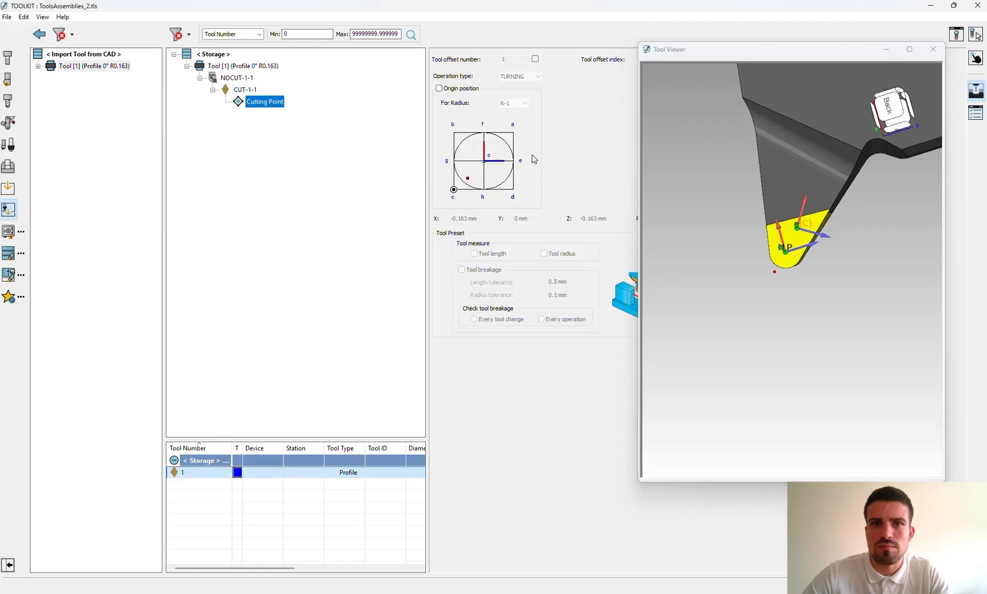
click(455, 89)
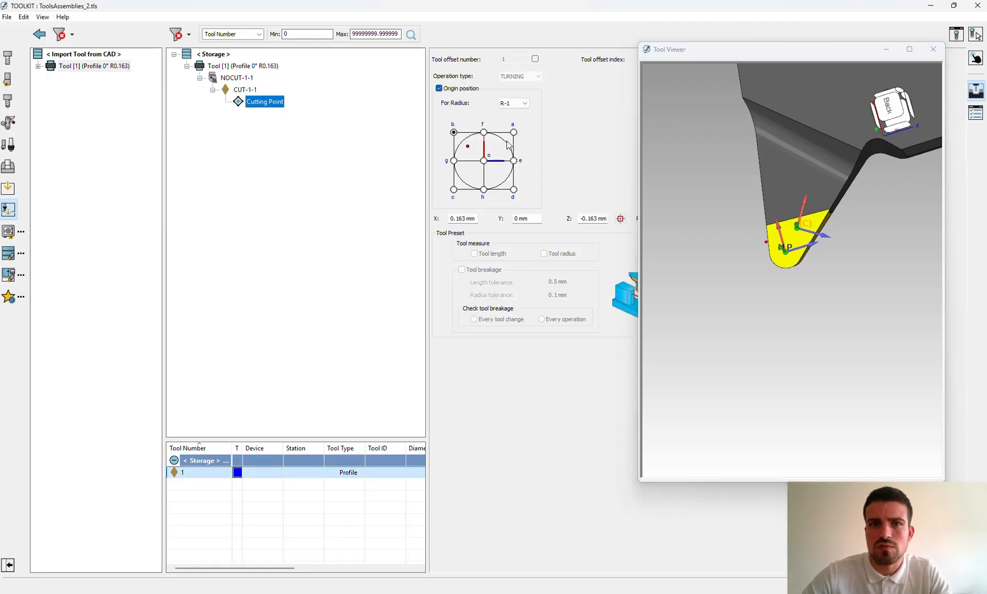
click(484, 190)
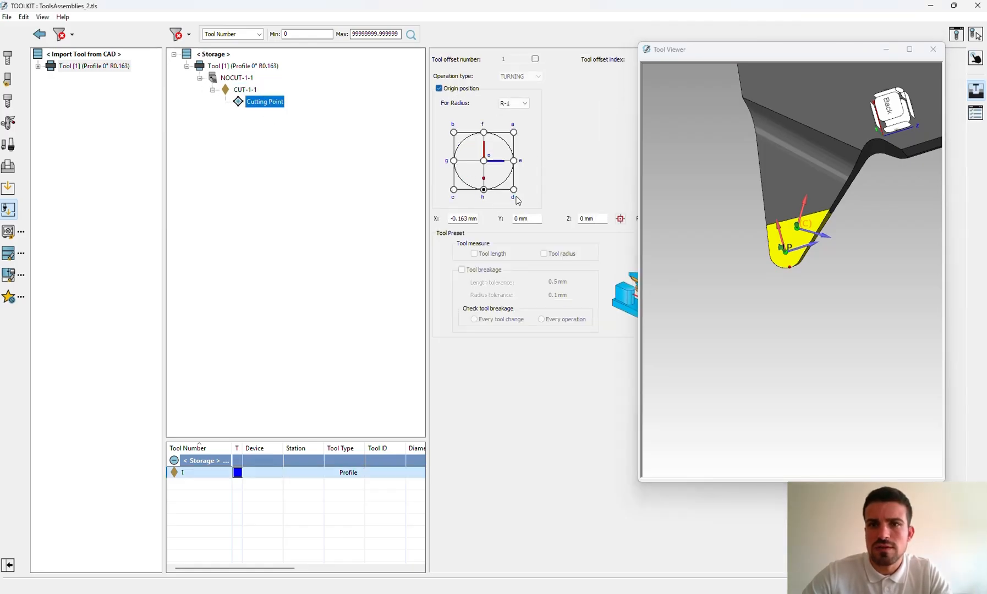
click(454, 189)
click(447, 92)
Step: Look over the whole boring bar and close the ToolsAssemblies_2.tls library
scroll(883, 324, down, 5)
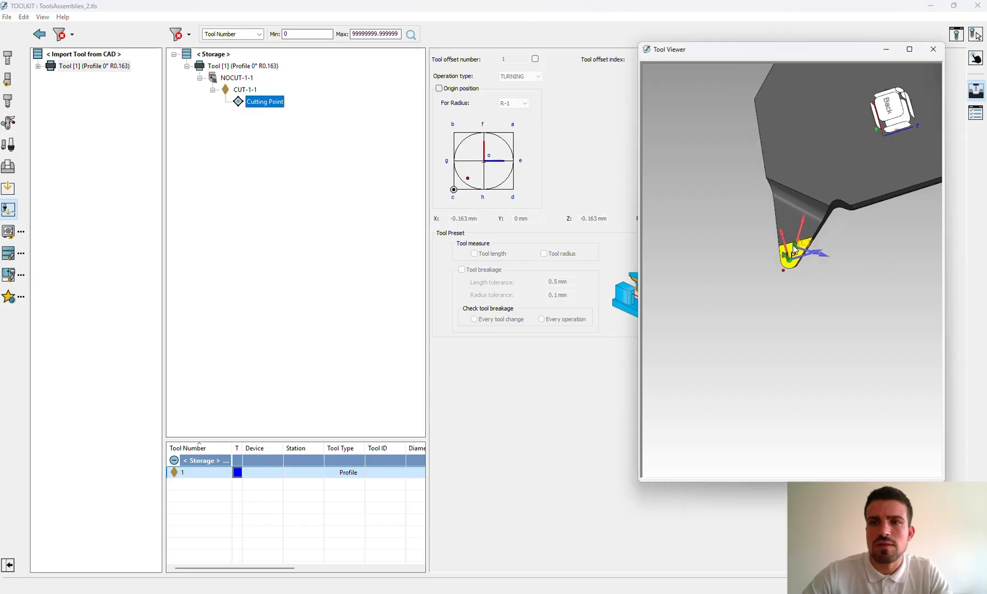
scroll(882, 322, down, 4)
scroll(878, 329, up, 4)
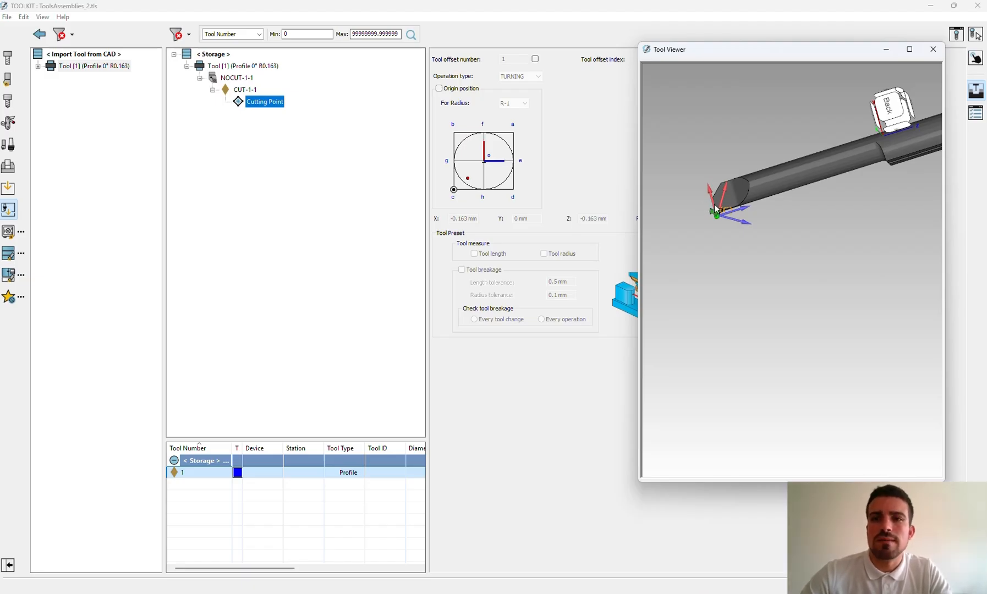
middle_drag(769, 234, 778, 197)
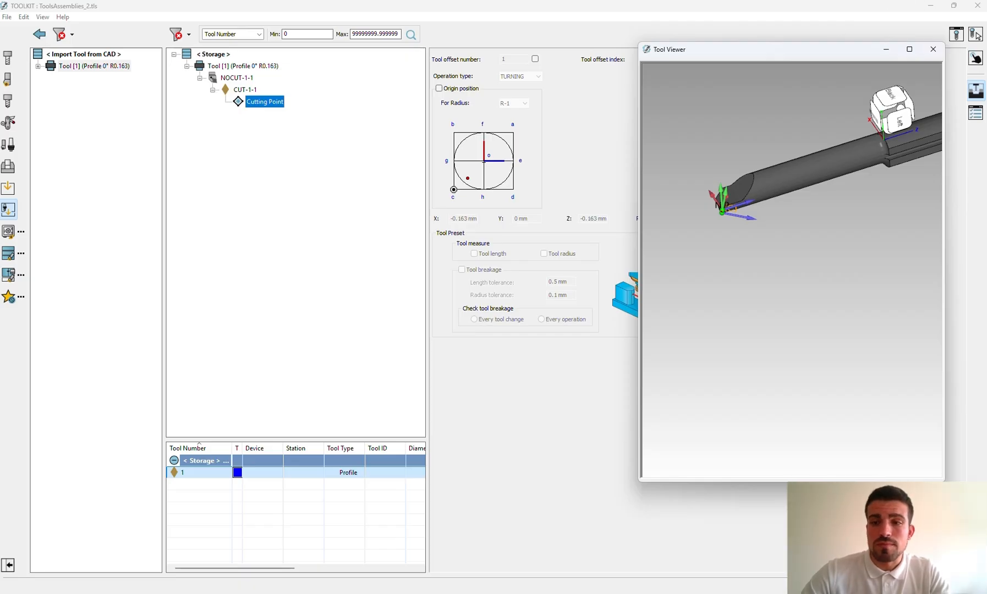
click(976, 565)
click(500, 323)
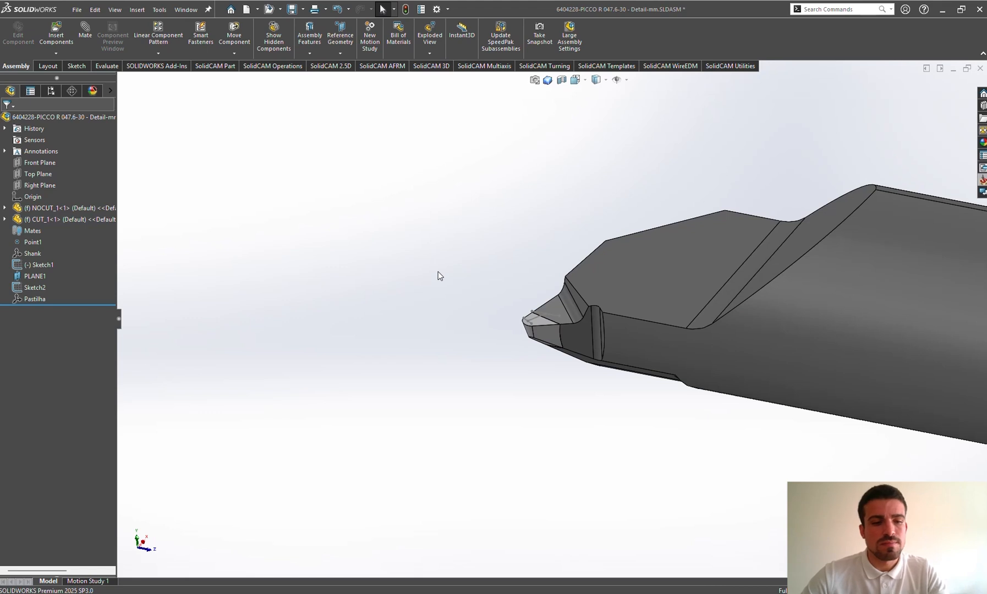
Step: Switch to the Sliding_Head_Impeller CAM-Part in SOLIDWORKS and open its ToolKit
key(alt+Tab)
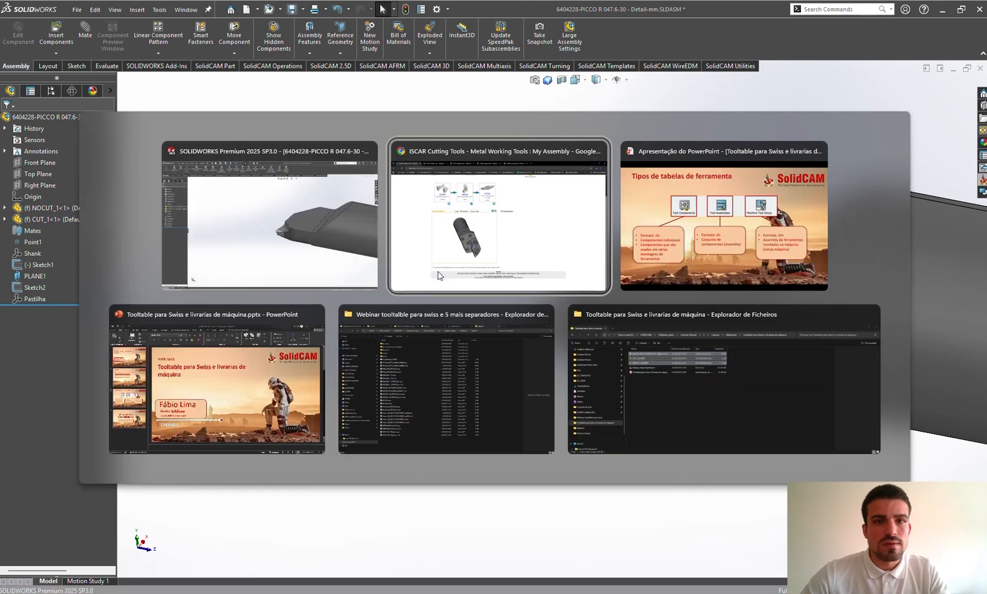
key(alt+Tab)
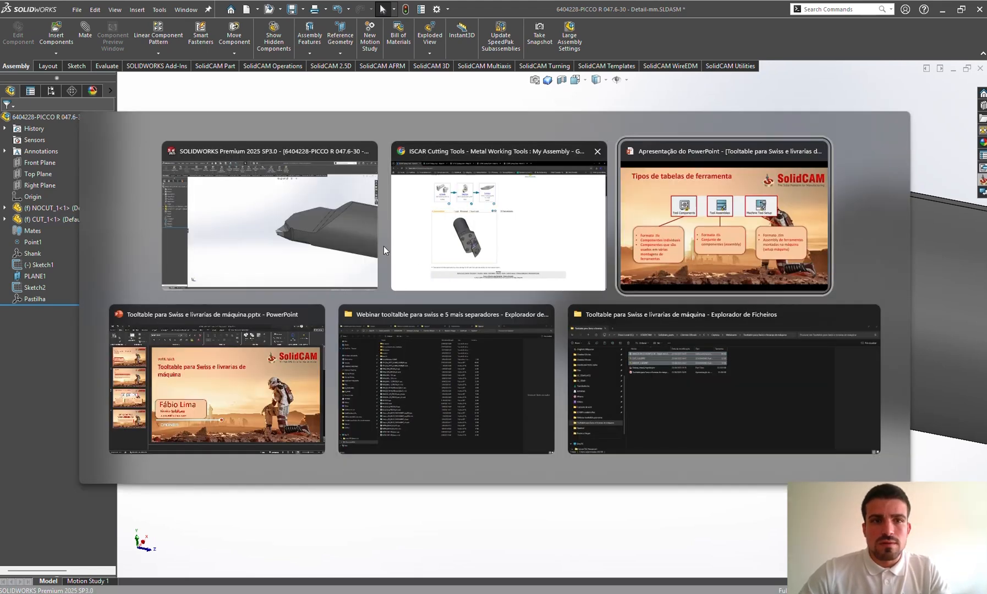
click(275, 189)
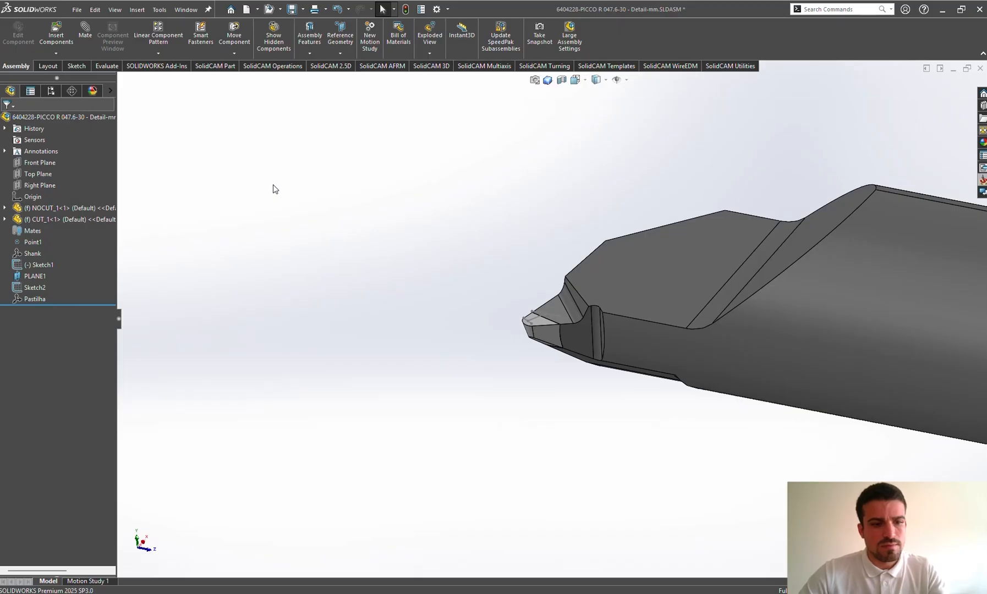
key(ctrl+Tab)
key(ctrl+Tab)
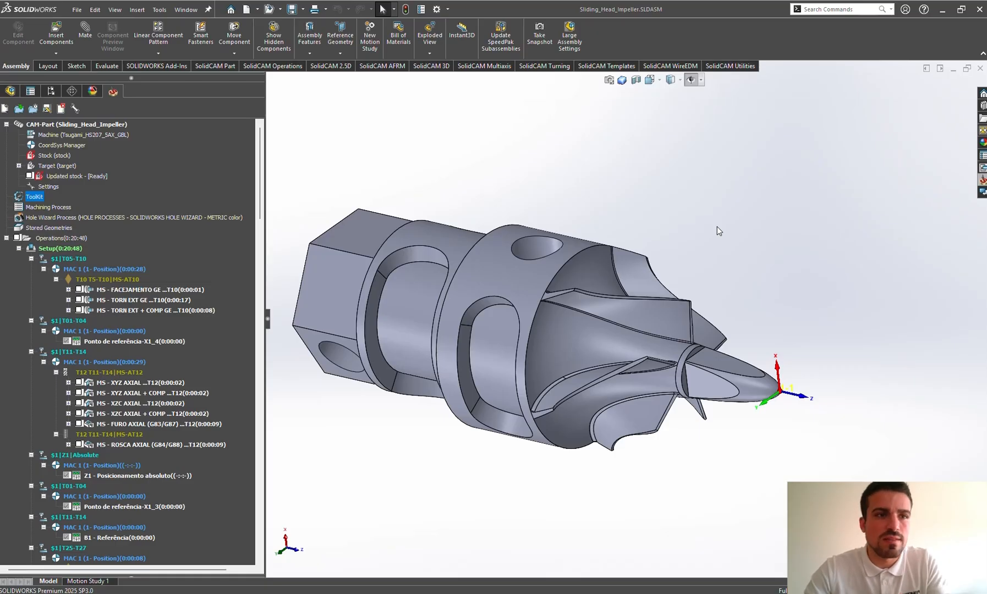
scroll(480, 215, up, 3)
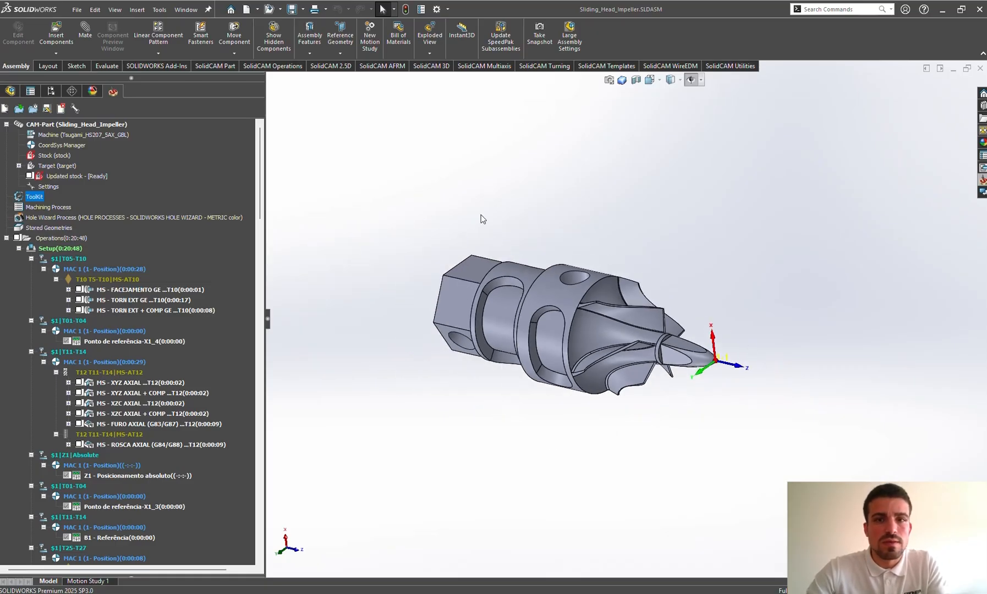
scroll(694, 366, down, 2)
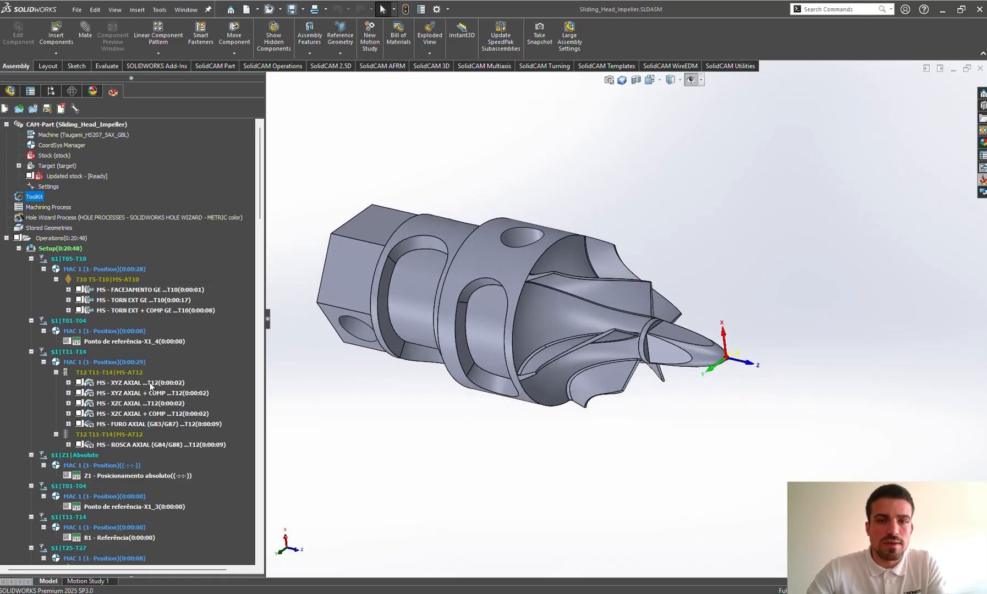
scroll(152, 386, down, 1)
scroll(113, 307, up, 1)
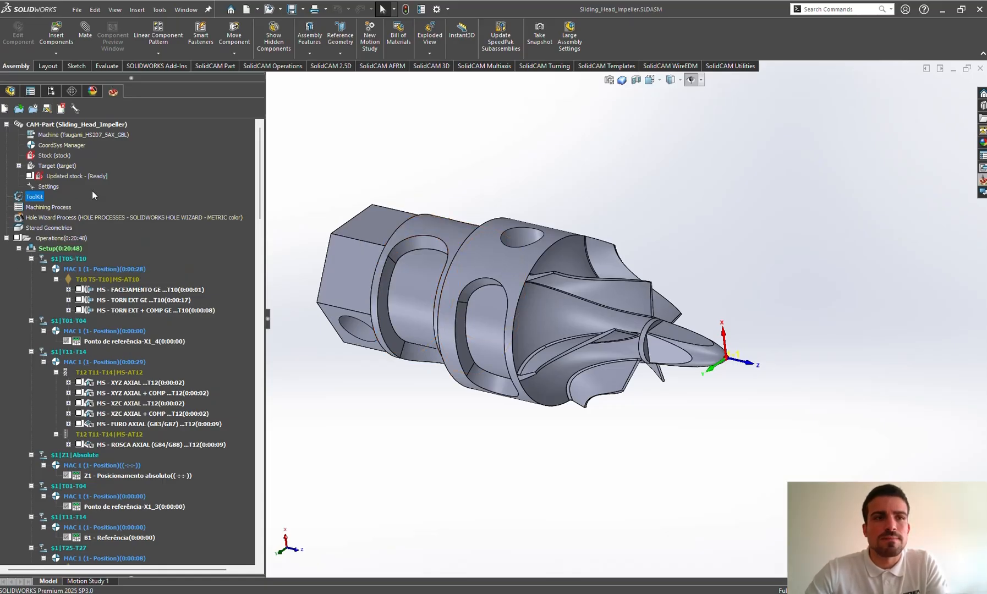
double_click(34, 198)
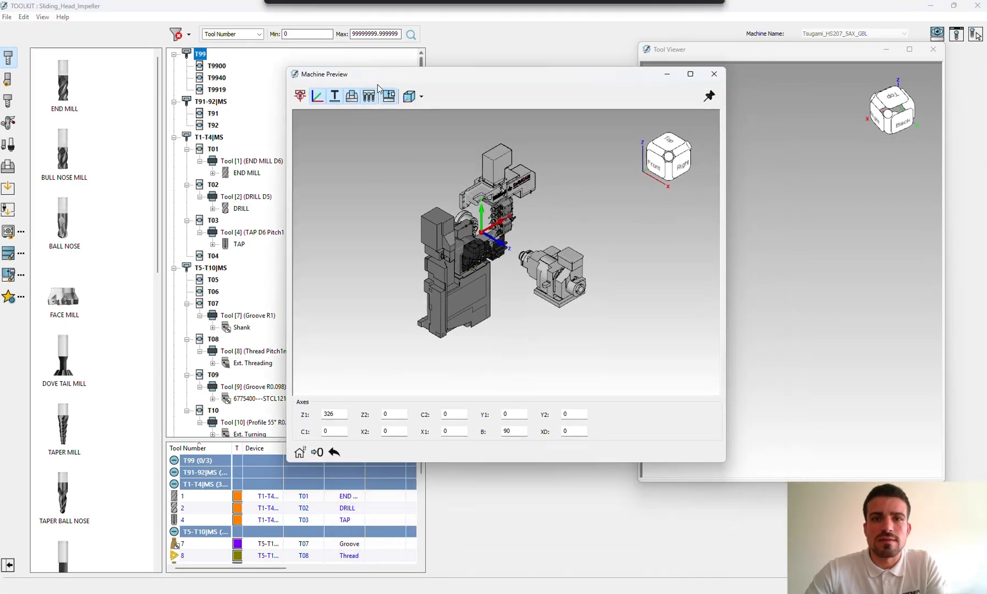
Step: Examine the mounted tools around the spindle in the Machine Preview, and move the preview window clear of the tool tree
scroll(486, 264, up, 5)
middle_drag(485, 265, 464, 203)
scroll(464, 204, up, 3)
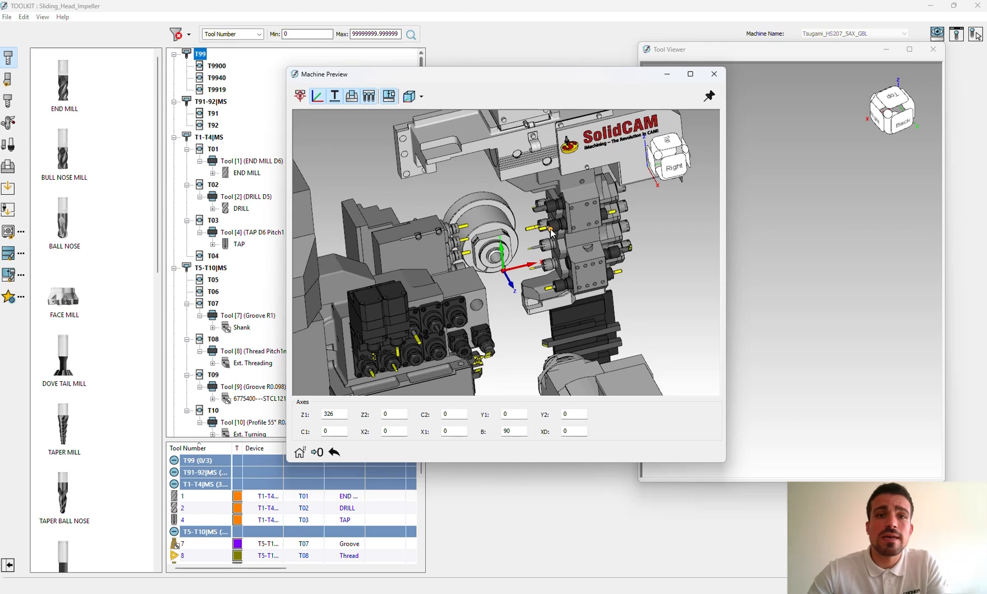
scroll(462, 219, down, 2)
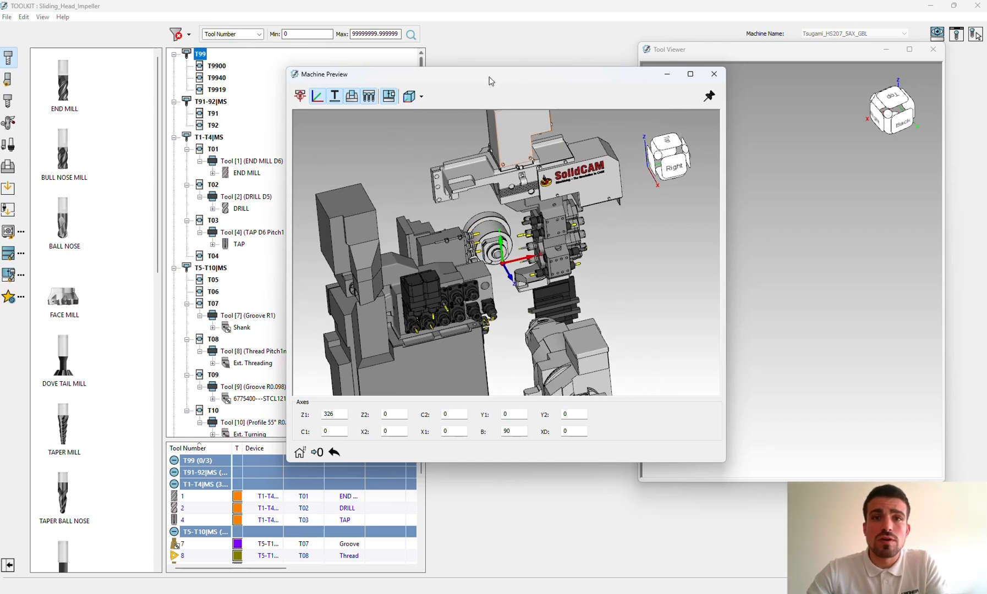
drag(488, 75, 529, 24)
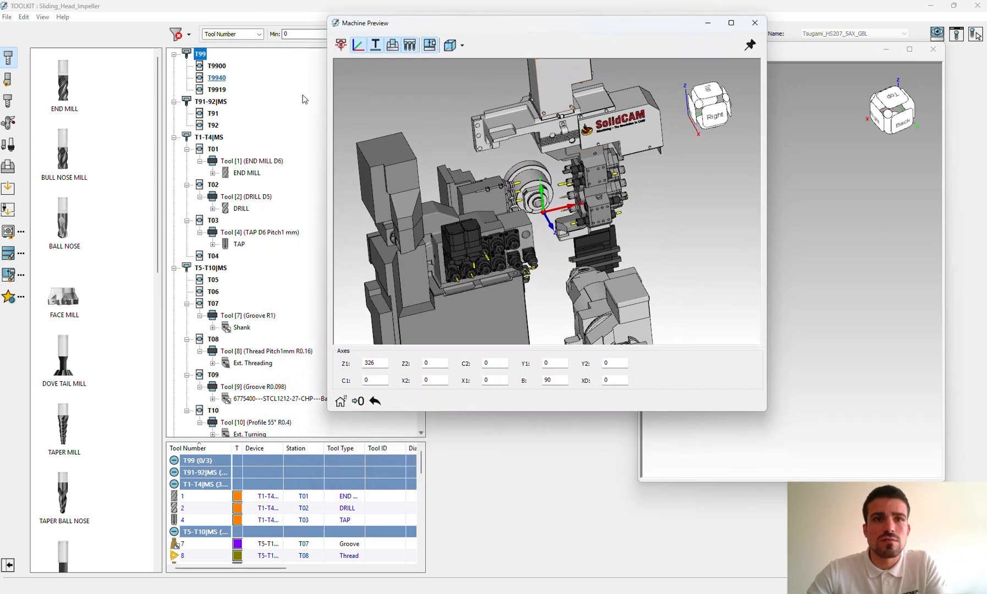
drag(392, 25, 470, 55)
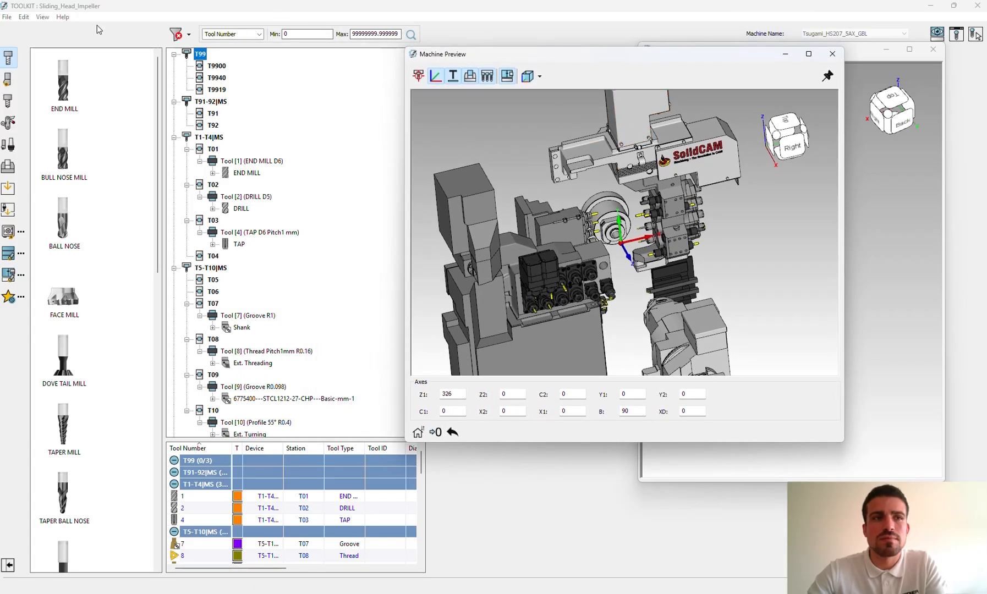
Step: Export the machine's tool setup to a Tools on Machine Setup (*.tlm) file named Webinar swiss
click(7, 19)
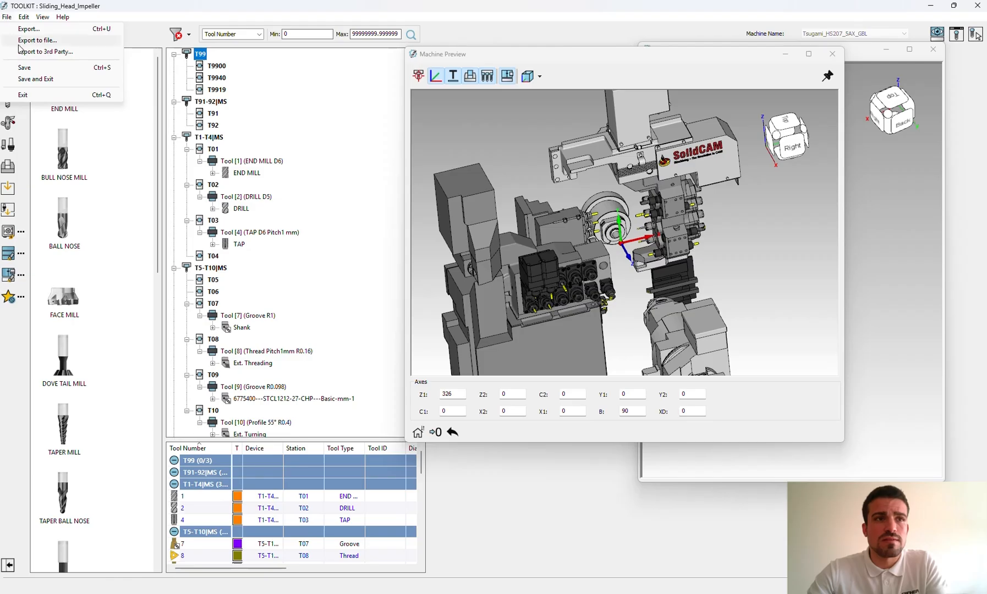
click(20, 46)
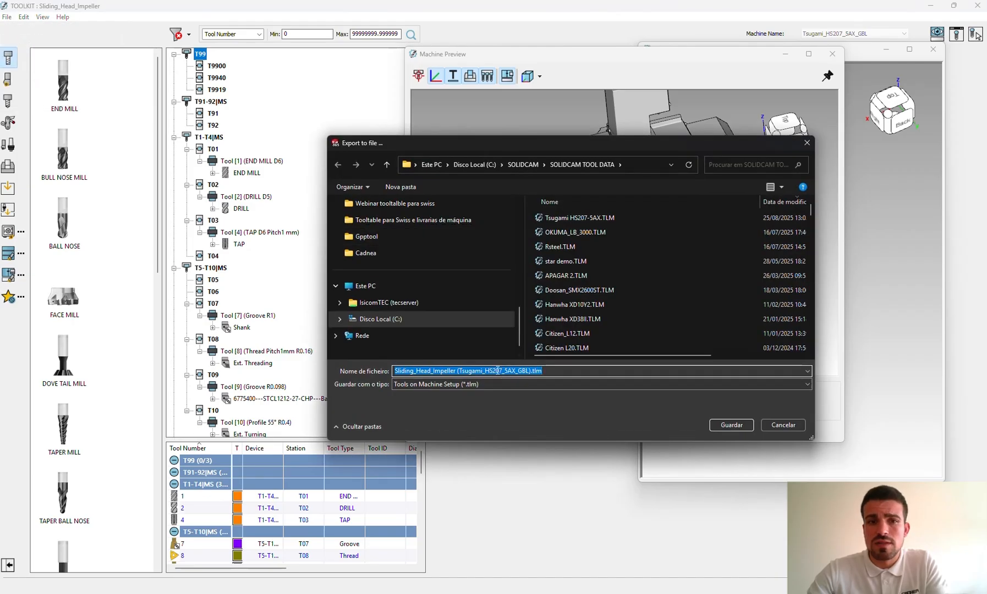
text(We)
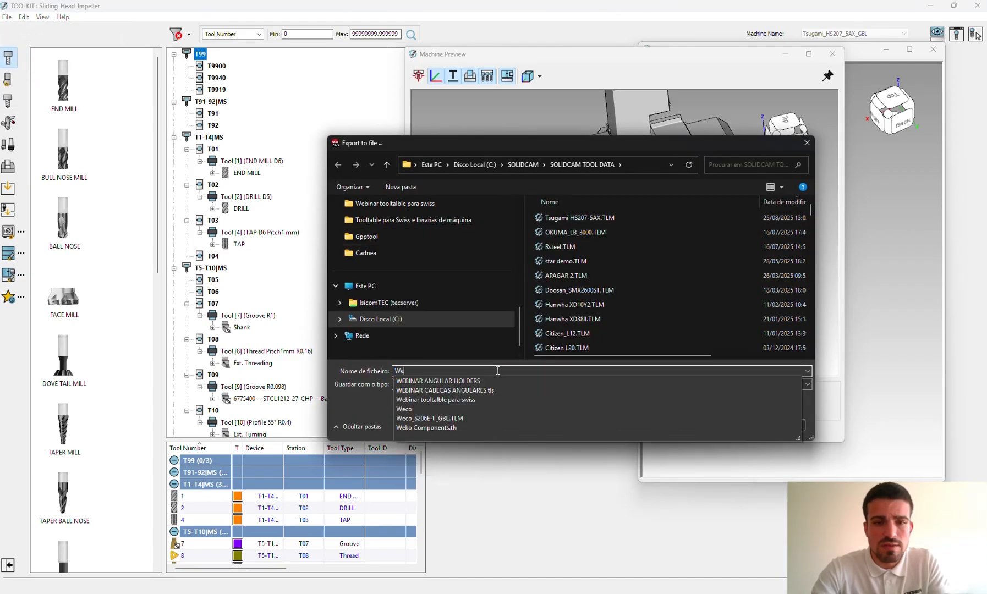
text(binar)
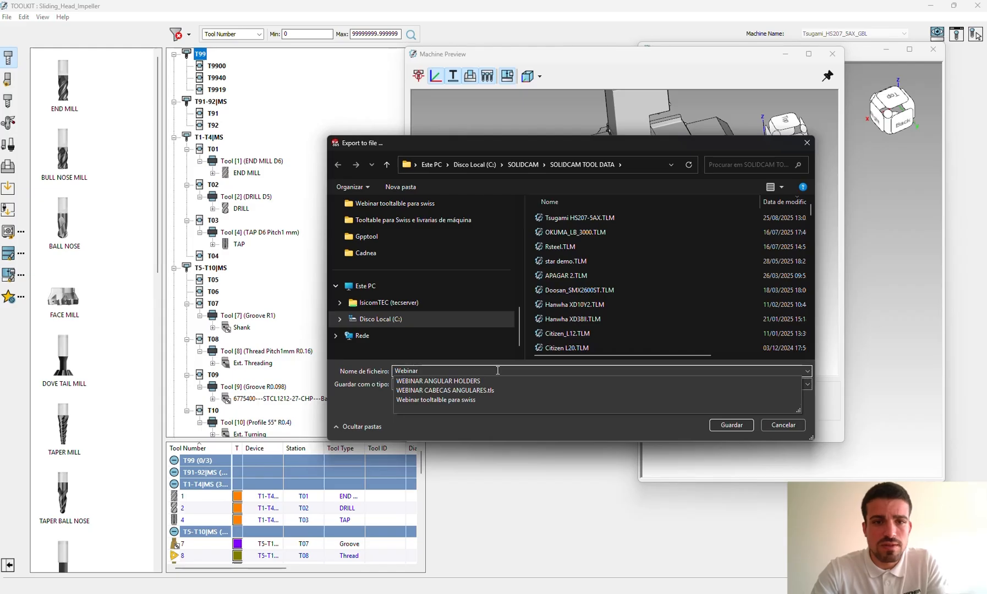
text( swiss)
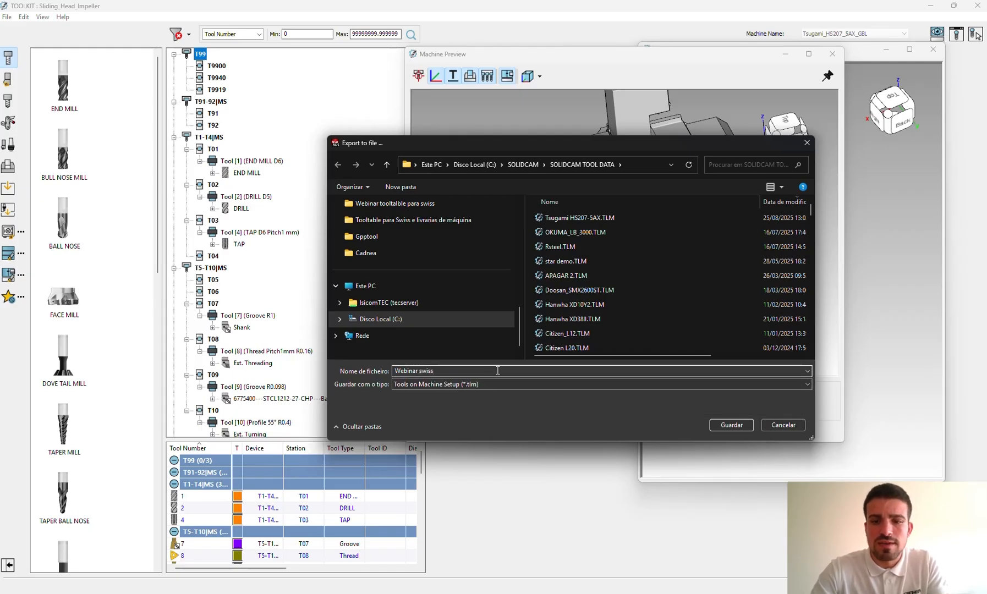
key(Return)
click(475, 263)
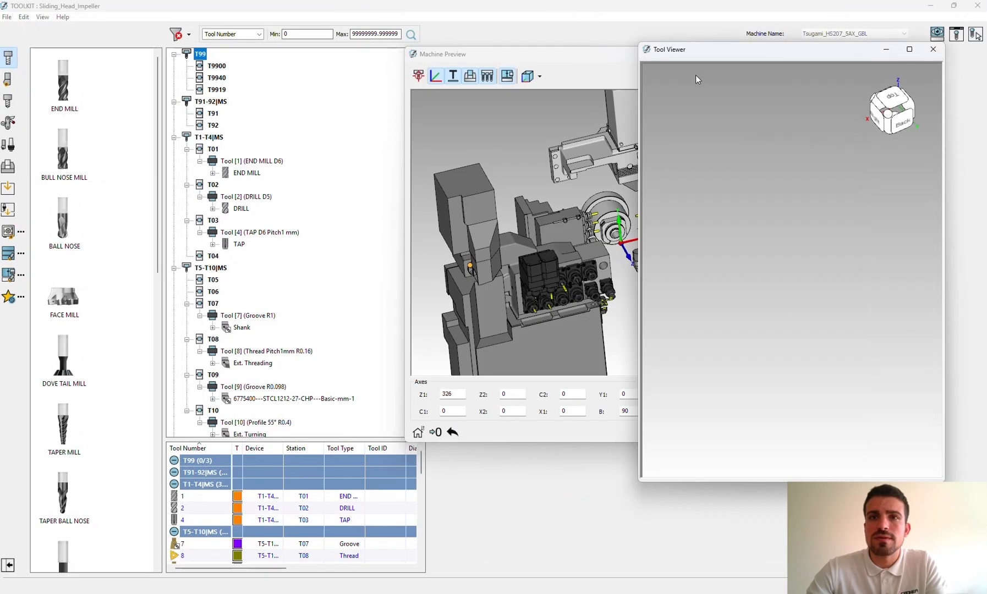
Step: Close the Tool Viewer and Machine Preview windows and exit the Sliding_Head_Impeller ToolKit
drag(693, 50, 694, 115)
click(831, 54)
click(934, 114)
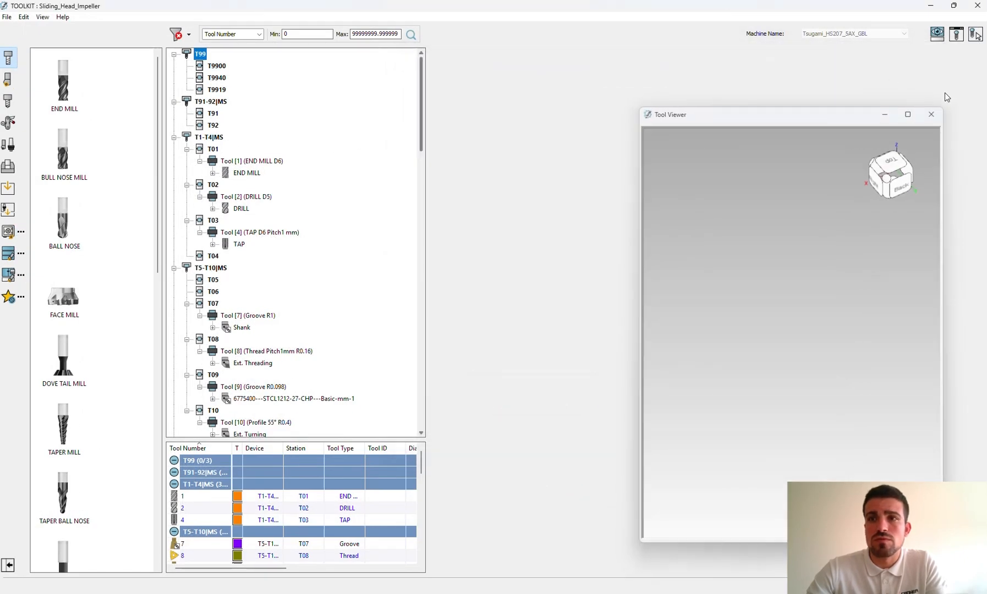
click(977, 5)
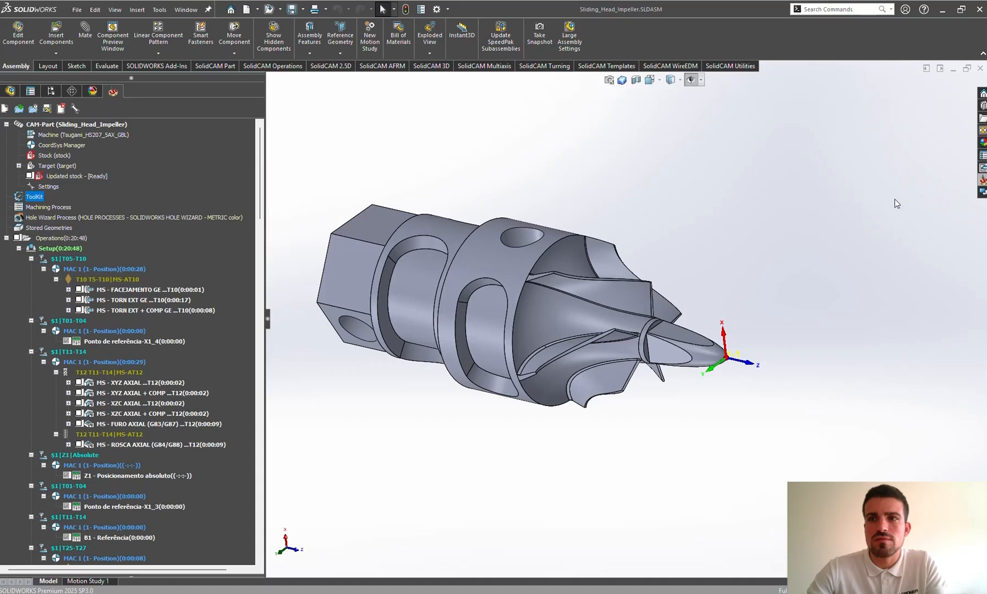
Step: Create a new Machine Tool Setup library for the Tsugami_HS207_5AX_GBL machine, keeping the machine's name as library name
click(984, 186)
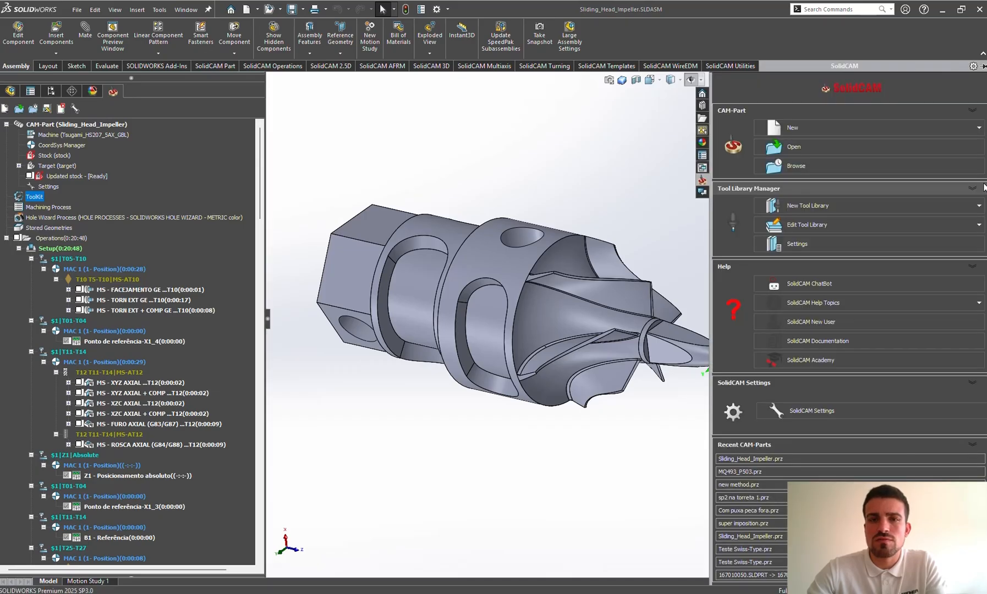
click(866, 209)
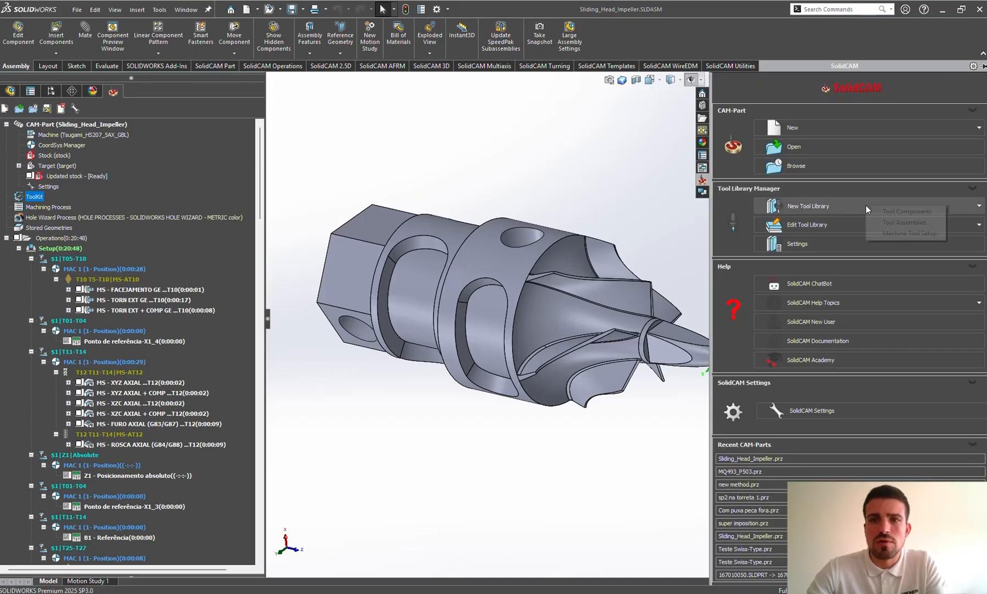
click(904, 235)
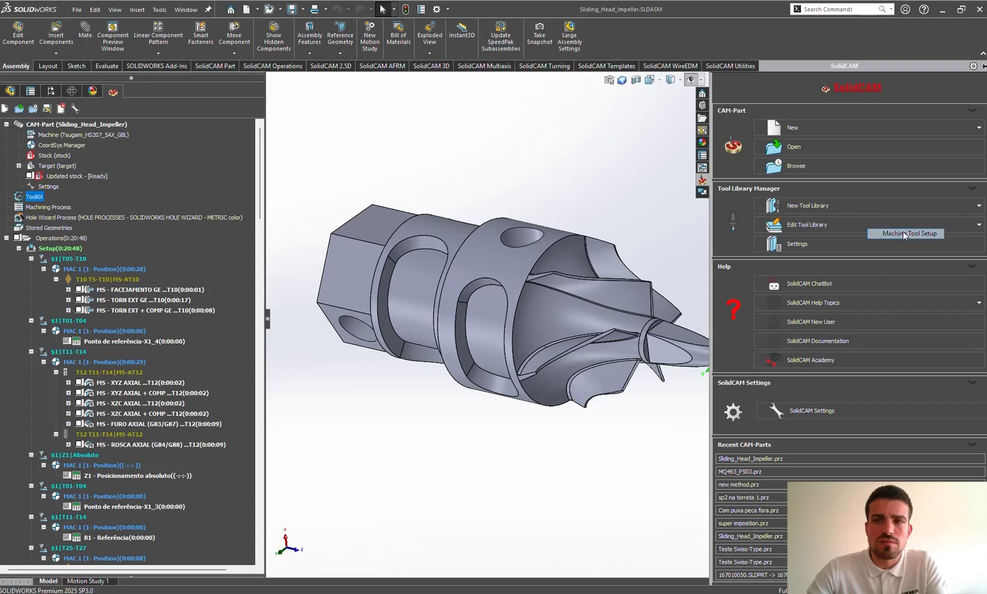
click(562, 210)
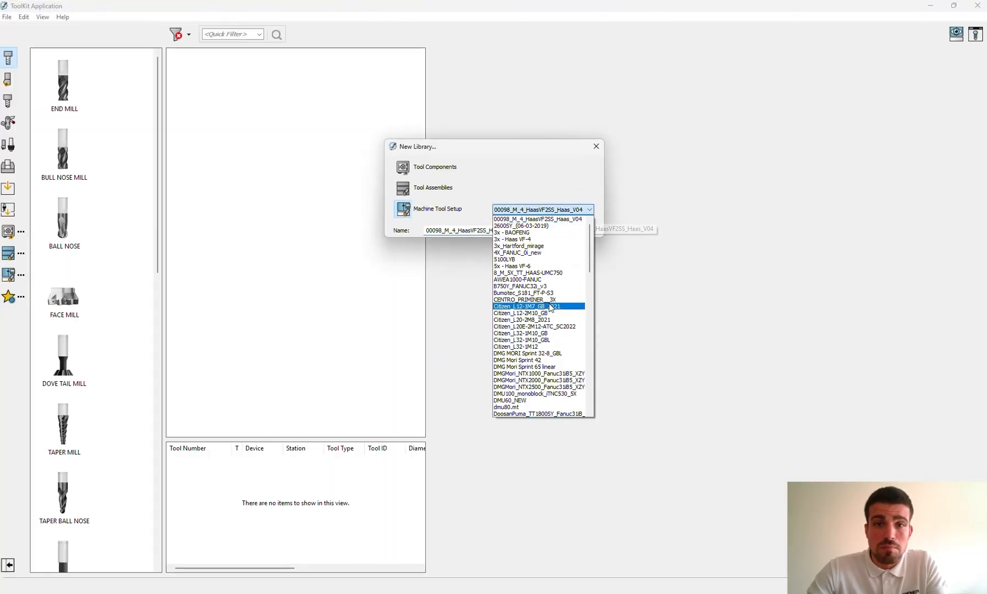
scroll(549, 327, down, 10)
scroll(549, 327, down, 15)
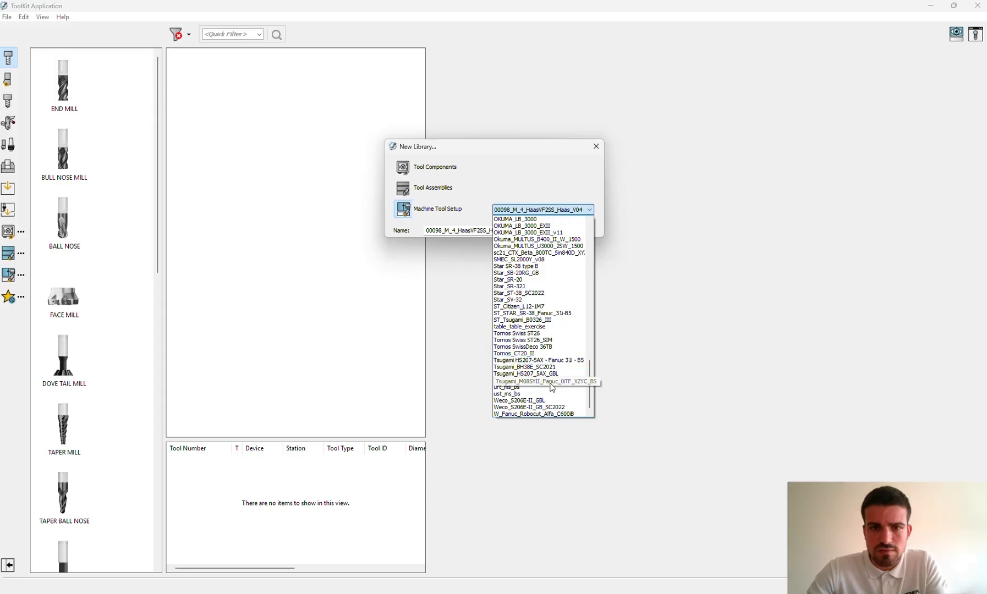
click(564, 374)
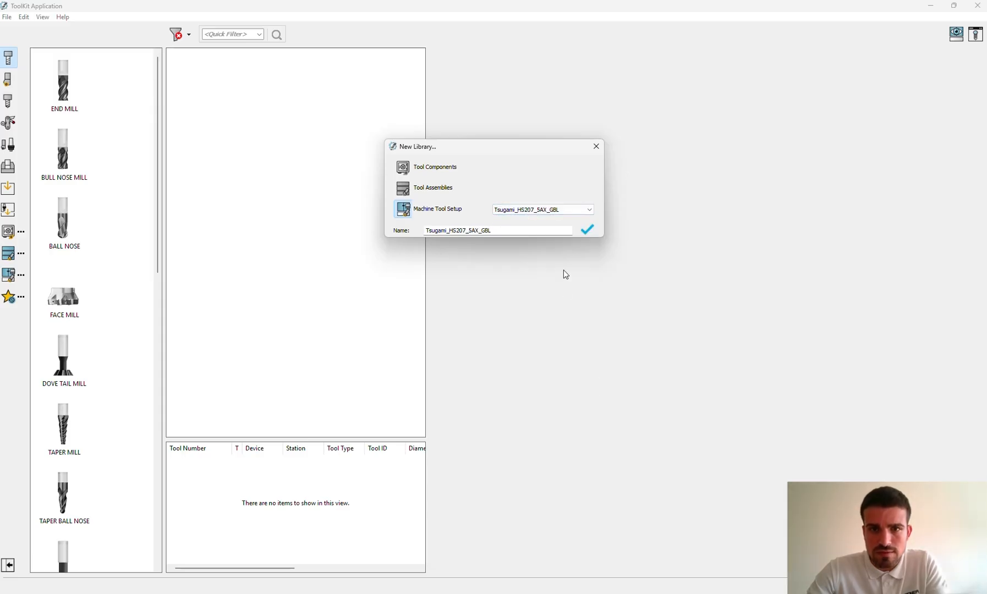
click(588, 230)
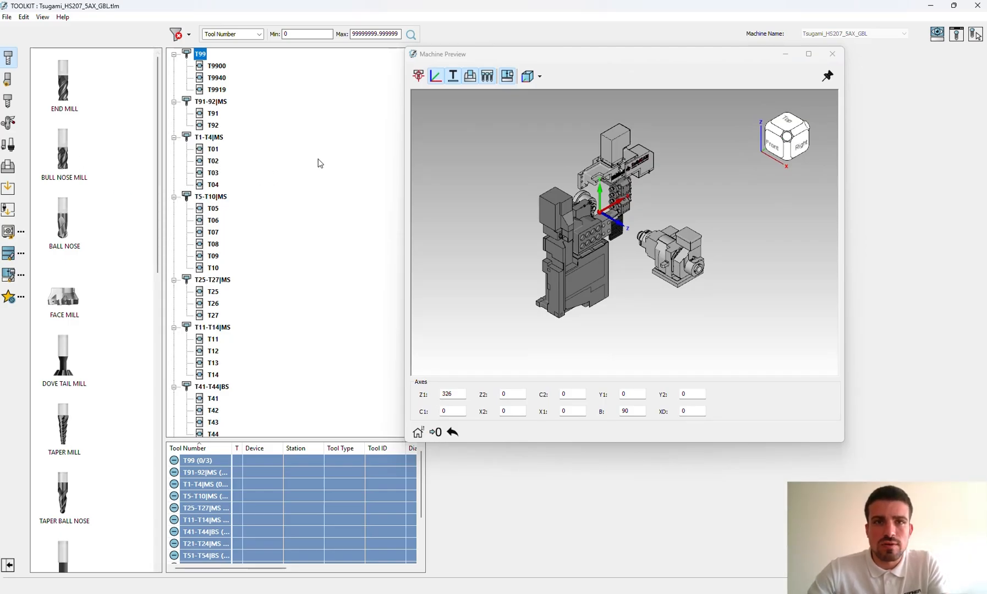
Step: Open the Webinar swiss.TLM machine setup library and mount all of its tools on the machine
click(13, 278)
scroll(56, 257, down, 3)
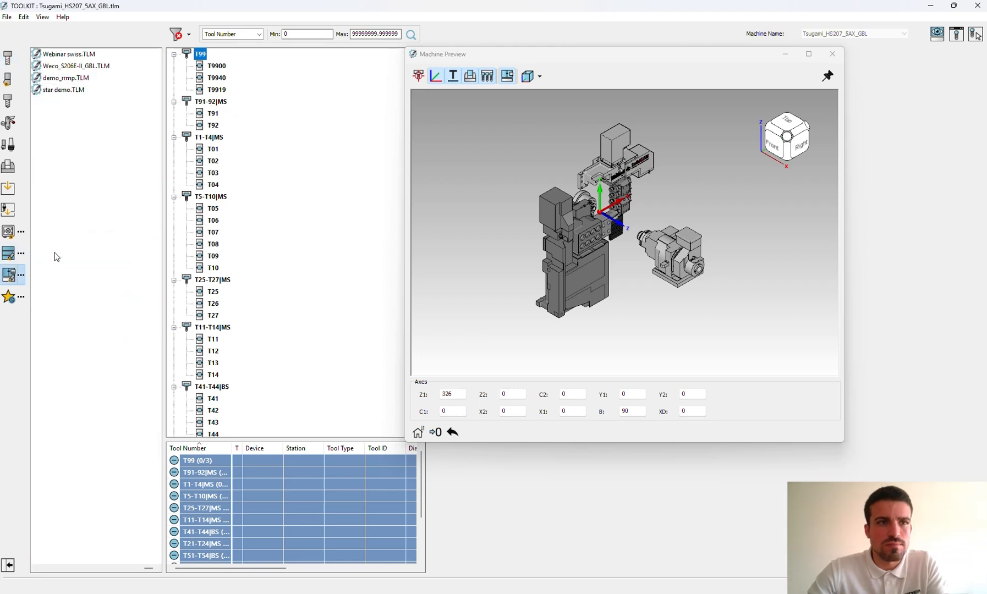
double_click(65, 56)
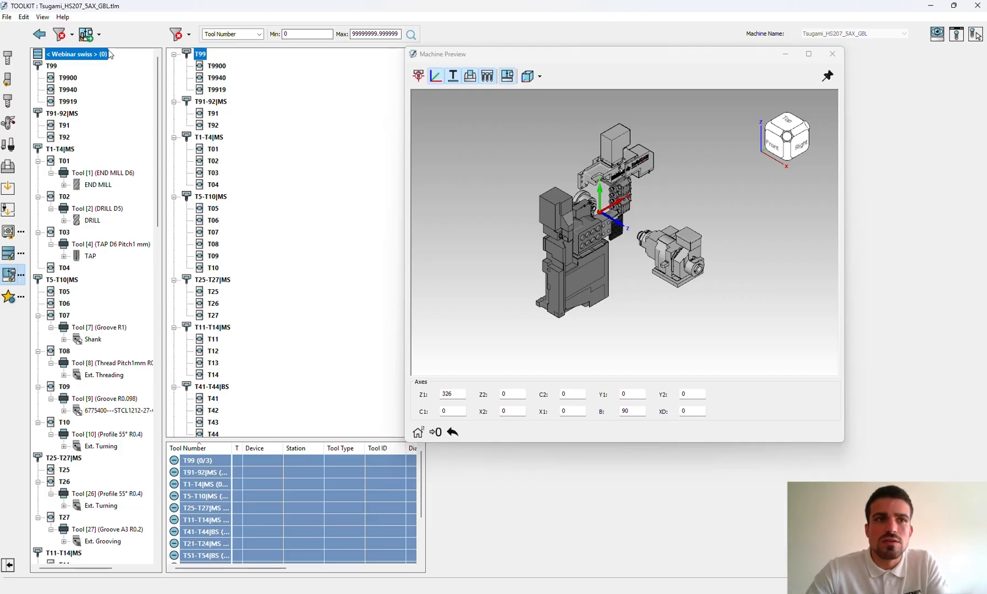
right_click(64, 60)
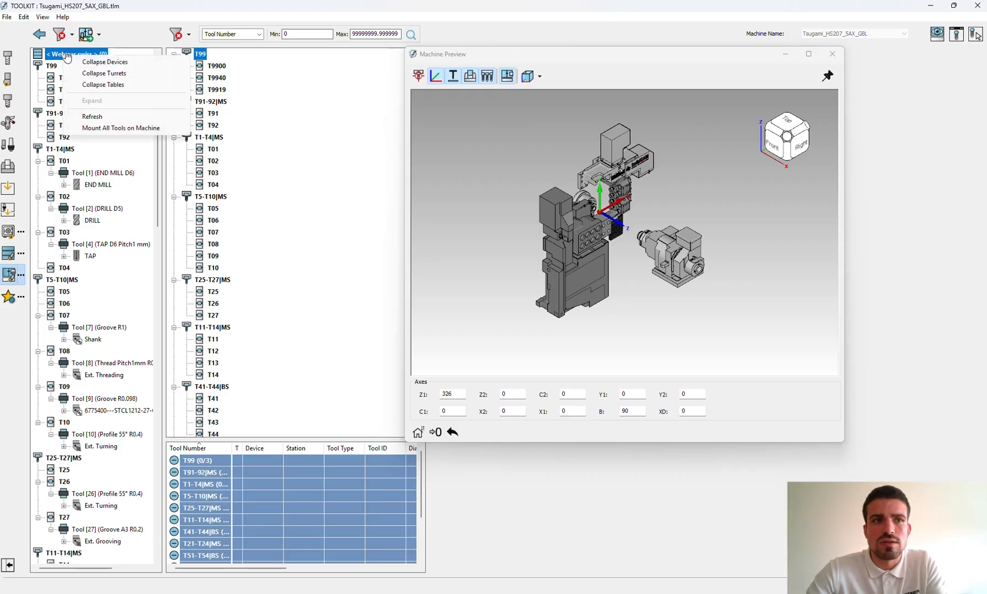
click(60, 76)
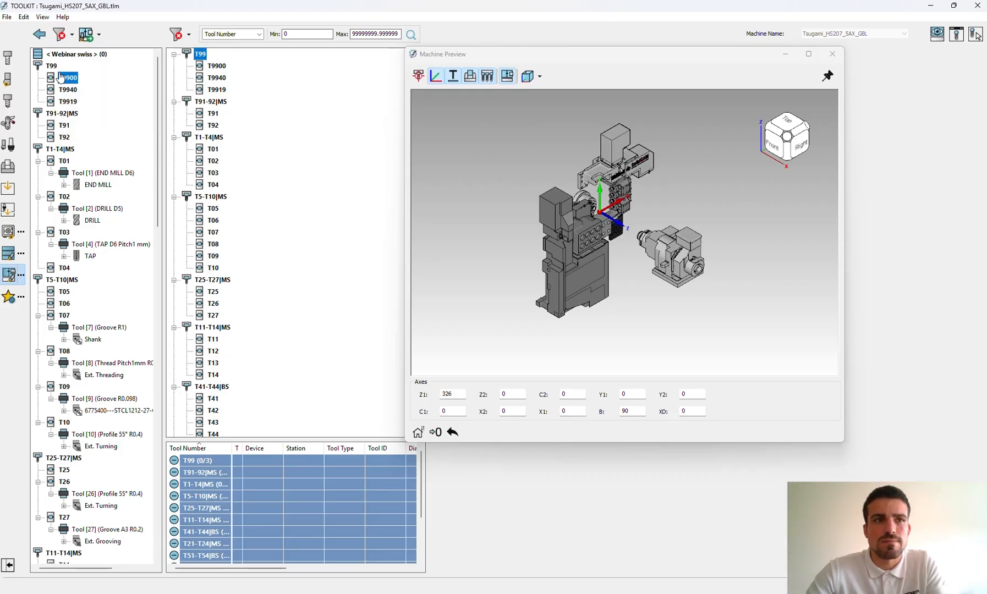
click(68, 57)
right_click(71, 60)
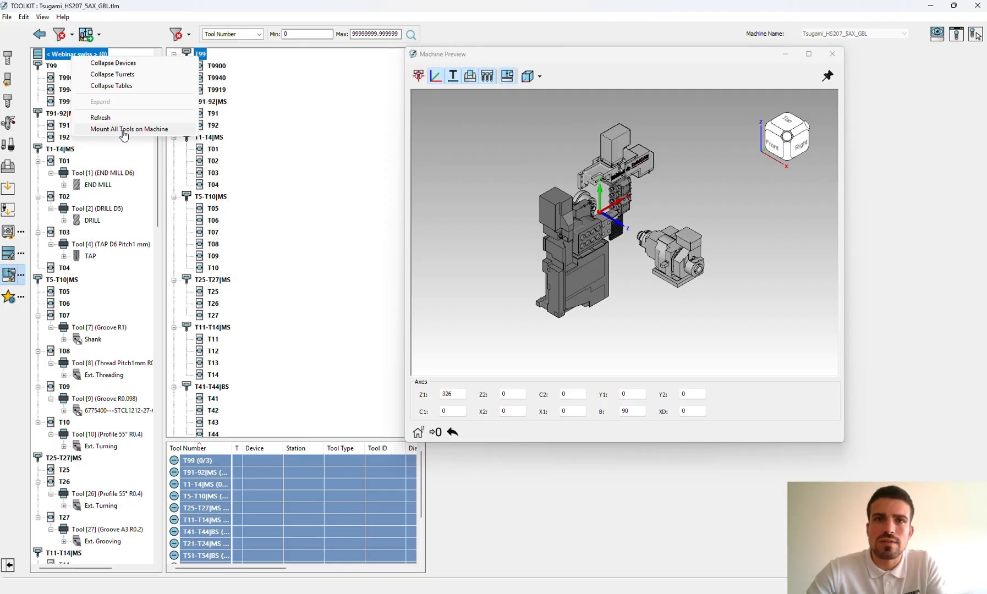
click(123, 130)
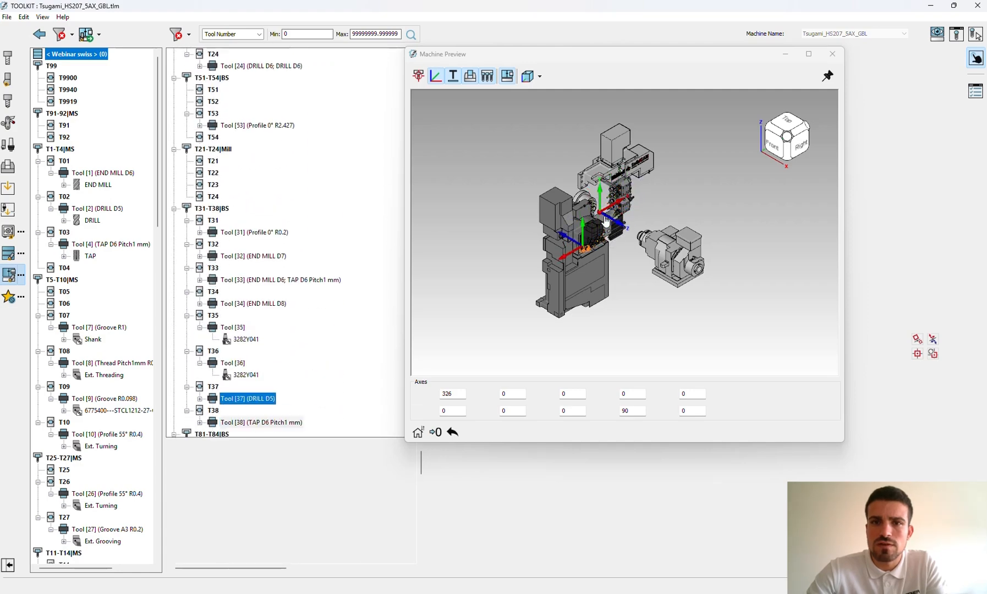
Step: Examine the mounted tools and the back tool block around stations T81-T84 in the Machine Preview
scroll(611, 198, up, 3)
scroll(609, 212, up, 5)
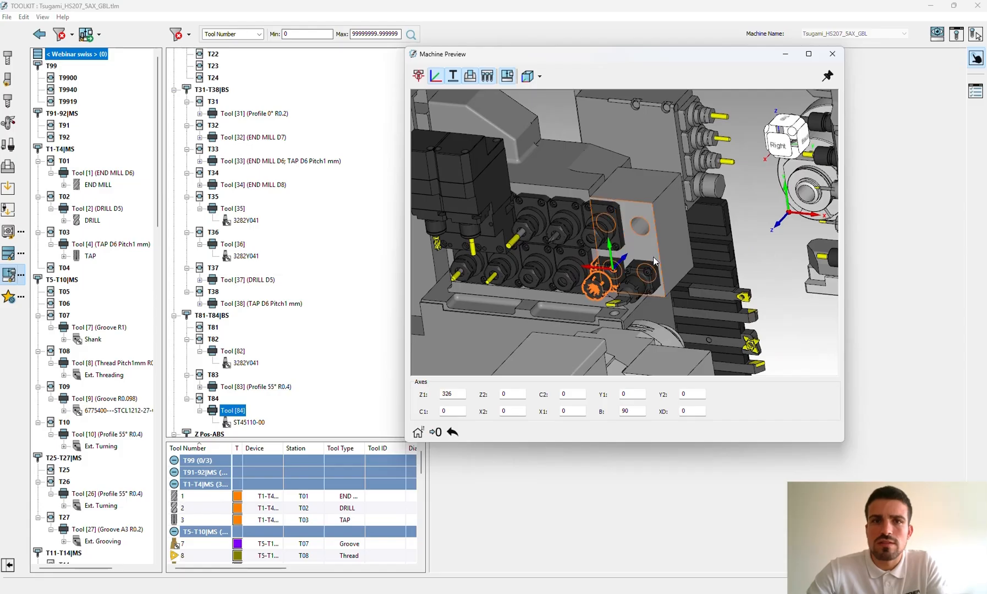
scroll(649, 267, down, 5)
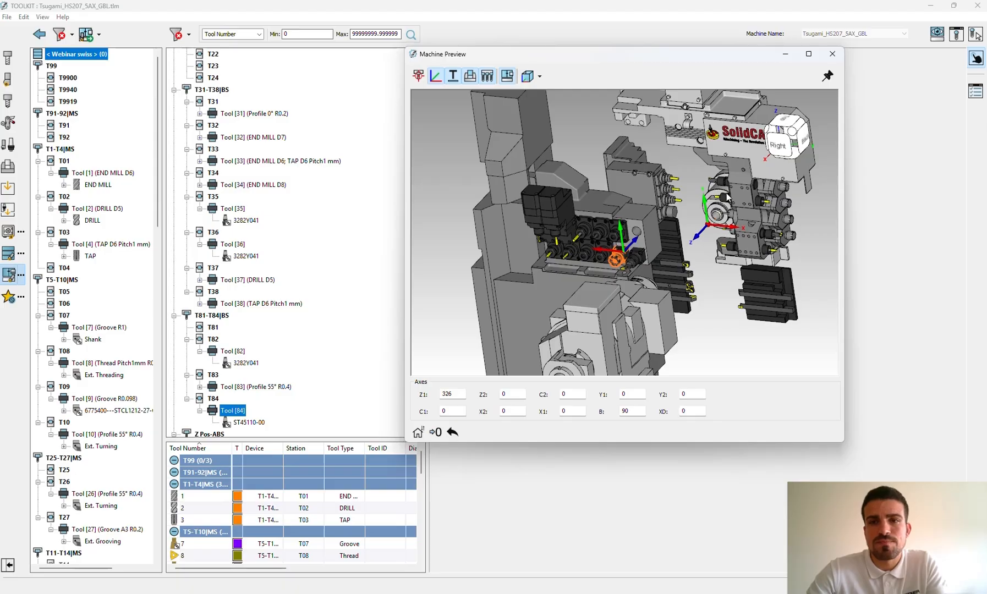
mouse_move(713, 219)
middle_down()
mouse_move(736, 250)
mouse_move(756, 200)
mouse_move(701, 208)
middle_up()
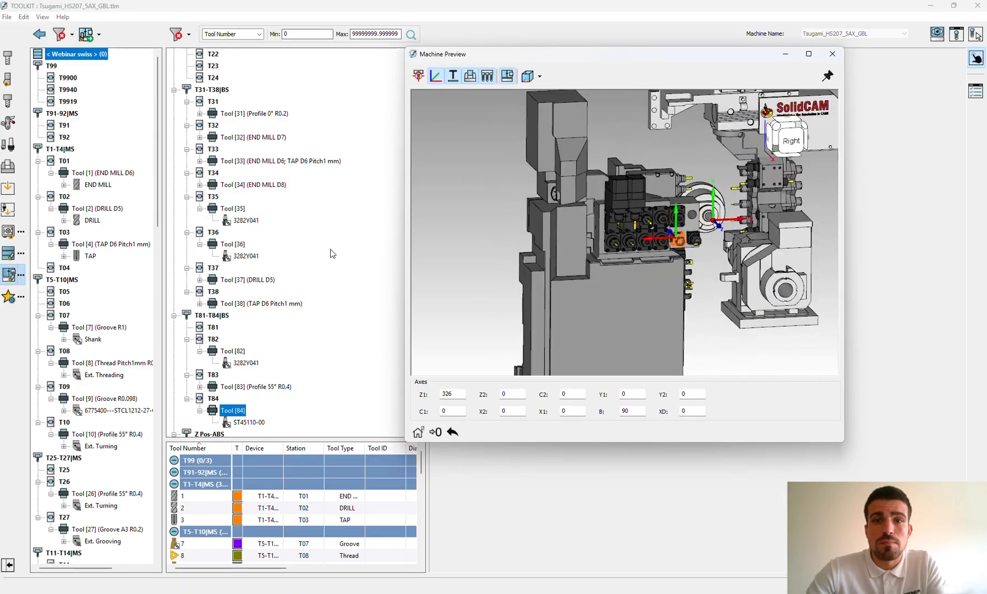
scroll(622, 234, up, 6)
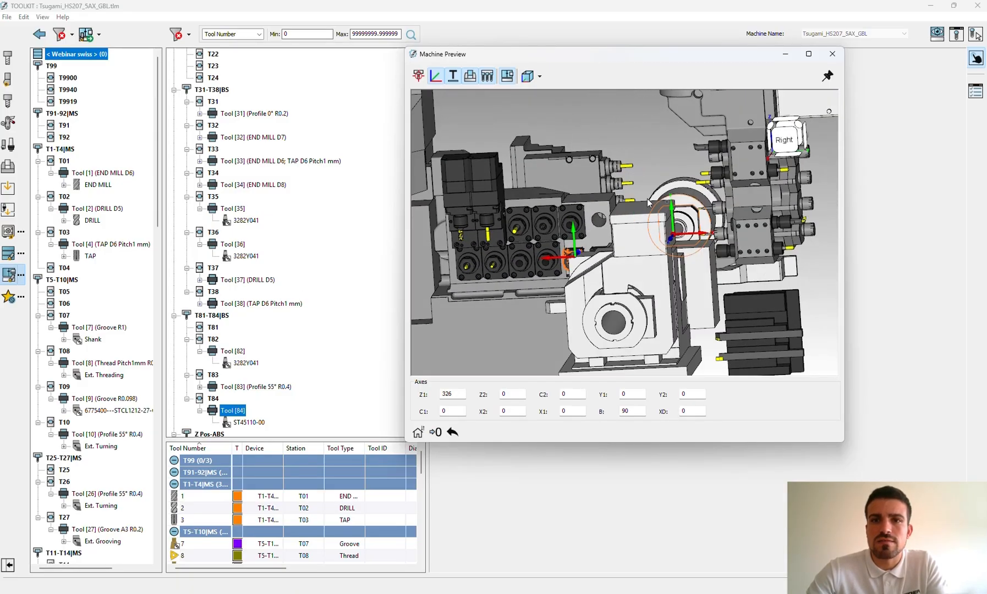
scroll(621, 234, up, 2)
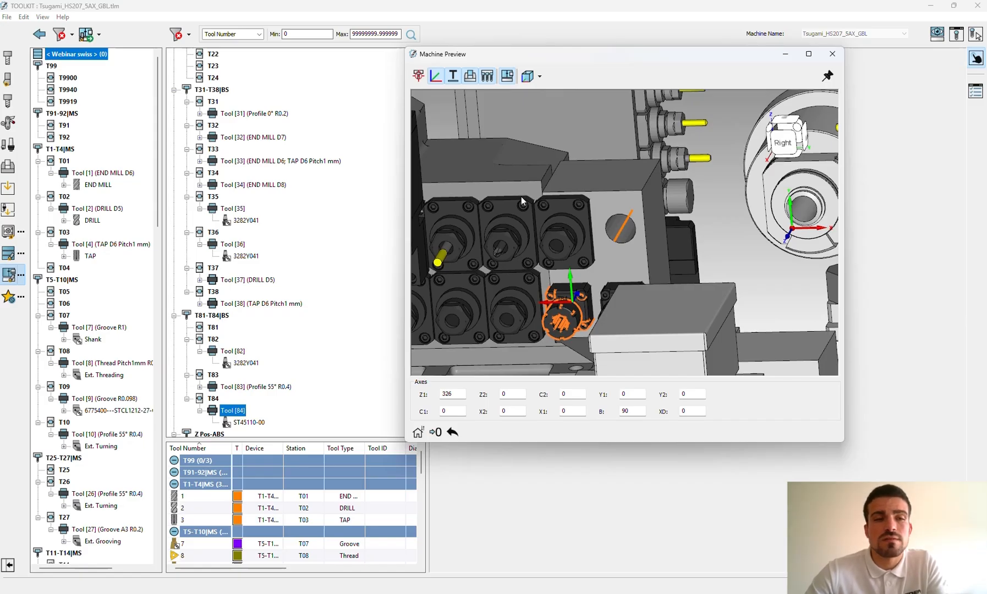
Step: In the A-Webinar tooltable swiss component library, expand Furar and Alongador and select the SBTB2560-JHP-R-1 holder
click(8, 232)
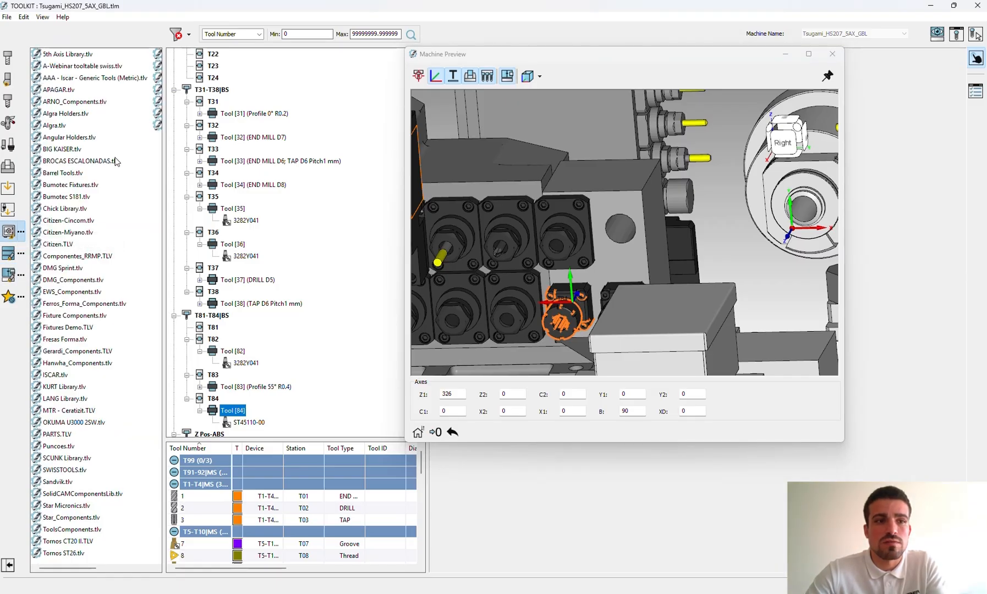
double_click(62, 69)
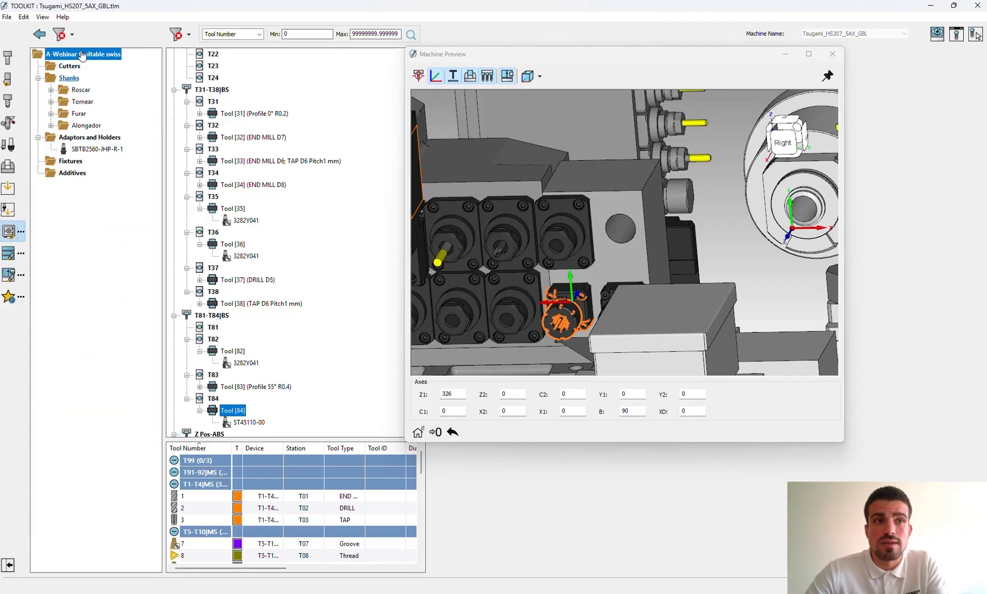
click(51, 114)
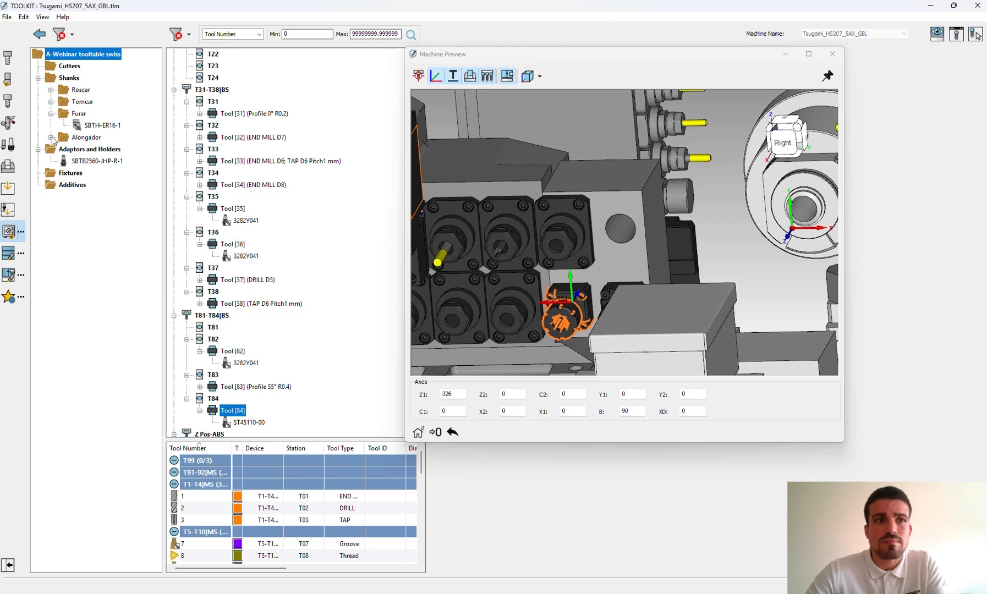
click(51, 138)
click(97, 173)
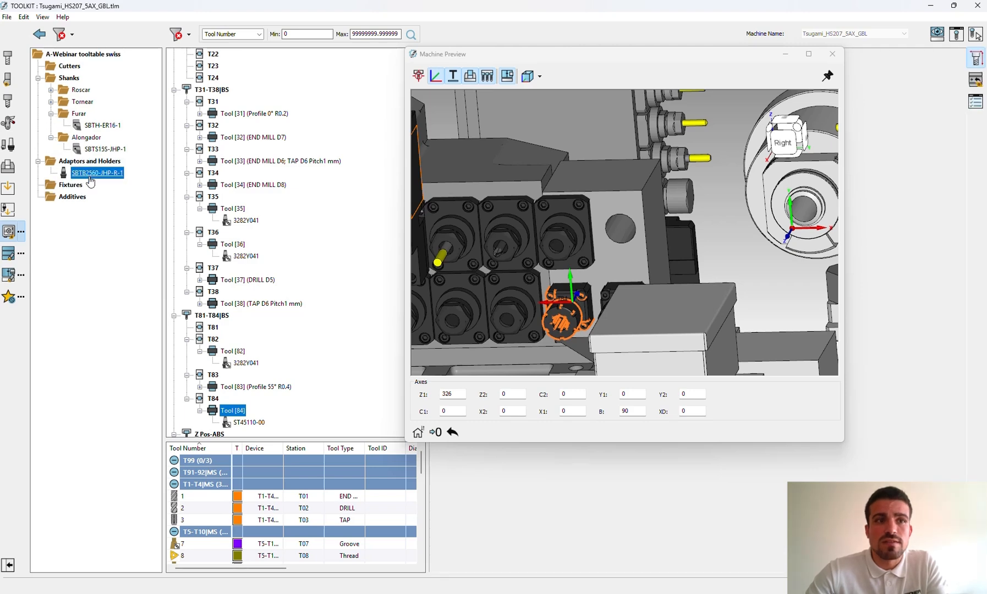
Step: Mount the SBTB2560-JHP-R-1 holder from the component library on station T81 of the T81-T84|BS device
scroll(338, 298, down, 1)
scroll(292, 223, up, 10)
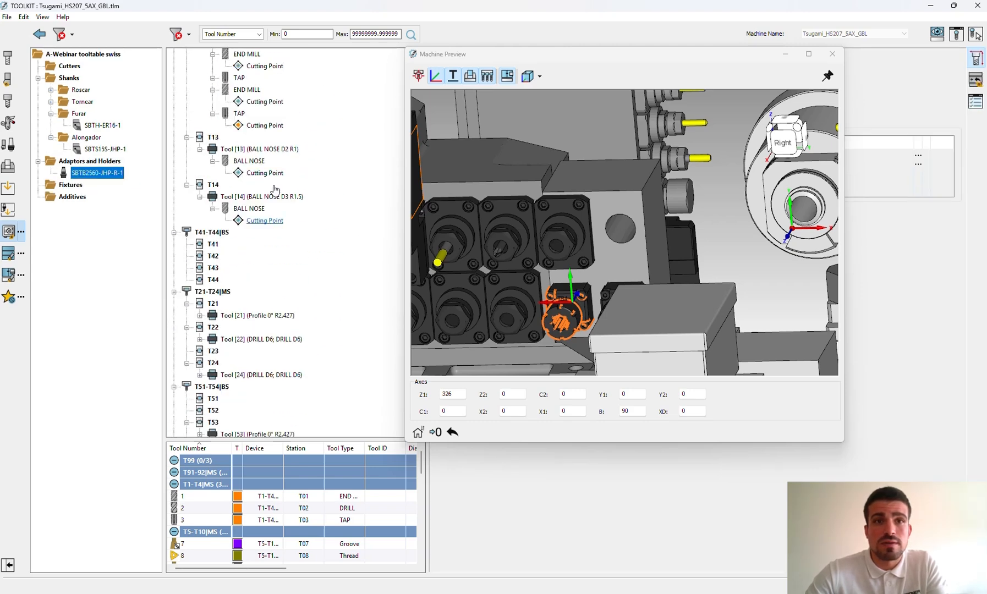
scroll(402, 176, up, 7)
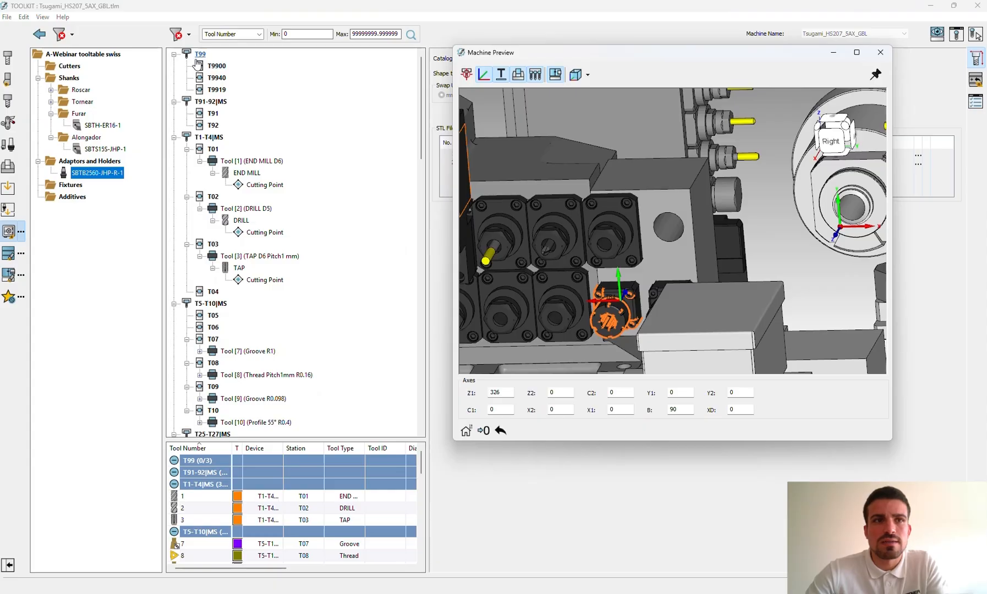
right_click(266, 58)
click(264, 88)
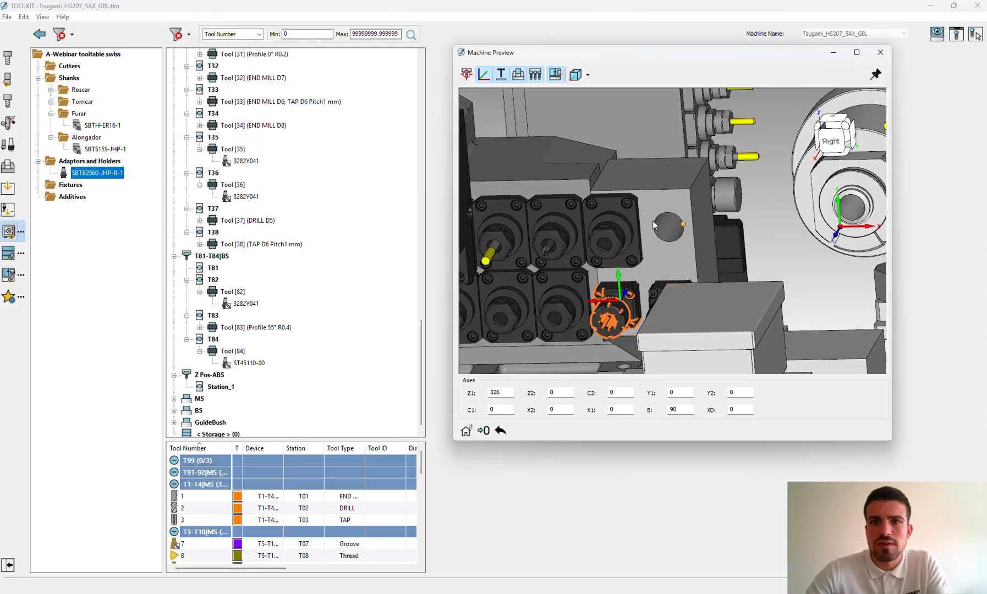
drag(97, 176, 213, 268)
middle_drag(670, 223, 647, 226)
Step: Open the mounting parameters of the SBTB2560-JHP-R-1 holder on T81 and nudge its Z offset to 1
drag(672, 56, 681, 187)
click(974, 114)
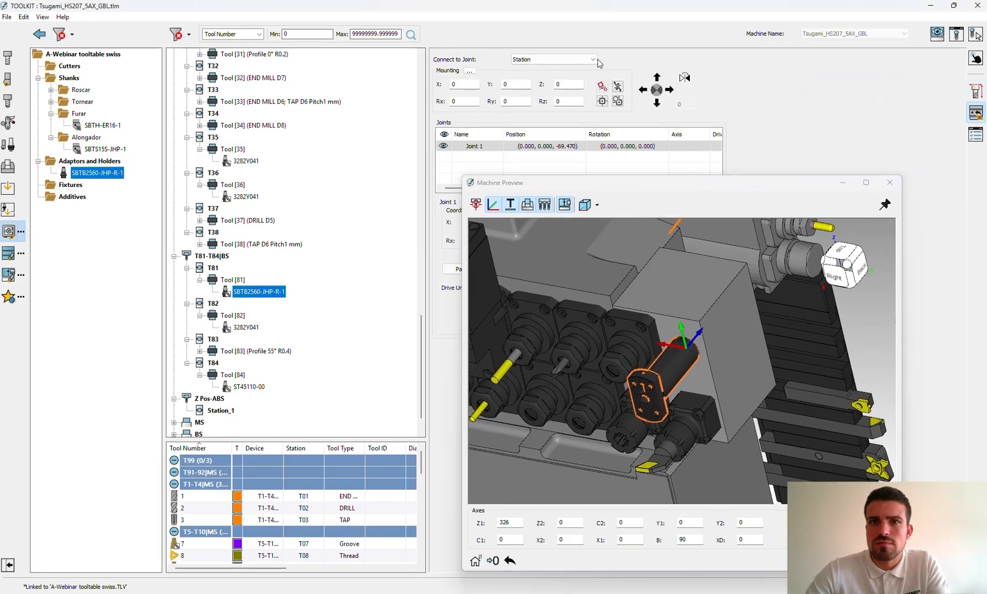
scroll(569, 83, up, 11)
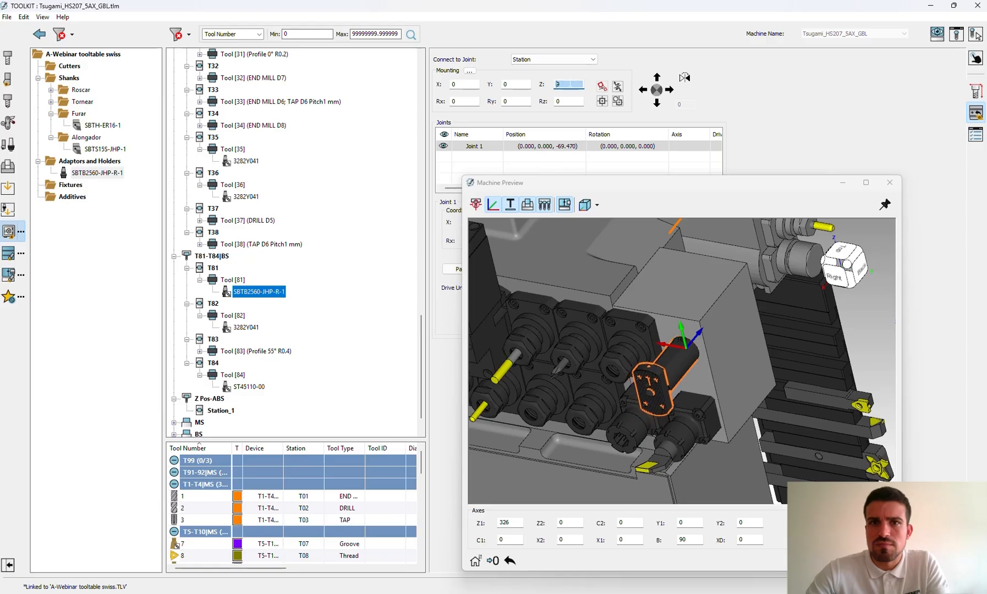
drag(686, 187, 505, 166)
click(569, 84)
scroll(572, 85, up, 1)
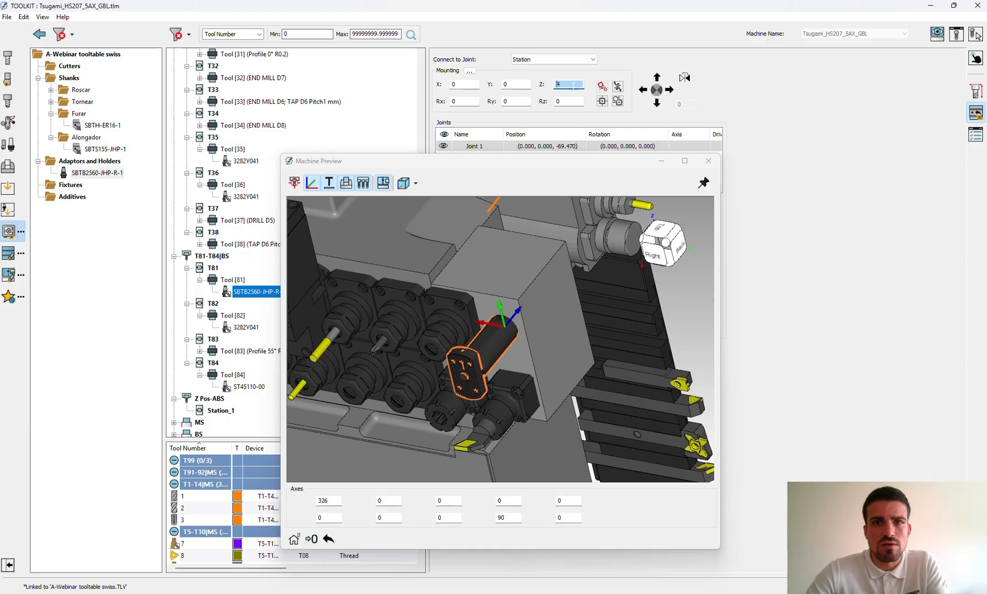
drag(557, 162, 341, 43)
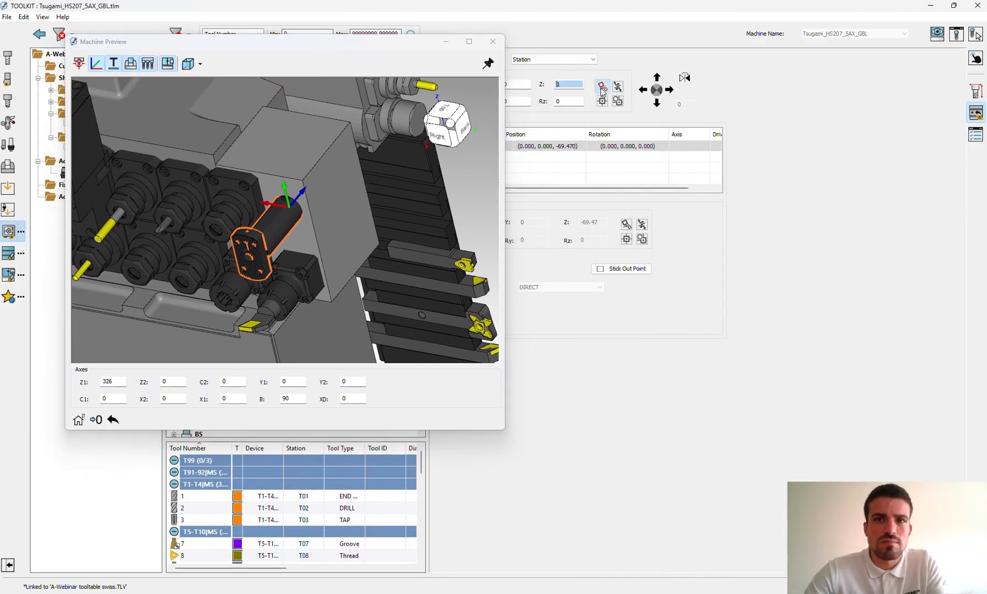
Step: Start Orientation & Position for the holder's mounting and pick the tool block face with the station bores as the first match face
click(602, 86)
drag(398, 94, 665, 92)
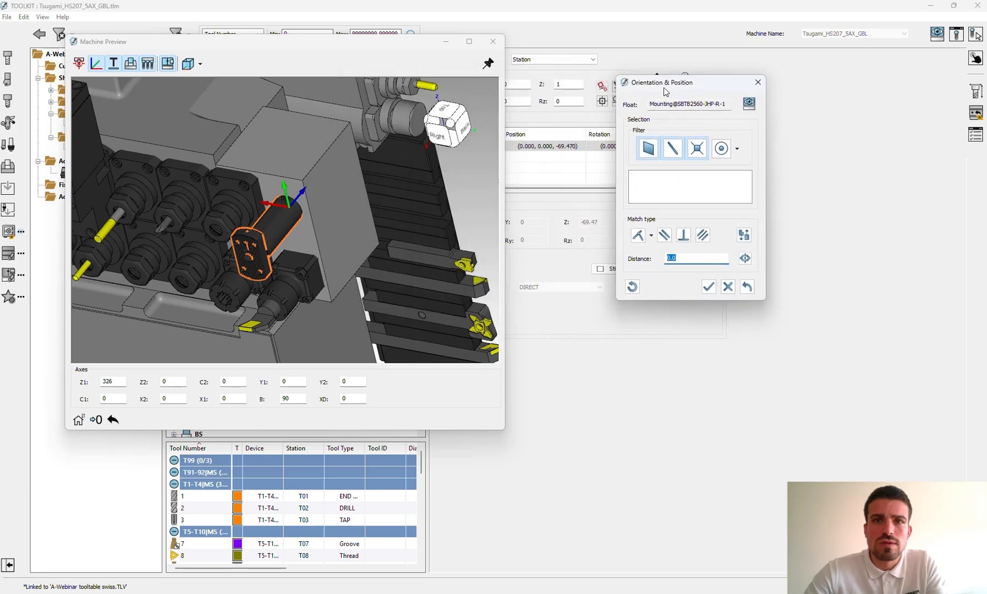
middle_drag(245, 170, 363, 208)
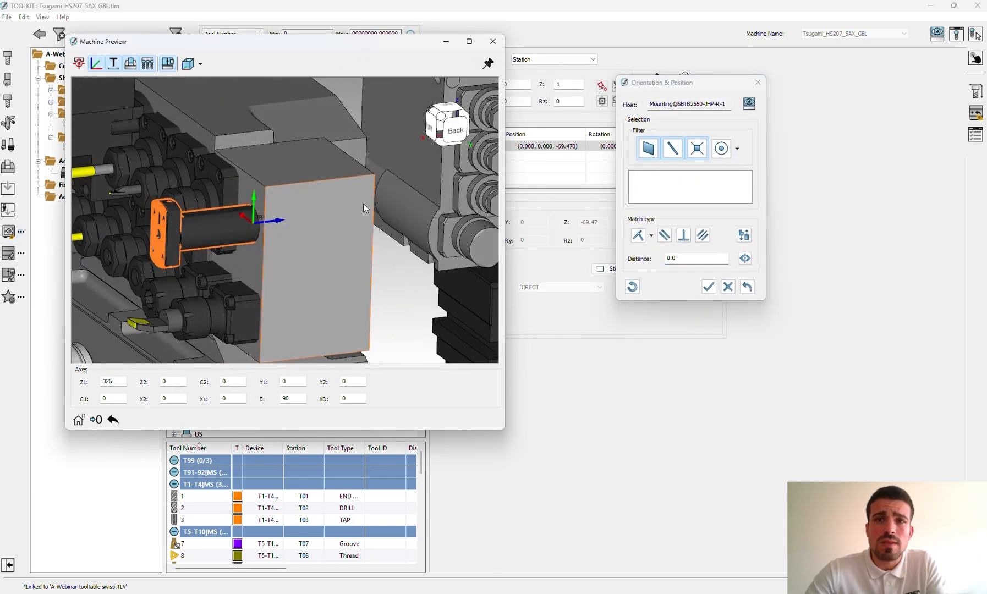
click(258, 203)
scroll(264, 207, down, 3)
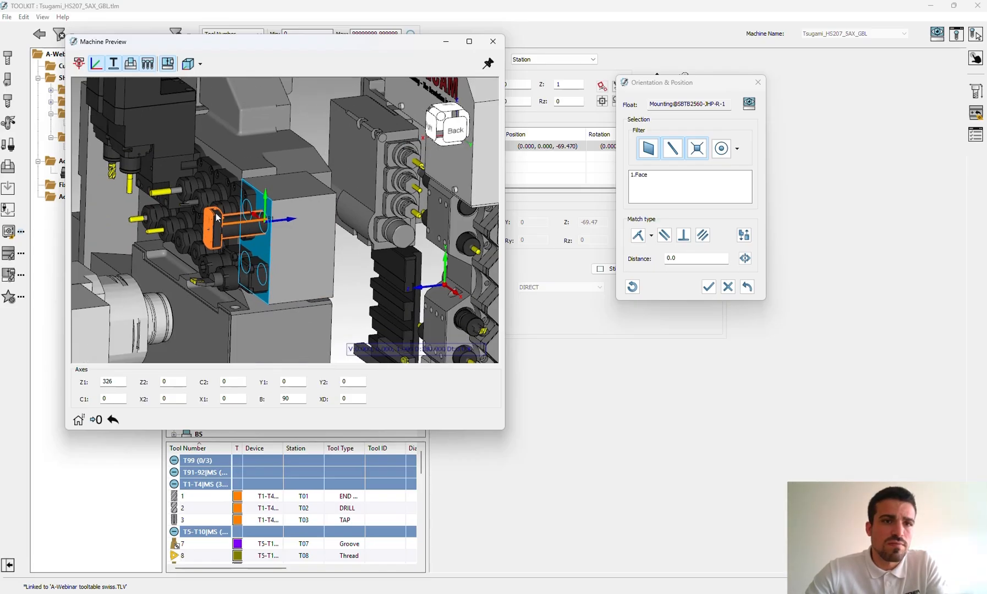
Step: Add the holder flange's rear face to the match selection and delete the mistakenly picked vertex
click(206, 210)
middle_drag(206, 210, 174, 200)
scroll(174, 200, up, 3)
scroll(253, 202, up, 5)
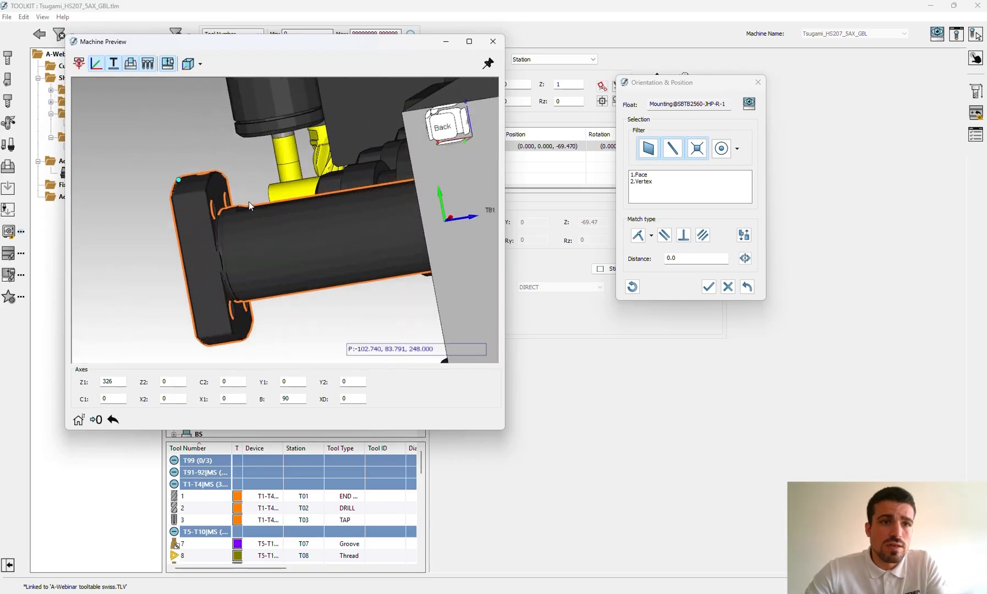
scroll(248, 201, up, 2)
click(215, 179)
scroll(331, 201, down, 3)
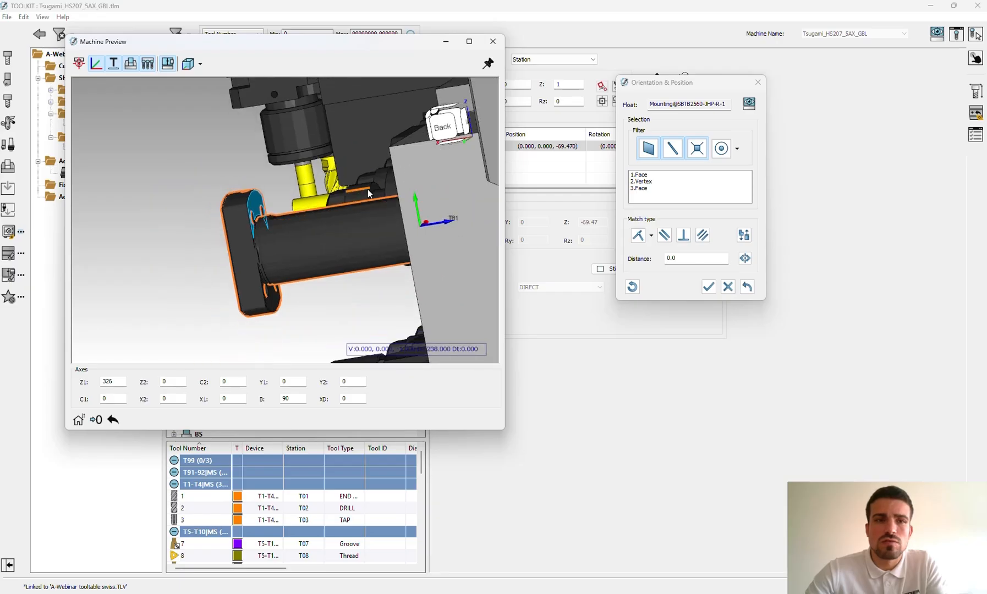
right_click(650, 185)
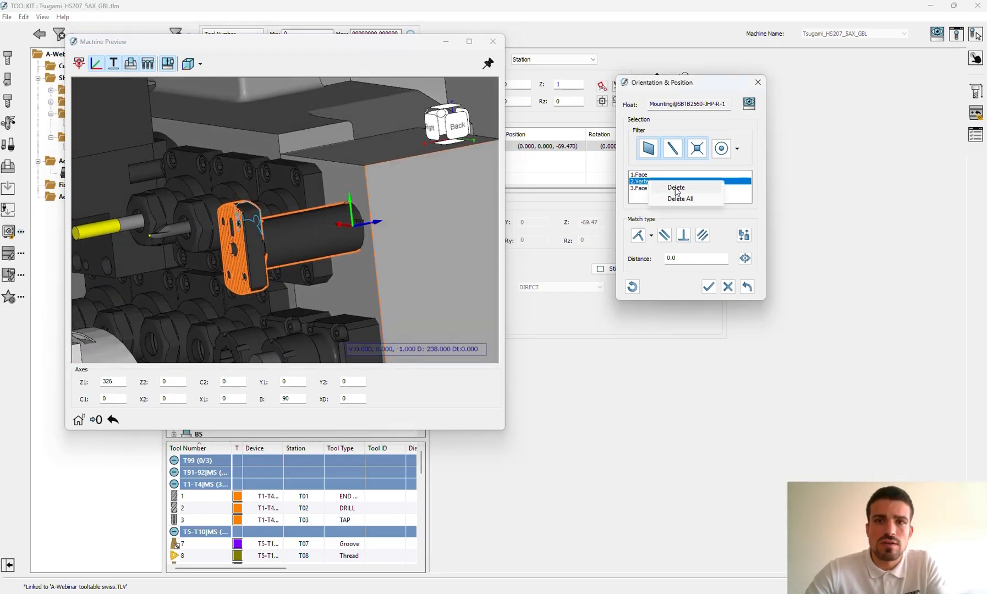
click(675, 187)
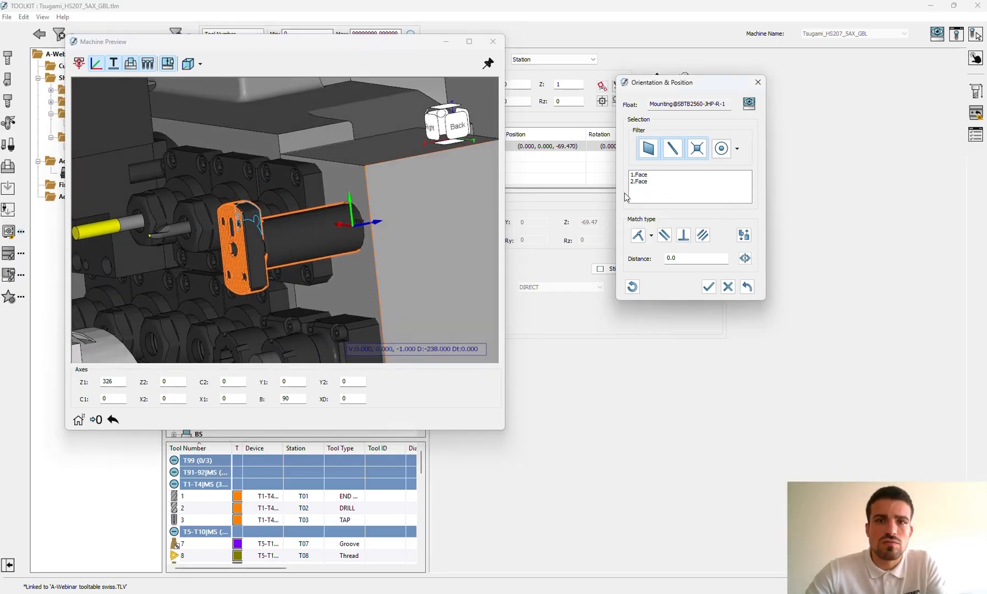
Step: Match the flange face to the block face at distance 0.0 and accept the holder's new position
click(638, 236)
click(483, 234)
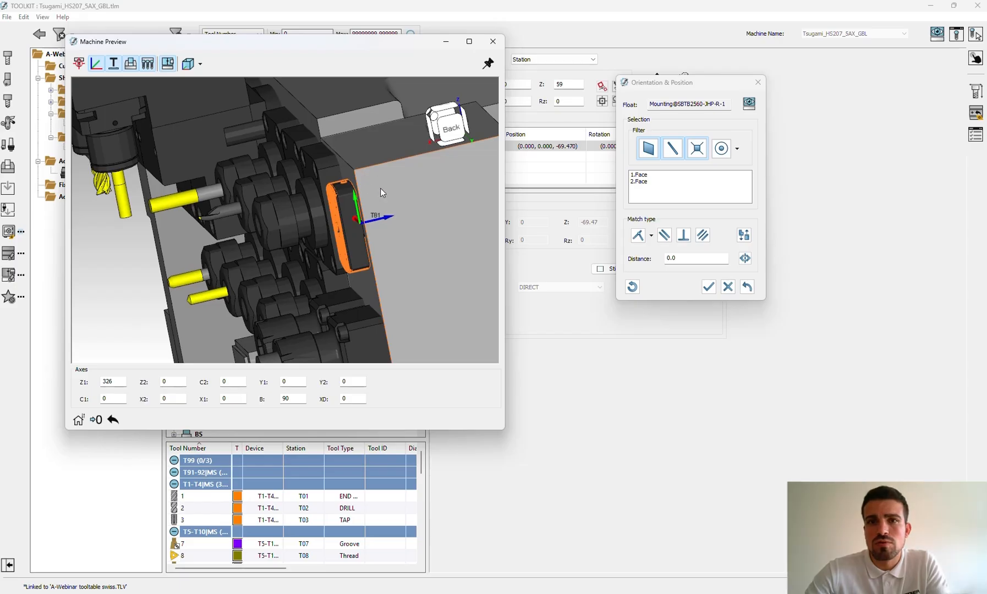
click(708, 291)
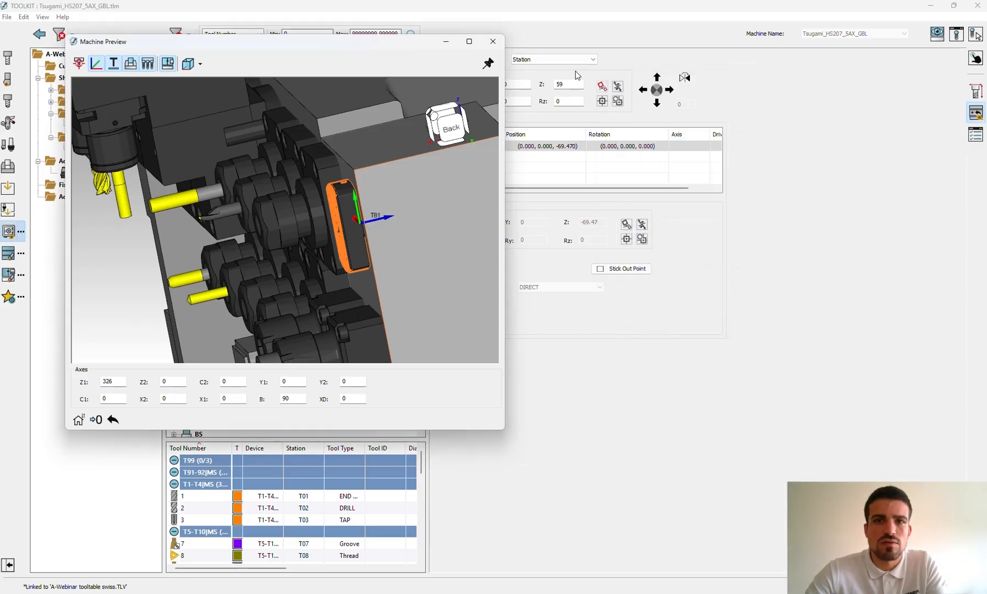
middle_drag(349, 219, 383, 224)
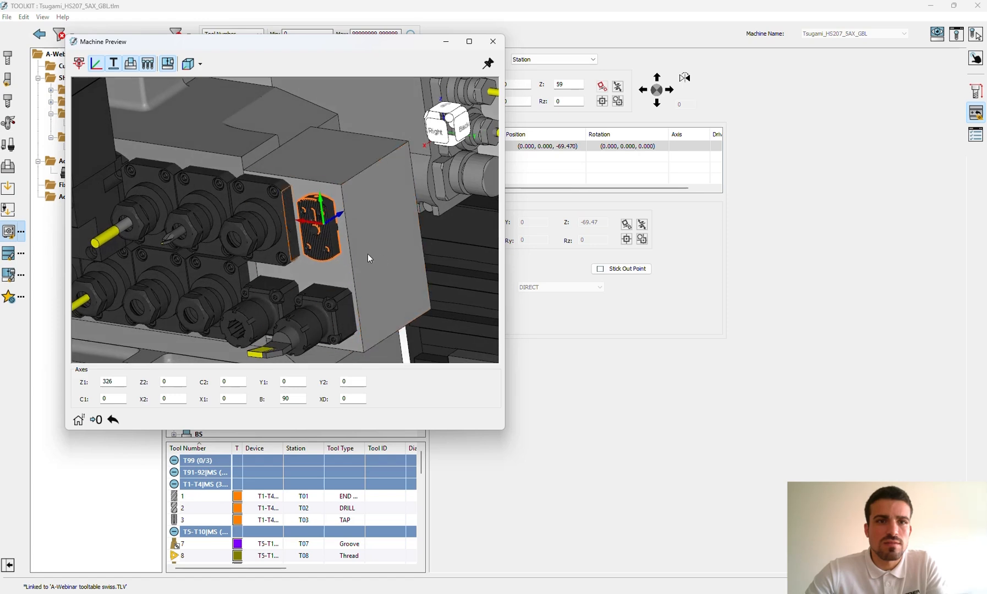
scroll(381, 256, down, 2)
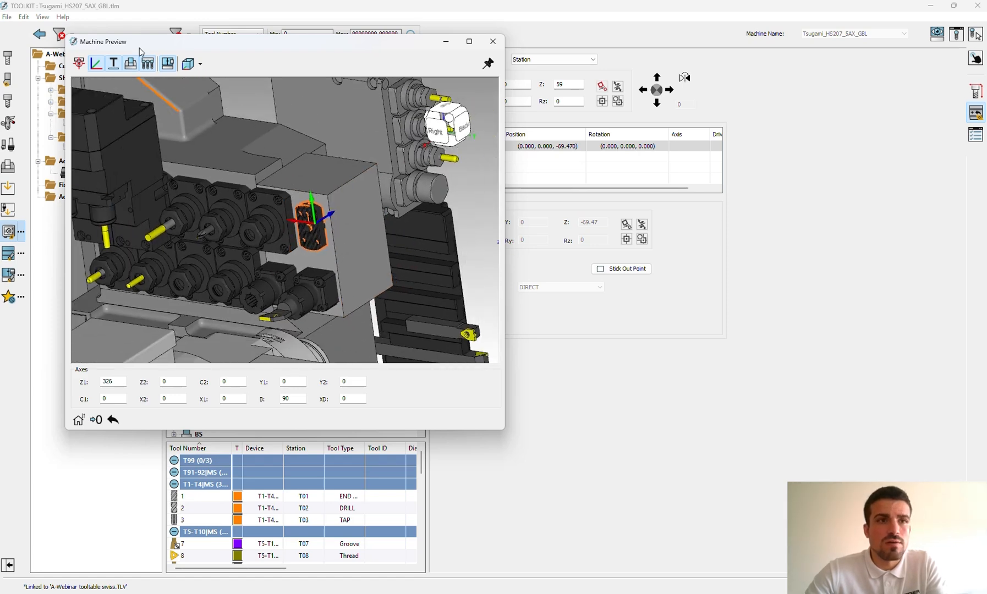
Step: Expand Tornear in the component library and mount the SBTT-SVQCR11-JHP-1 shank on the T81 holder SBTB2560-JHP-R-1
drag(139, 47, 432, 43)
double_click(65, 104)
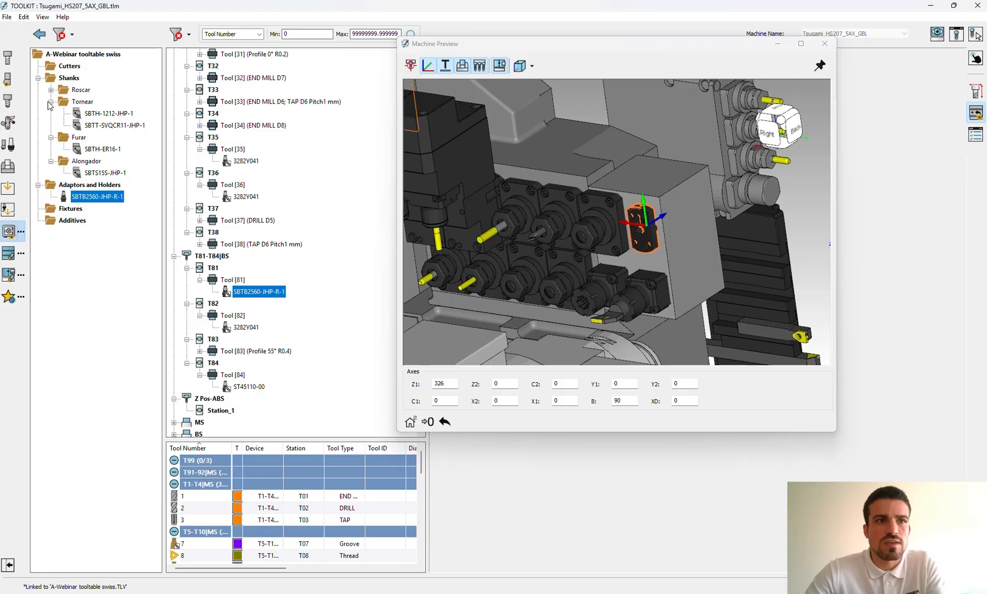
click(98, 126)
drag(85, 133, 259, 292)
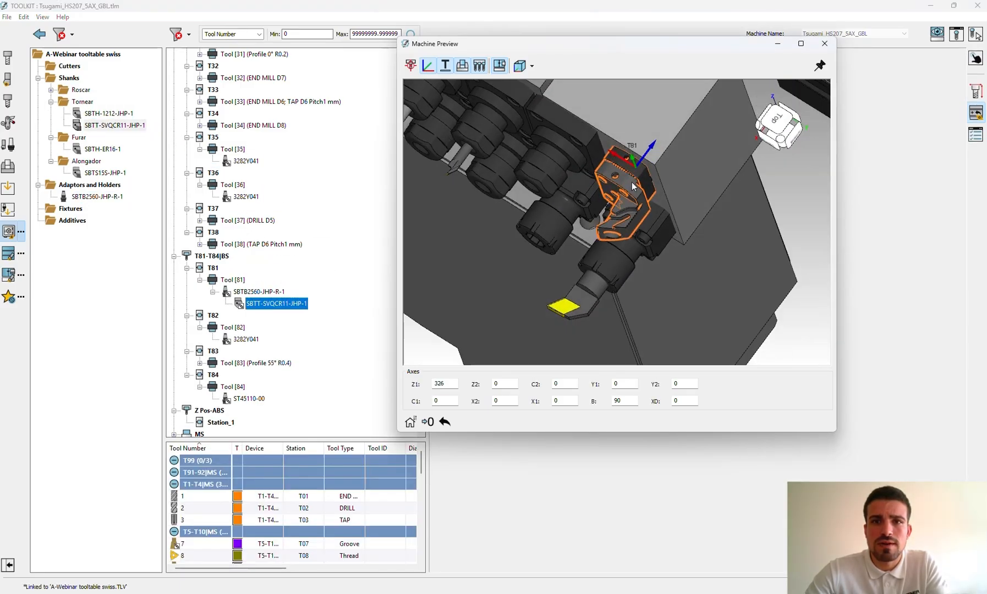
Step: Add a Profile turning insert to the SBTT-SVQCR11-JHP-1 shank on T81 and open its parameter data
click(8, 78)
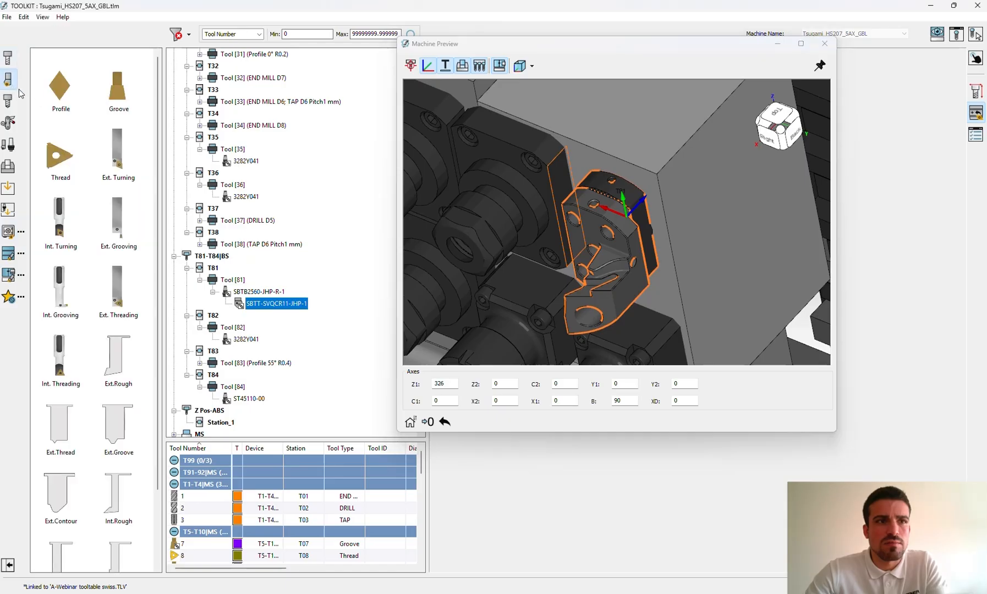
drag(76, 96, 276, 304)
drag(493, 44, 658, 208)
click(976, 92)
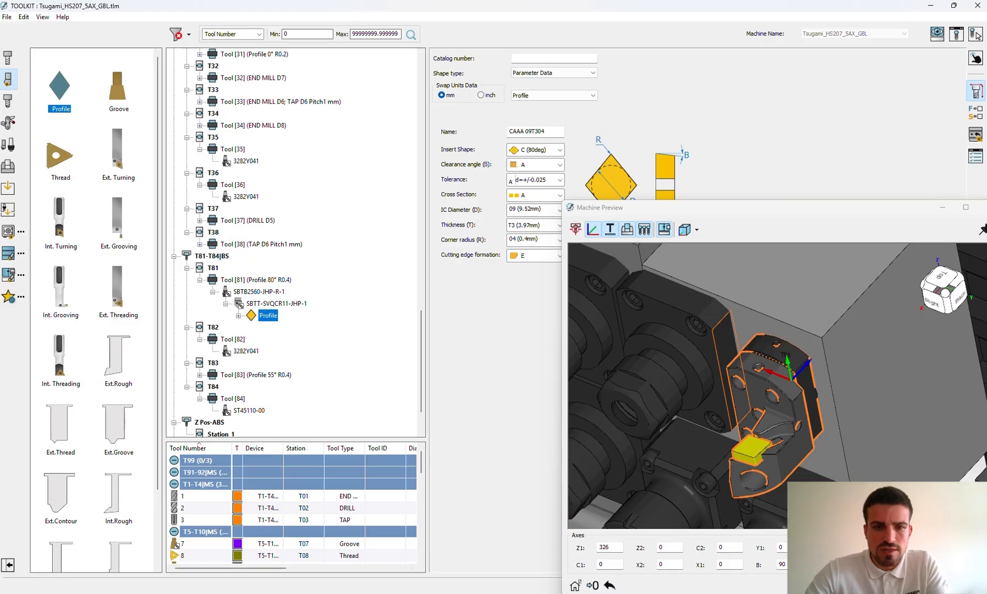
Step: Check the insert designation in the ISCAR assembly catalog in the browser and name the Profile insert VCGT 110304 in TOOLKIT
key(alt+Tab)
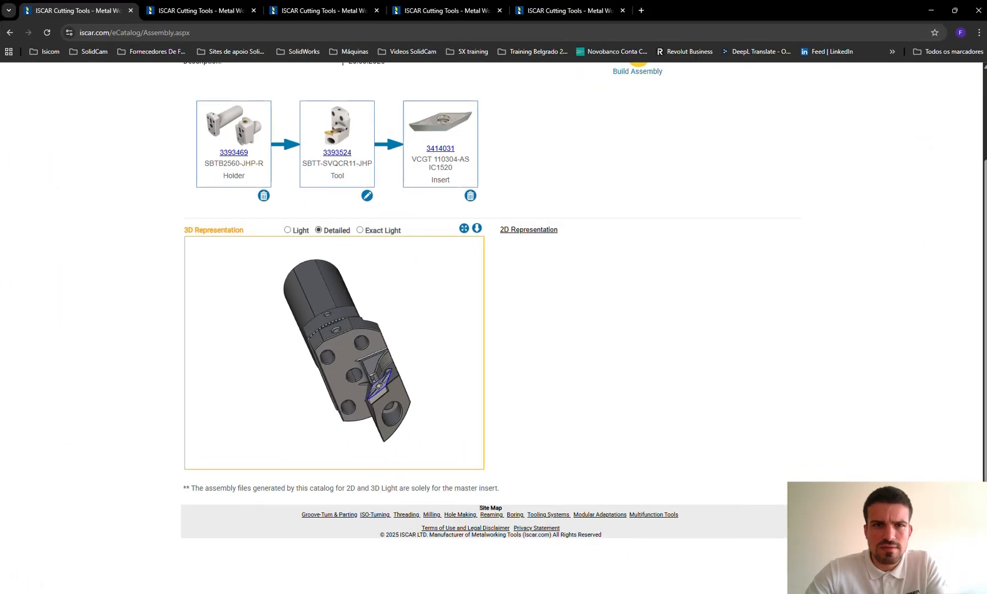
key(alt+Tab)
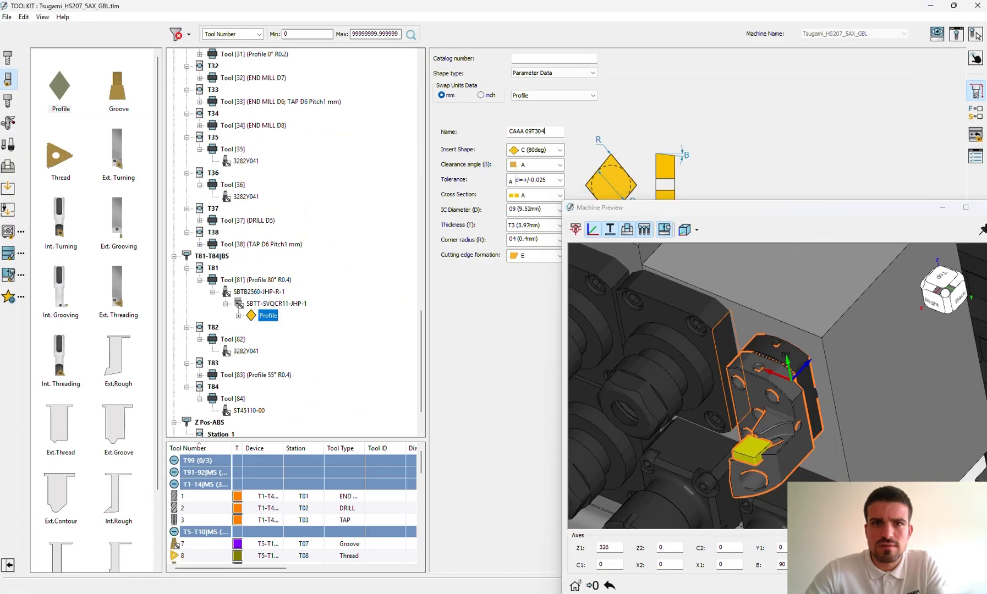
text(Vcg)
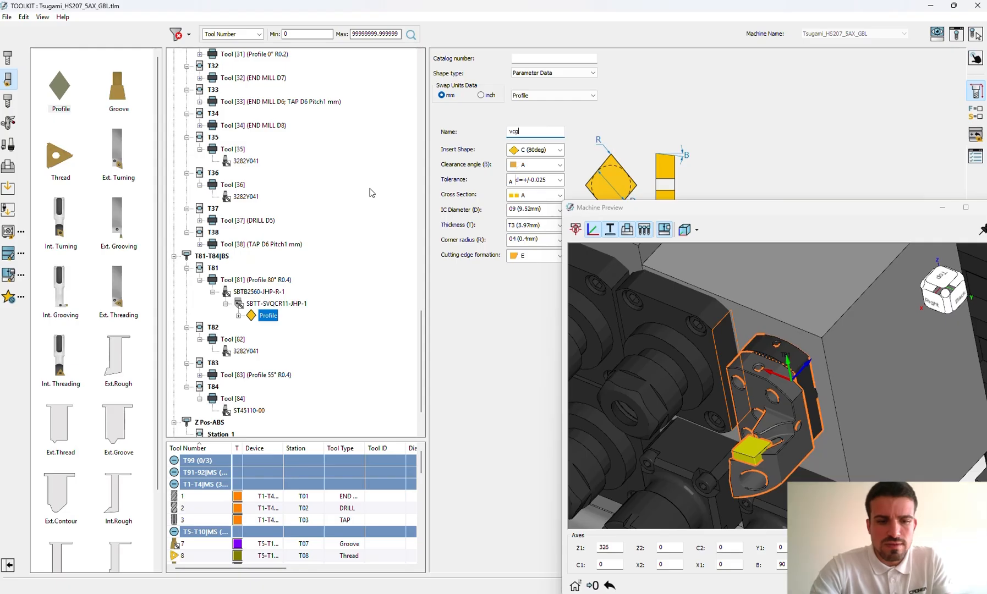
text(t 1103)
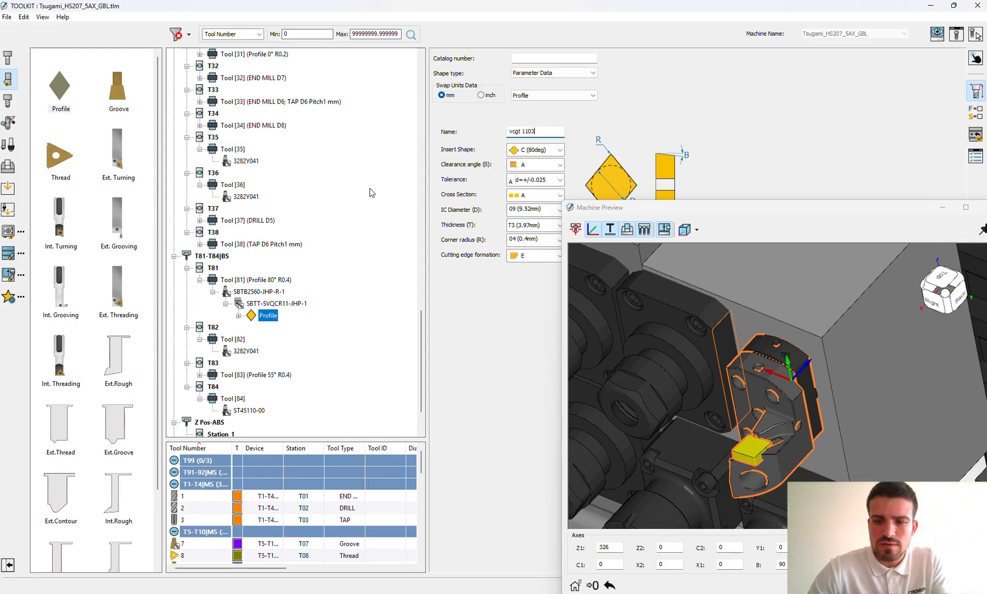
text(04)
key(Return)
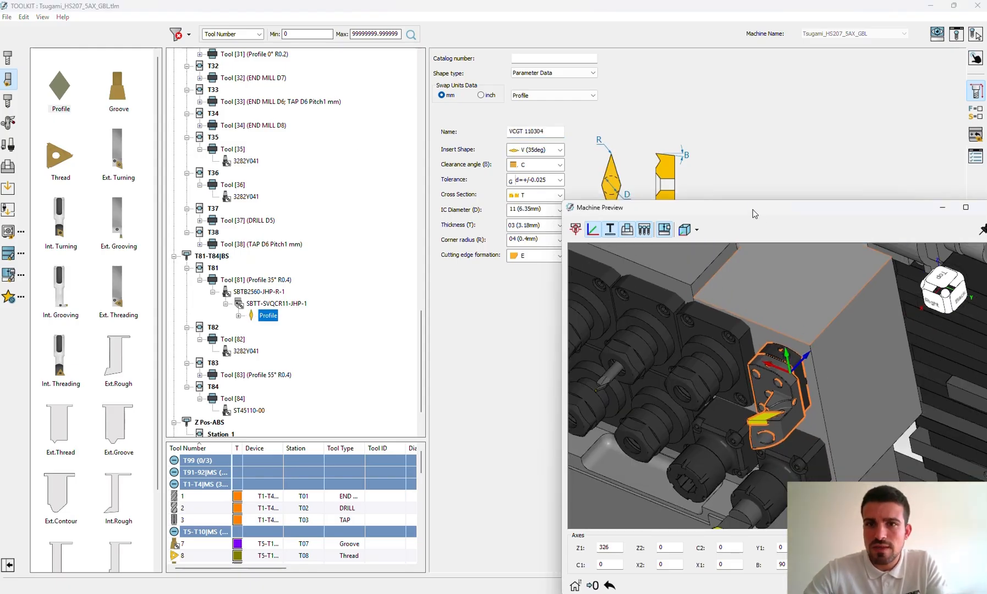
Step: Examine the assembled T81 turning tool and its clearance to the neighbouring holders in the Machine Preview
drag(754, 215, 709, 110)
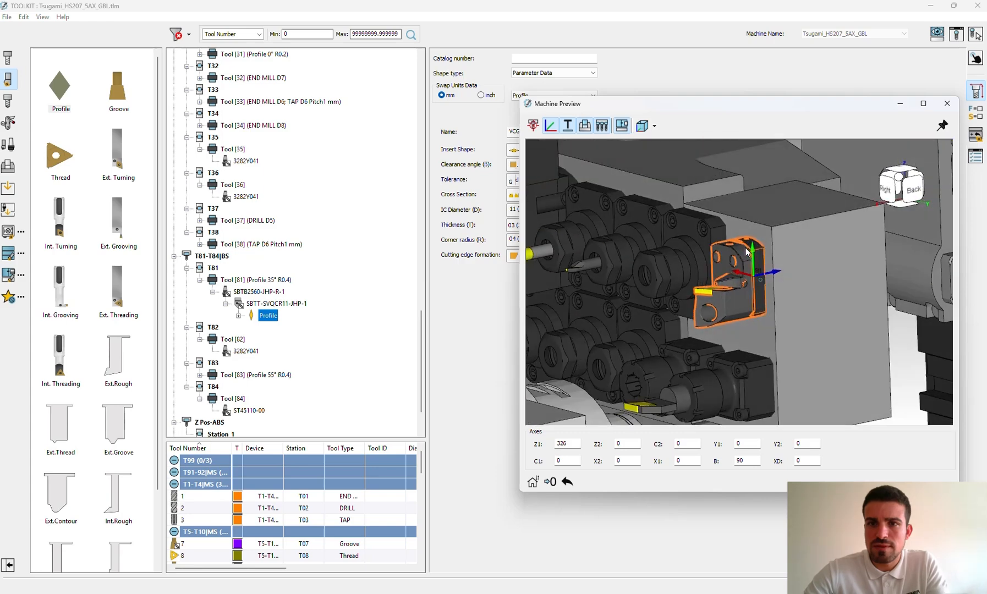
middle_drag(746, 252, 773, 250)
middle_drag(779, 254, 723, 289)
scroll(725, 289, down, 1)
scroll(660, 300, up, 1)
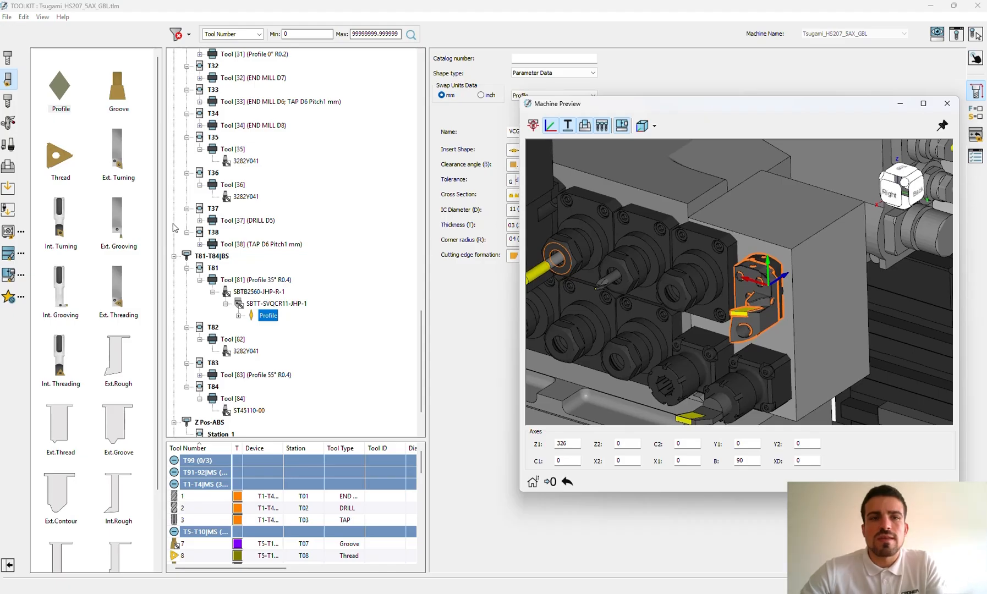
middle_drag(722, 263, 751, 350)
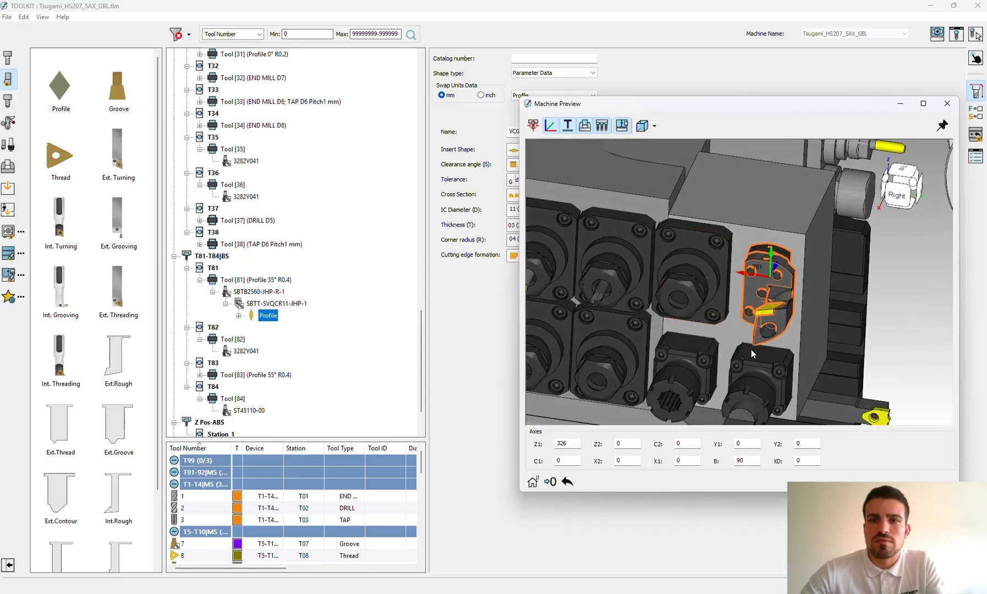
scroll(723, 222, up, 2)
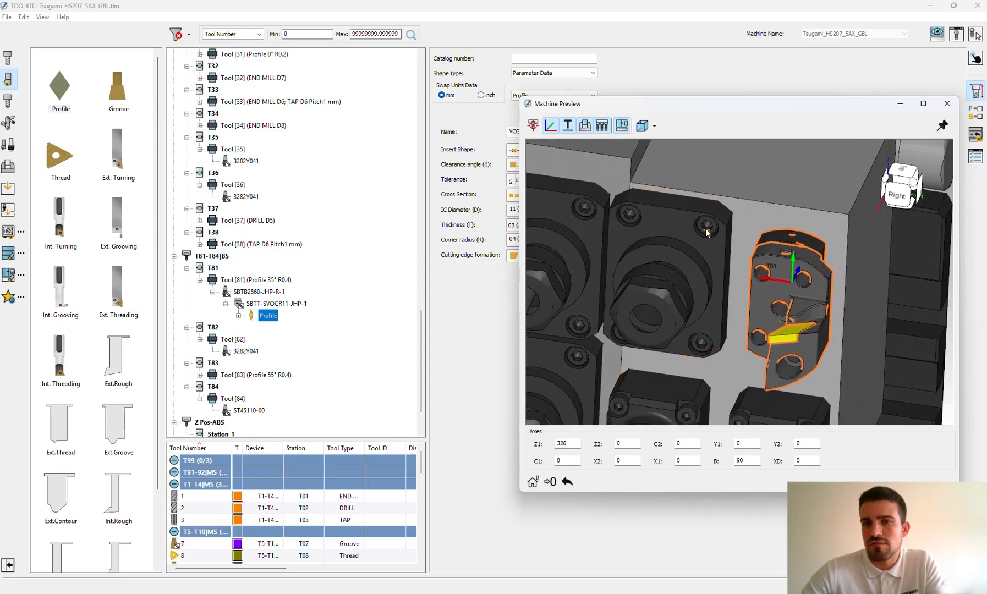
scroll(736, 380, down, 3)
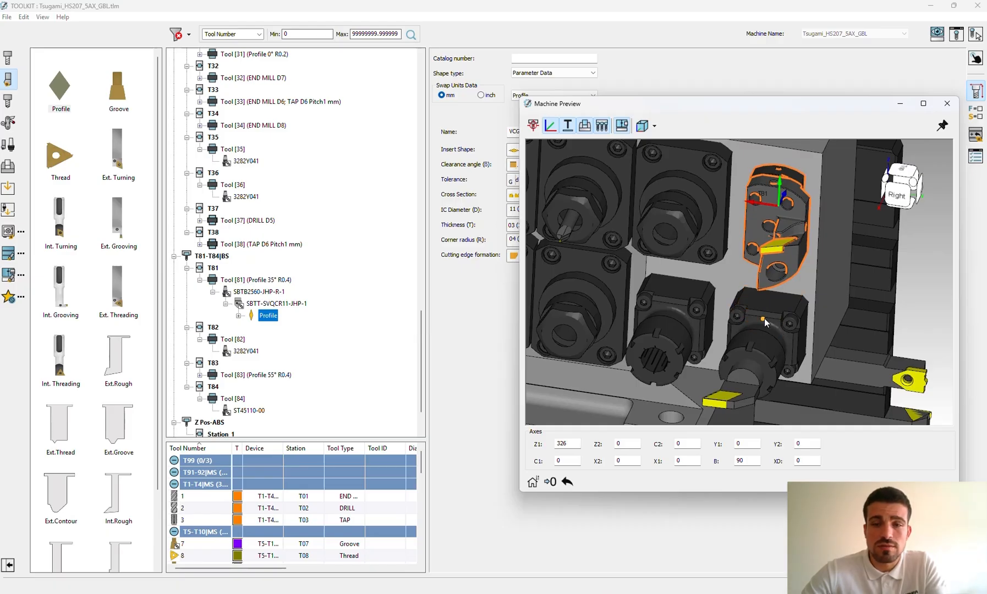
Step: Check the holders on T82, T81 and T83 one after another, including which component library each is linked to
click(246, 351)
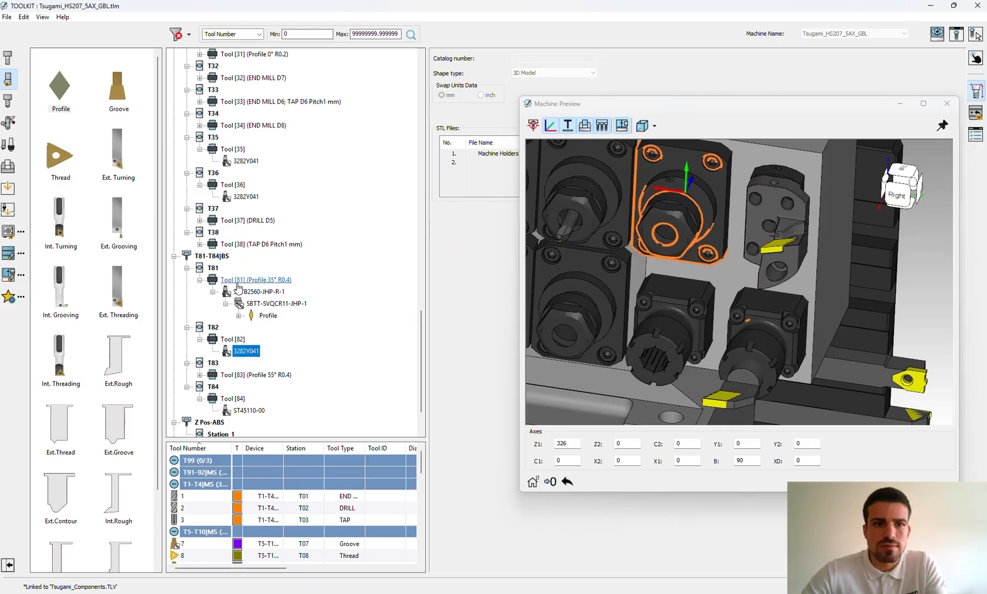
click(255, 293)
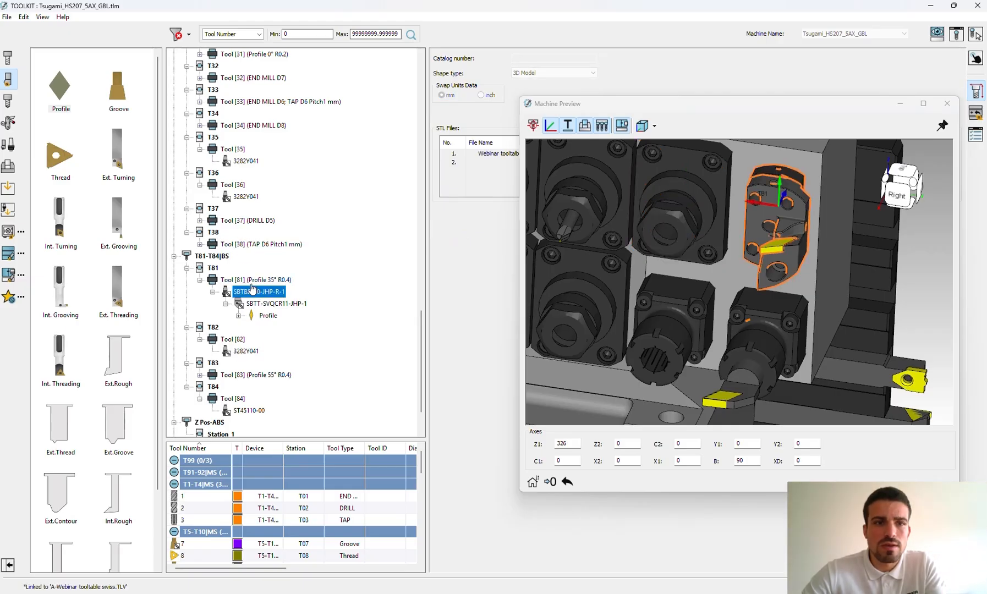
click(200, 375)
click(249, 387)
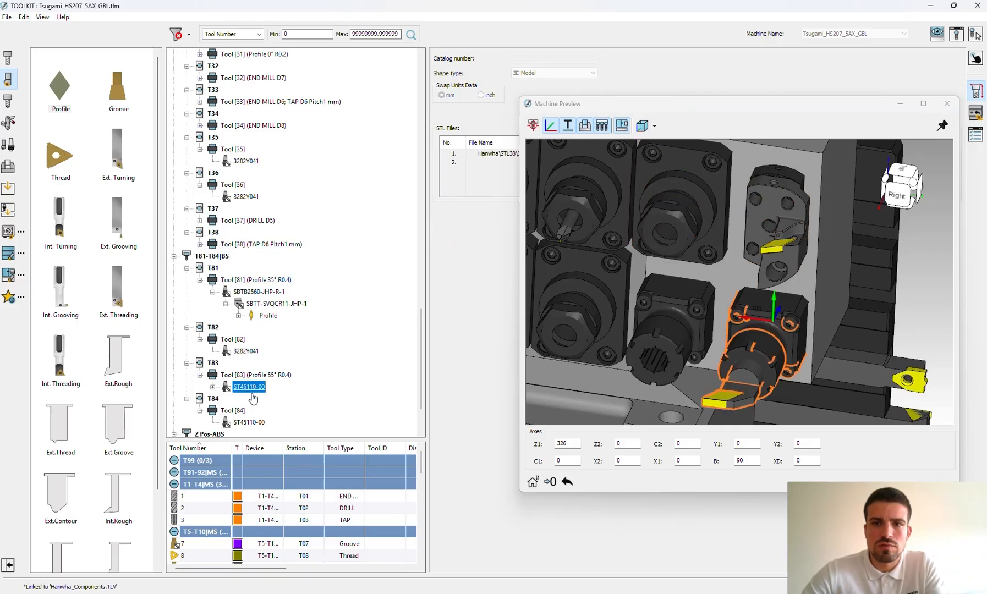
Step: Locate the T83 holder ST45110-00 in its component library and select it there
right_click(256, 391)
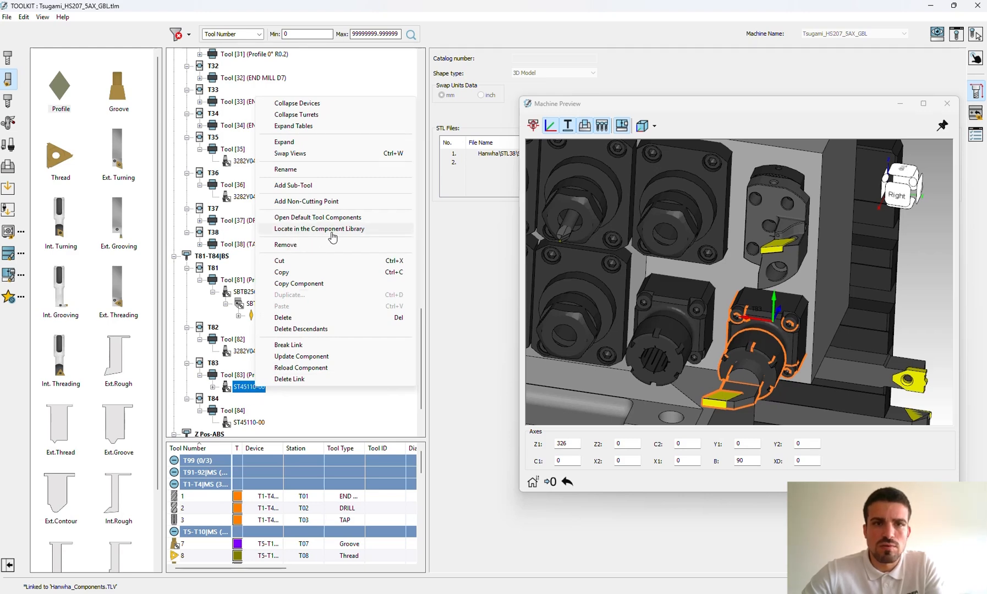
click(370, 233)
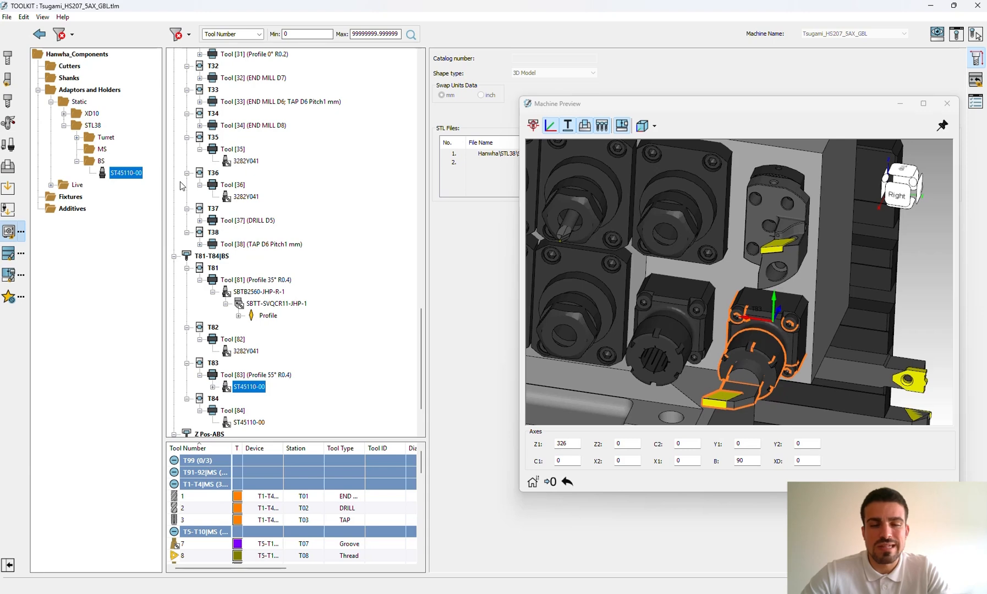
click(126, 174)
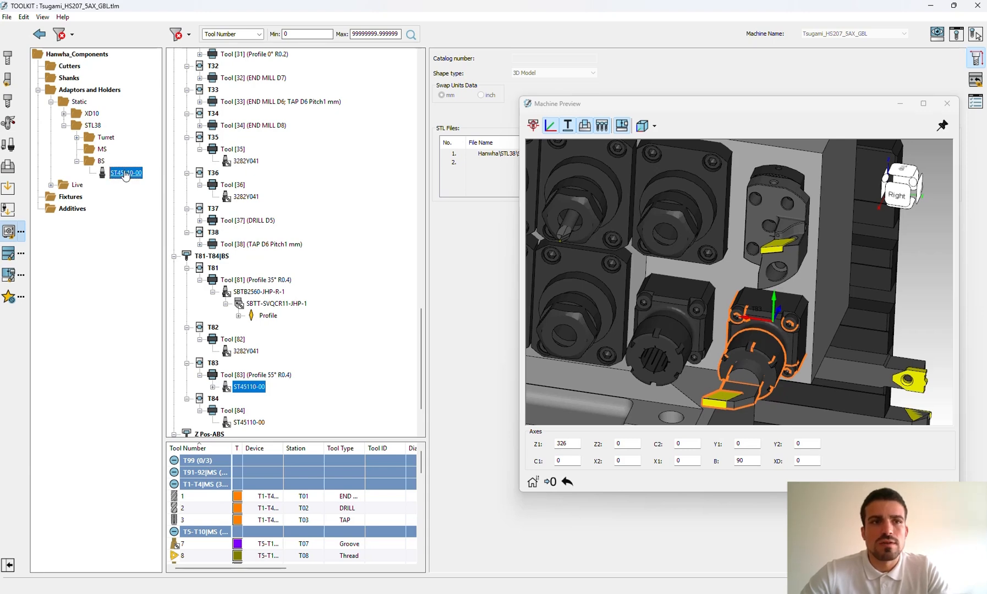
Step: Replace the 3282Y041 holder on station T82 with the ST45110-00 holder from the Hanwha_Components library
drag(126, 174, 255, 353)
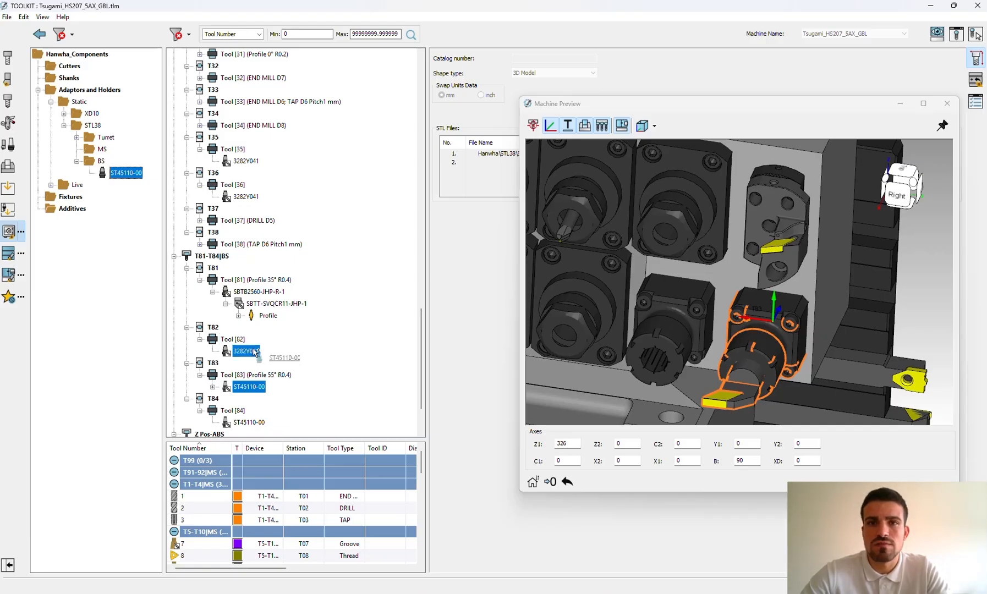
drag(256, 353, 255, 352)
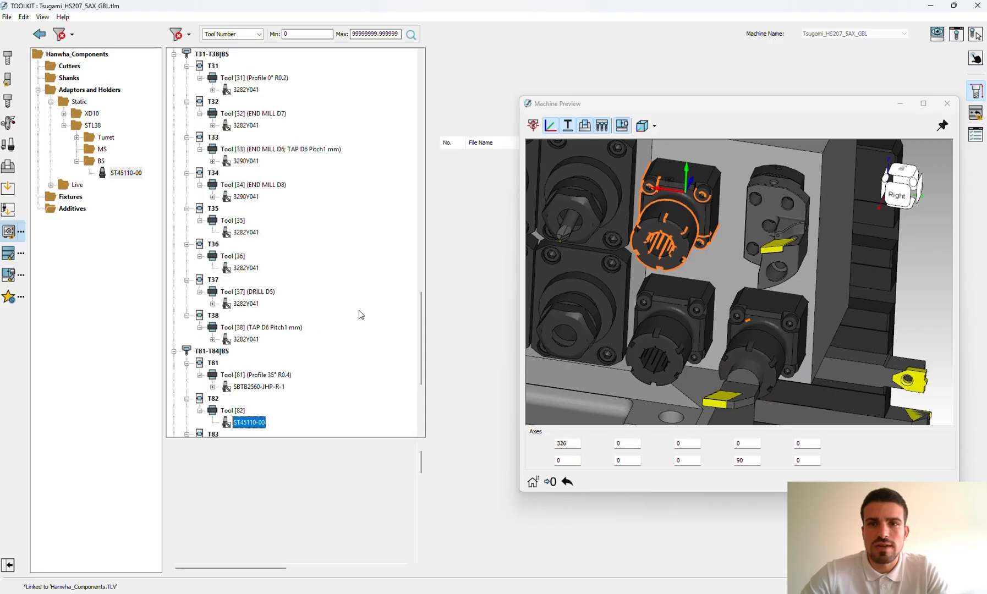
Step: Examine the T82 holder from several angles in the Machine Preview, including its position within the whole machine
drag(721, 215, 772, 243)
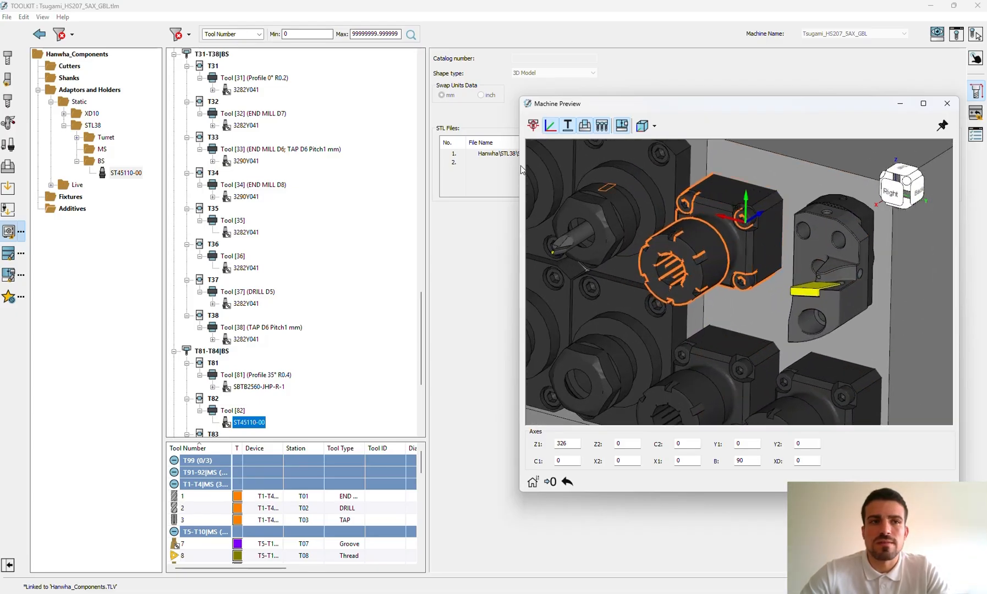
scroll(788, 266, down, 1)
scroll(788, 267, down, 2)
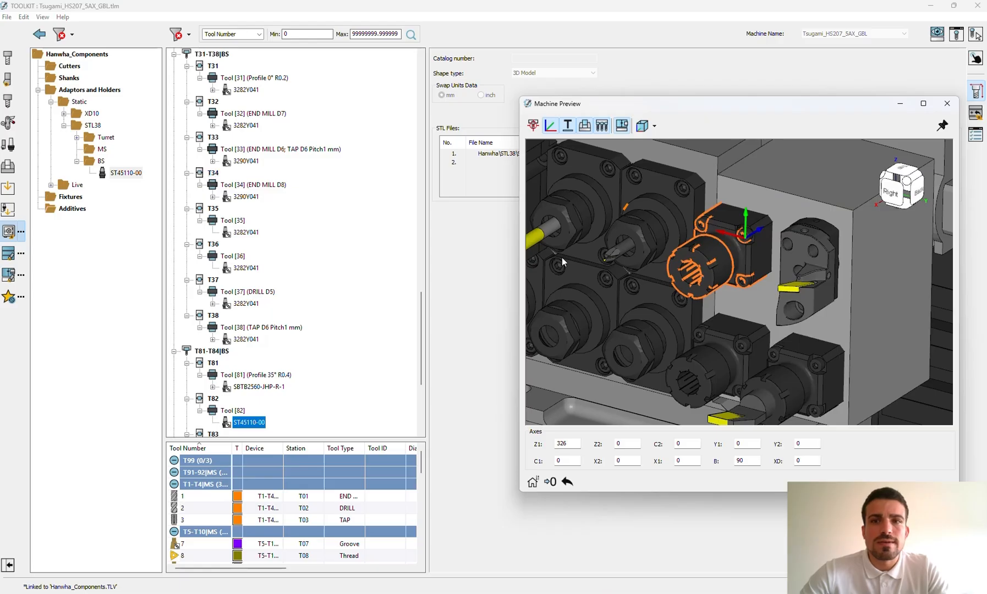
scroll(685, 281, down, 2)
mouse_move(686, 282)
middle_down()
mouse_move(685, 261)
mouse_move(703, 275)
middle_up()
scroll(703, 275, down, 3)
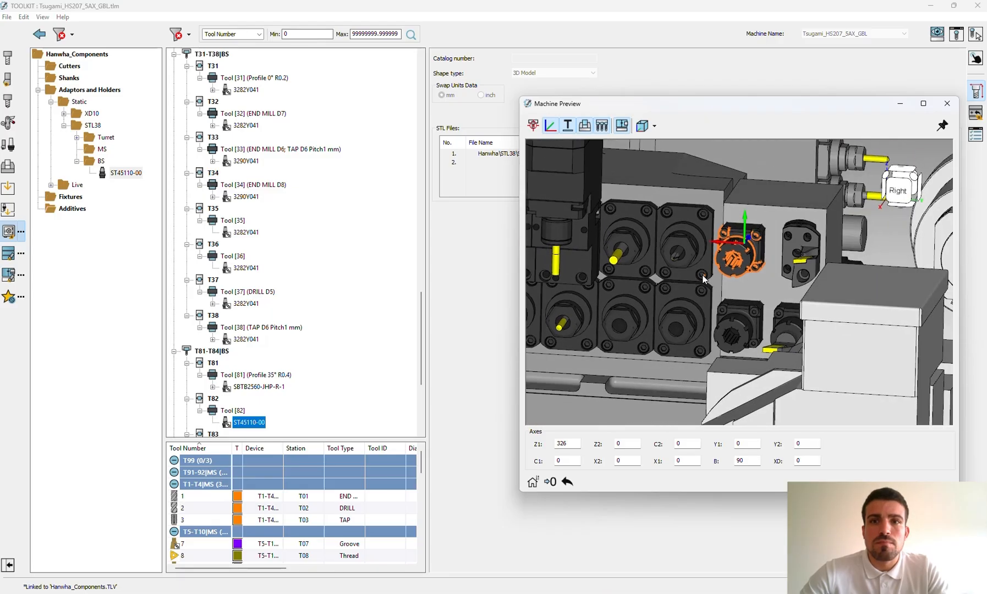
scroll(717, 257, down, 5)
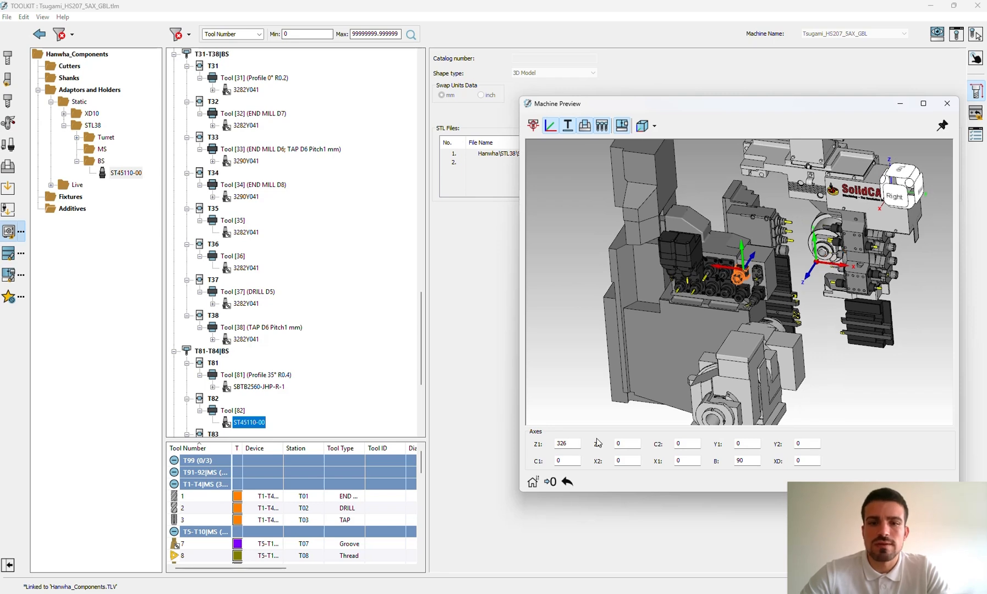
Step: Switch to the running PowerPoint slide show and display its last slide
key(alt+Tab)
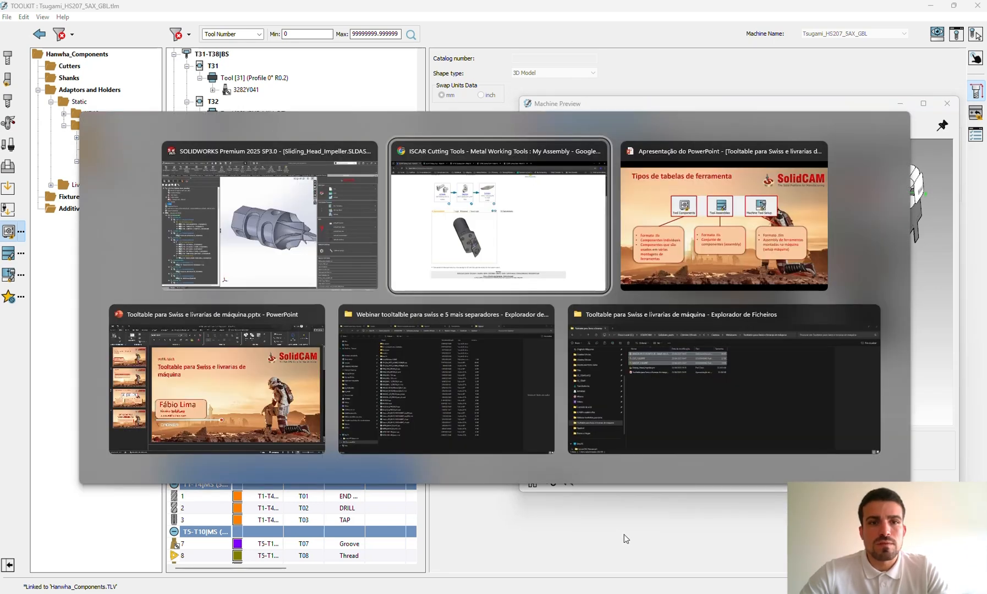
key(alt+Tab)
key(alt+Tab)
key(alt+Tab)
key(alt+Tab)
key(alt+Tab)
key(alt+Tab)
key(alt+Tab)
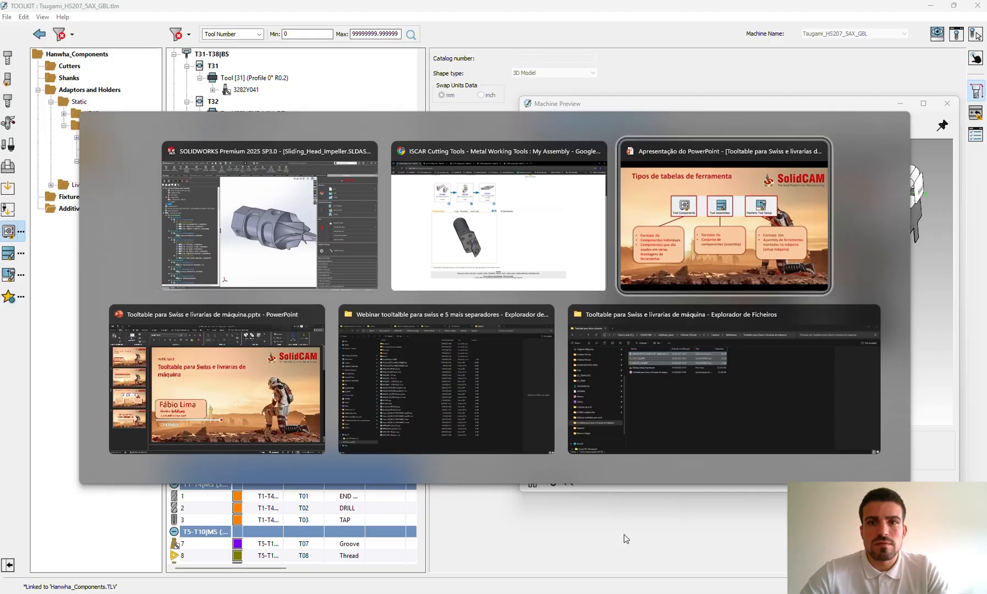
key(End)
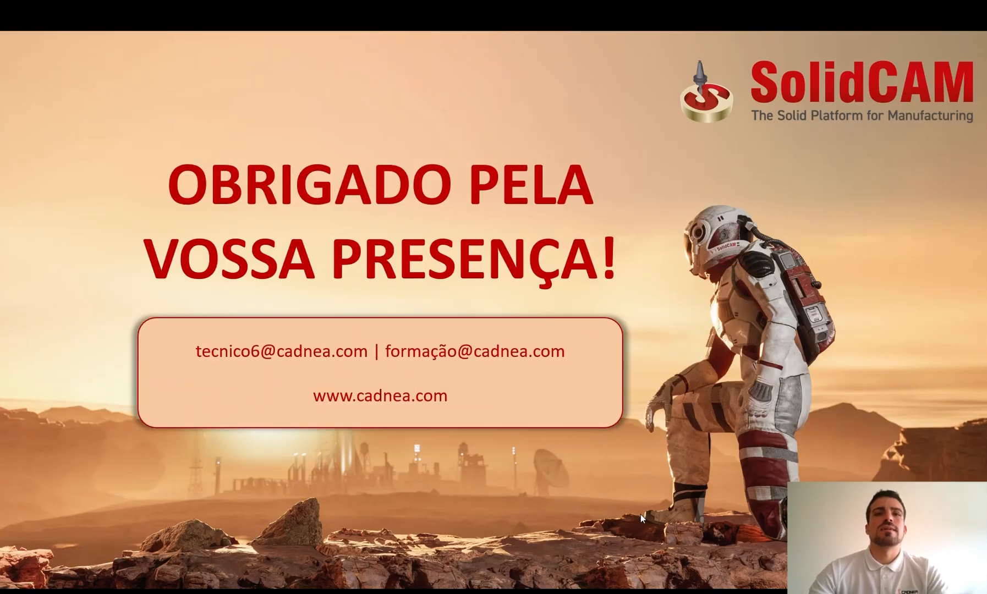